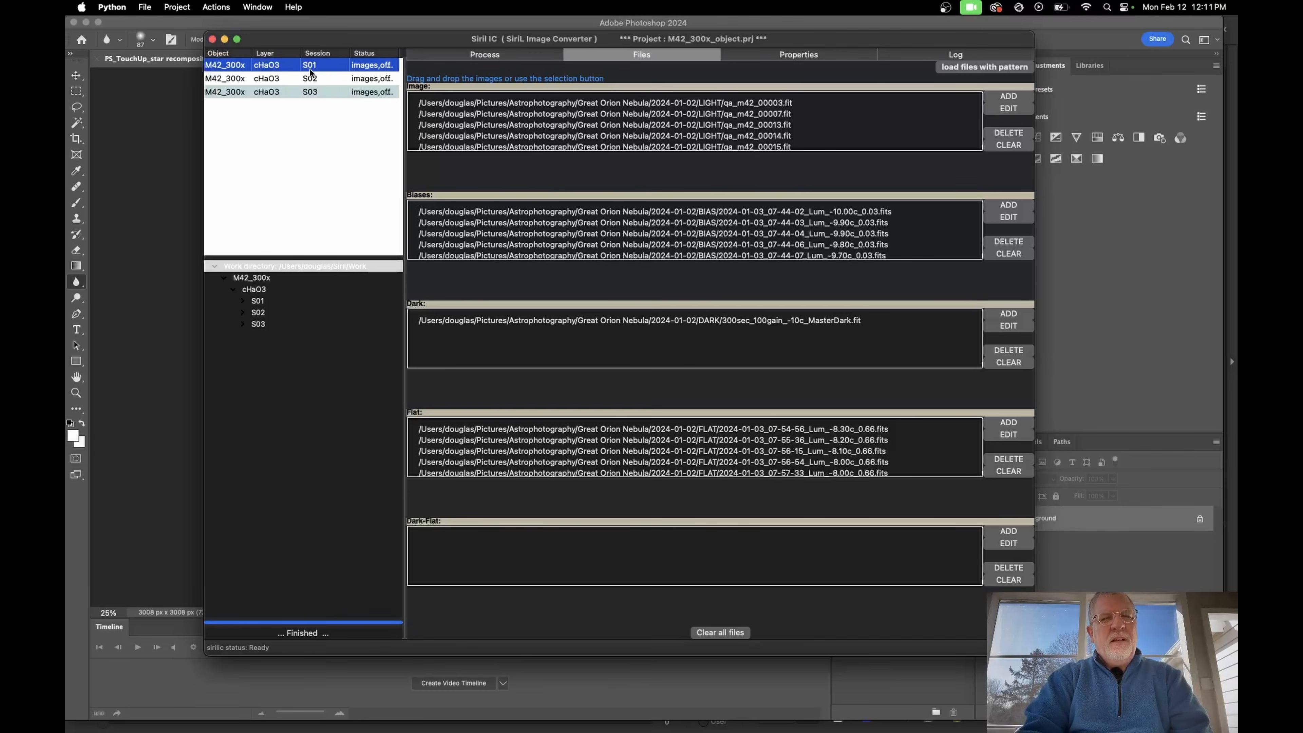
Compare the image, bias, dark and flat file lists of sessions S01, S02 and S03 in the M42_300x project
click(310, 80)
click(310, 92)
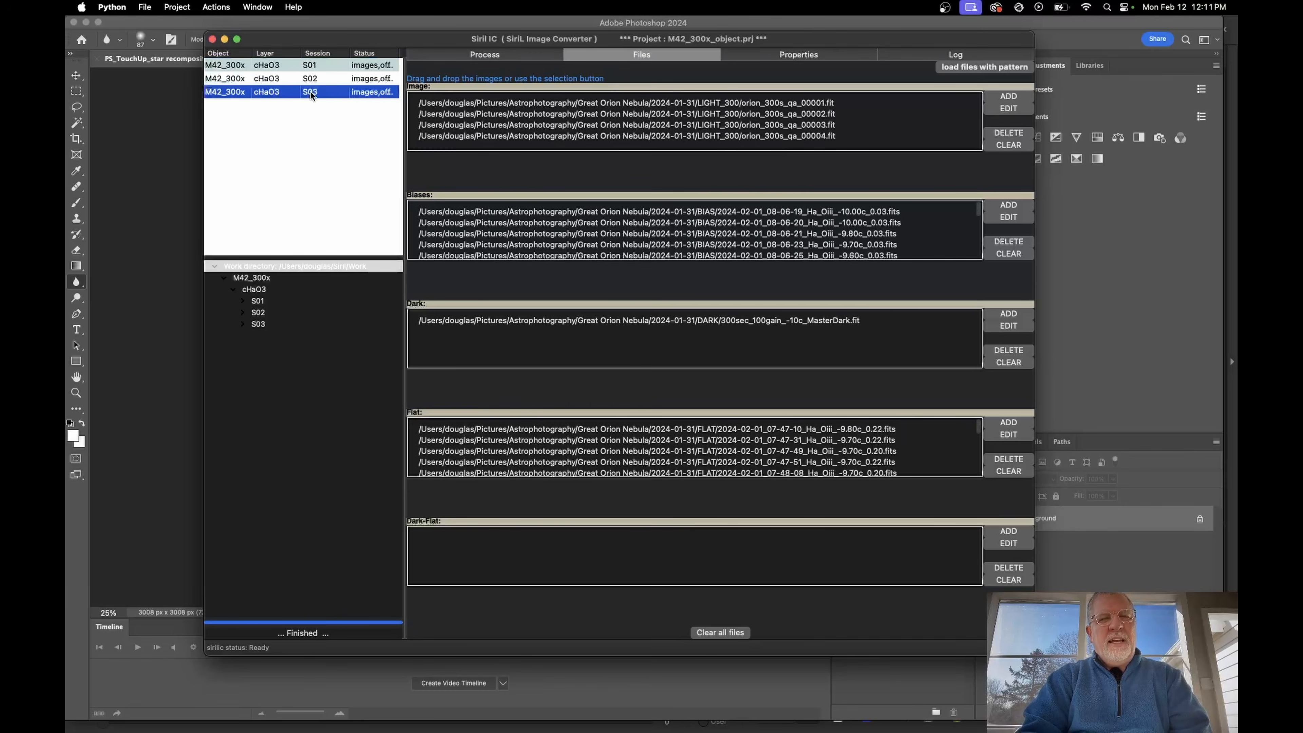
click(312, 67)
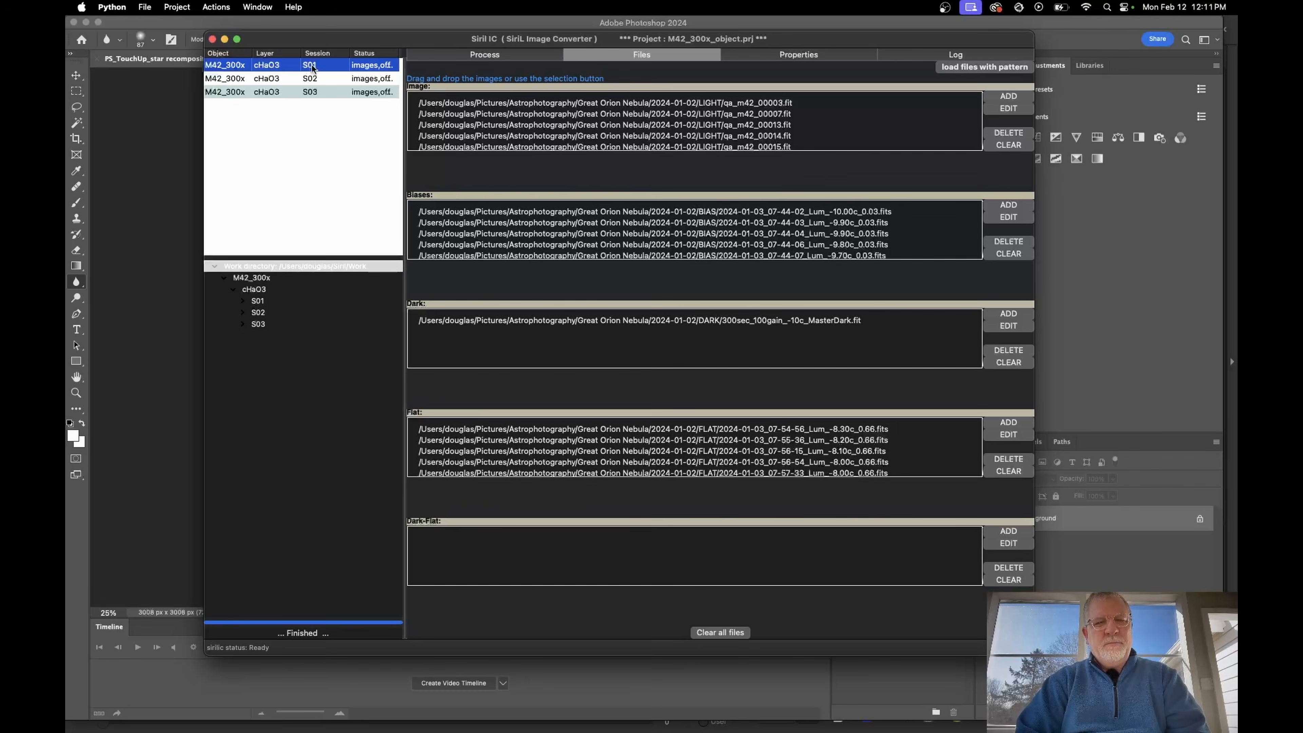
click(308, 92)
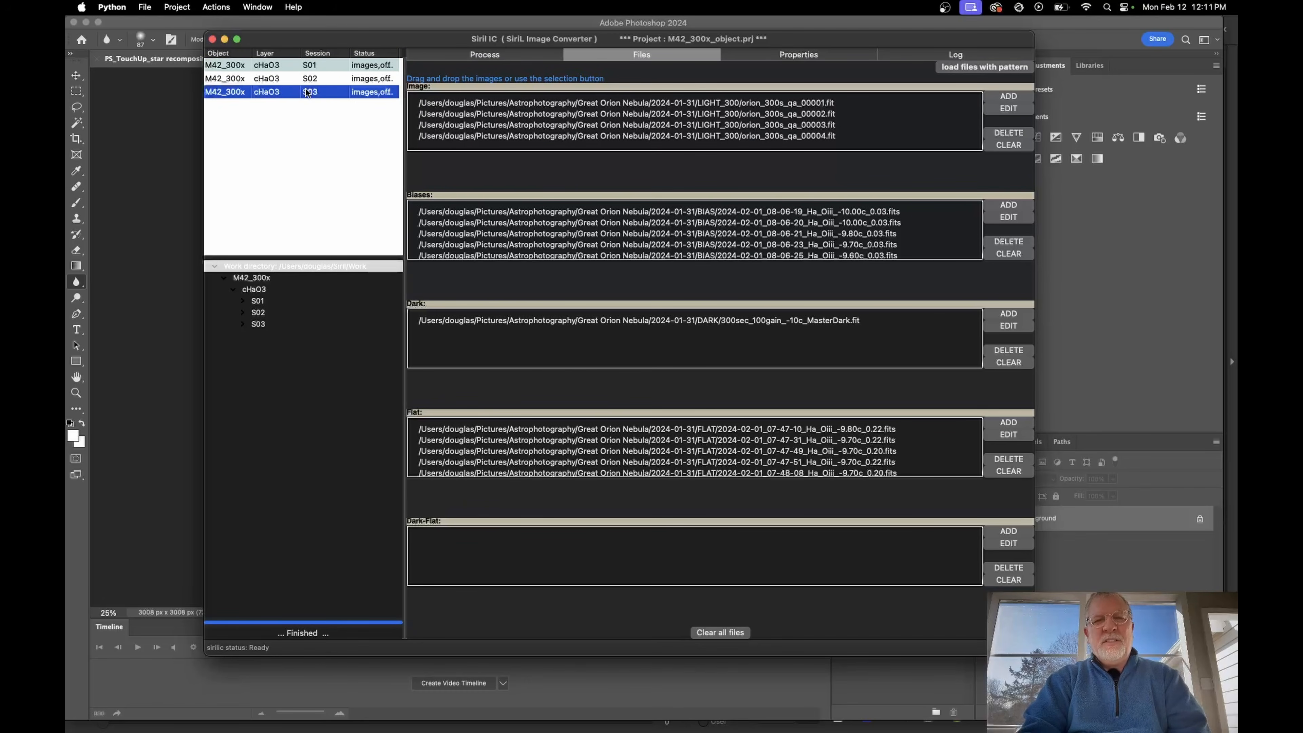
click(319, 78)
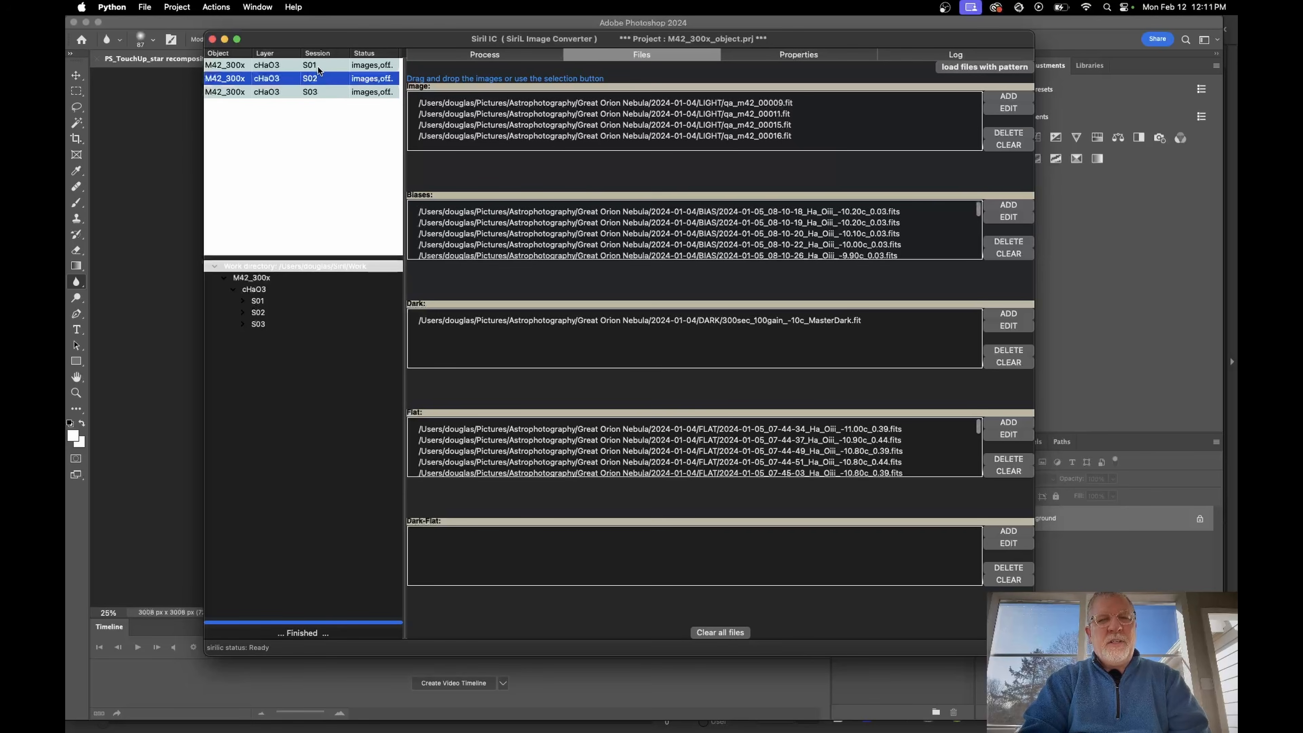
click(318, 66)
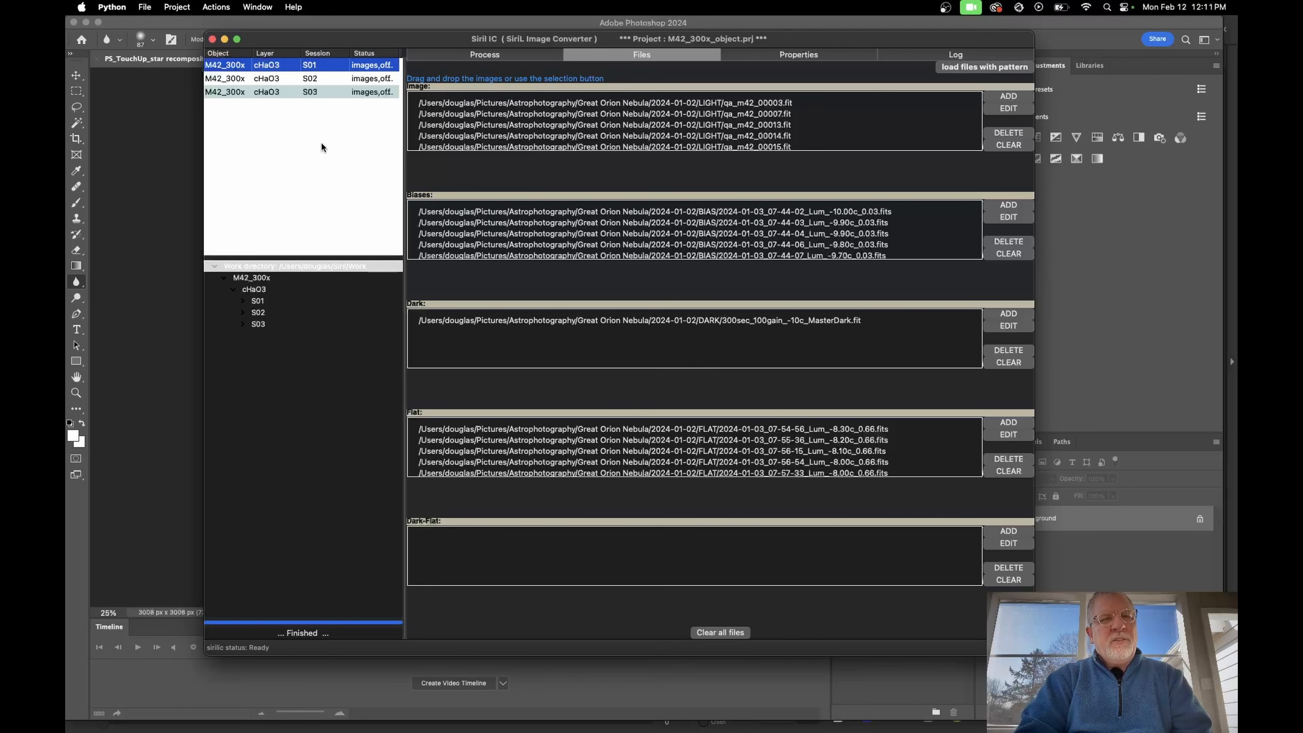
Load the m42_10s.prj project and review its image, bias, dark and flat file lists
click(145, 7)
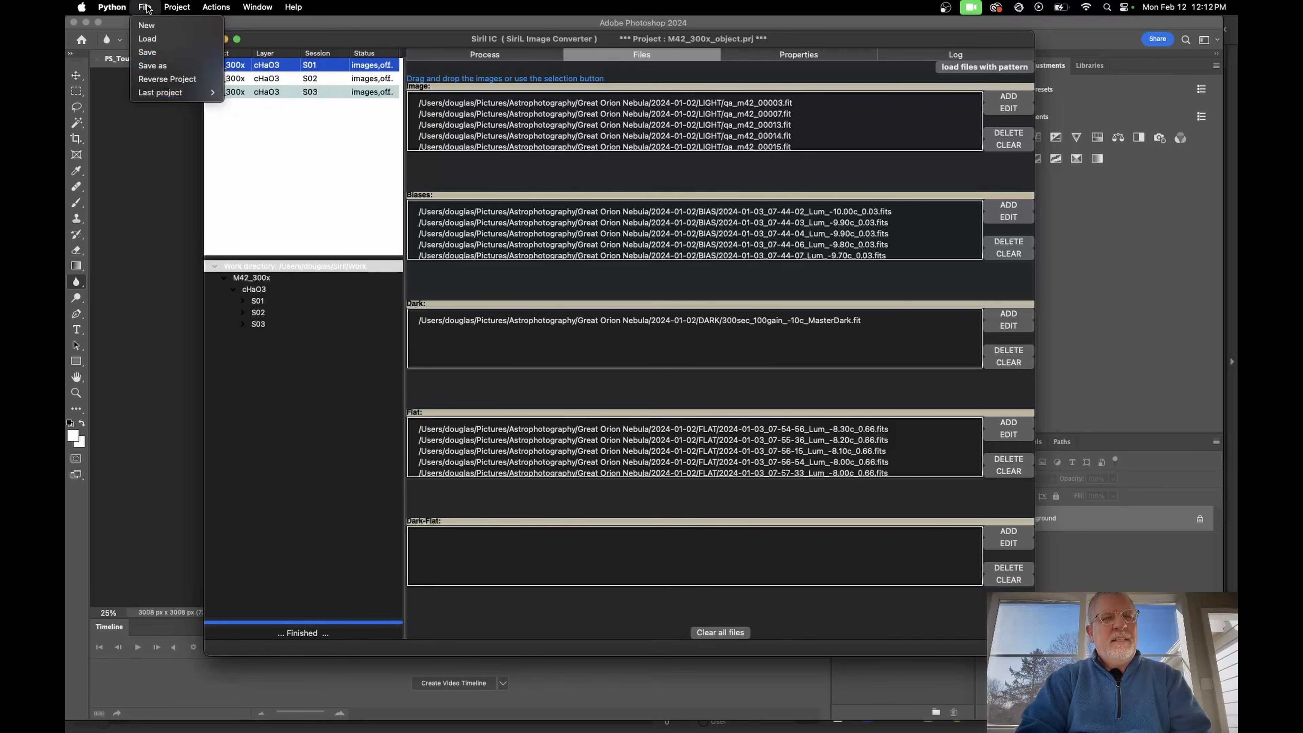
click(153, 39)
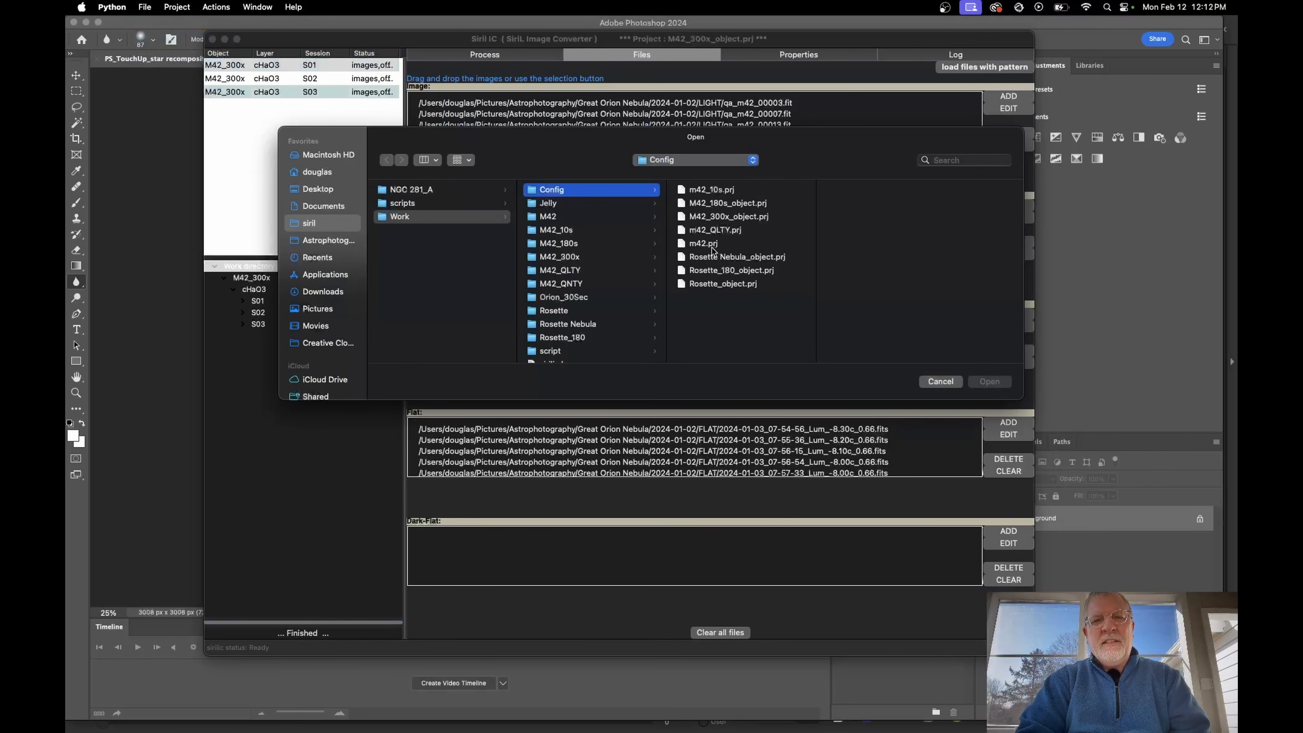
click(715, 191)
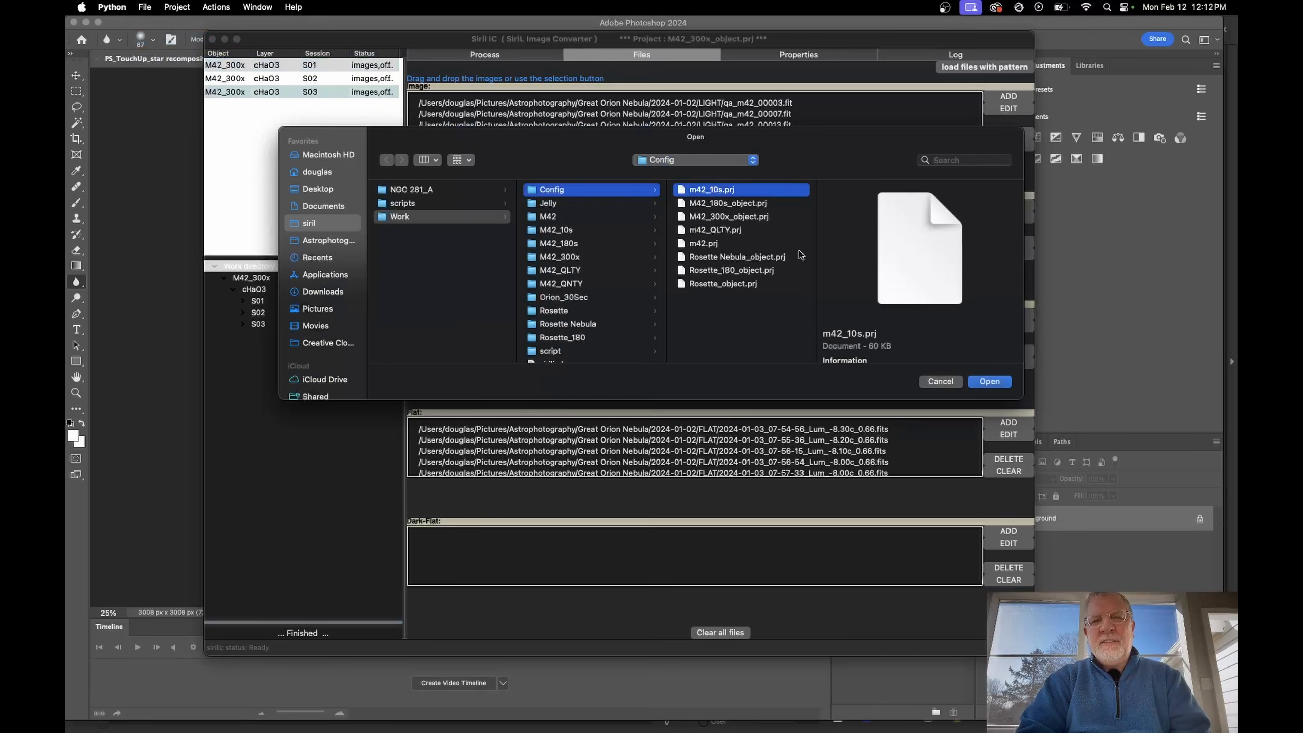
click(993, 382)
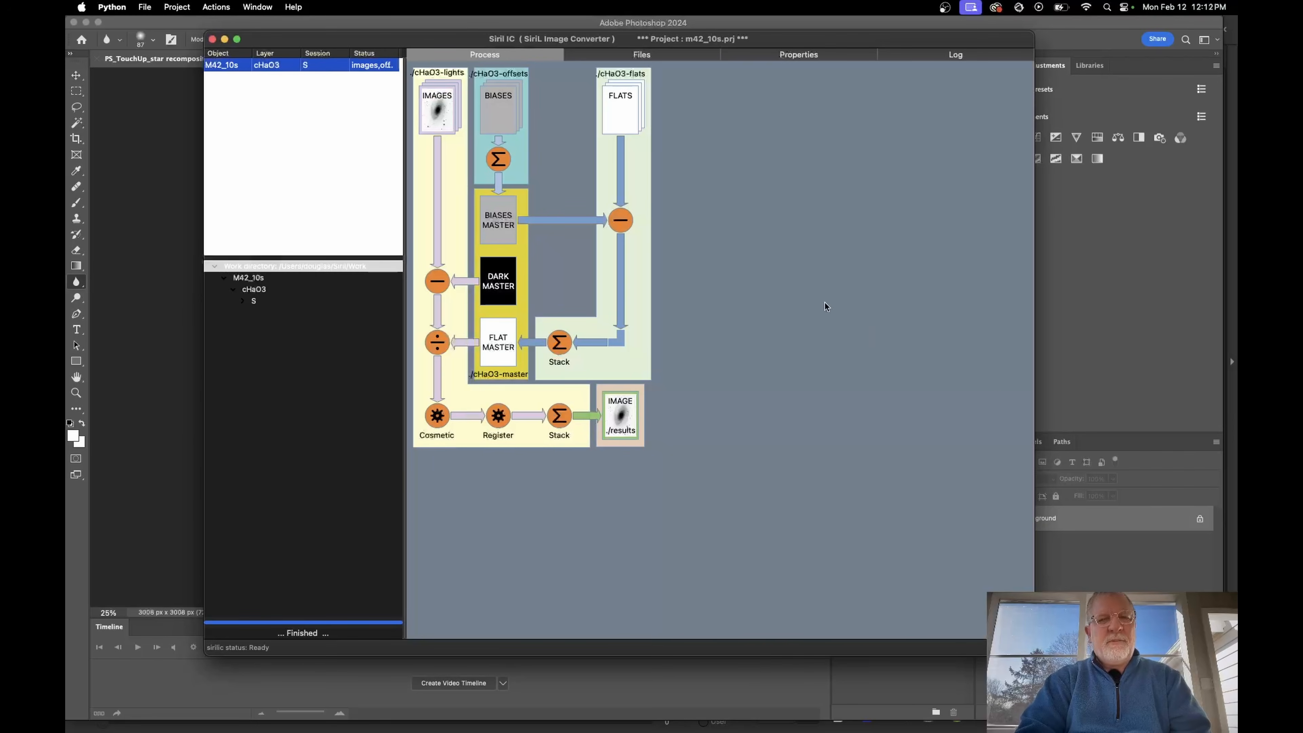
click(658, 54)
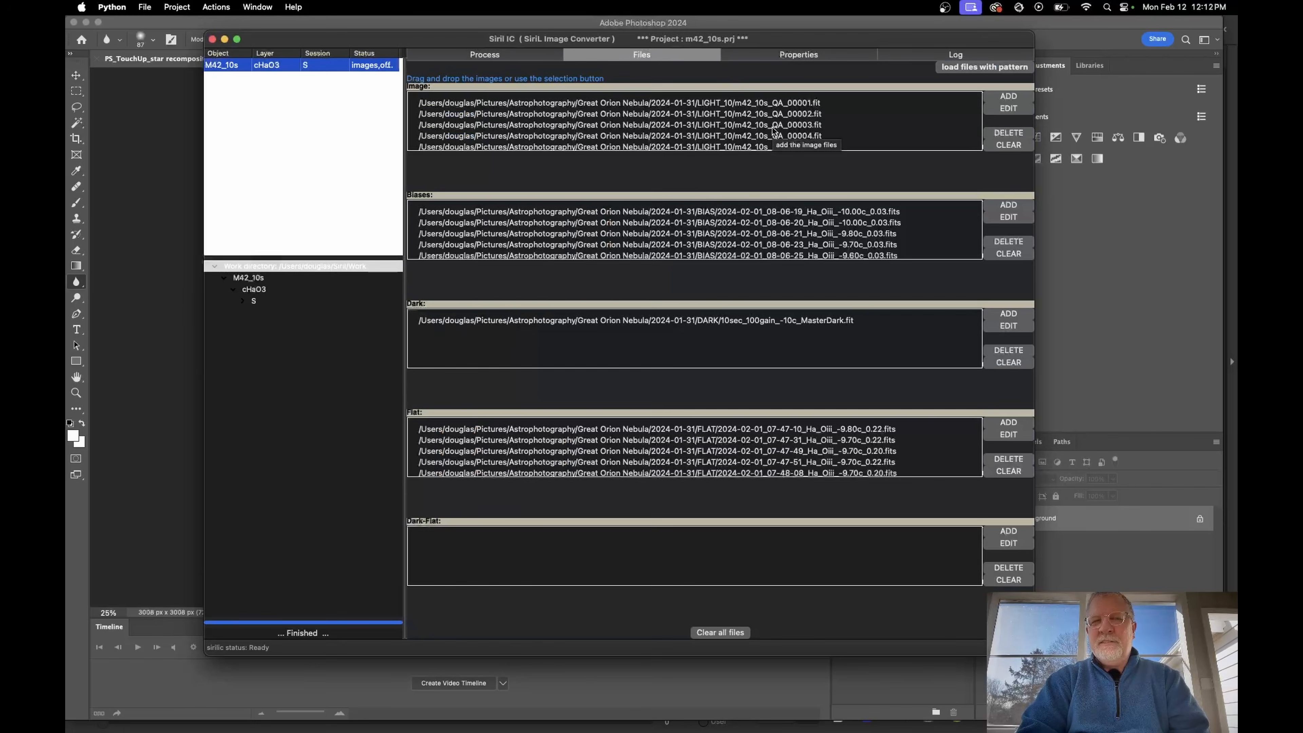
scroll(775, 123, down, 3)
scroll(775, 119, up, 3)
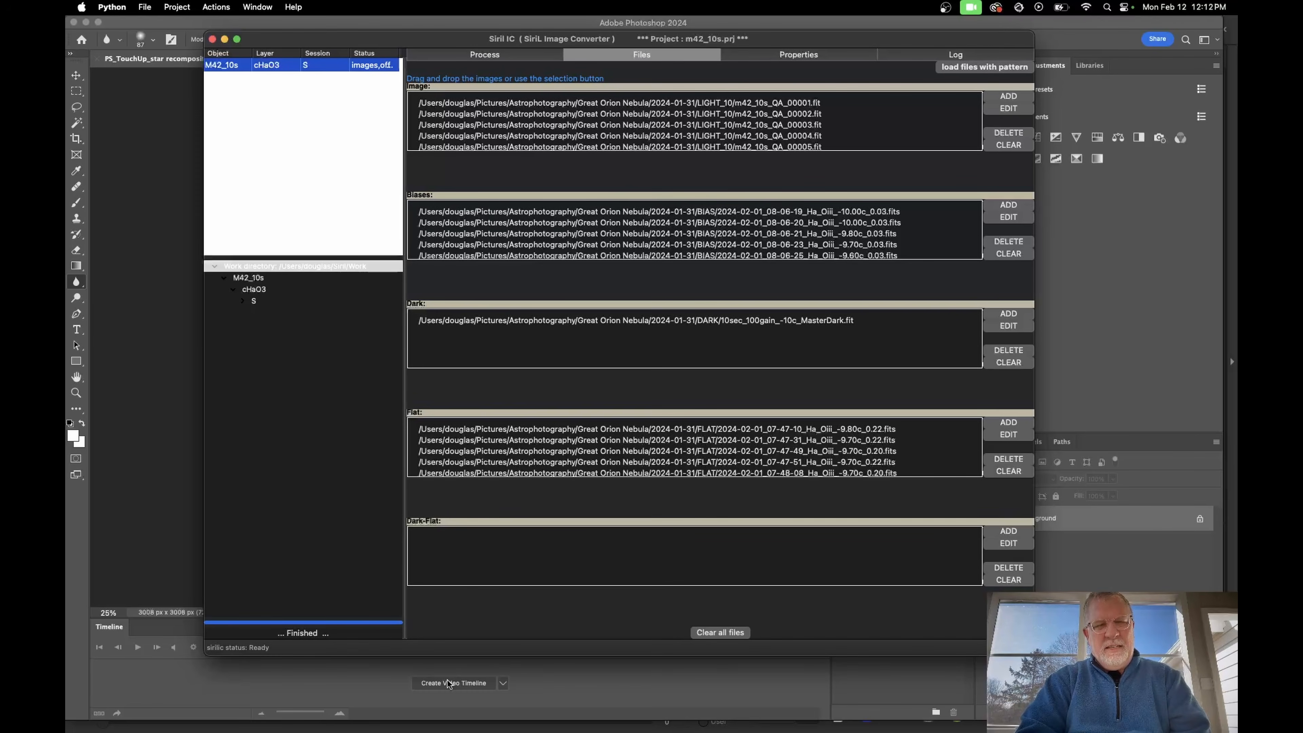
Switch to Finder and preview M42_10s_cHa_GraXpert.fits and M42_10s_cO3_GraXpert.fits in the Processing_10s folder
mouse_move(300, 719)
click(134, 709)
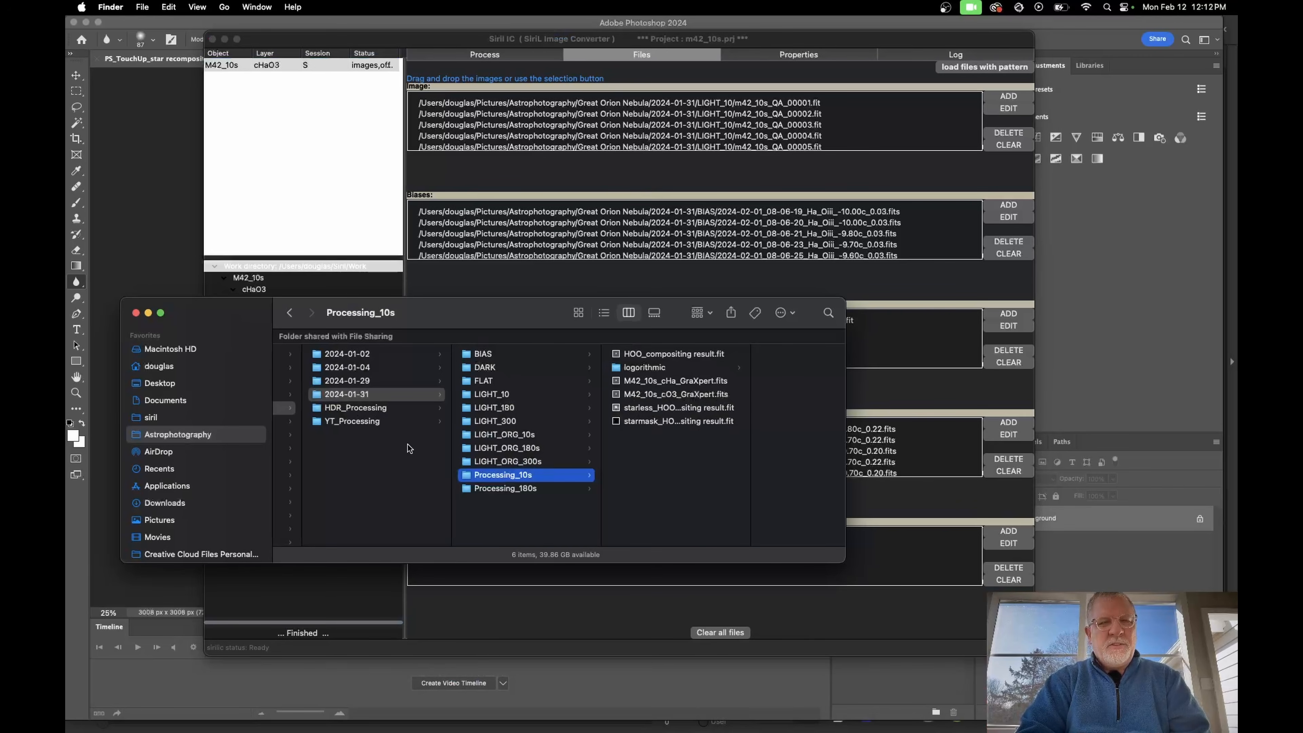
scroll(631, 412, right, 1)
scroll(631, 413, left, 1)
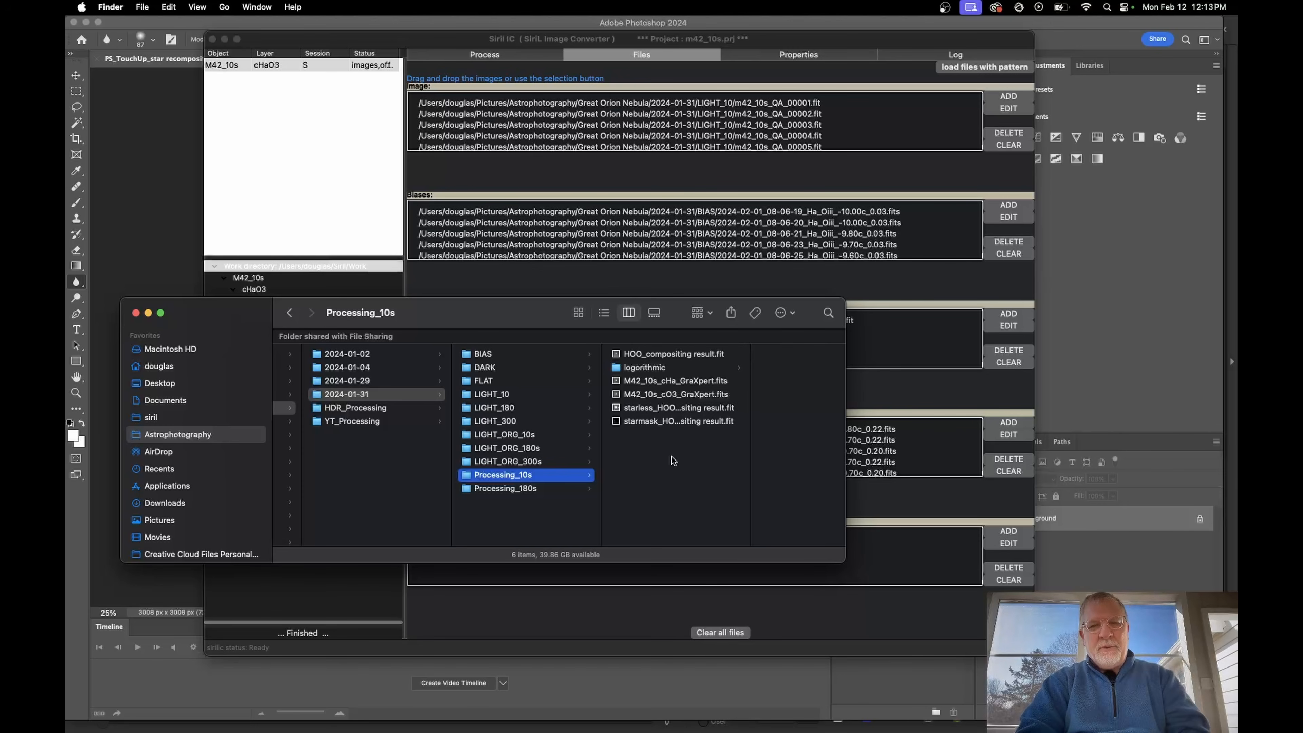
click(678, 382)
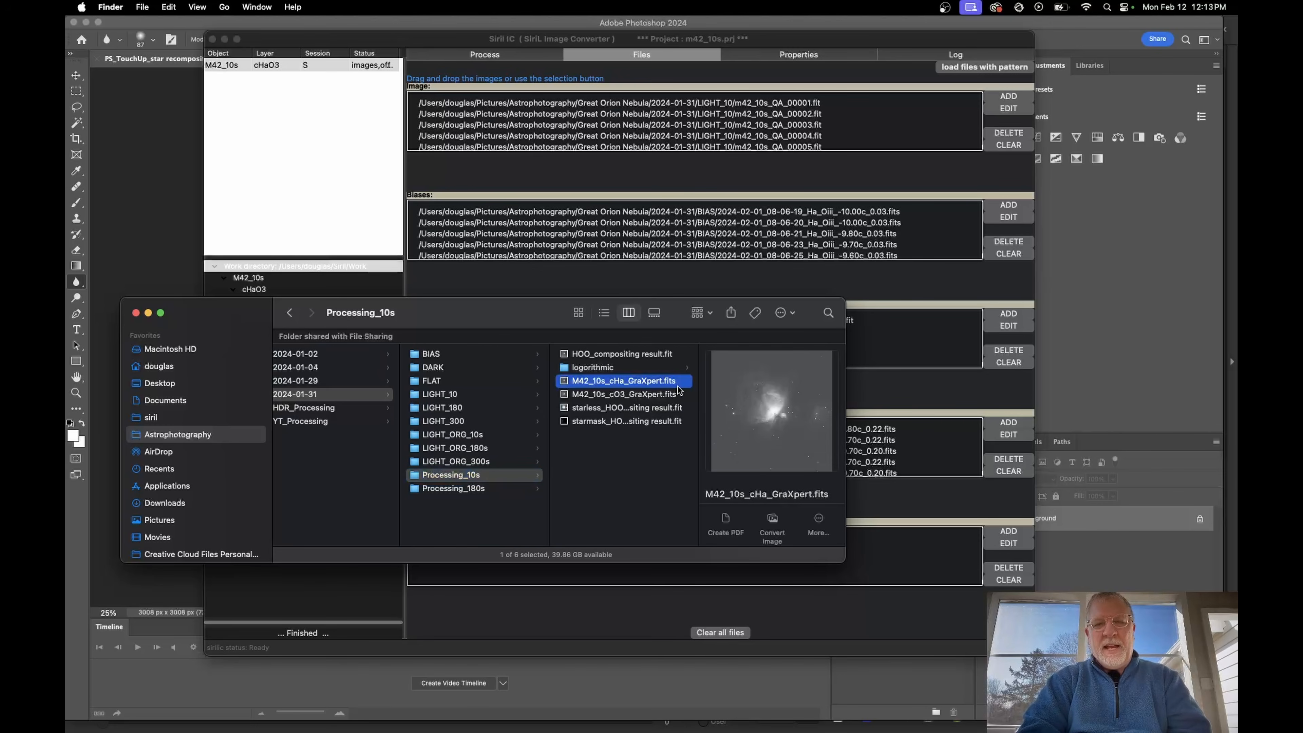
click(627, 401)
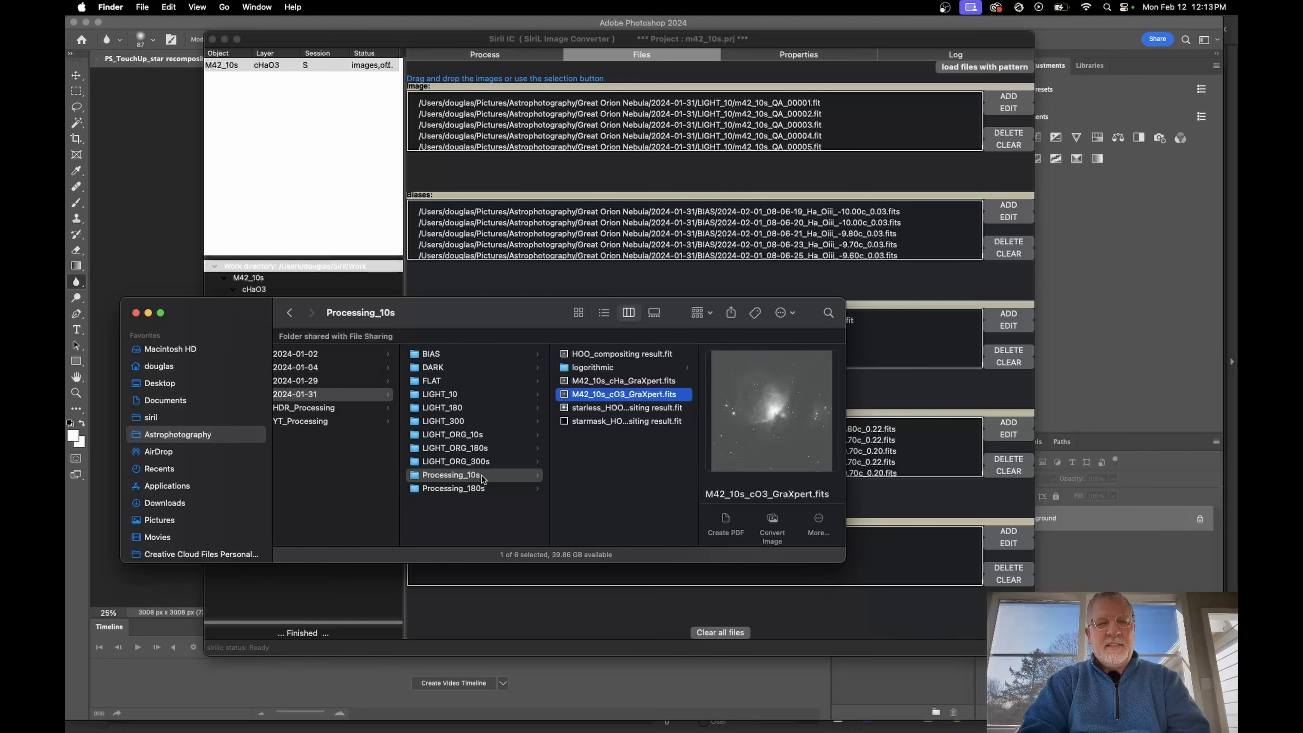
Browse the 300s folder inside HDR_Processing for the M42_300x GraXpert files
click(327, 411)
click(477, 368)
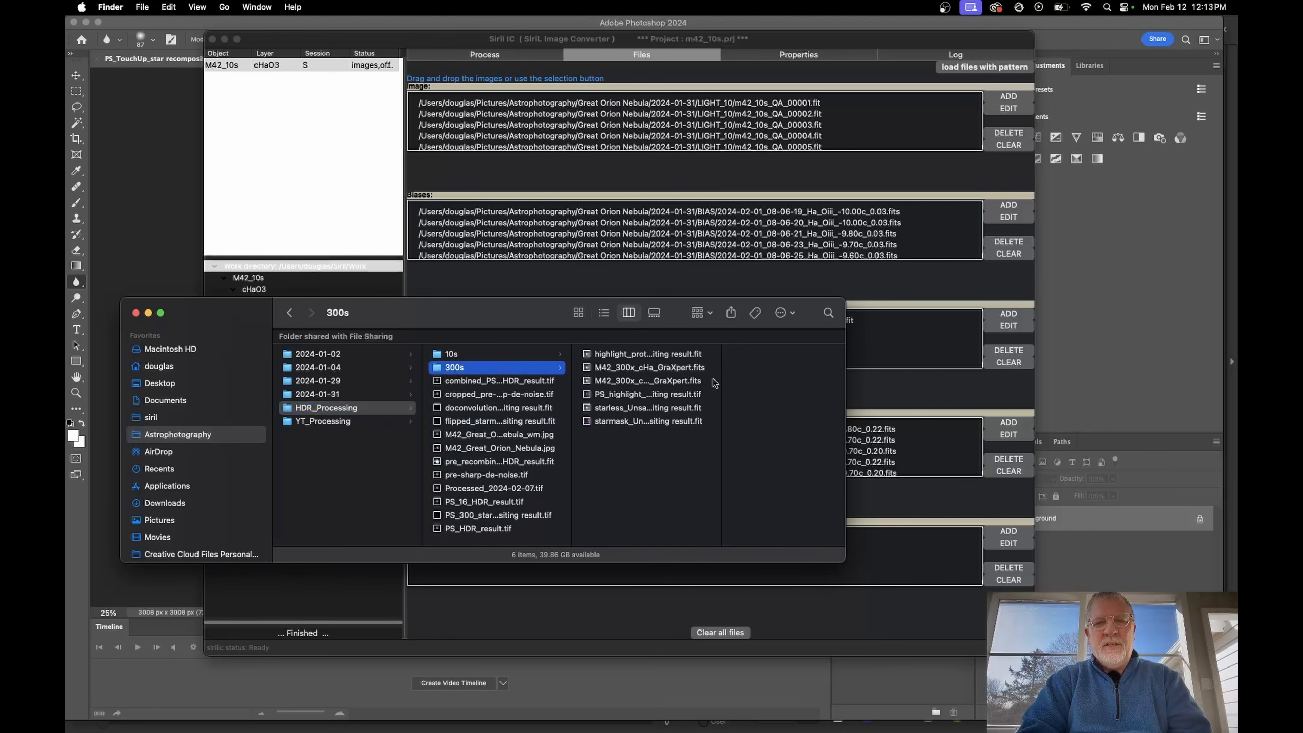
double_click(722, 381)
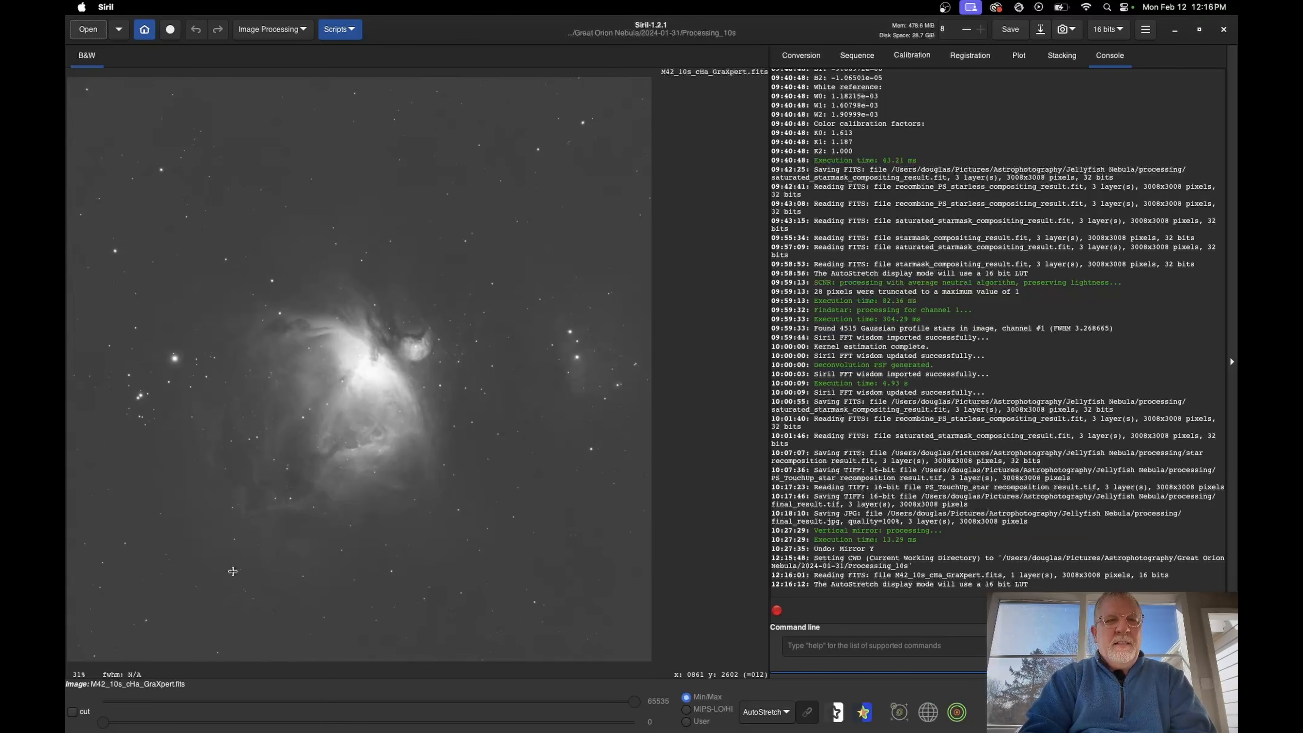
In Siril, start RGB Compositing and load M42_10s_cHa_GraXpert.fits from Processing_10s as the red layer
click(272, 30)
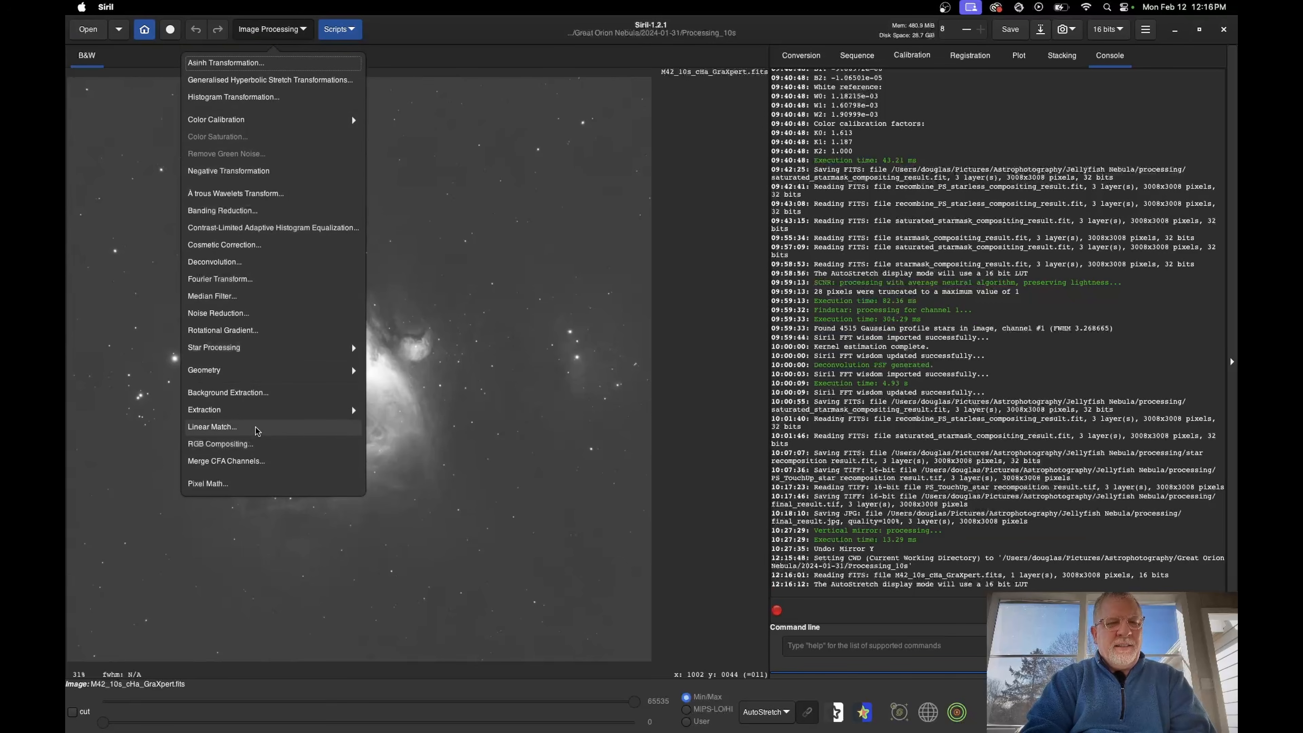
click(247, 445)
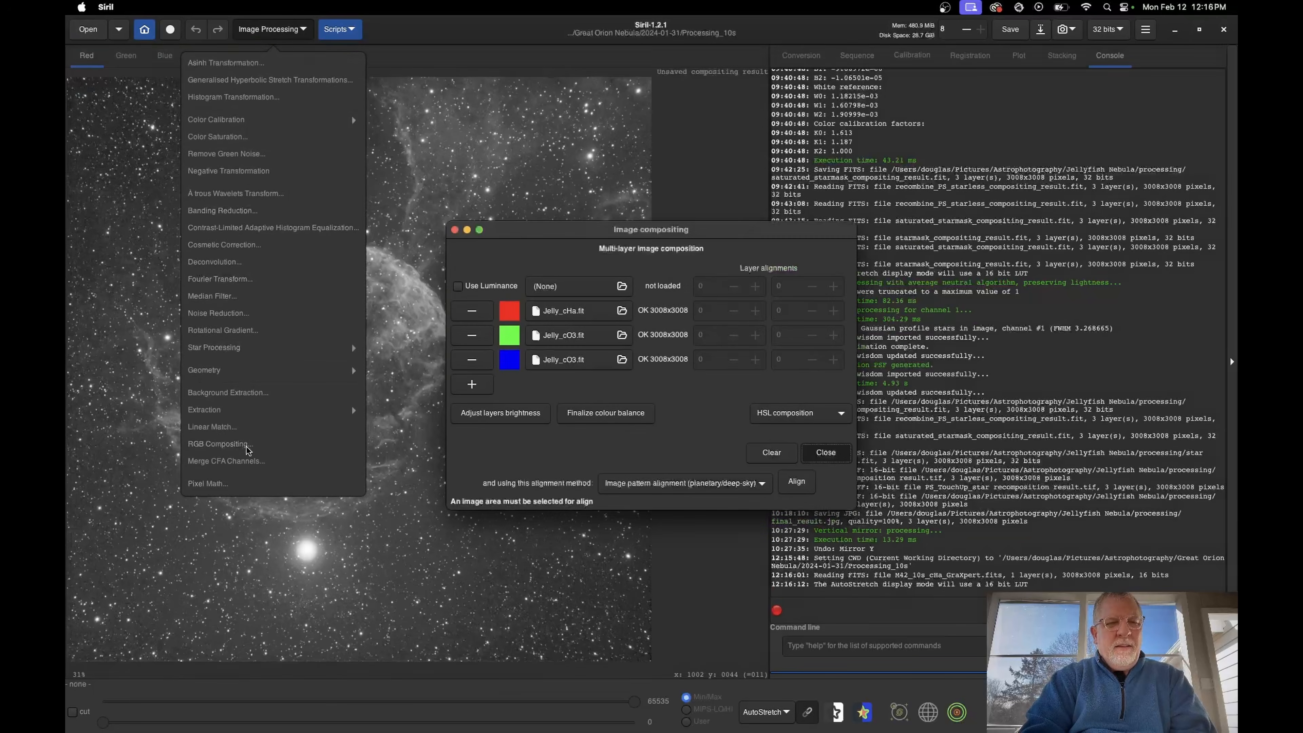
click(605, 318)
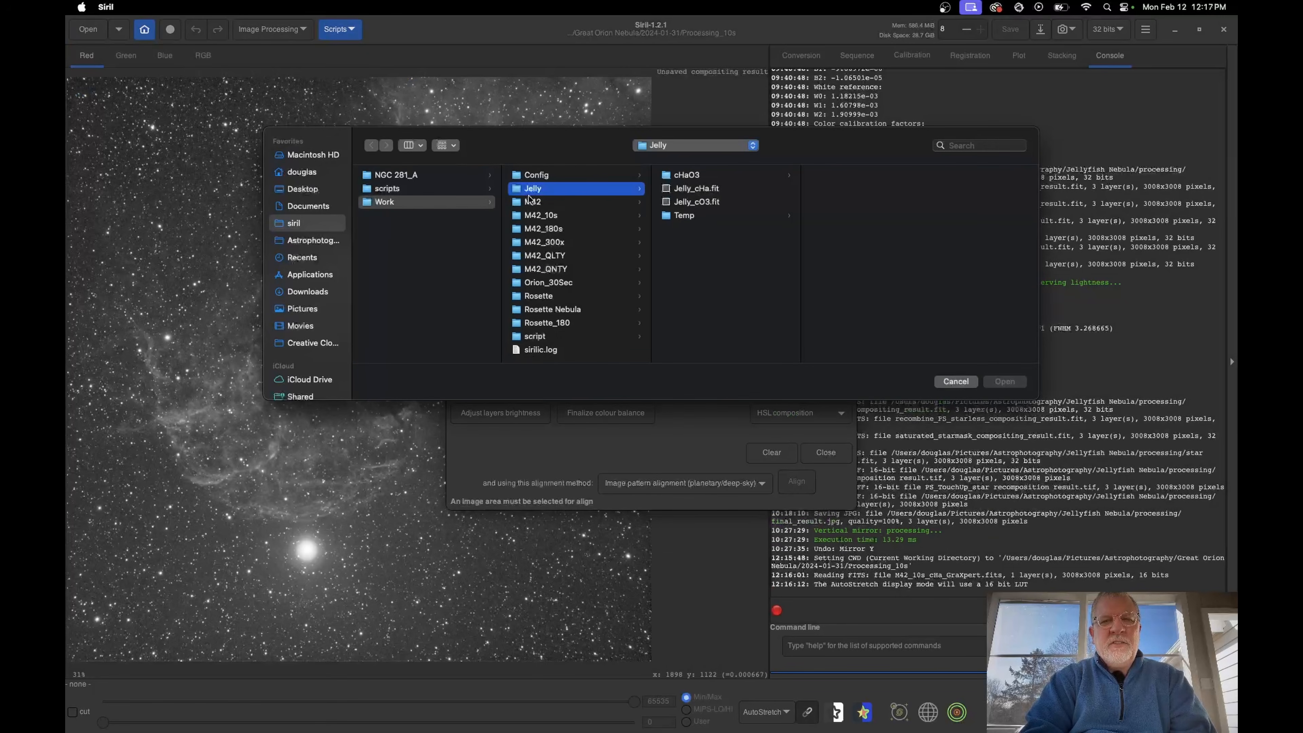
click(870, 220)
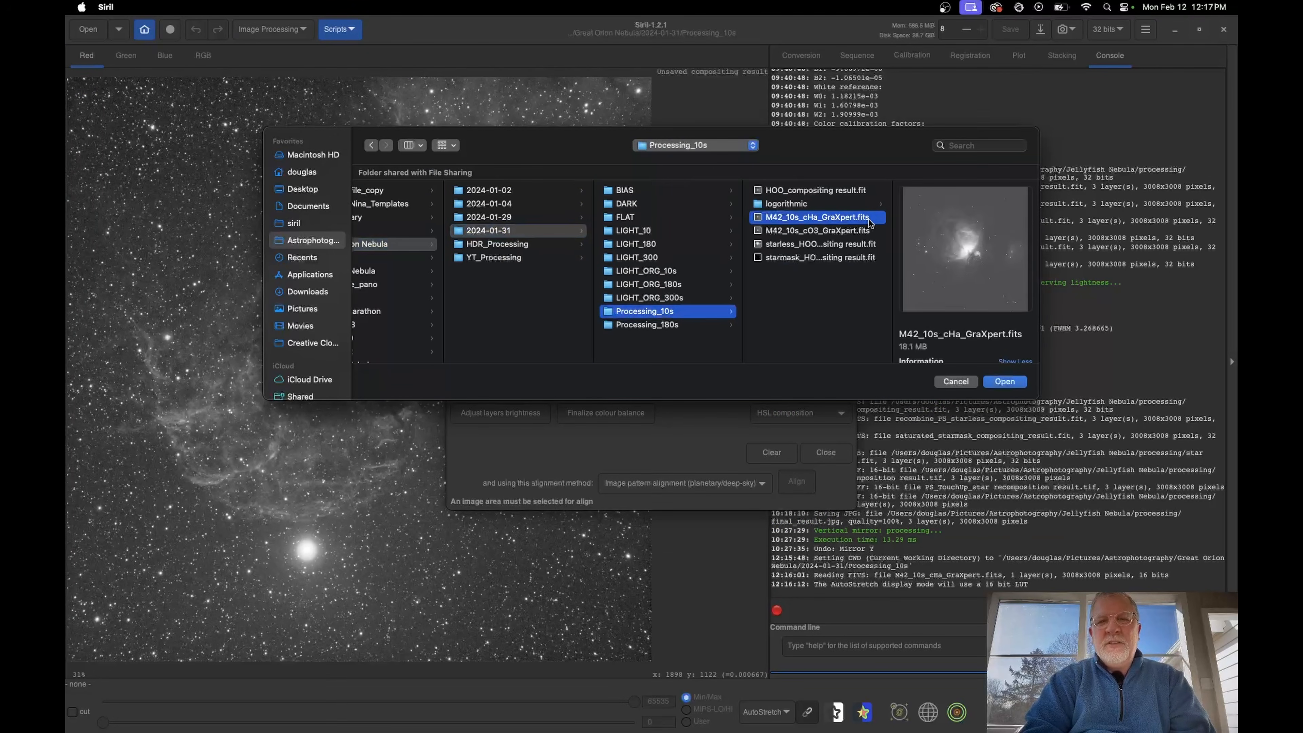
click(1004, 380)
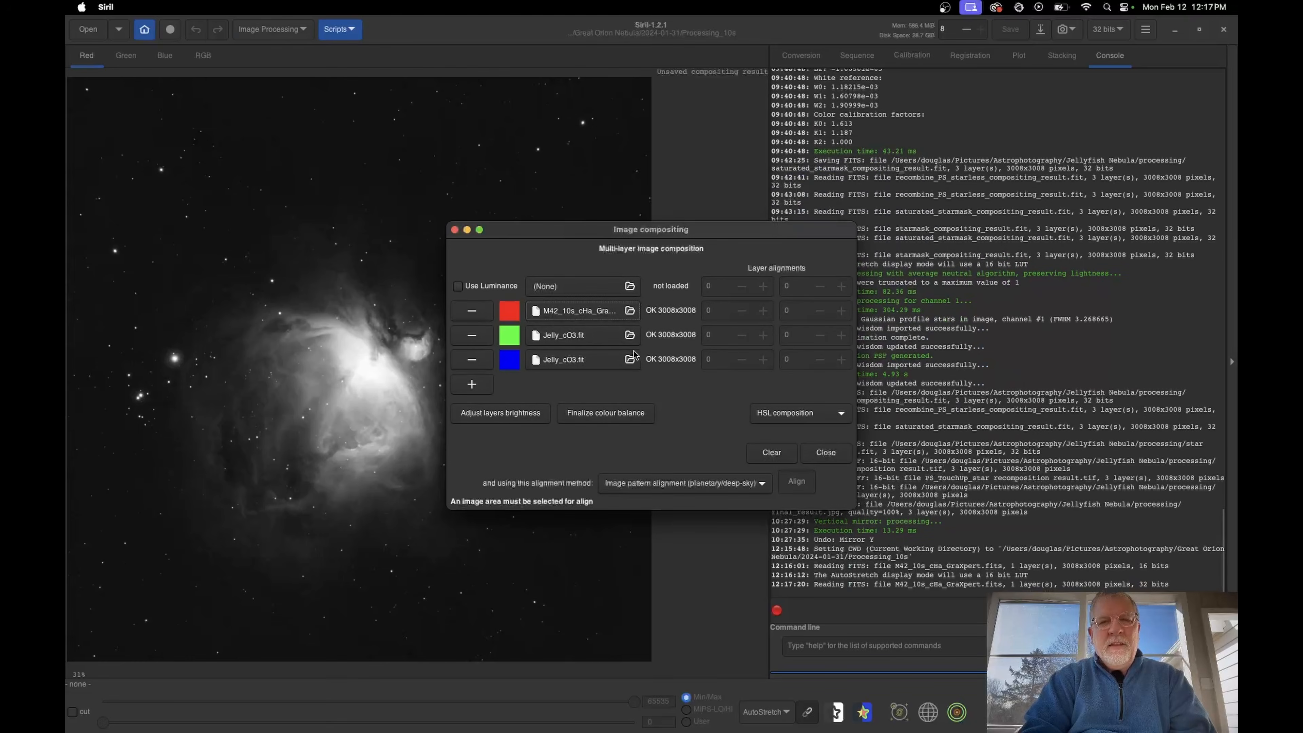
Leave the green layer's file selection and set the working directory to the 2024-01-31 Processing_10s folder
click(630, 336)
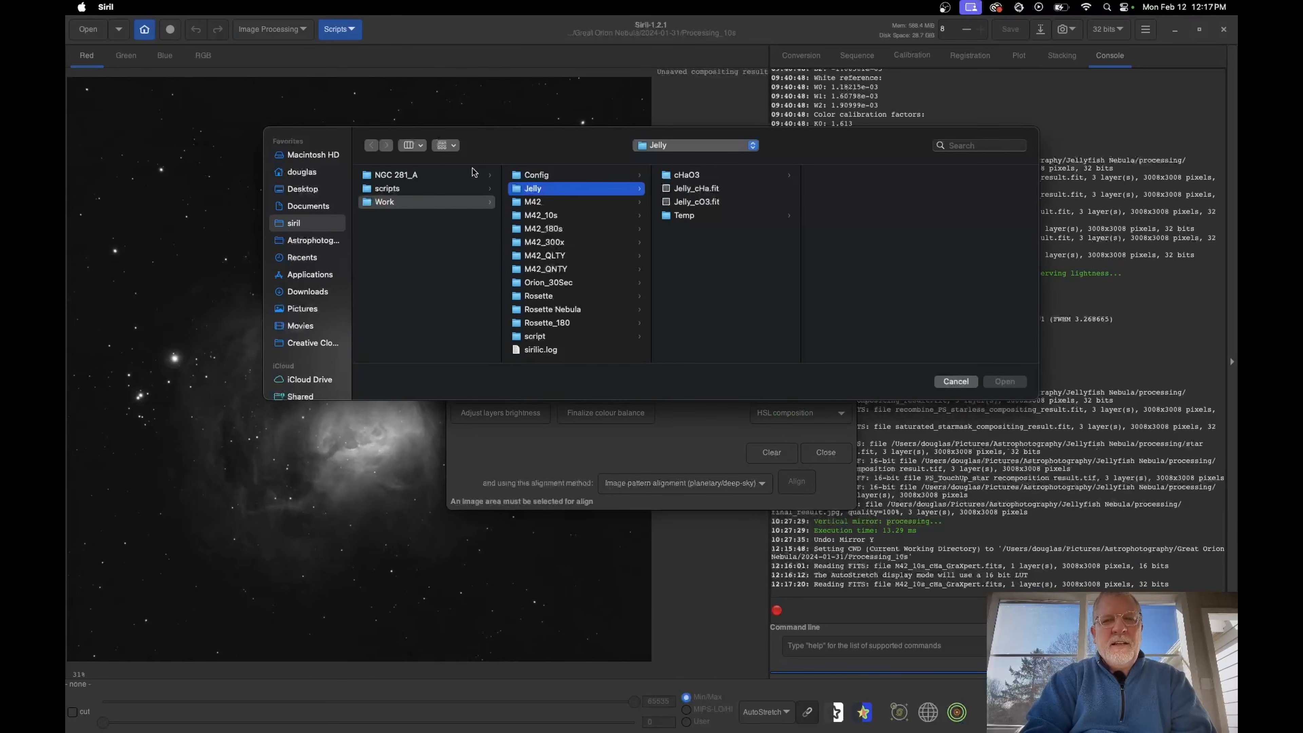
click(956, 381)
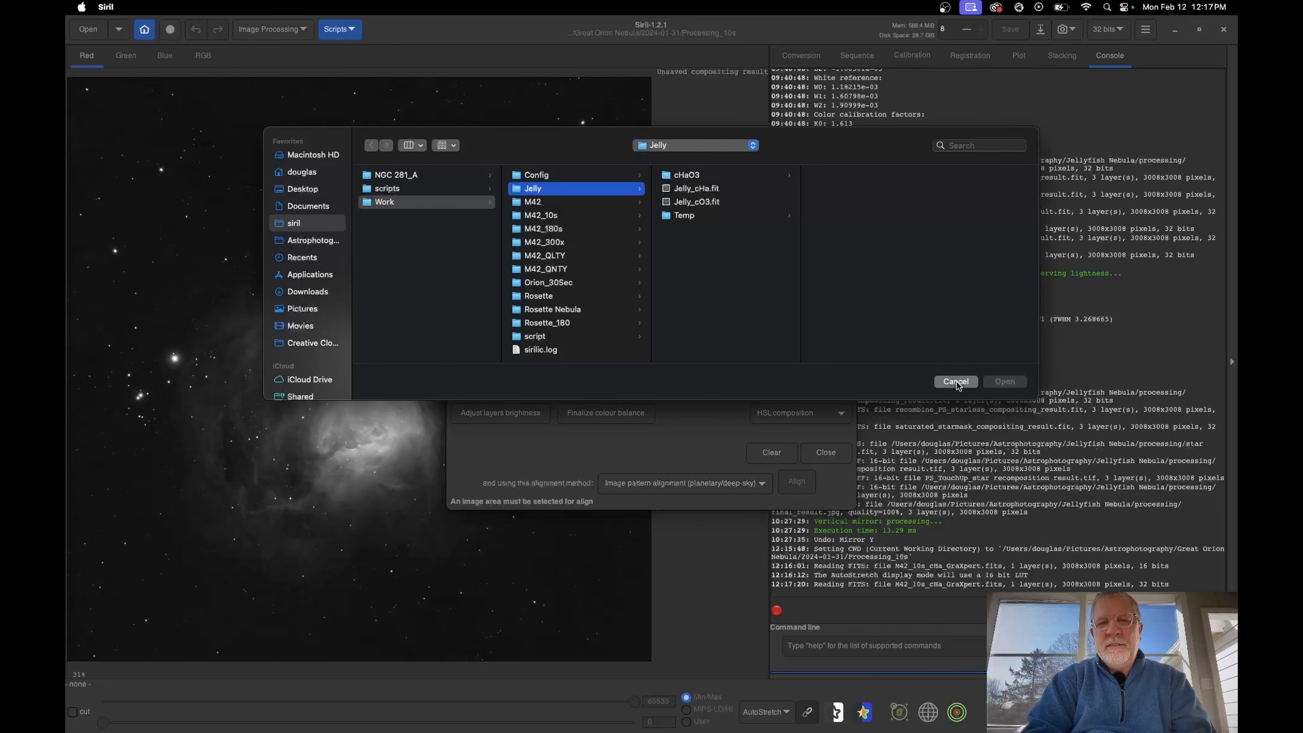
click(147, 32)
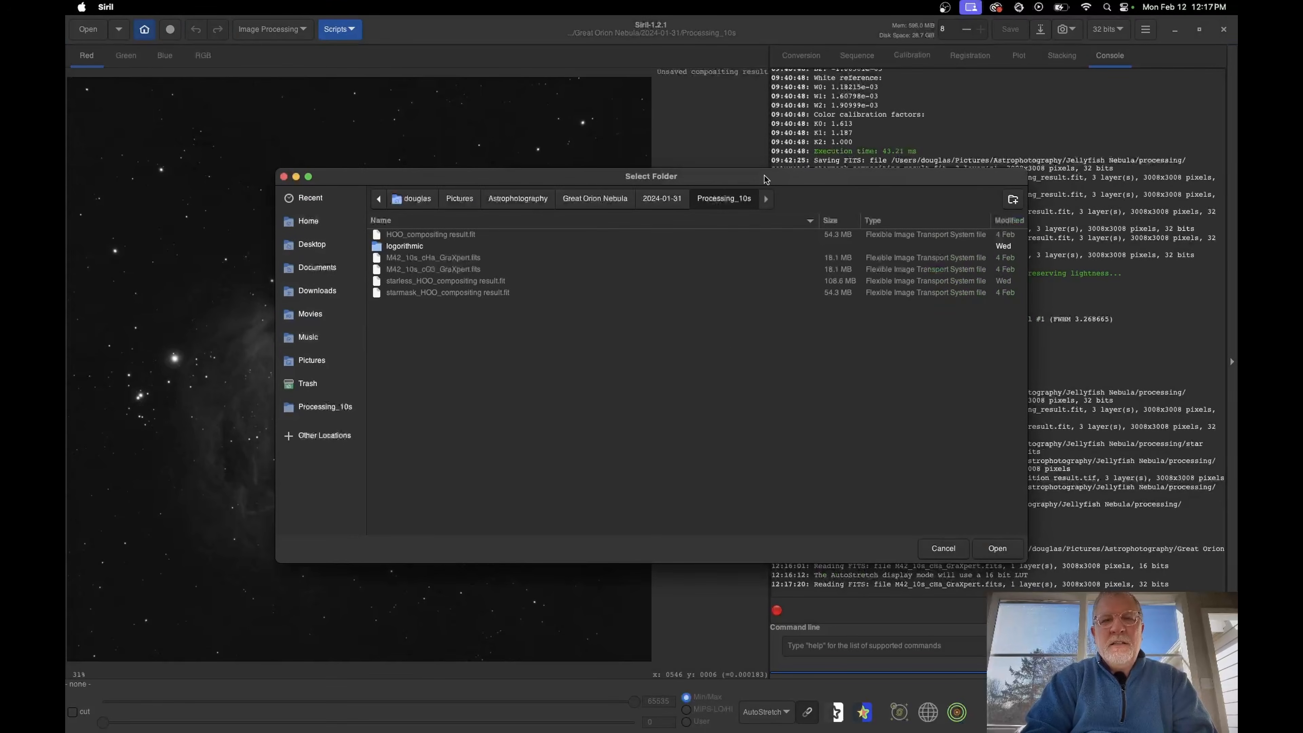
click(997, 553)
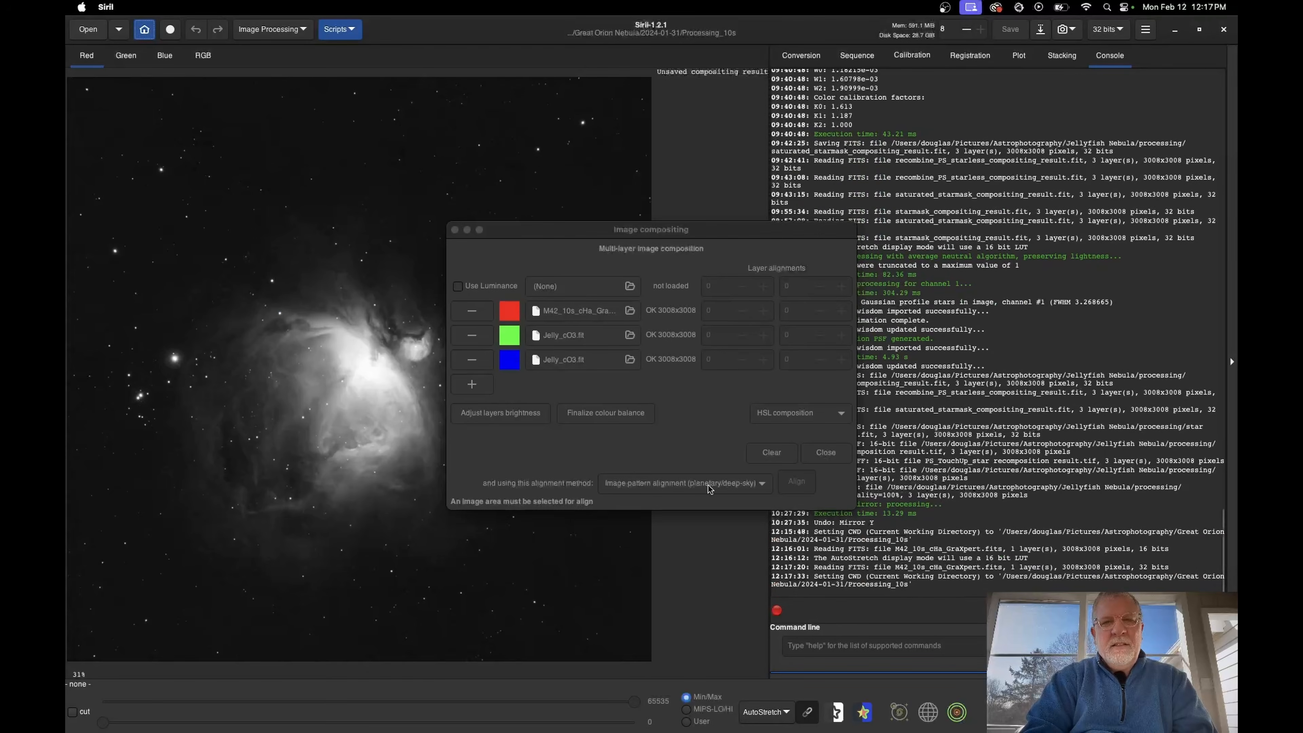
Load M42_10s_cO3_GraXpert.fits from the Processing_10s folder as both the green and the blue layer
click(630, 336)
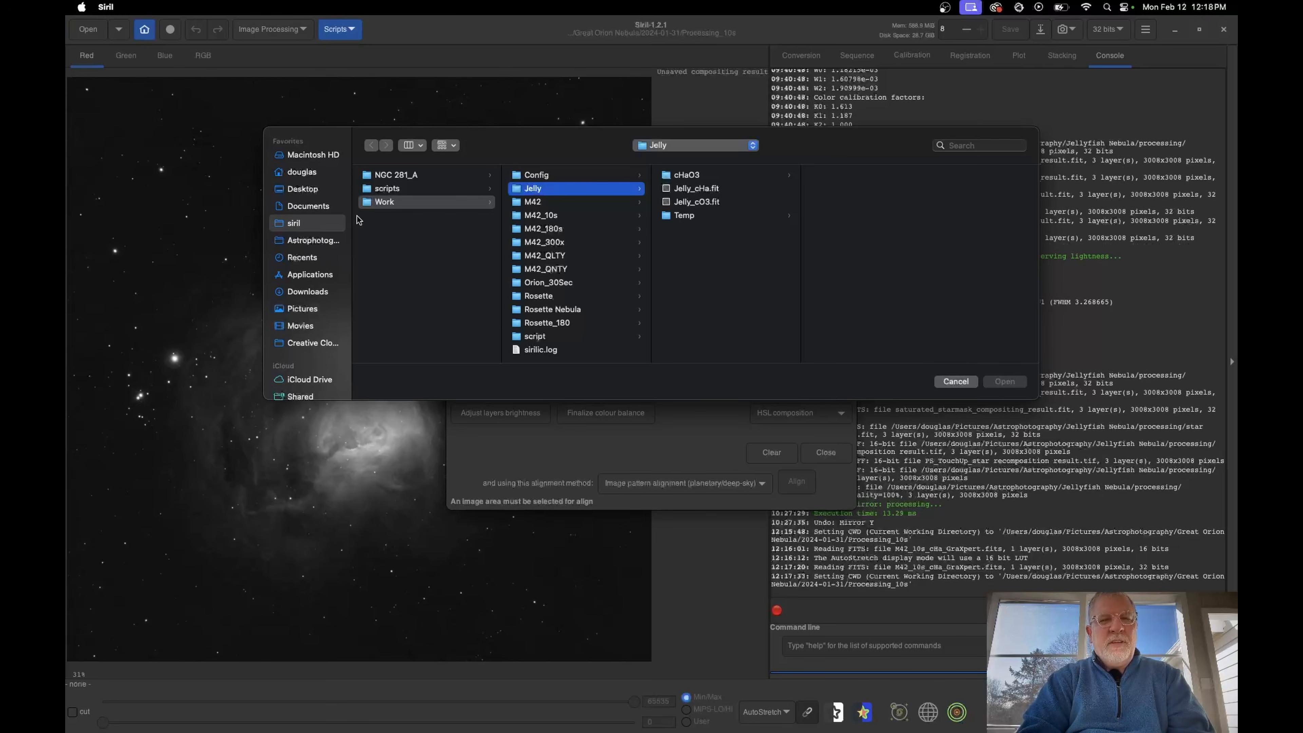
click(315, 241)
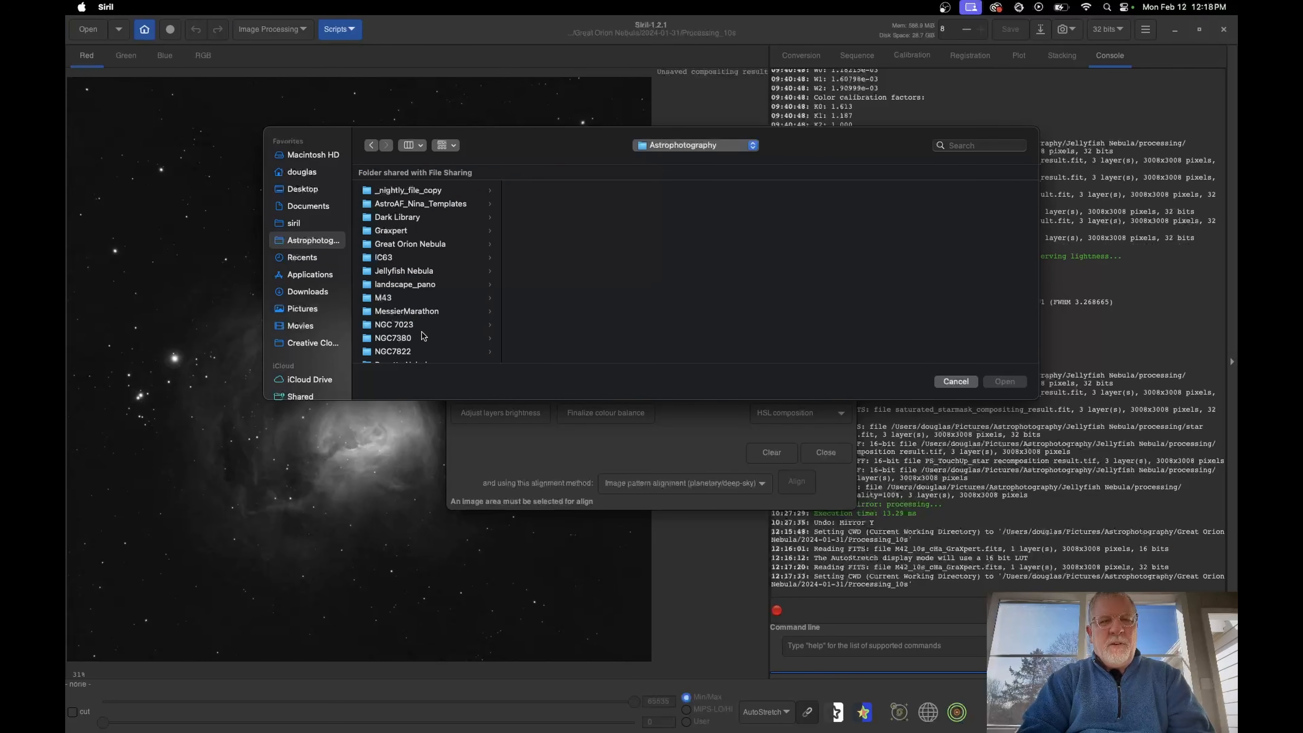
click(417, 248)
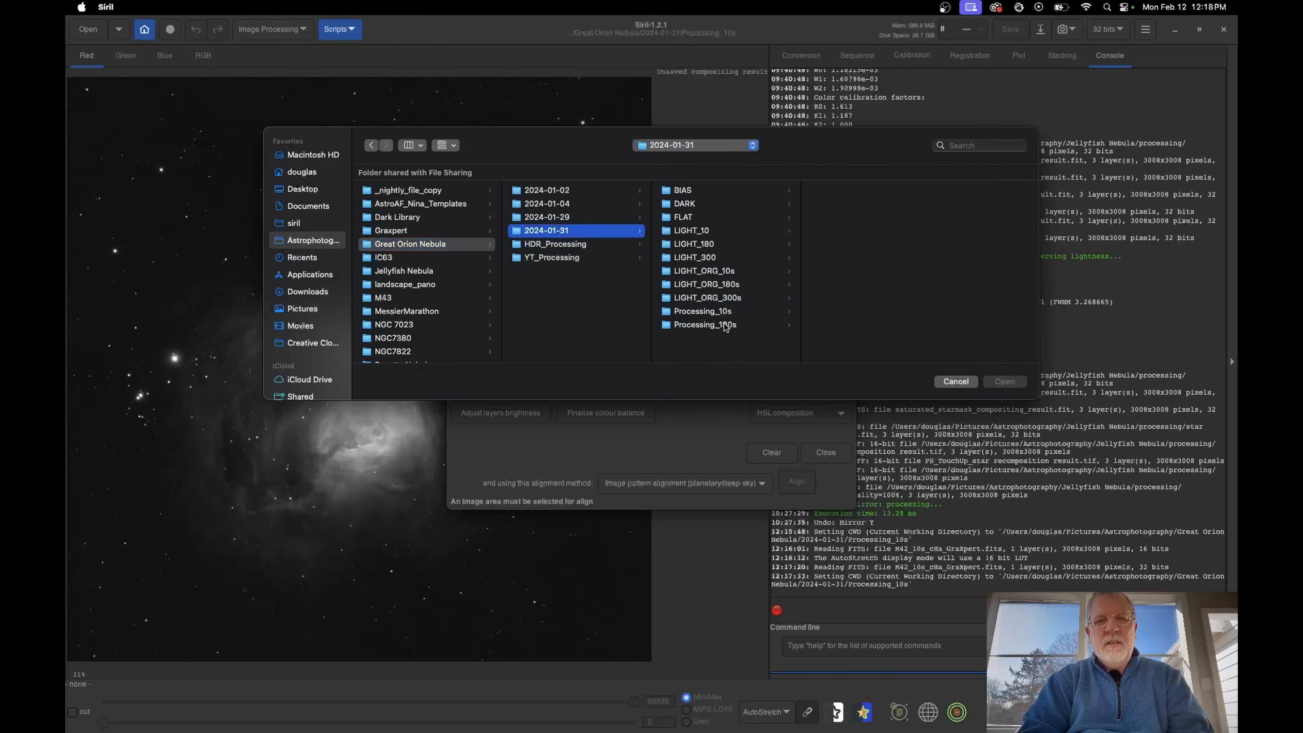
click(713, 311)
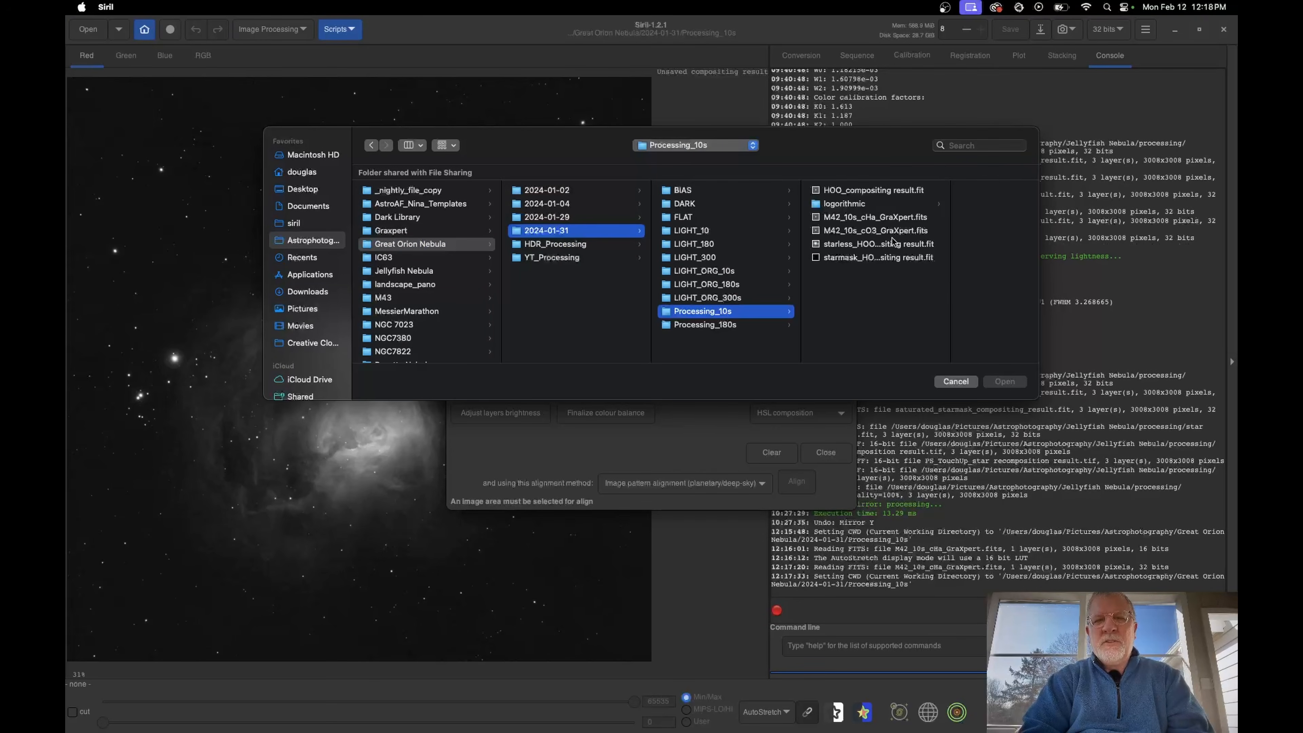
double_click(918, 232)
click(629, 360)
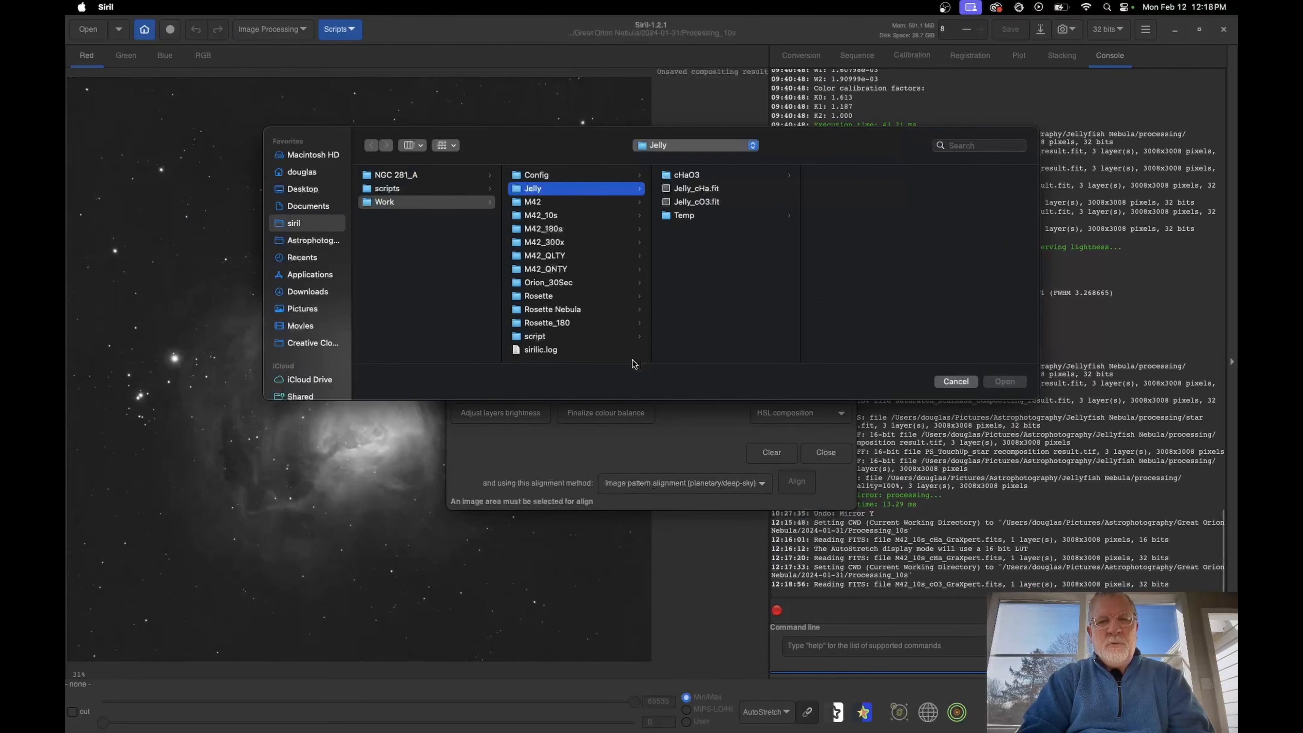
click(311, 245)
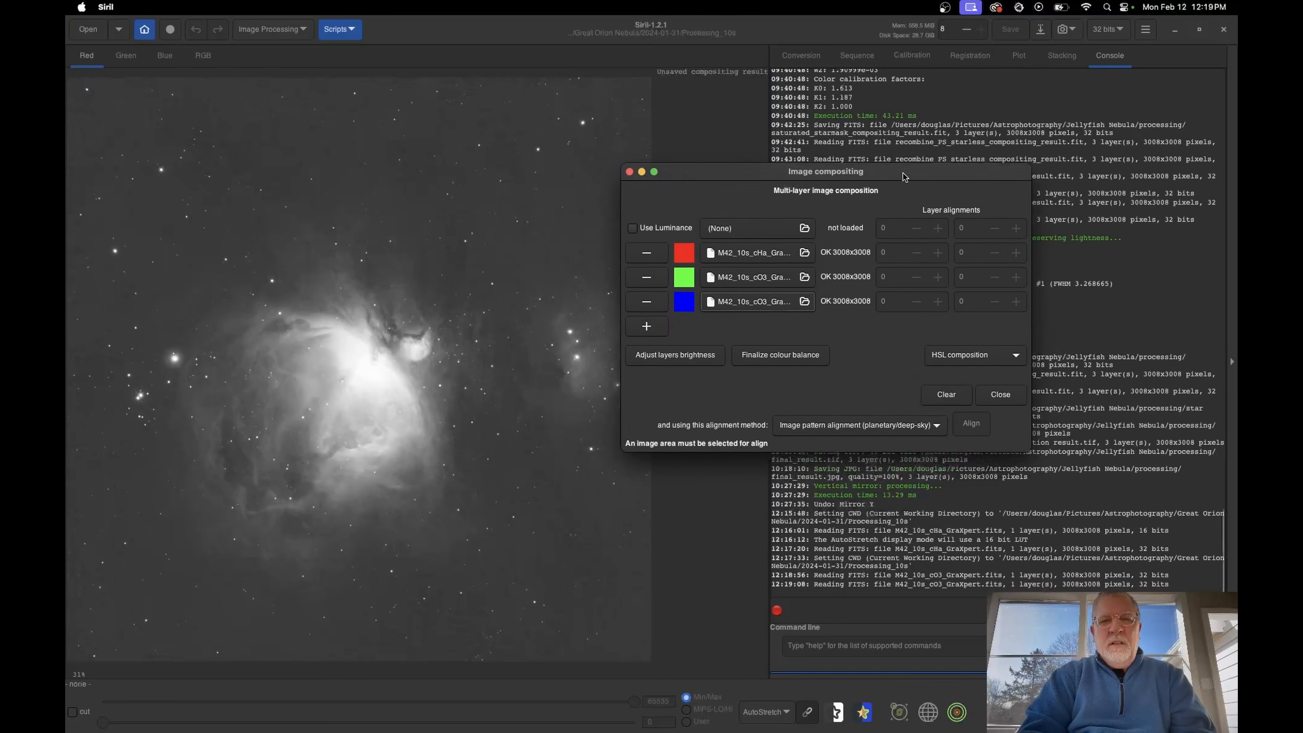
Select an area about 694 × 823 px around the star group beside the nebula and align the layers with image pattern alignment
drag(754, 168, 864, 119)
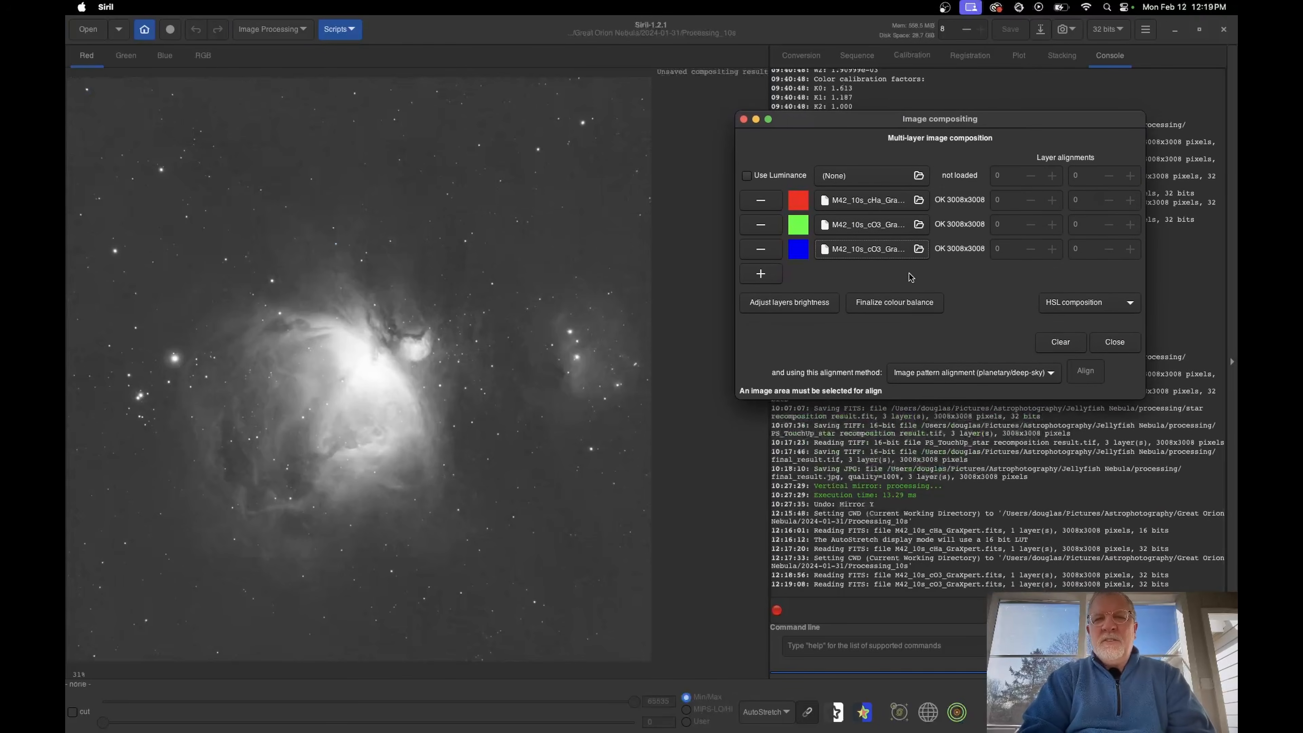
drag(516, 288, 657, 451)
click(1006, 353)
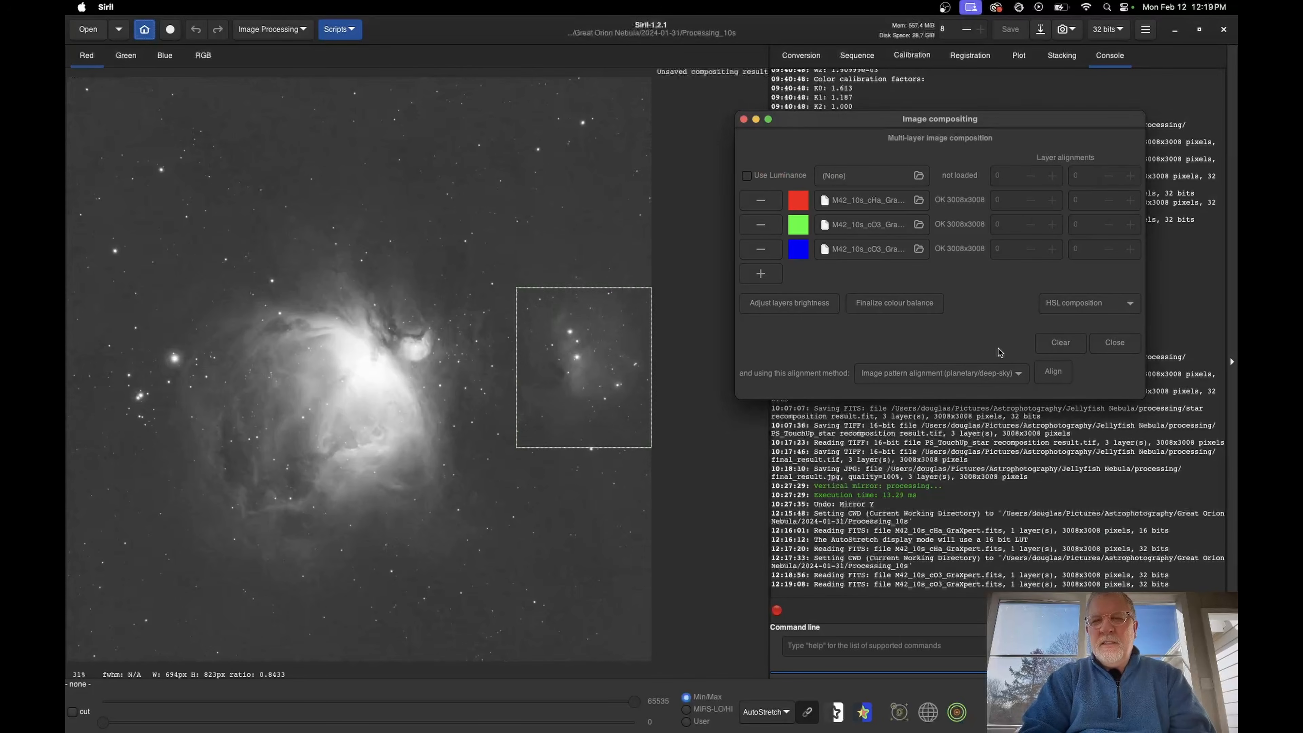
click(1051, 373)
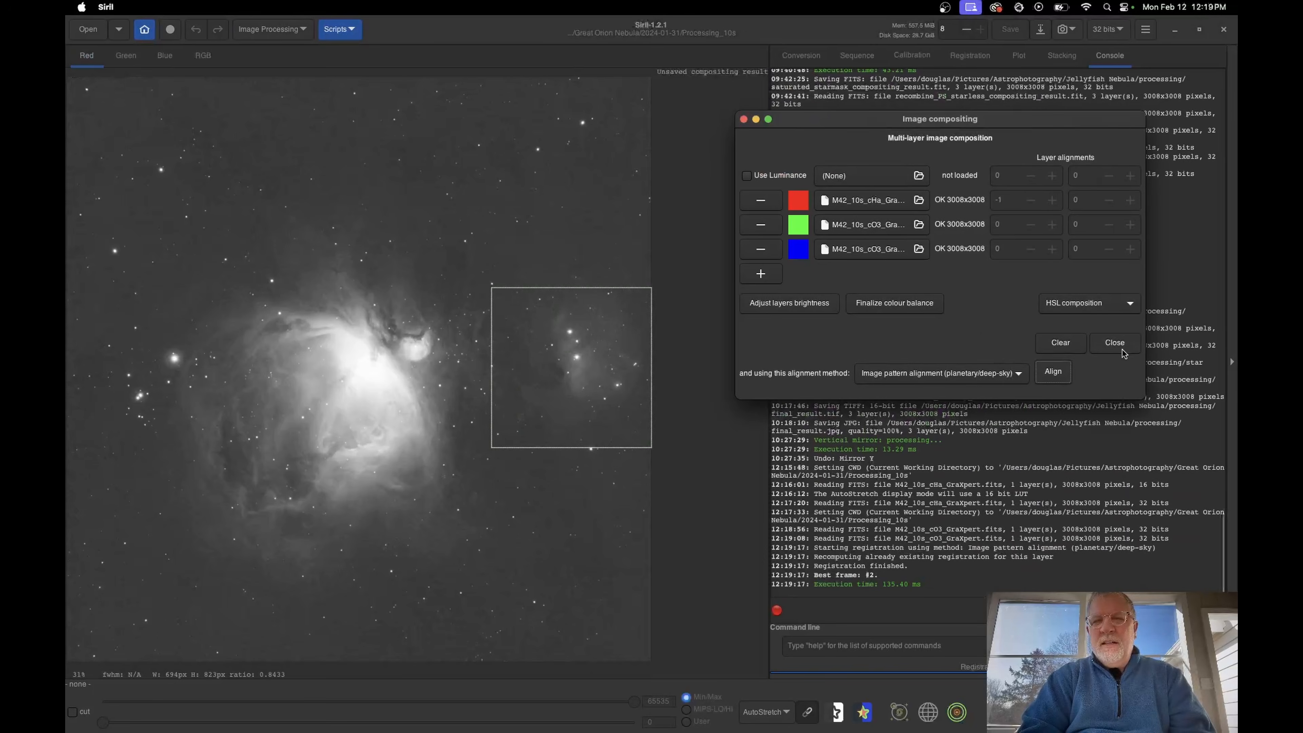
Close the image compositing tool, clear the alignment selection and show the composite in RGB
click(1115, 339)
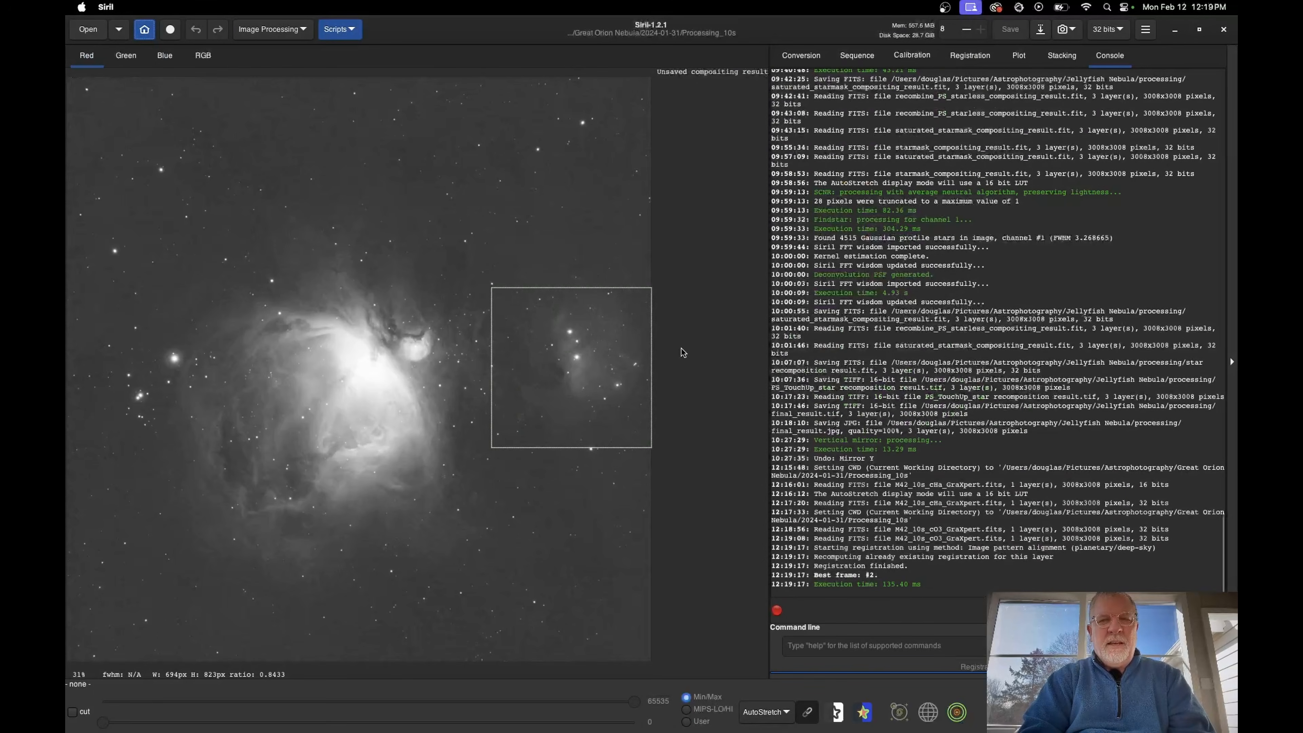
click(548, 225)
click(206, 61)
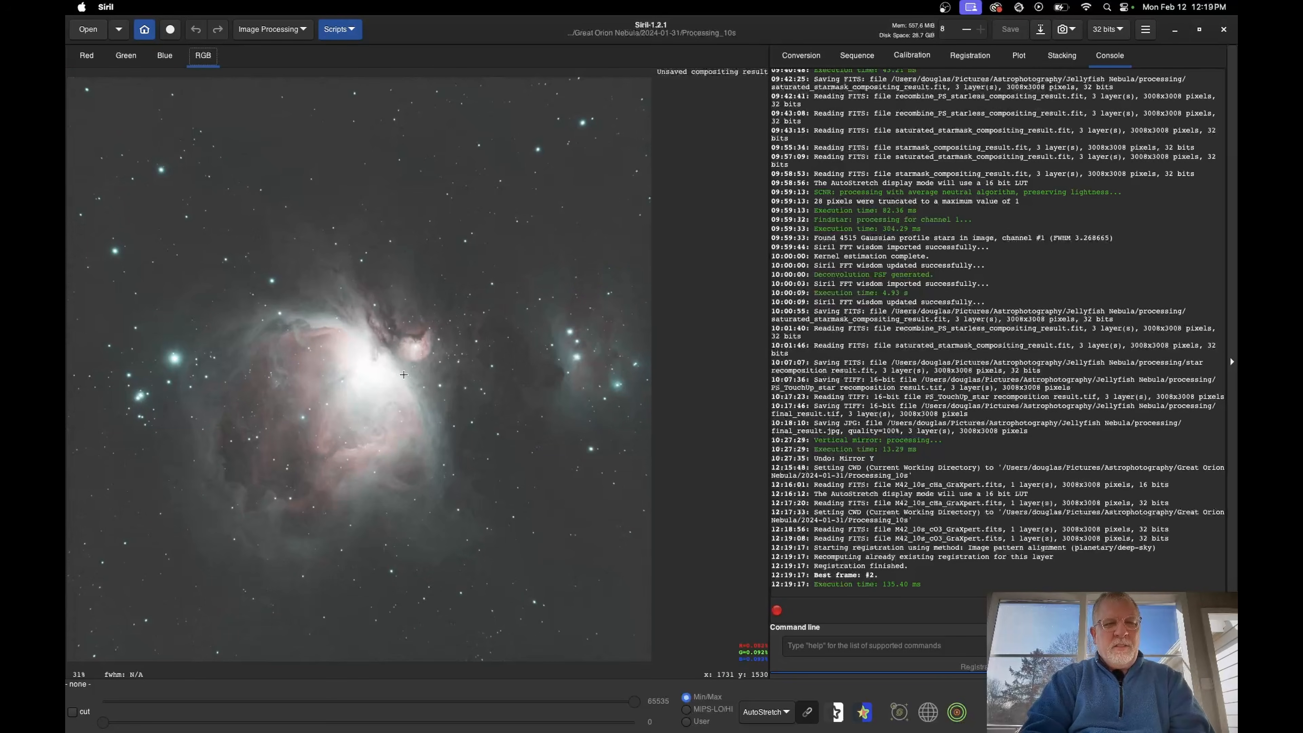
Examine the nebula's core up close in Logarithm display mode and return the whole composite to AutoStretch display
click(766, 712)
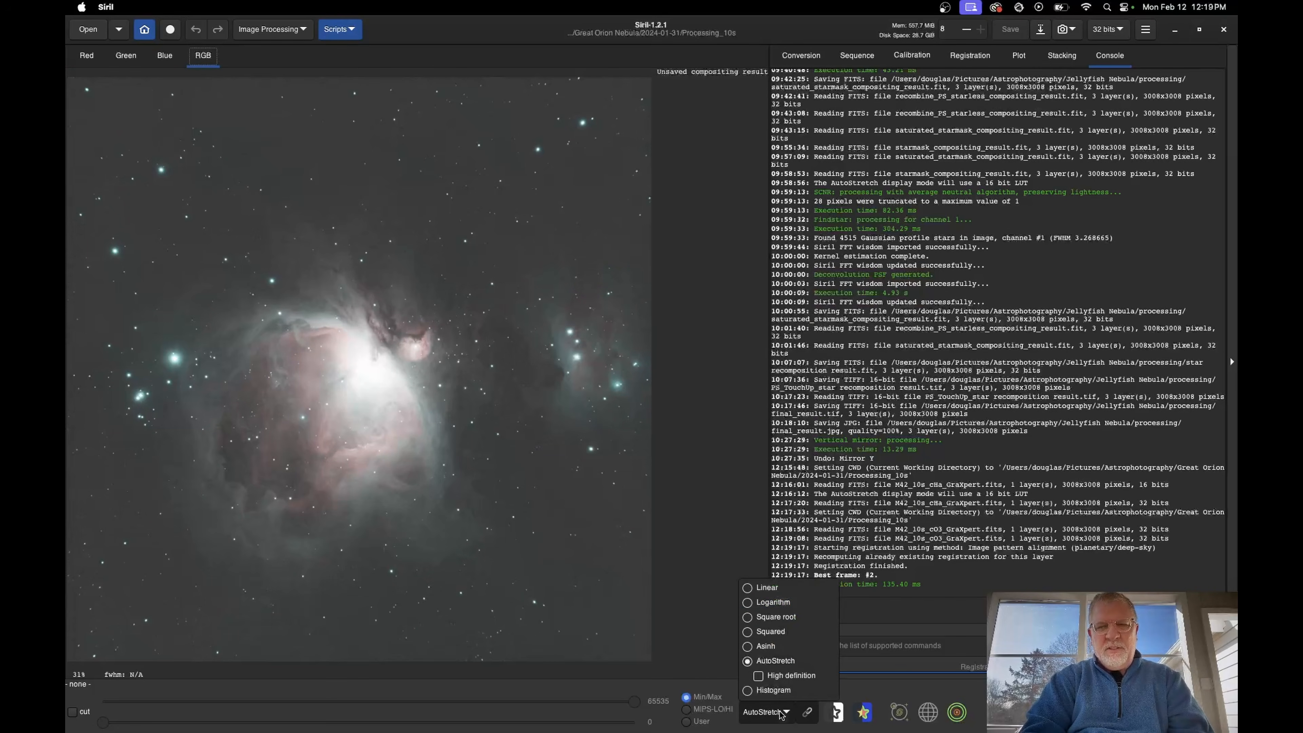
click(769, 605)
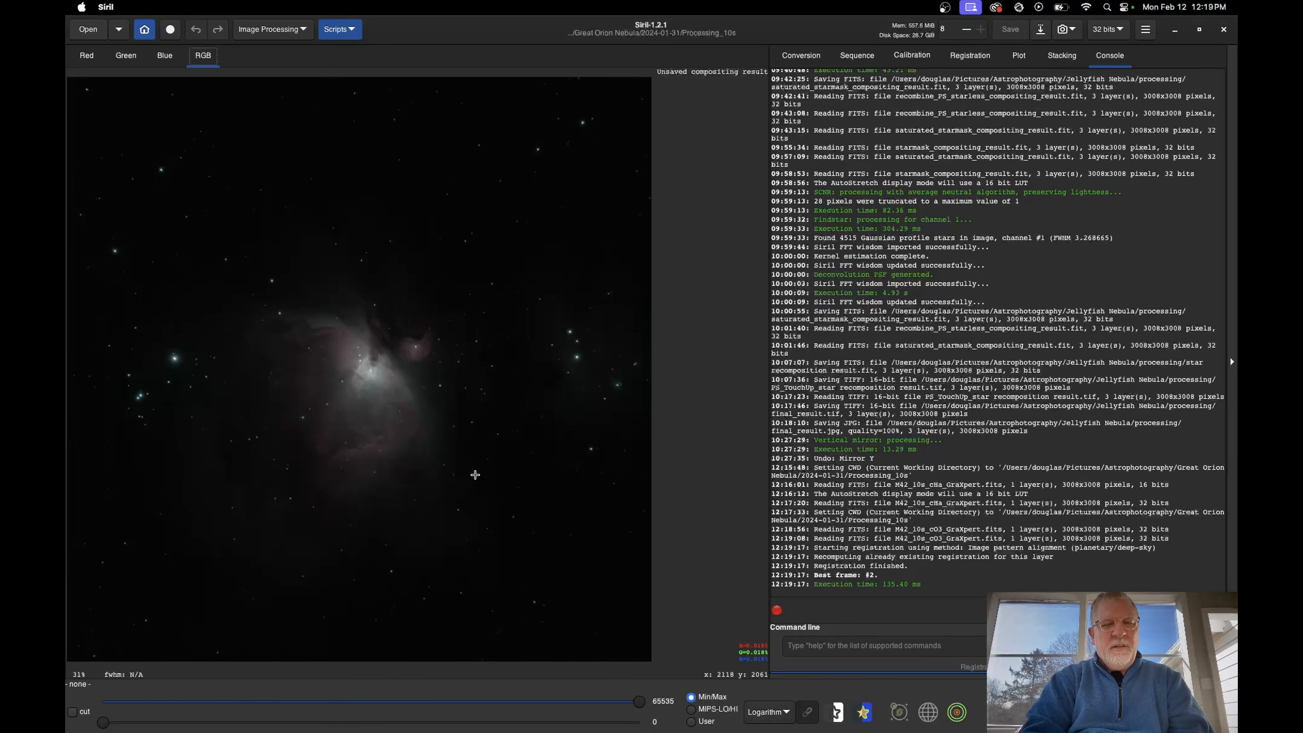
scroll(394, 404, up, 4)
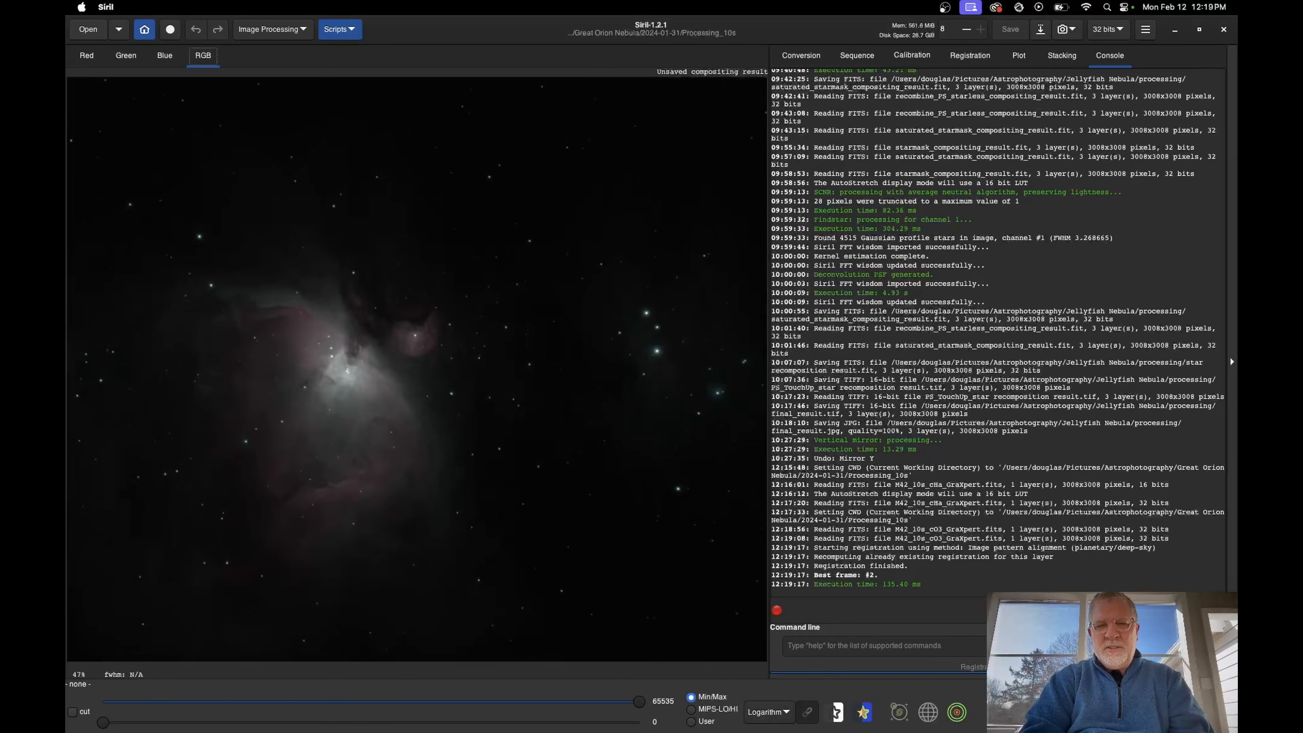
scroll(416, 369, up, 2)
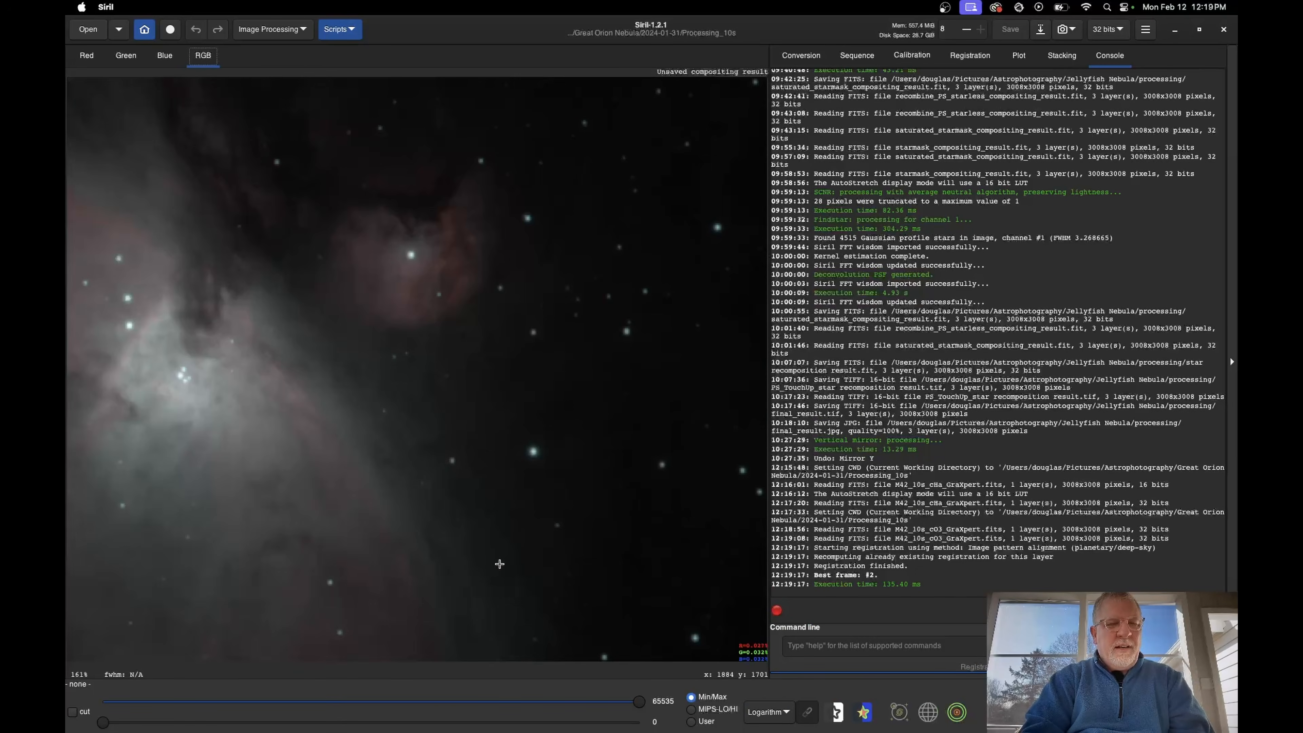
drag(480, 499, 615, 476)
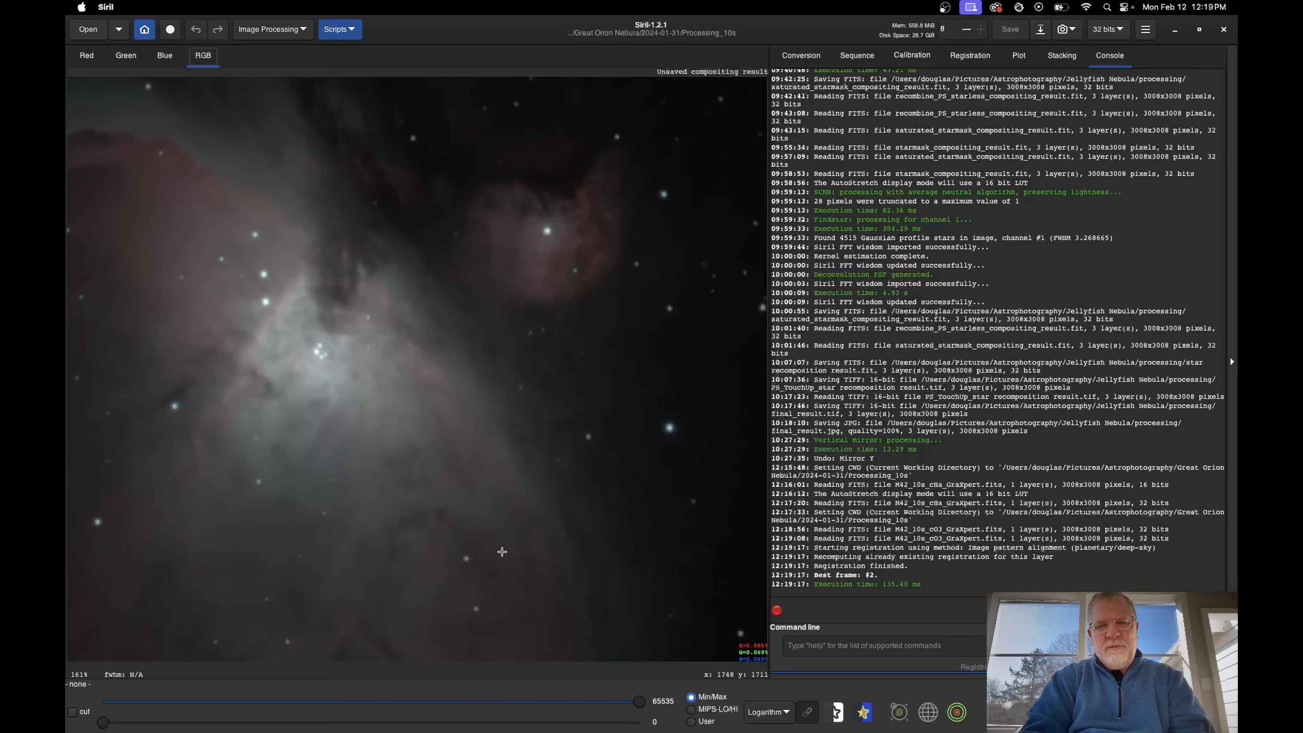
click(786, 717)
click(769, 690)
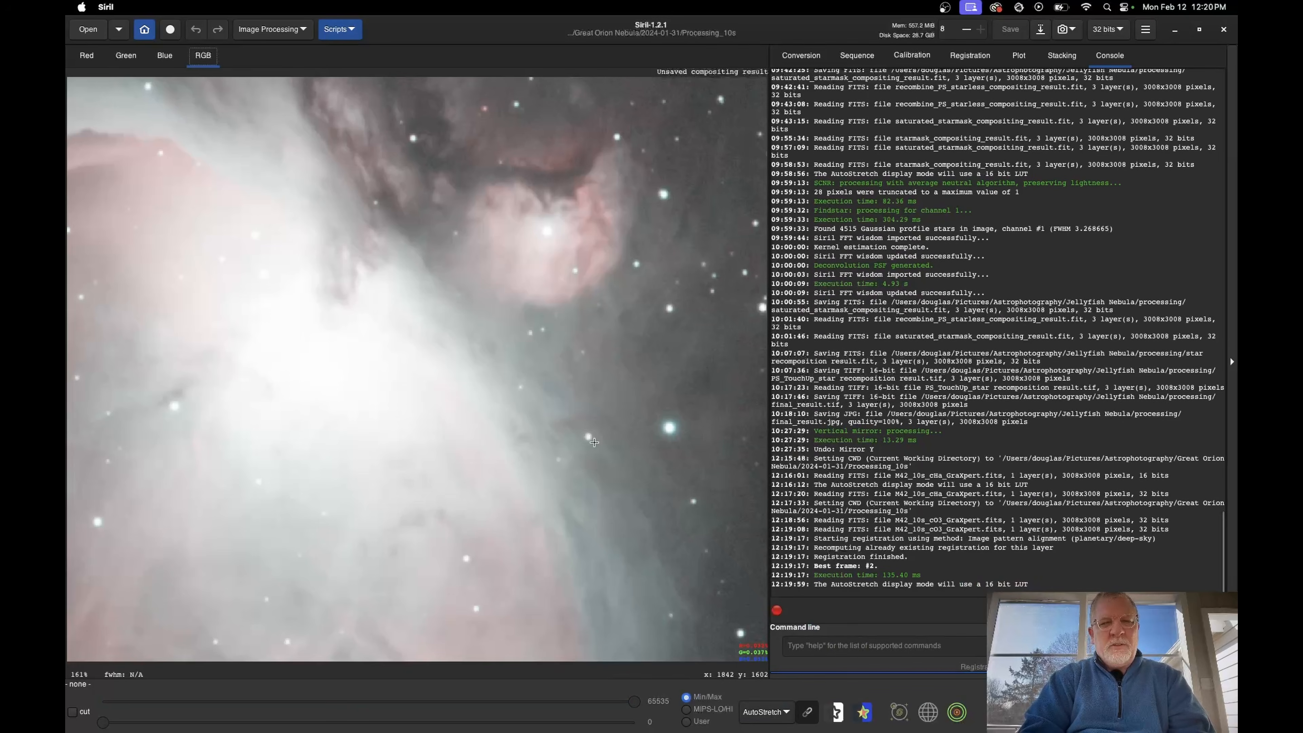
key(super+0)
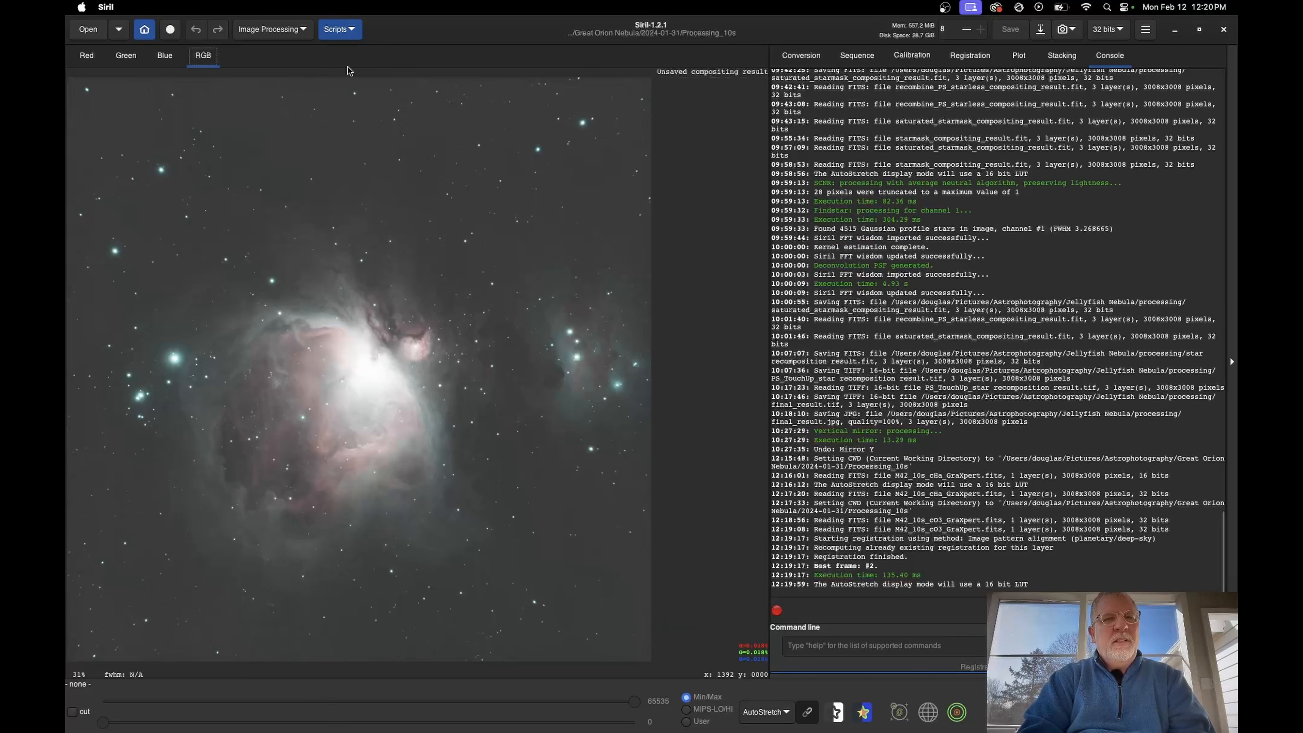
Open Color Calibration and select an area about 846 × 971 px around the bright nebula, closing the tool without applying it
click(280, 31)
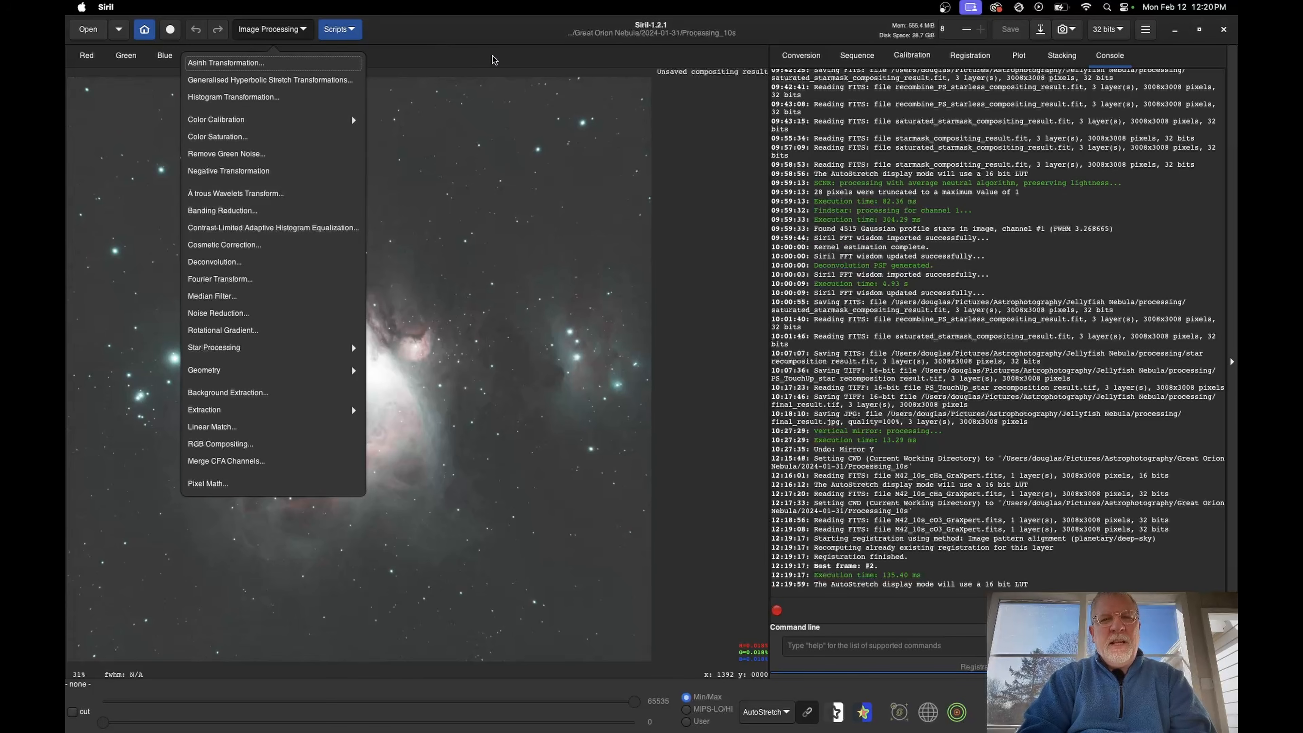
click(511, 191)
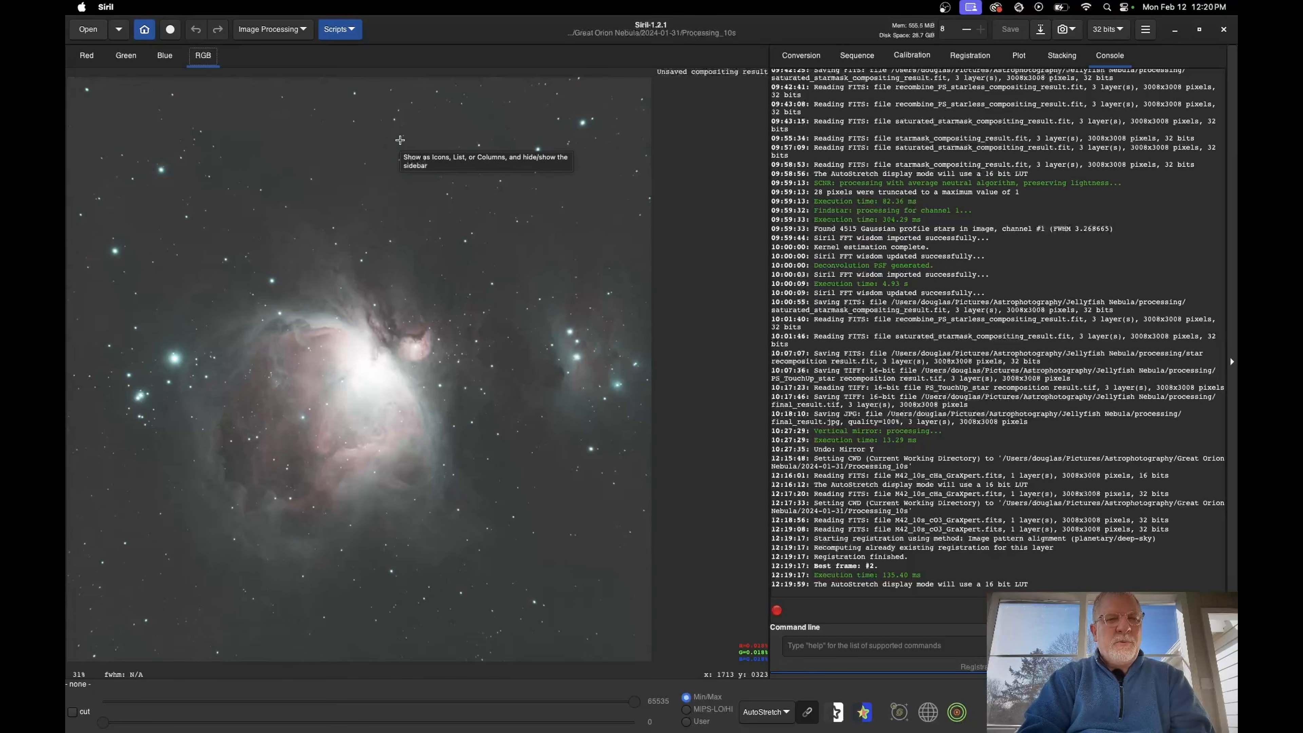
click(280, 30)
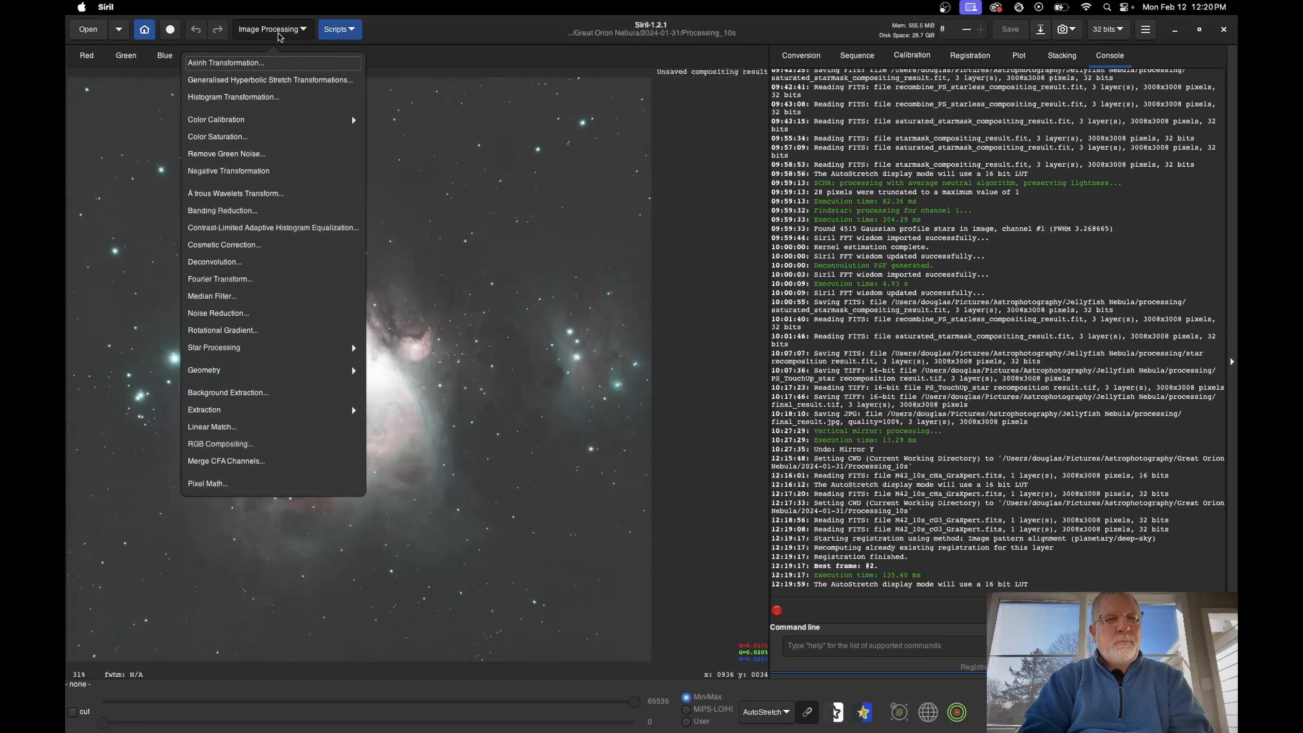
click(262, 121)
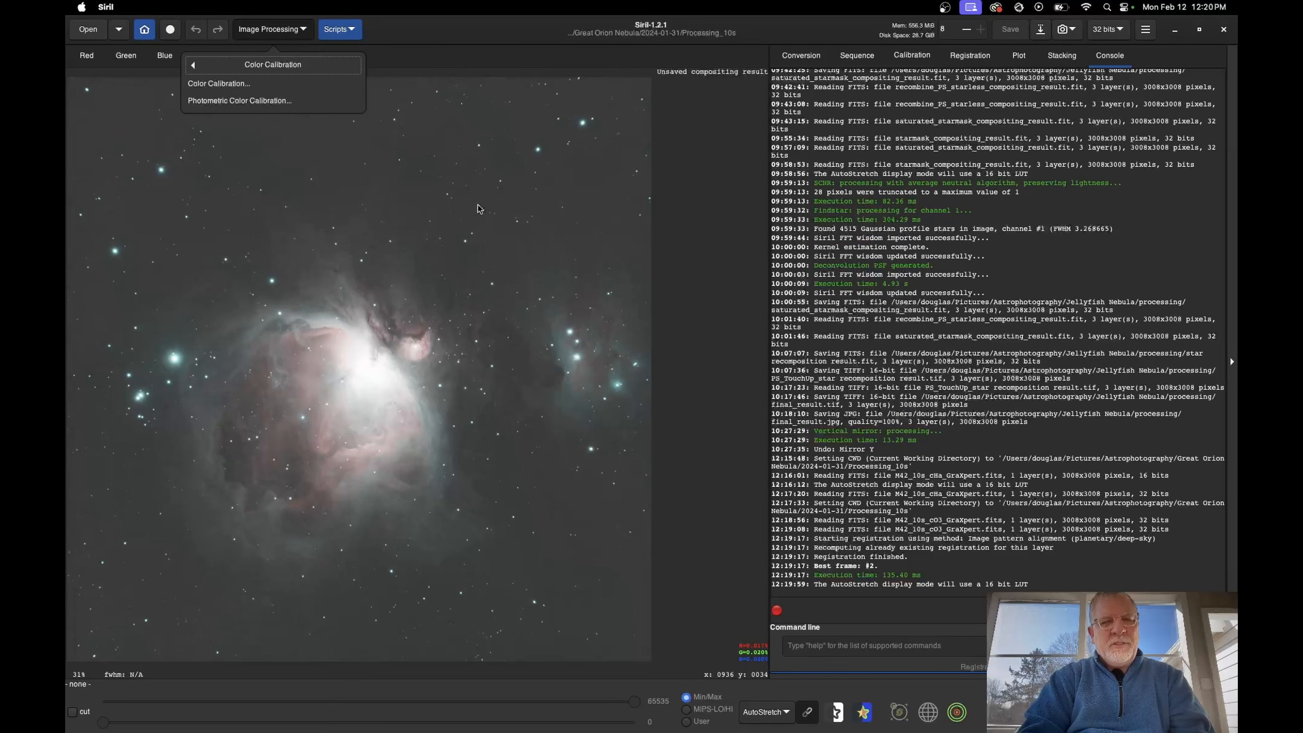
click(236, 85)
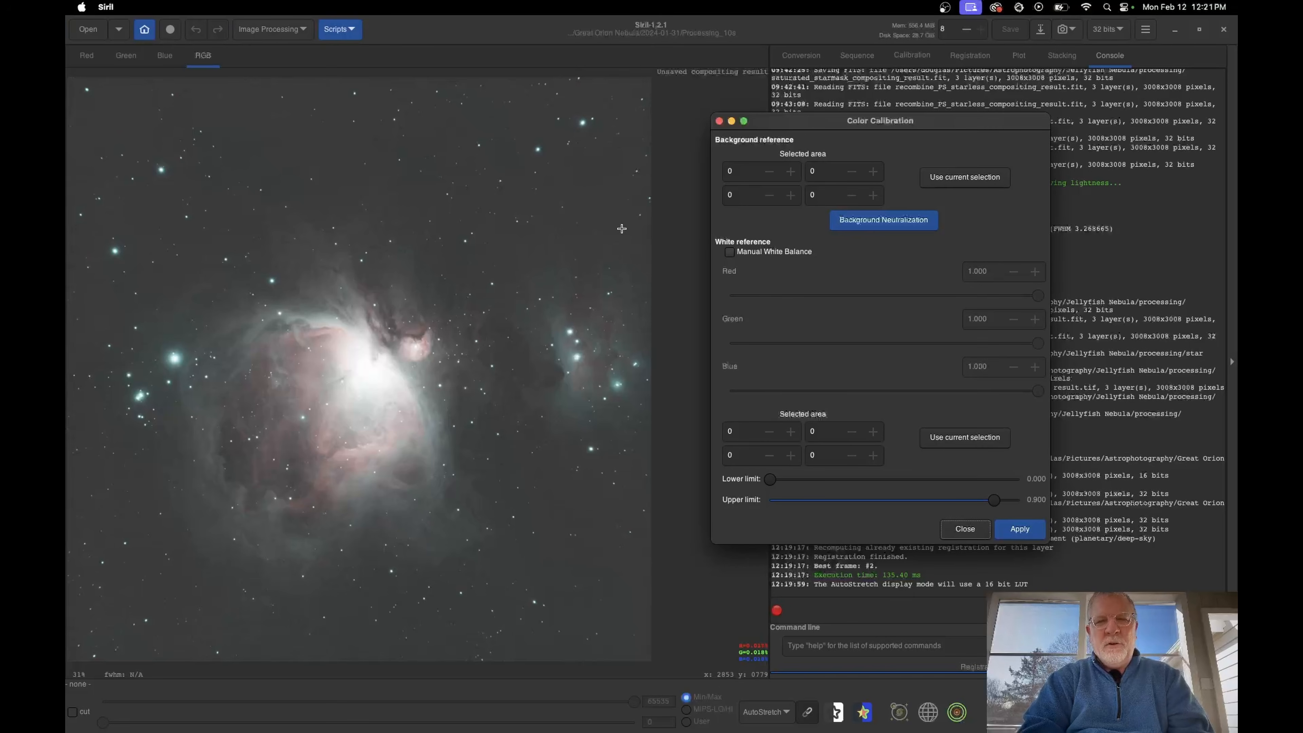
drag(259, 301, 424, 491)
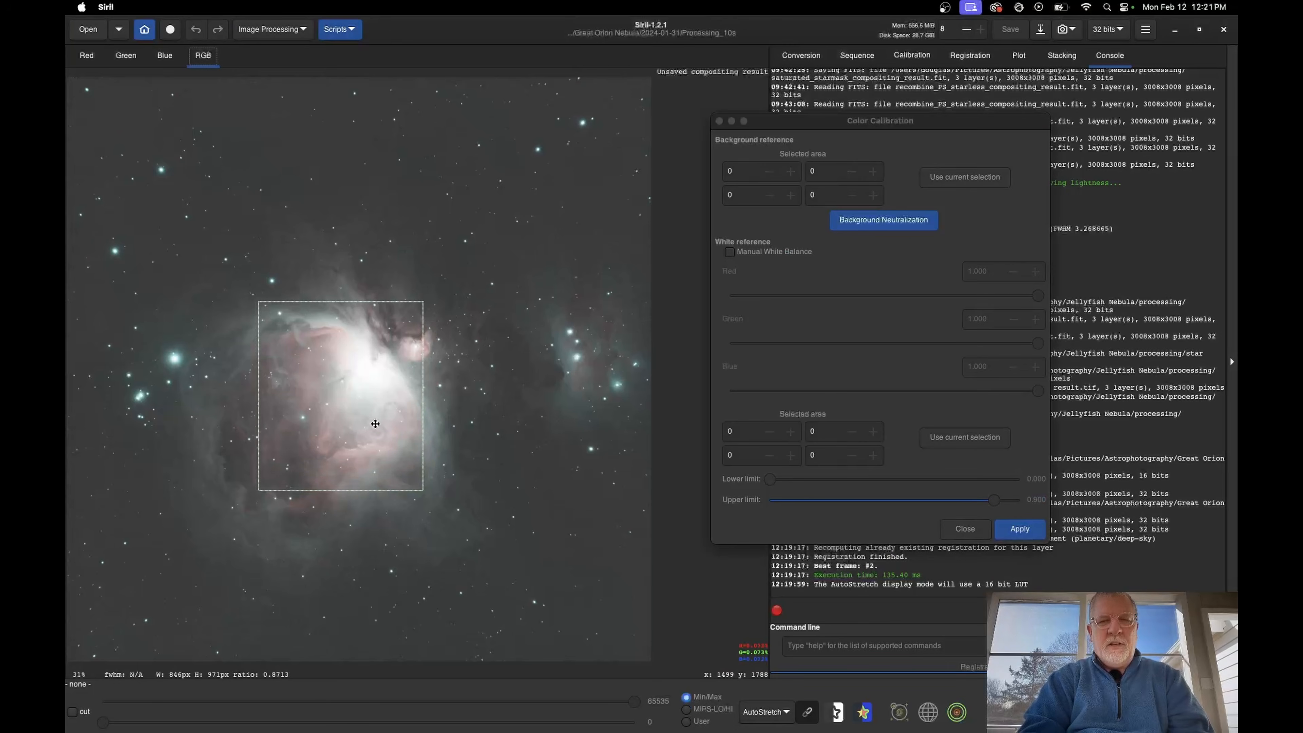
click(924, 408)
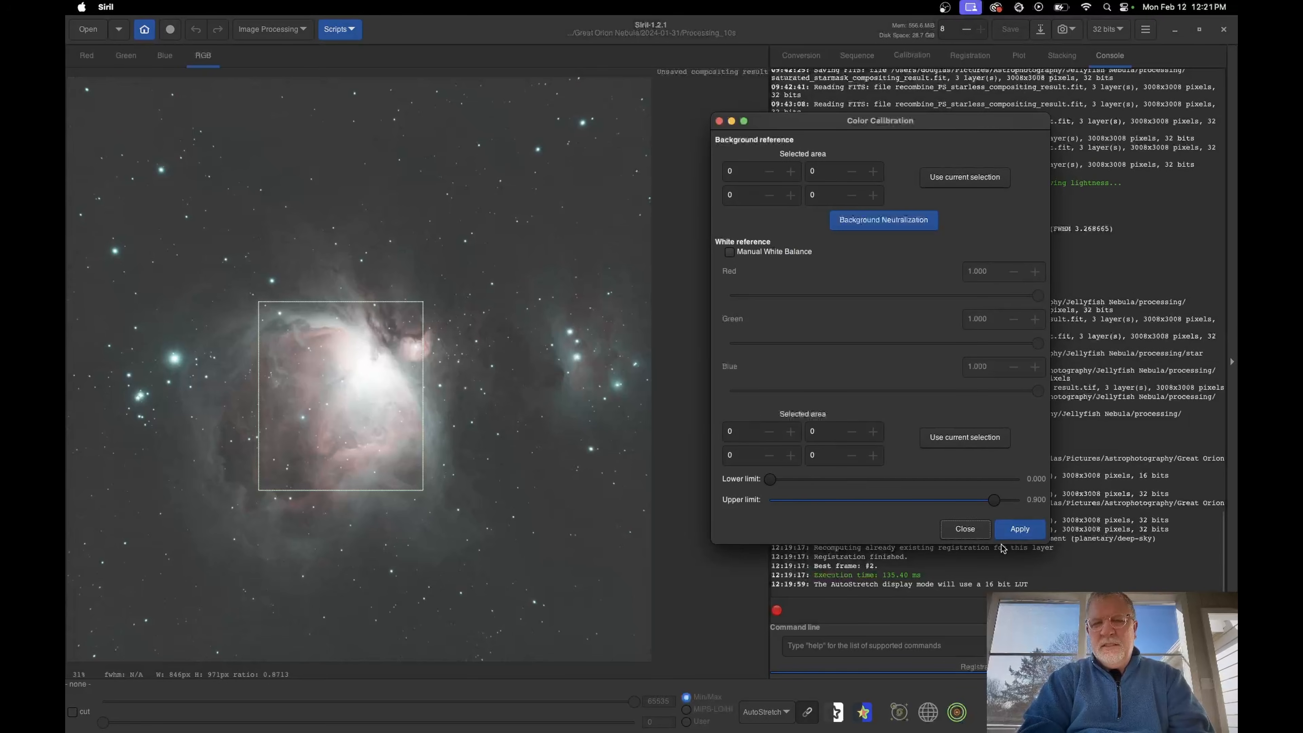
click(965, 529)
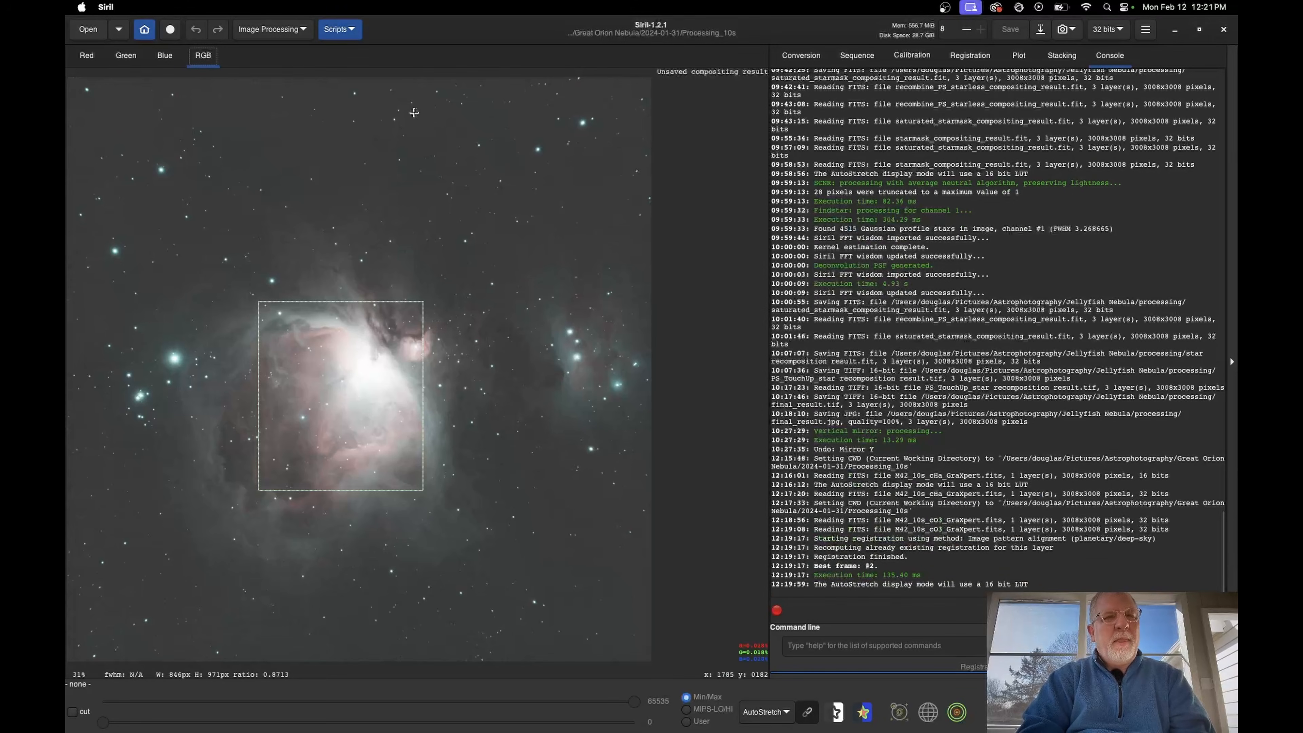
click(85, 34)
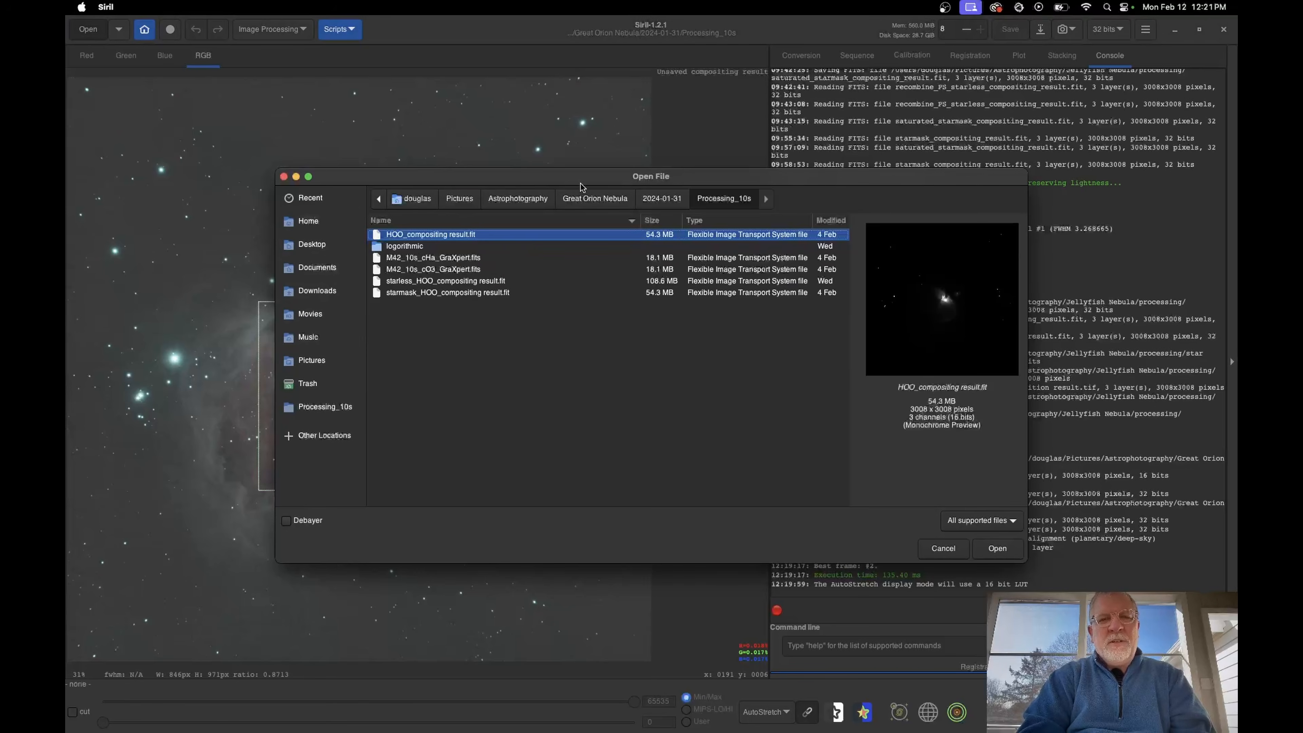
click(692, 119)
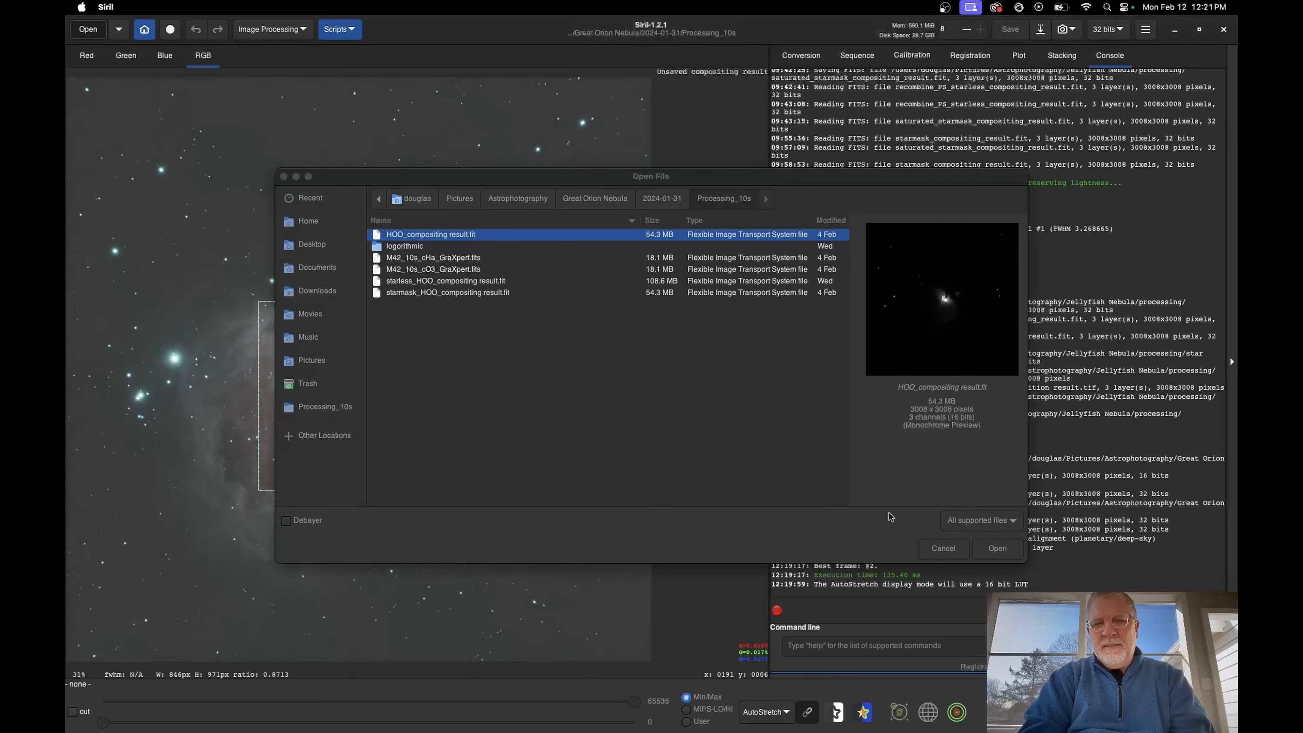
click(943, 550)
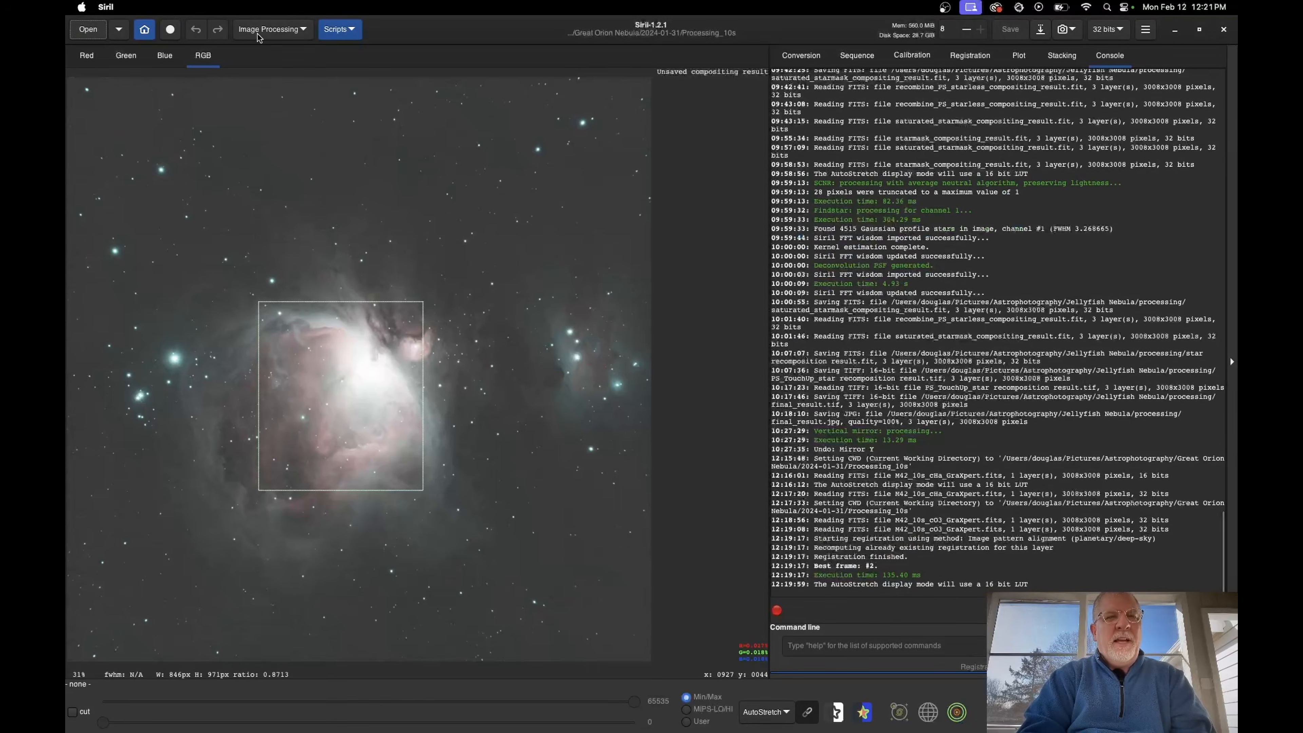
click(271, 34)
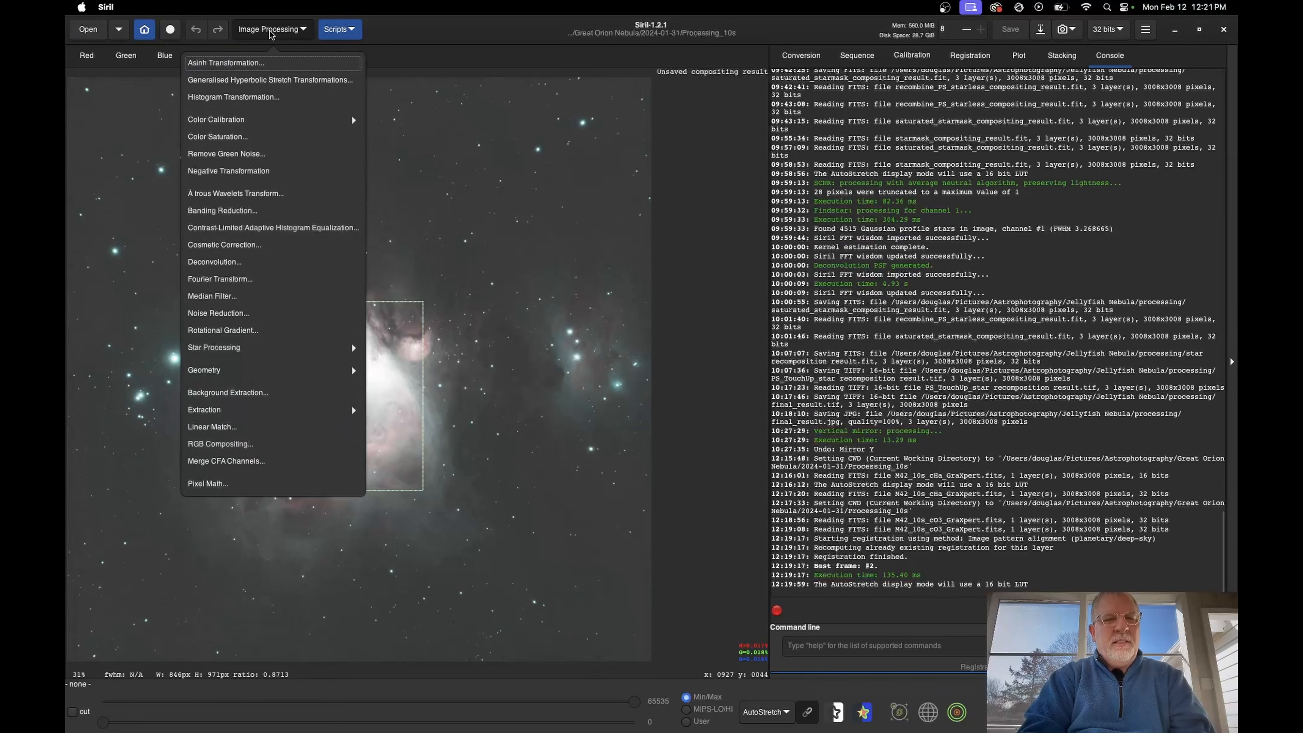
click(233, 349)
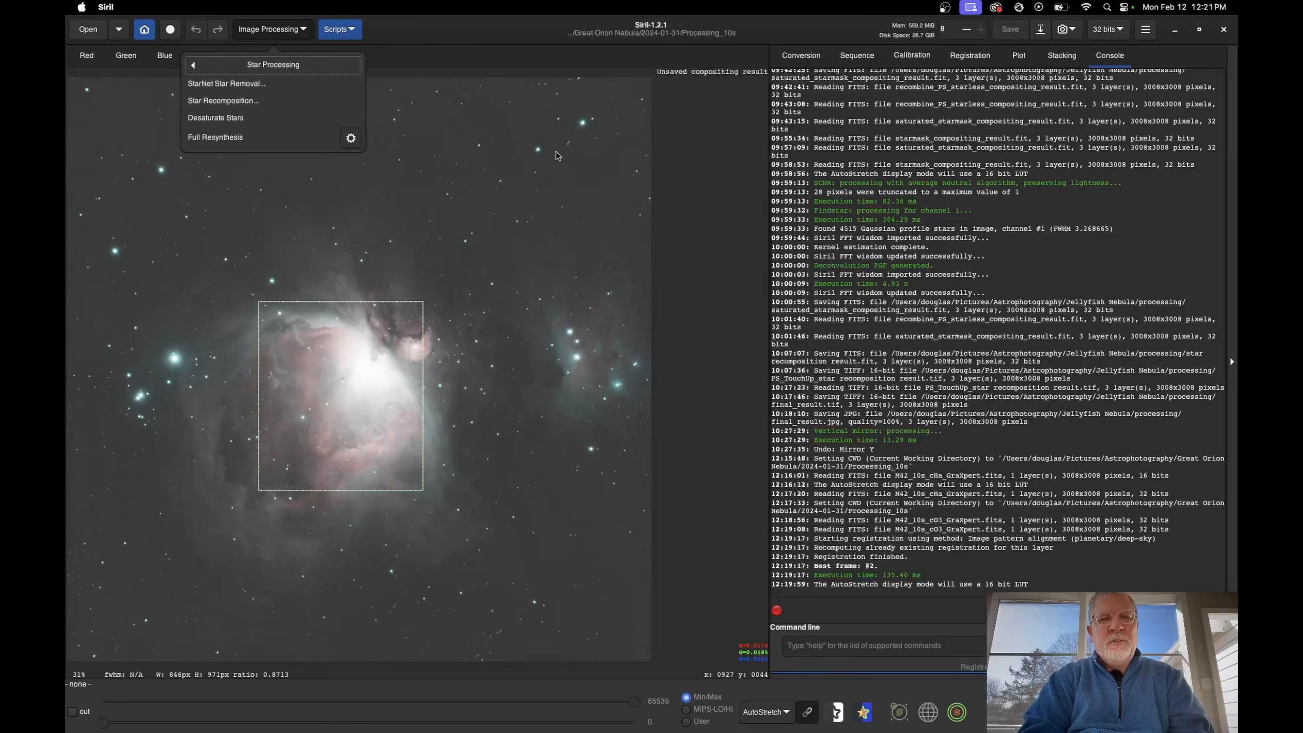
click(488, 207)
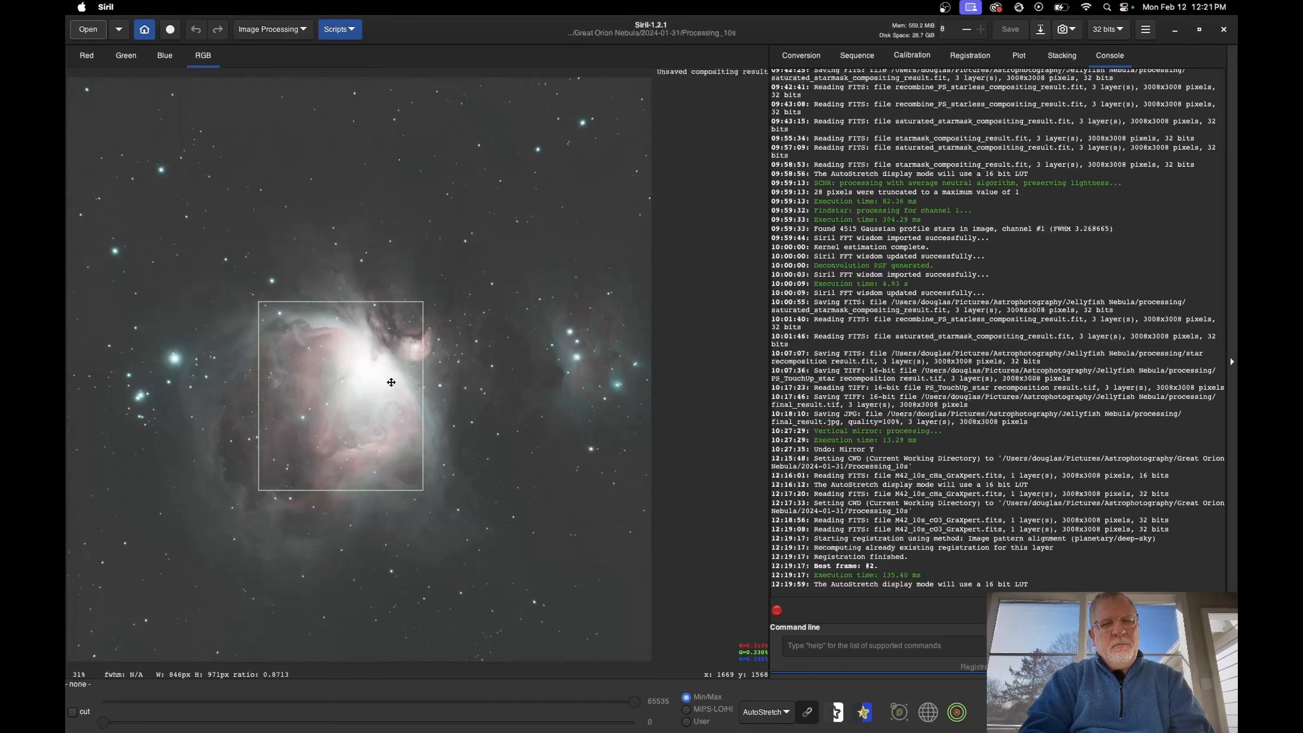
click(295, 32)
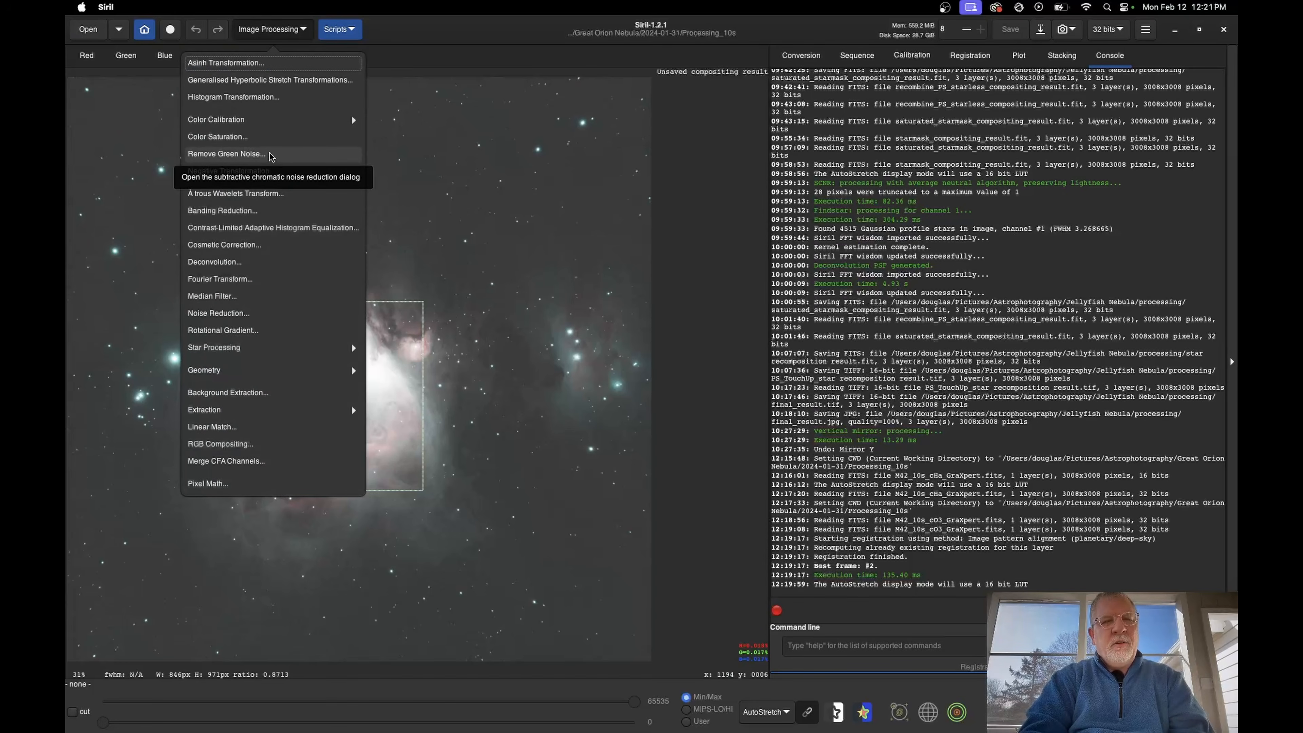
click(464, 213)
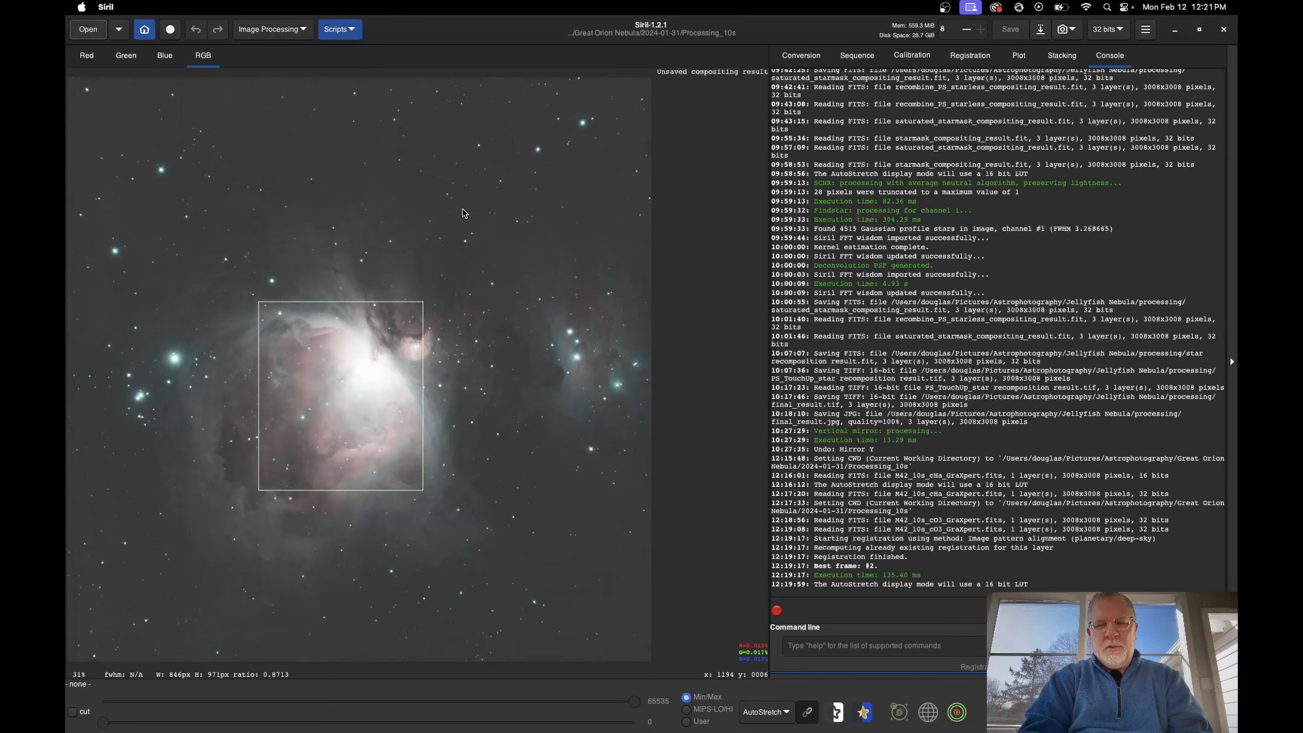
click(274, 32)
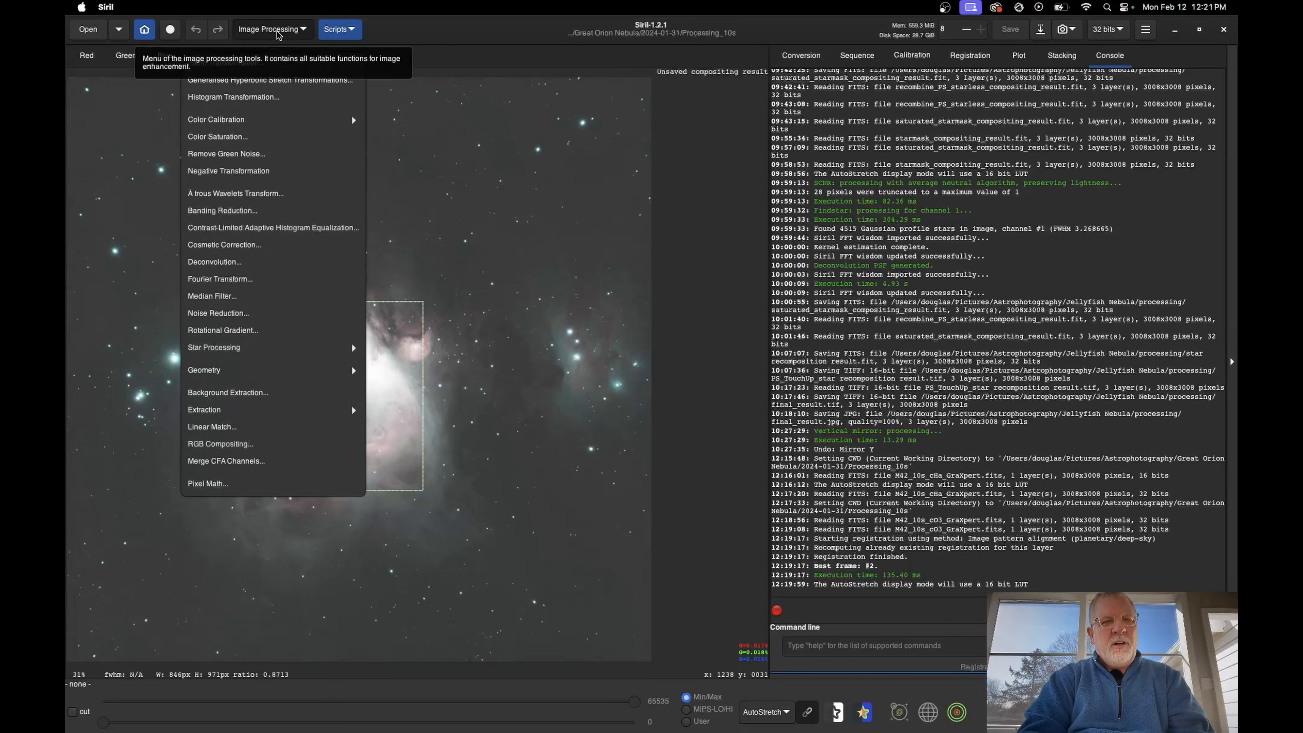
click(232, 349)
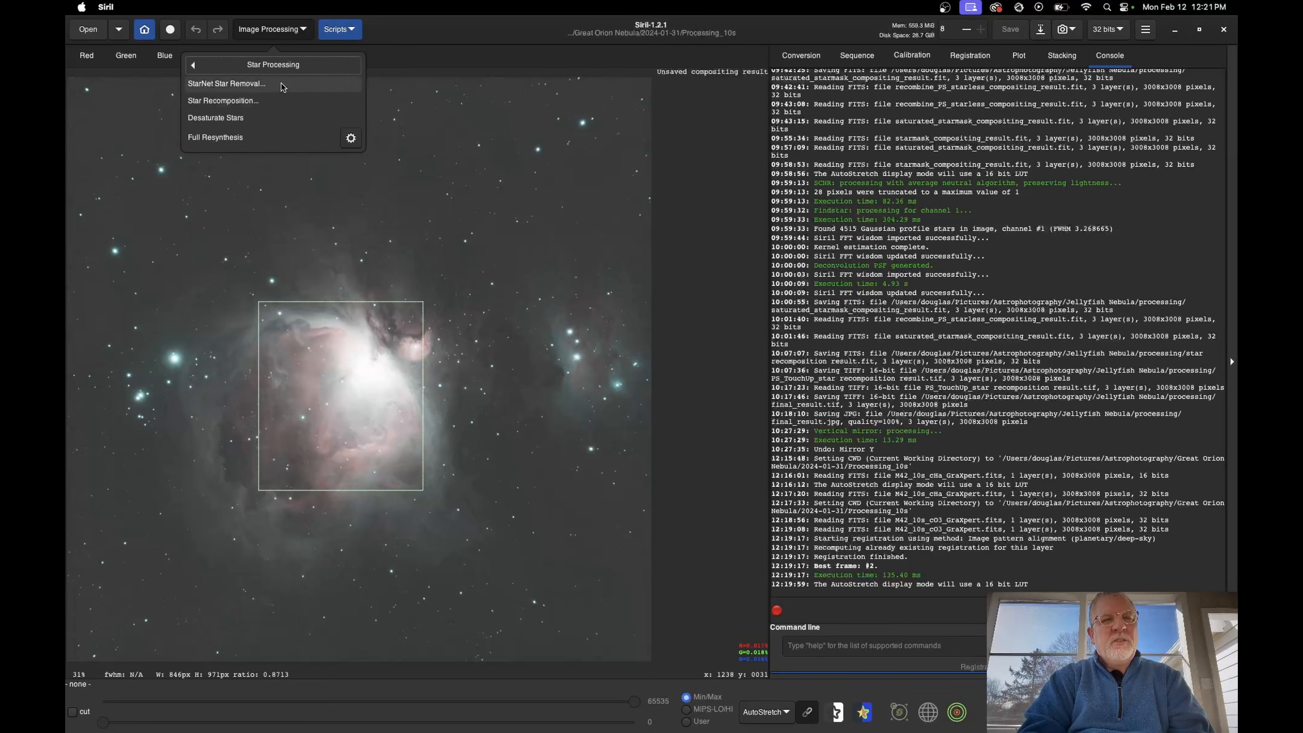
click(476, 222)
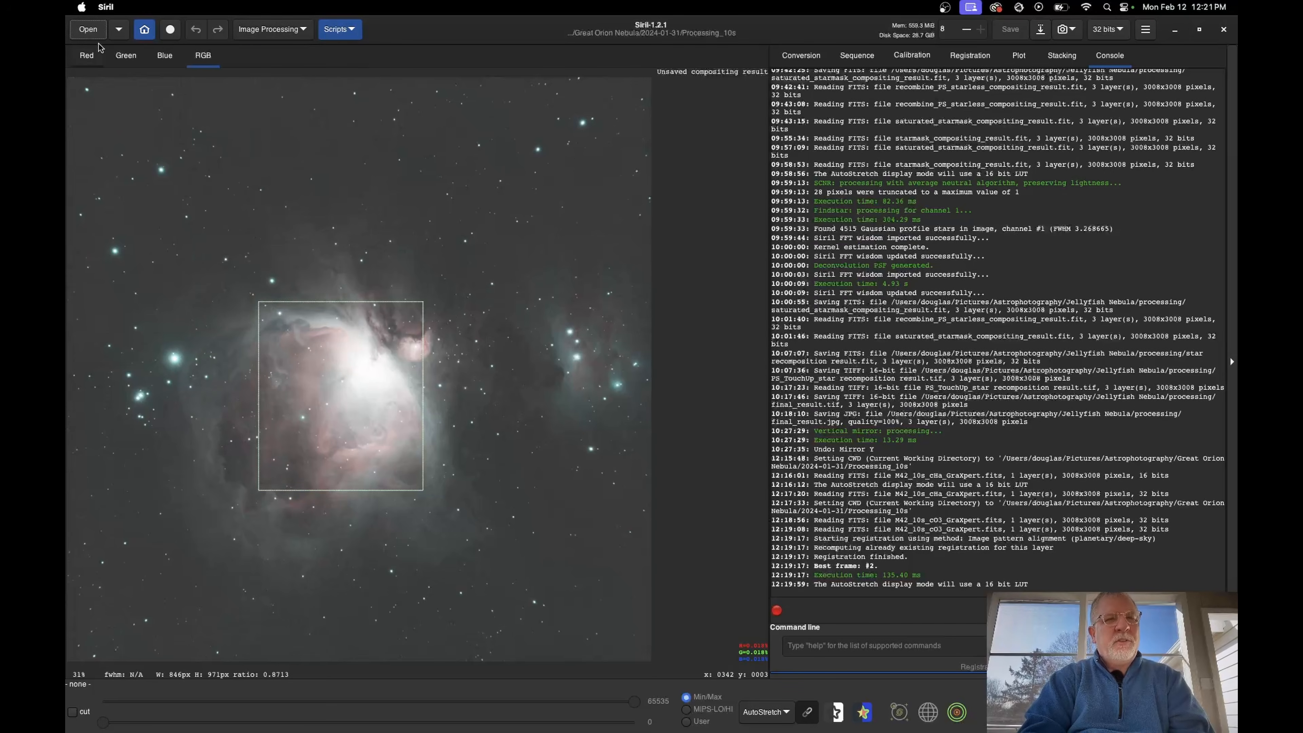
Open starless_HOO_compositing result.fit from the Processing_10s folder
click(88, 30)
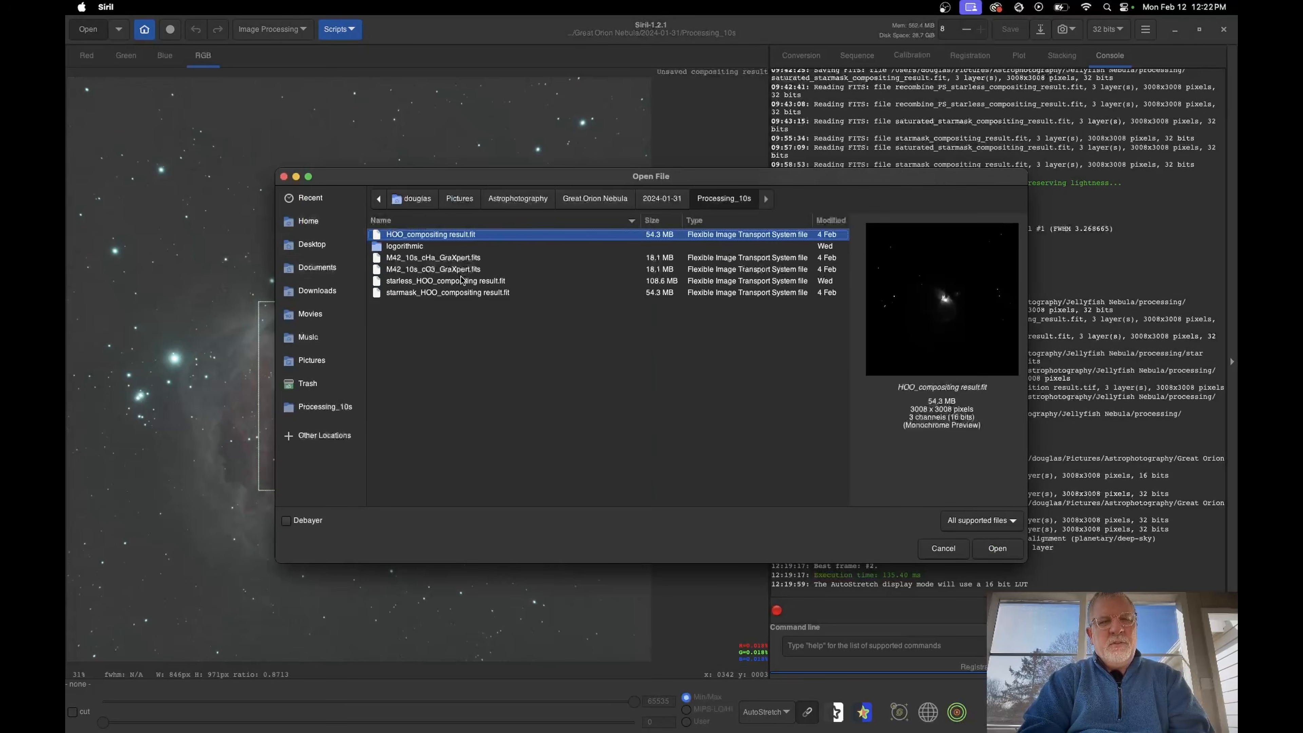
click(414, 282)
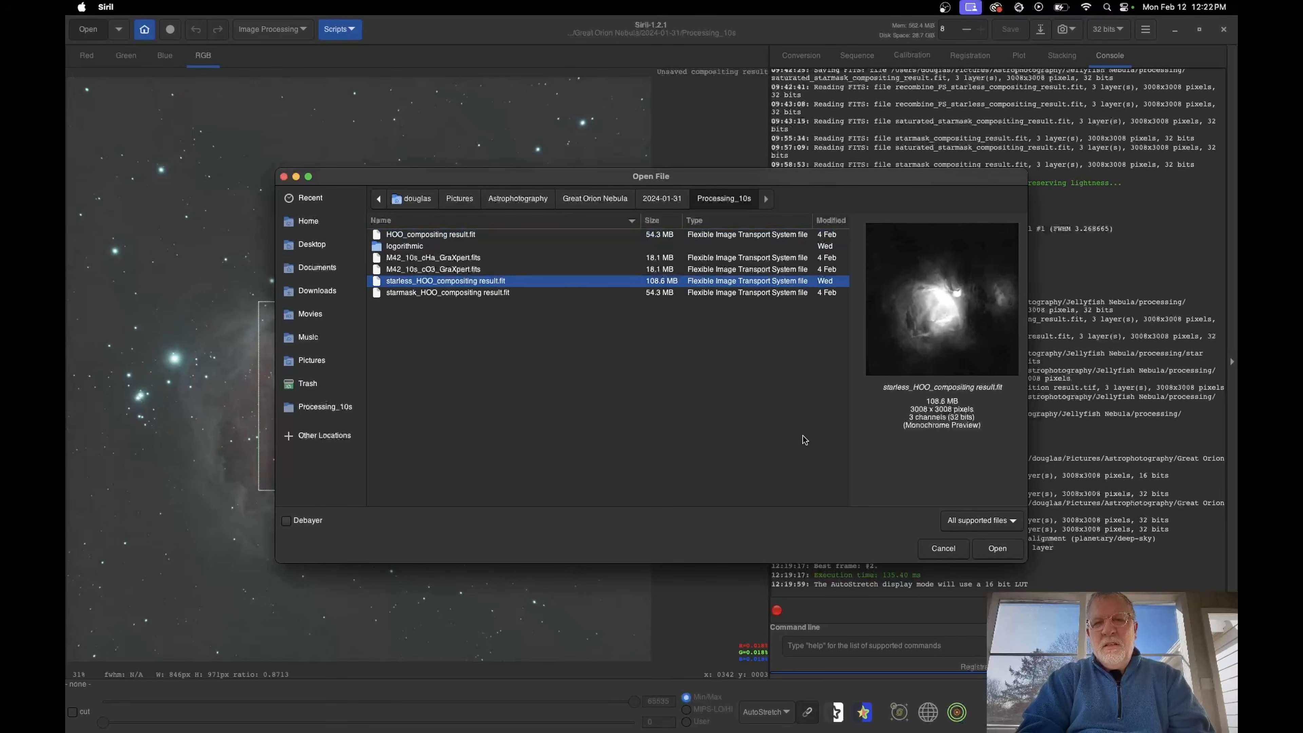
click(995, 548)
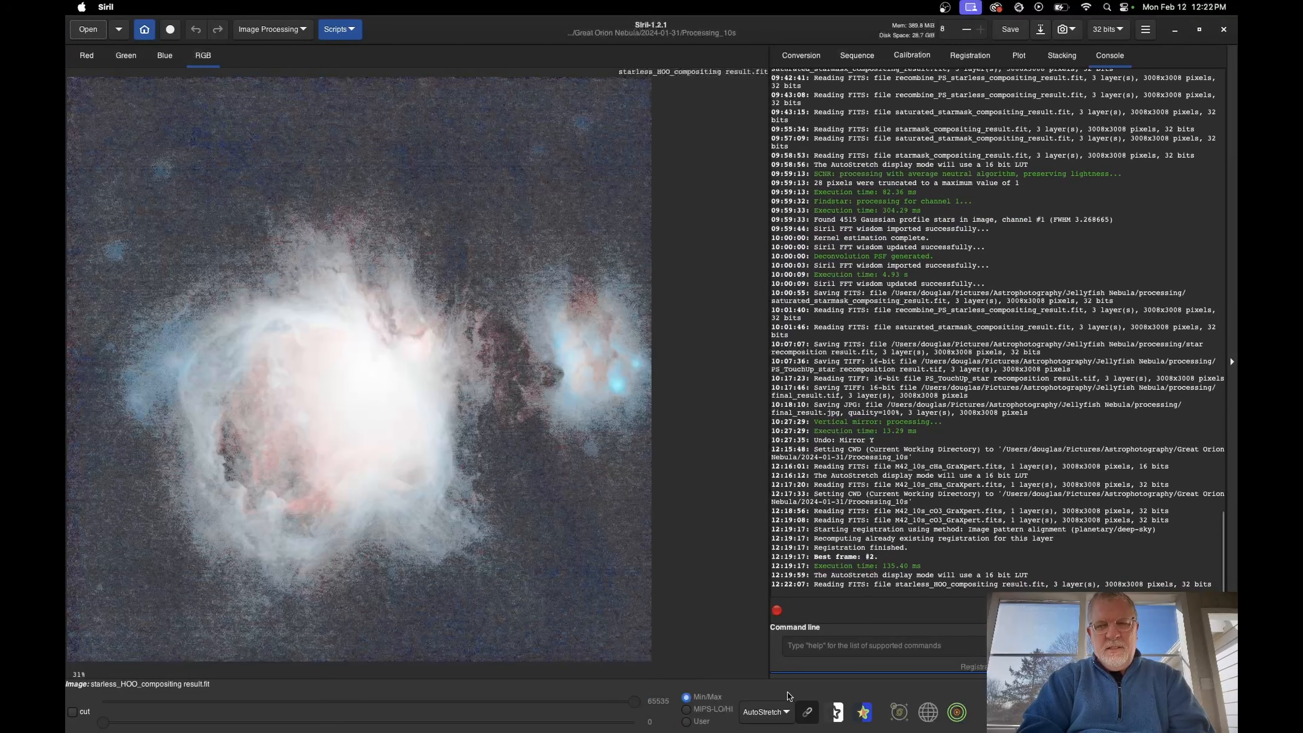
Set the starless image's display mode to Linear and examine the detail around the nebula's core
click(767, 712)
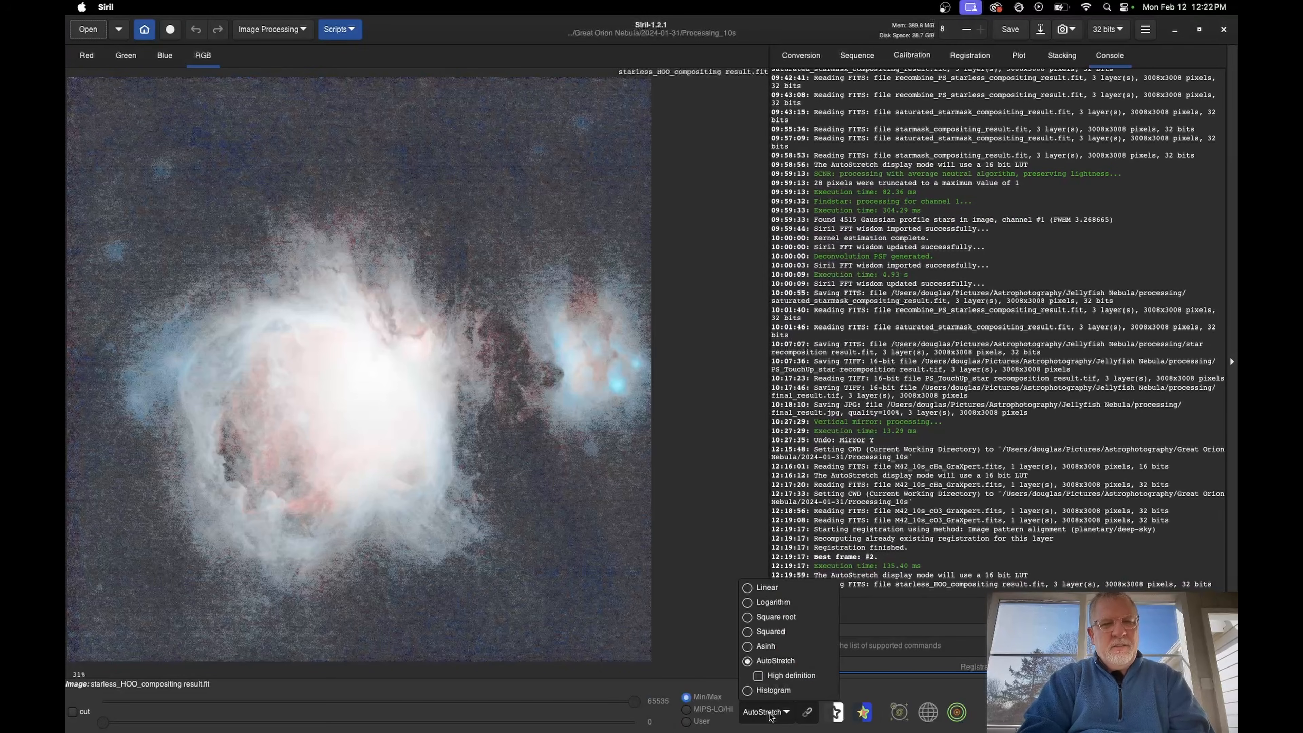
click(770, 589)
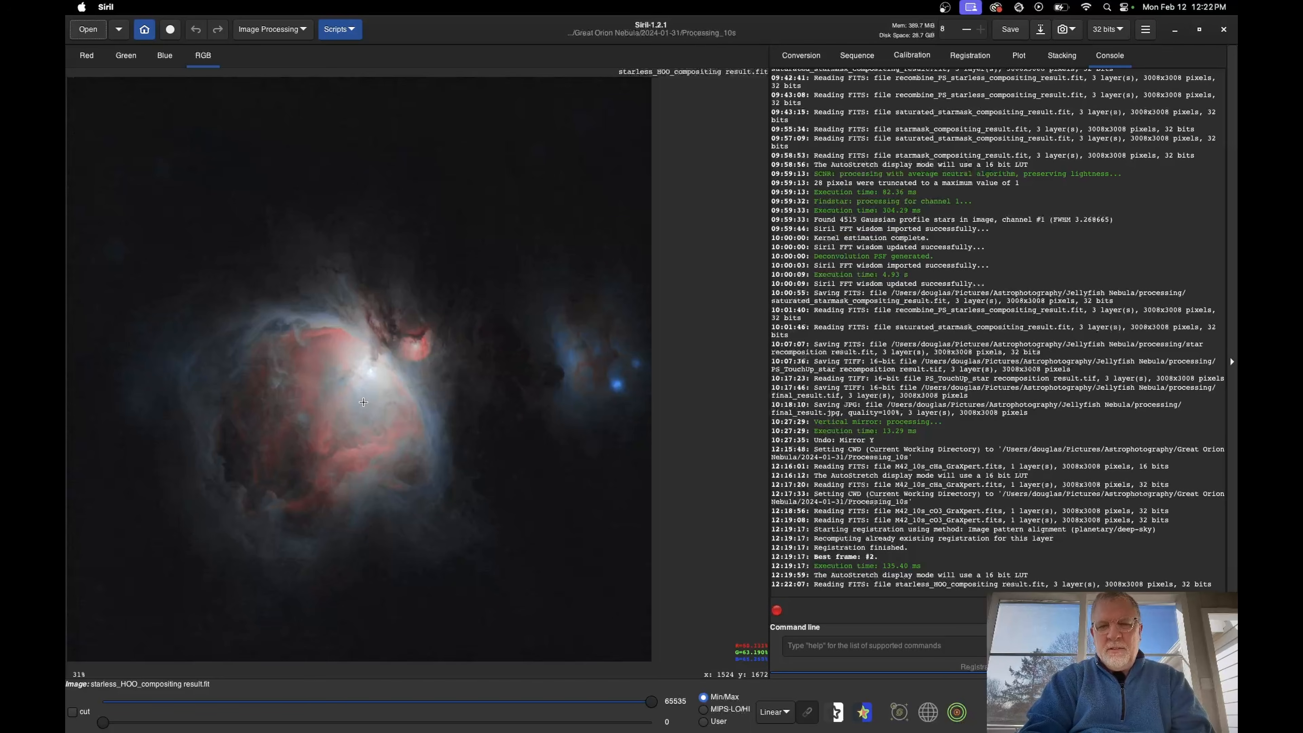
scroll(416, 369, up, 5)
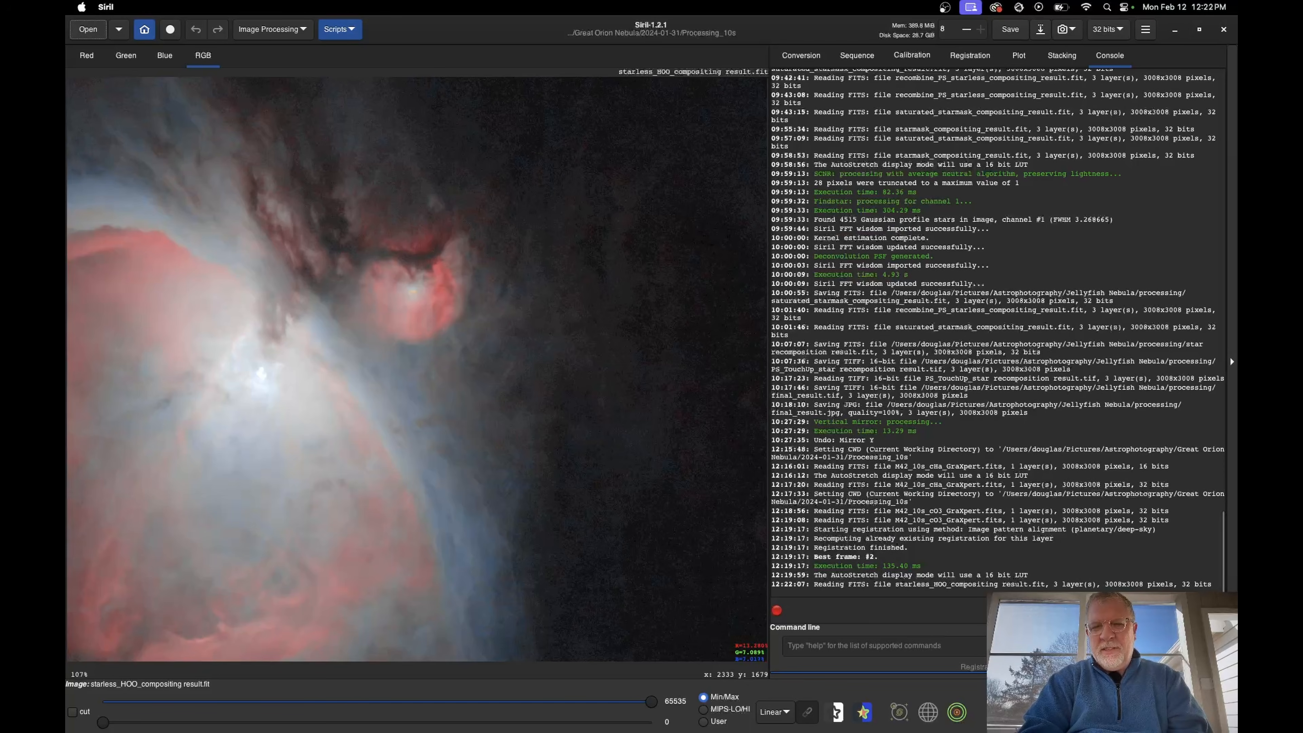
click(1051, 712)
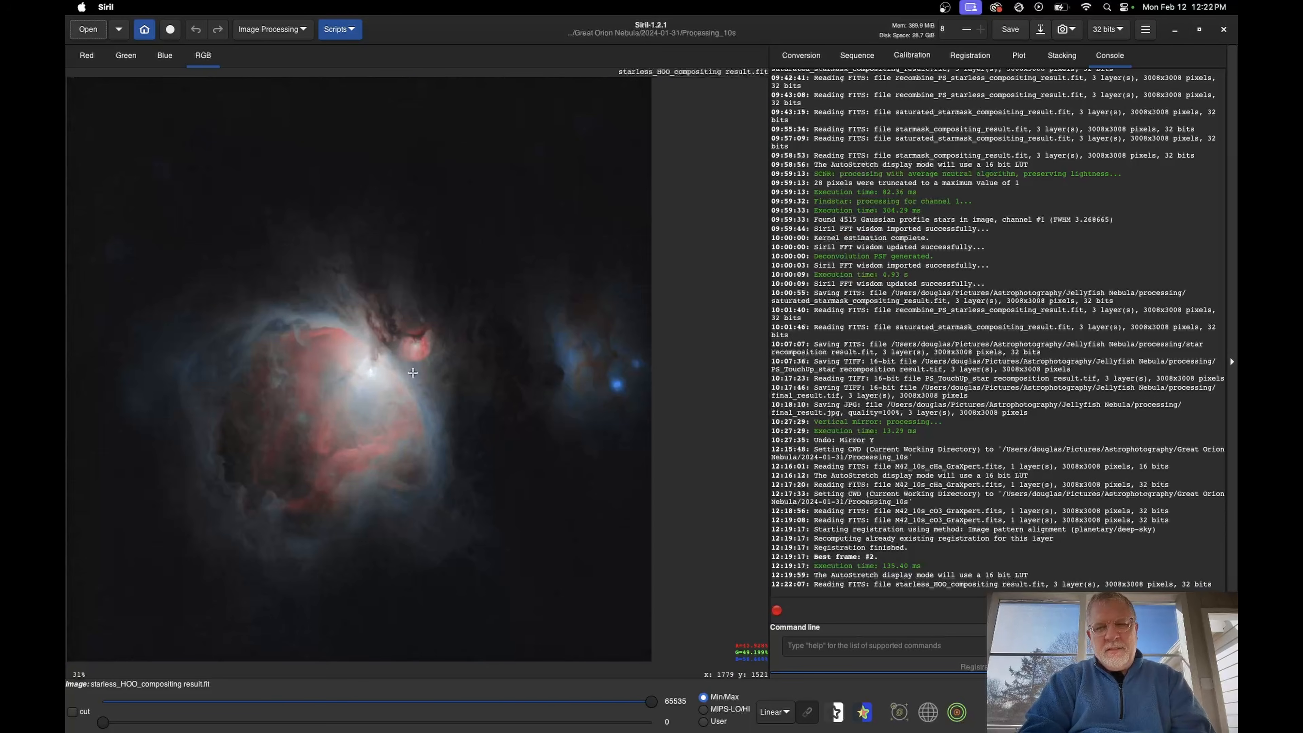
Open Generalised Hyperbolic Stretch Transformations, choose the Generalised hyperbolic transform and set its stretch factor to 0.968
click(271, 30)
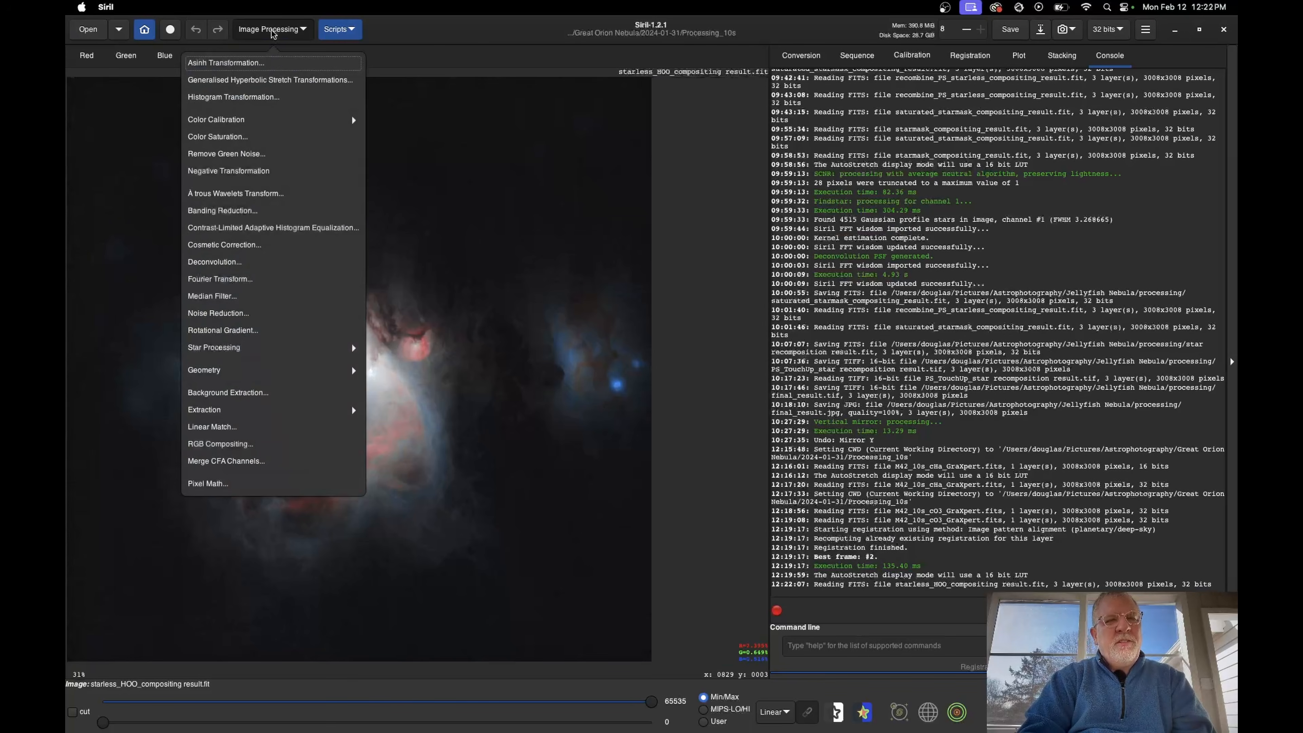
click(271, 82)
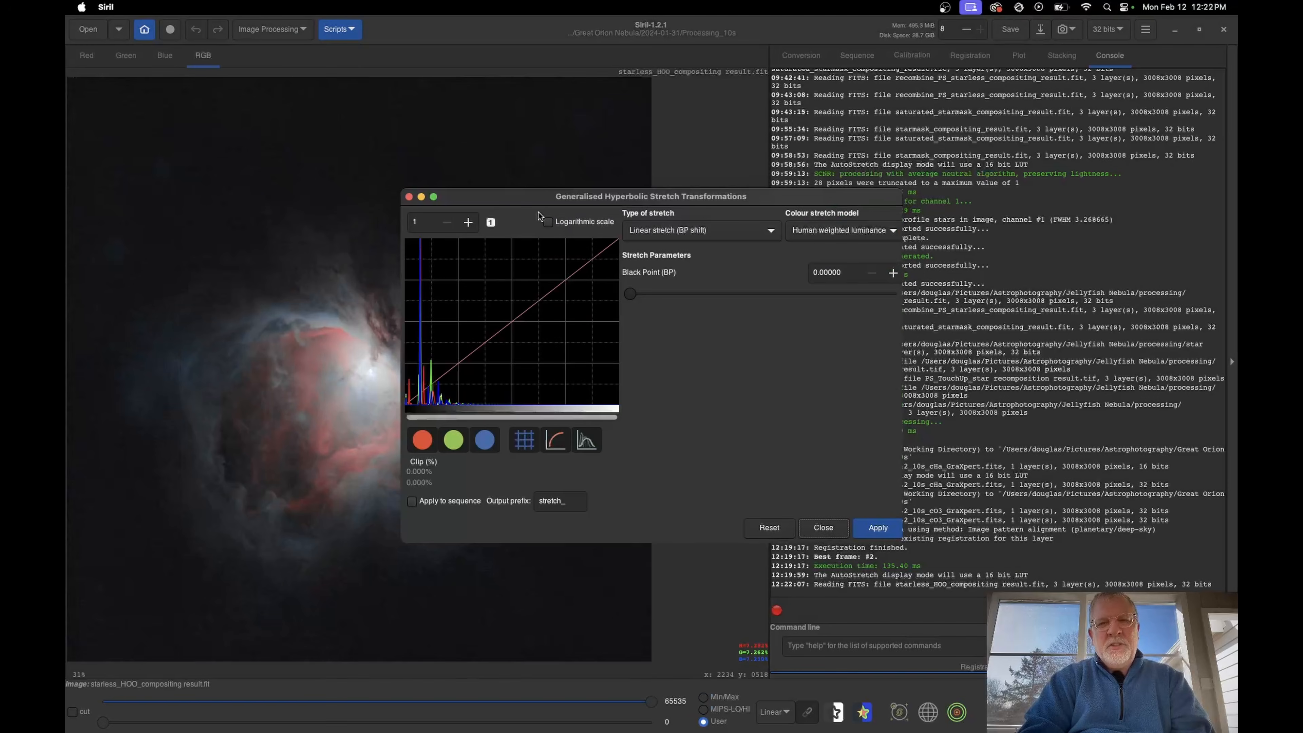
drag(546, 197, 742, 162)
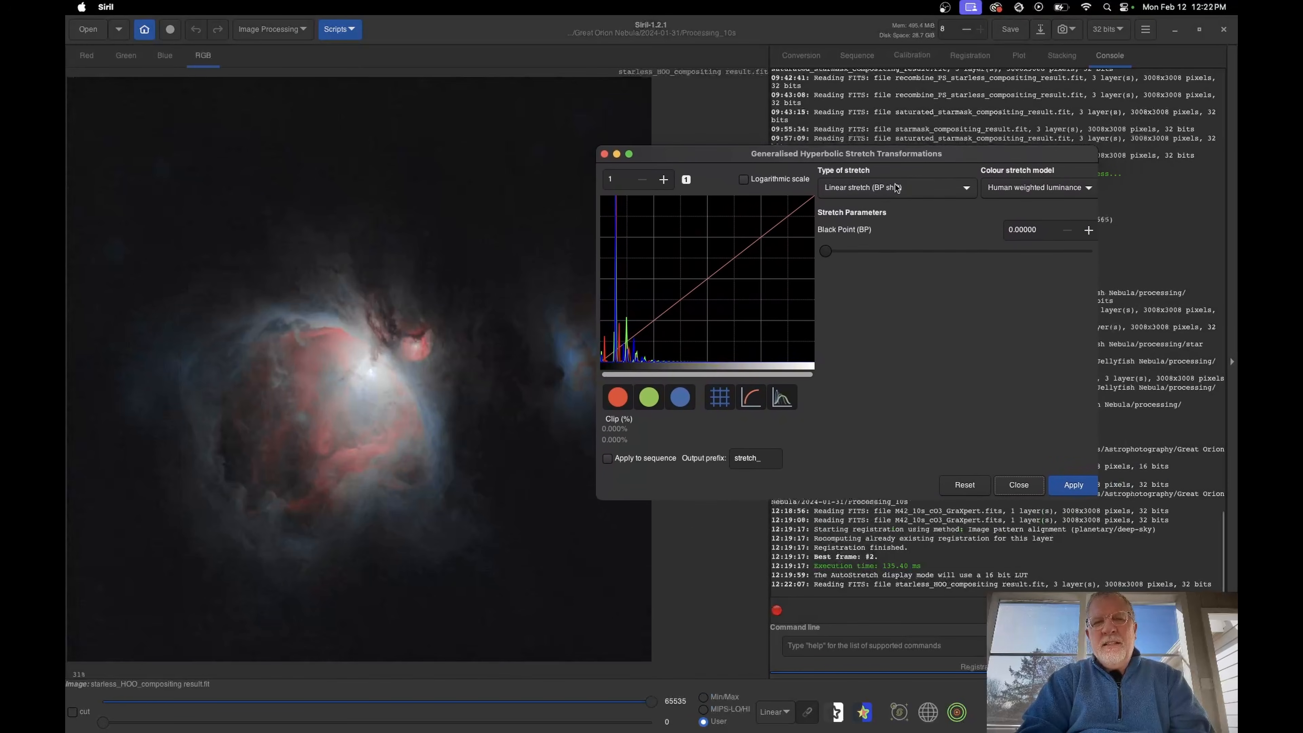
click(898, 188)
click(877, 131)
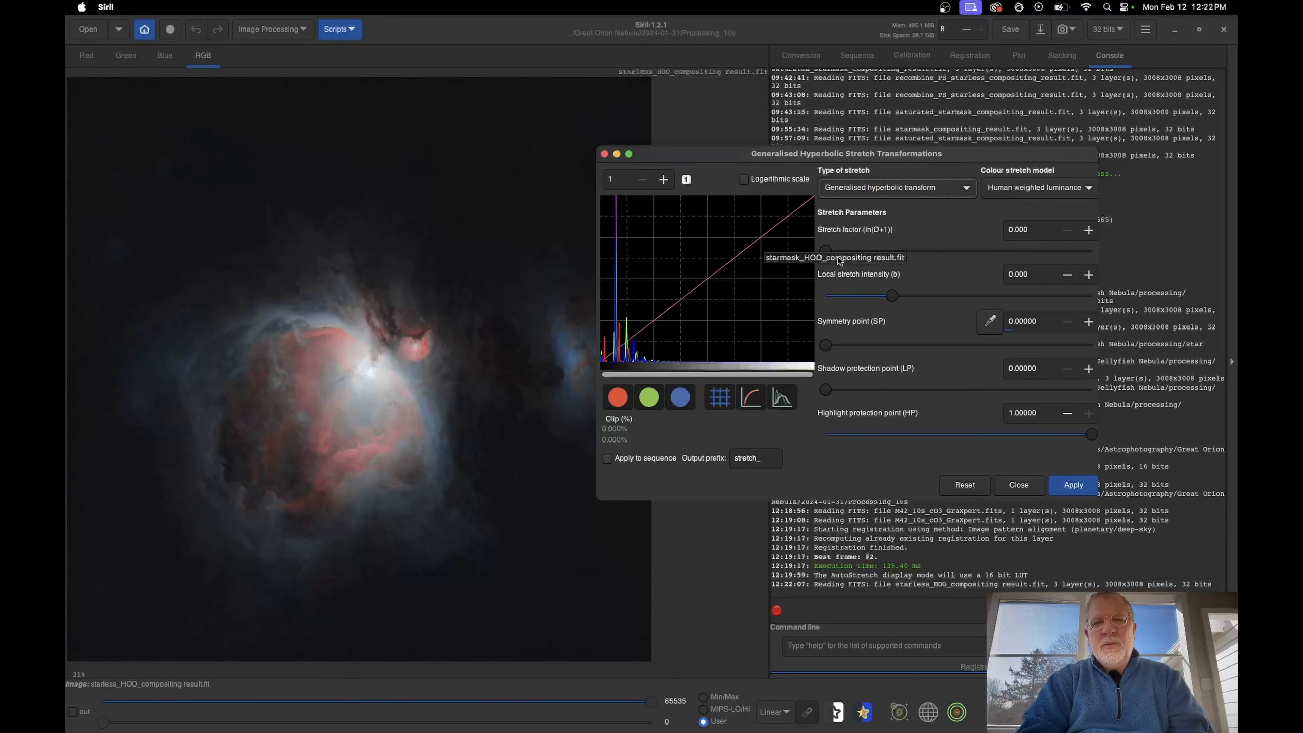
drag(825, 251, 851, 252)
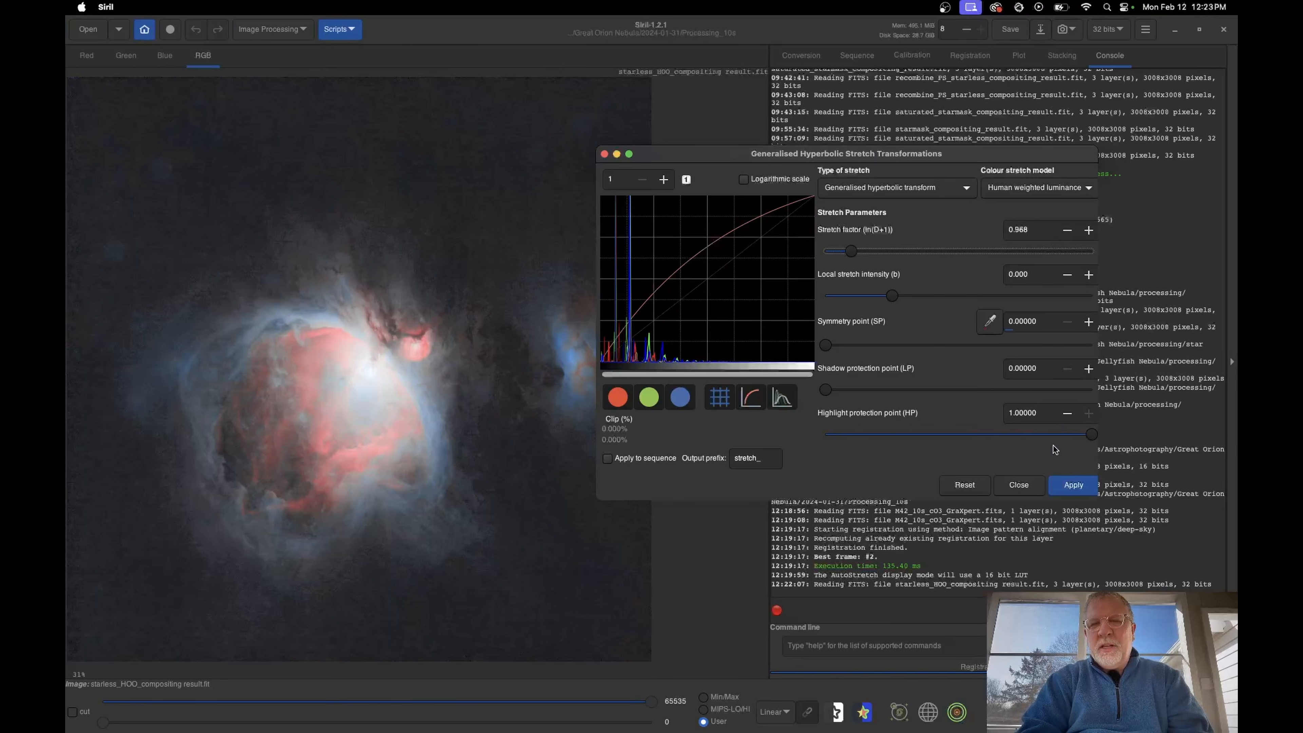
Try highlight protection points of 0.32258, 0.70737 and 0.23041, finishing at 0.17281
drag(1096, 435, 912, 443)
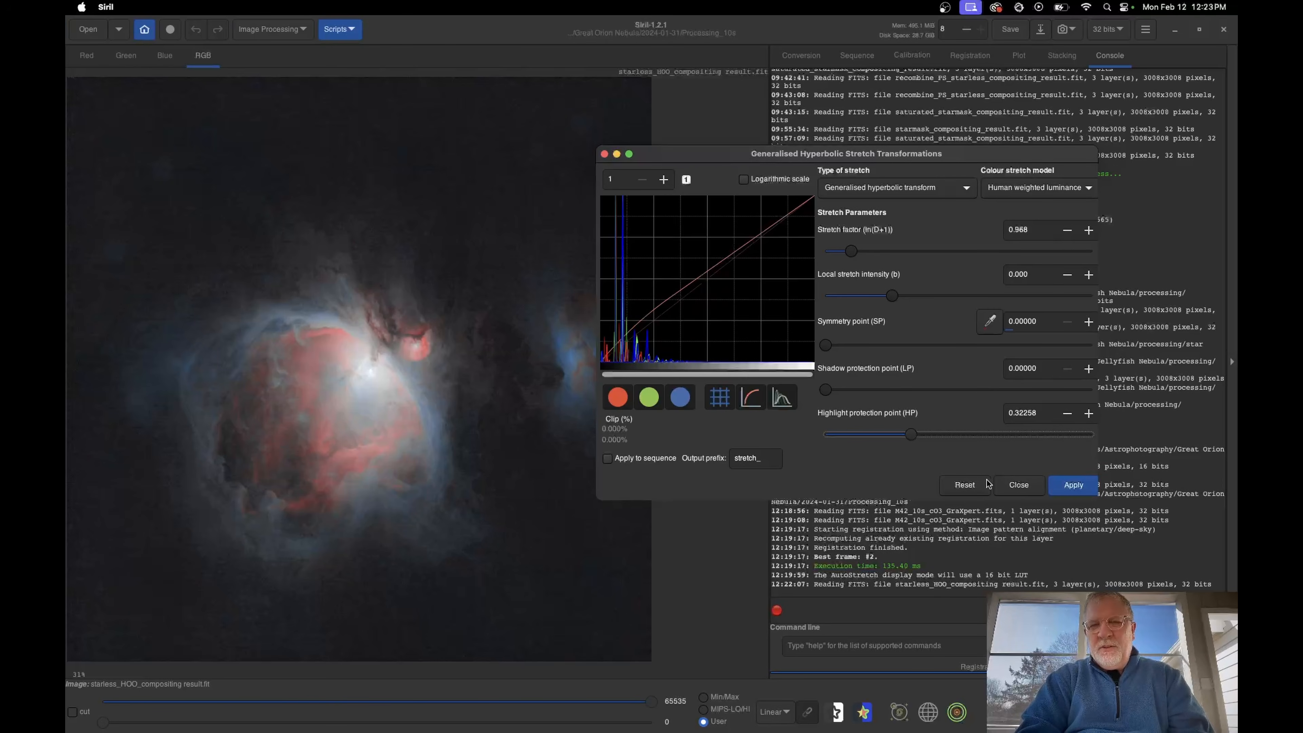
drag(922, 441, 1013, 445)
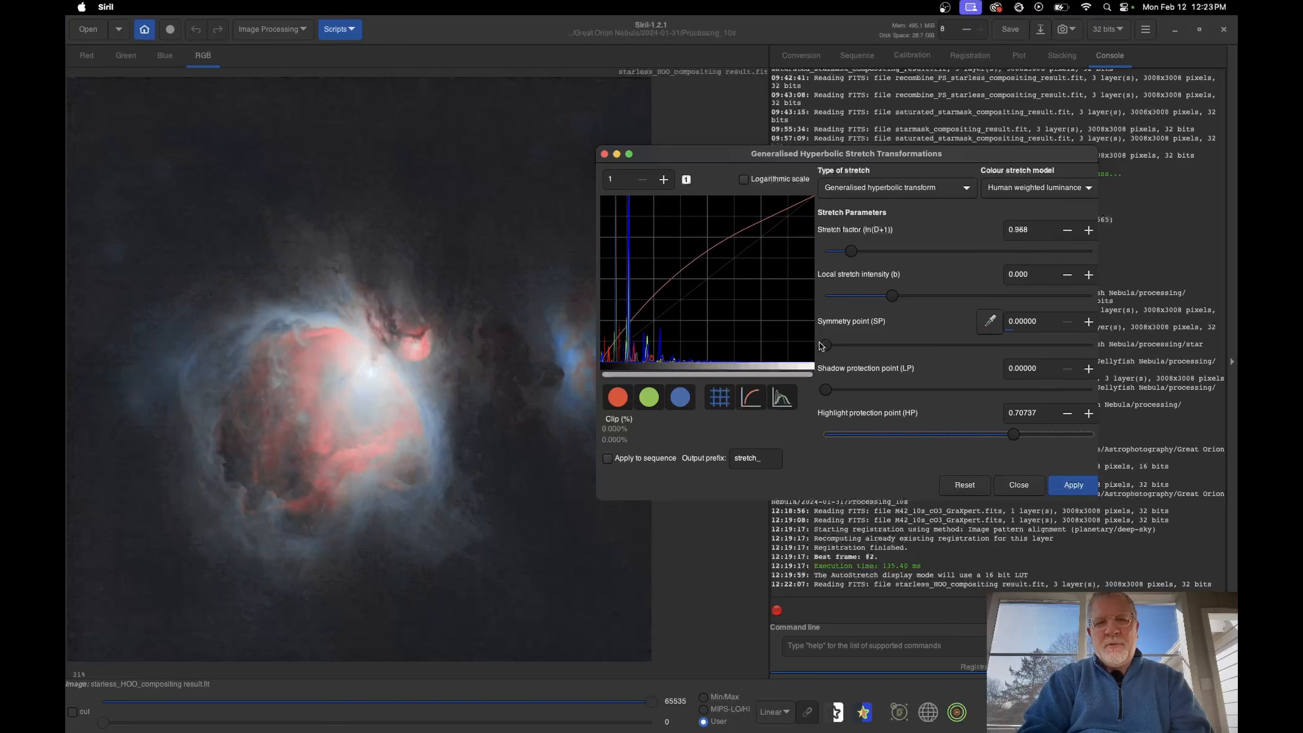
drag(1013, 435, 889, 437)
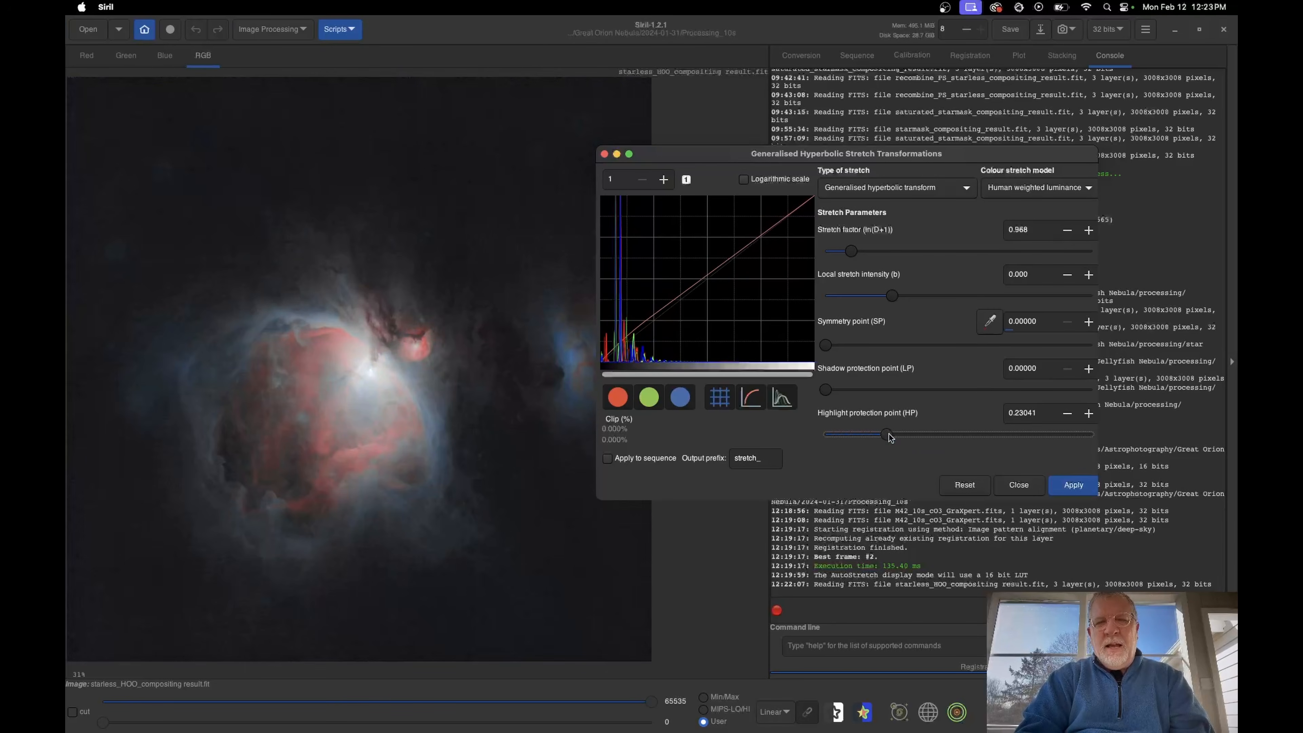
drag(890, 437, 876, 438)
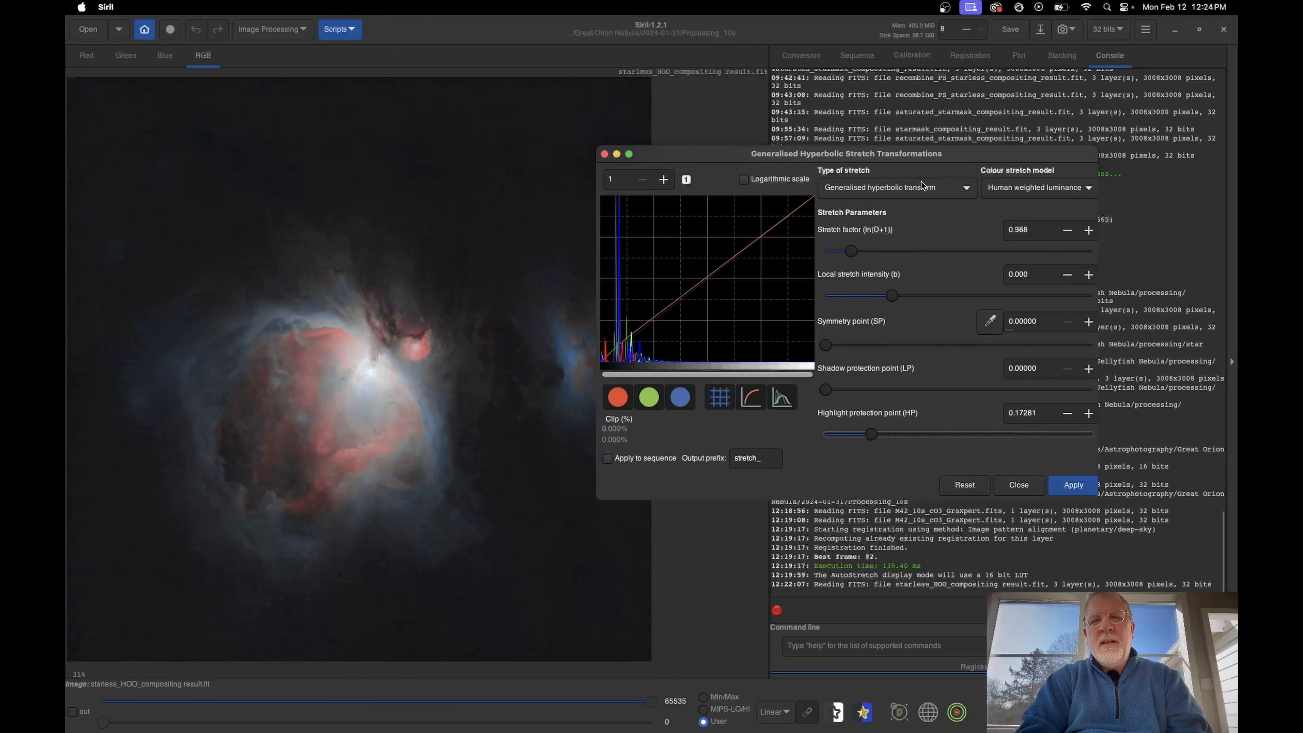
Switch the stretch type to Linear stretch (BP shift) and back to Generalised hyperbolic transform
click(912, 187)
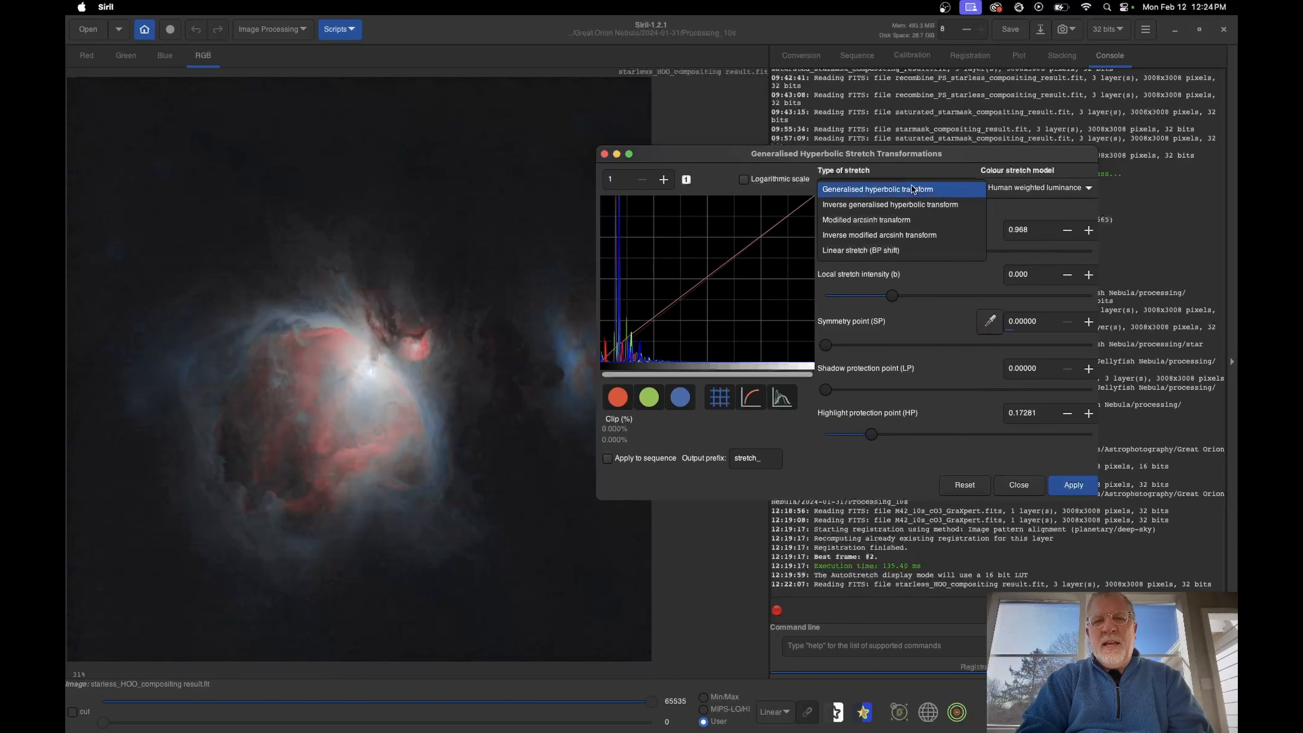
click(891, 247)
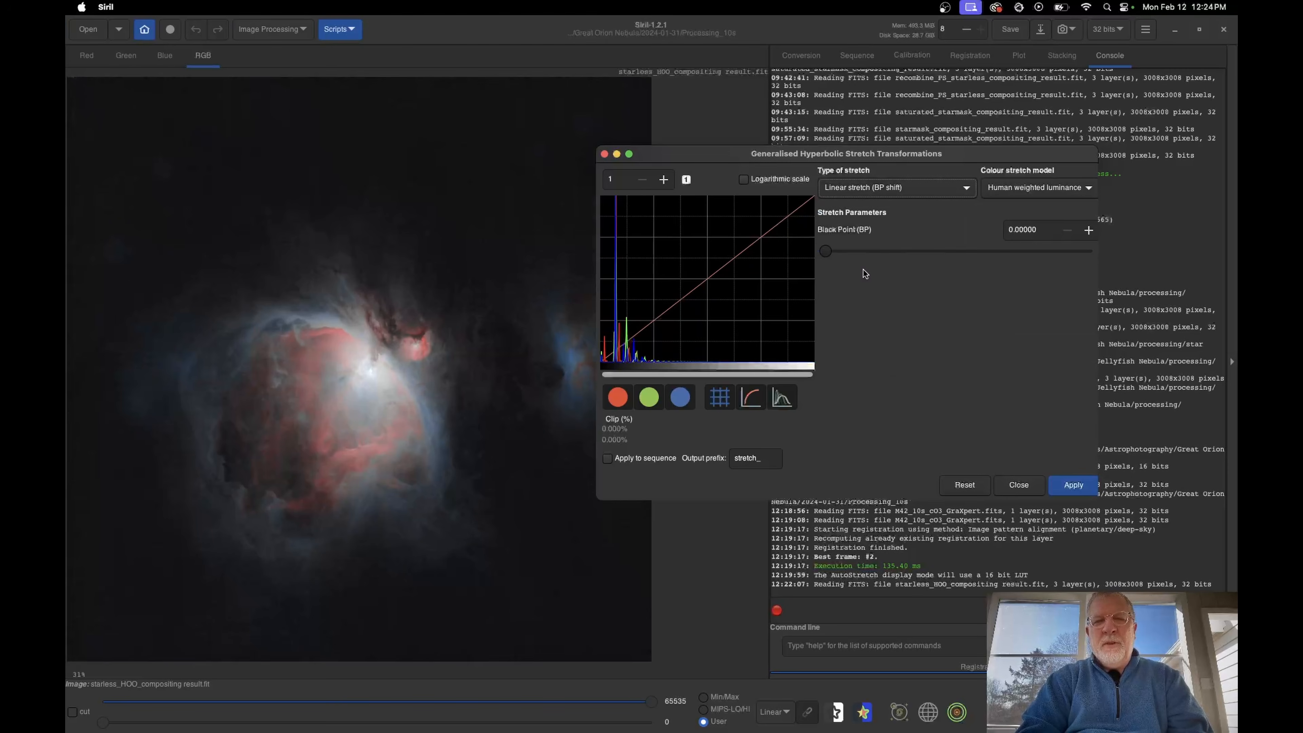
click(888, 188)
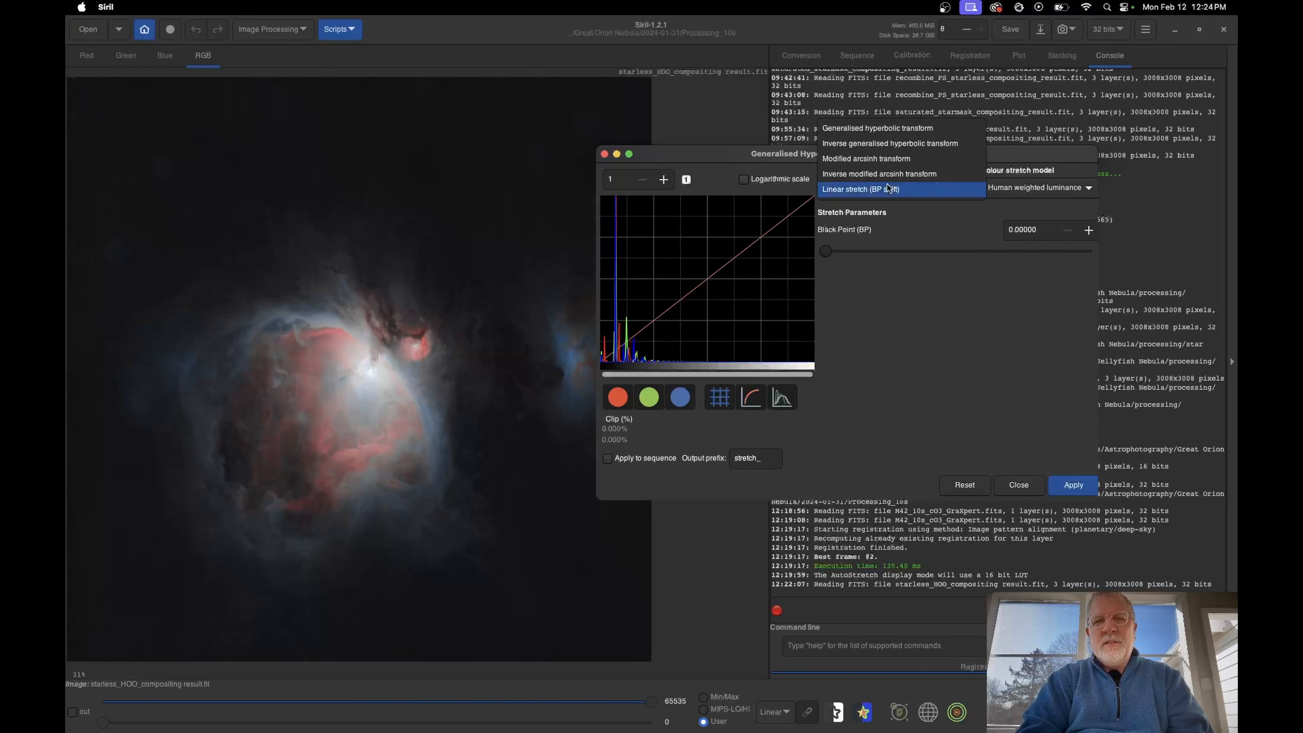
click(872, 129)
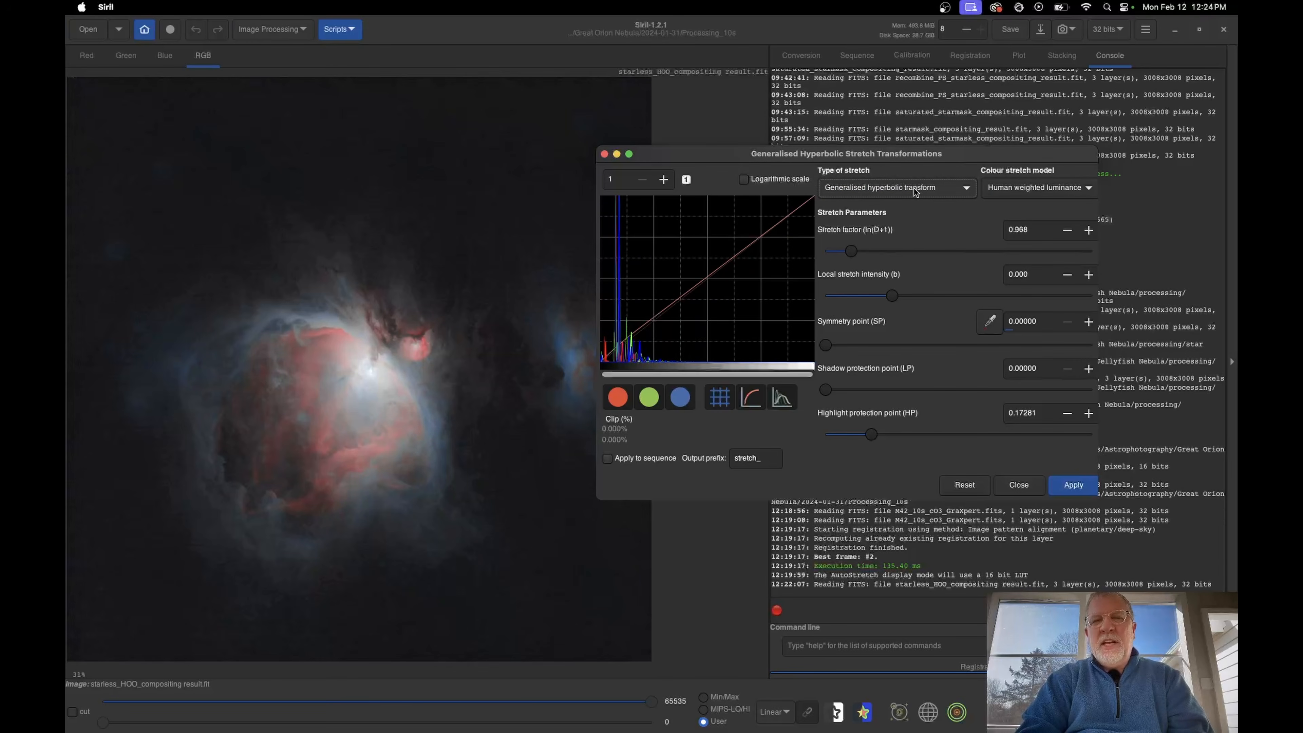
Compare the Independent channel values, Human weighted luminance and Even weighted luminance colour stretch models, ending on Independent channel values
click(1038, 179)
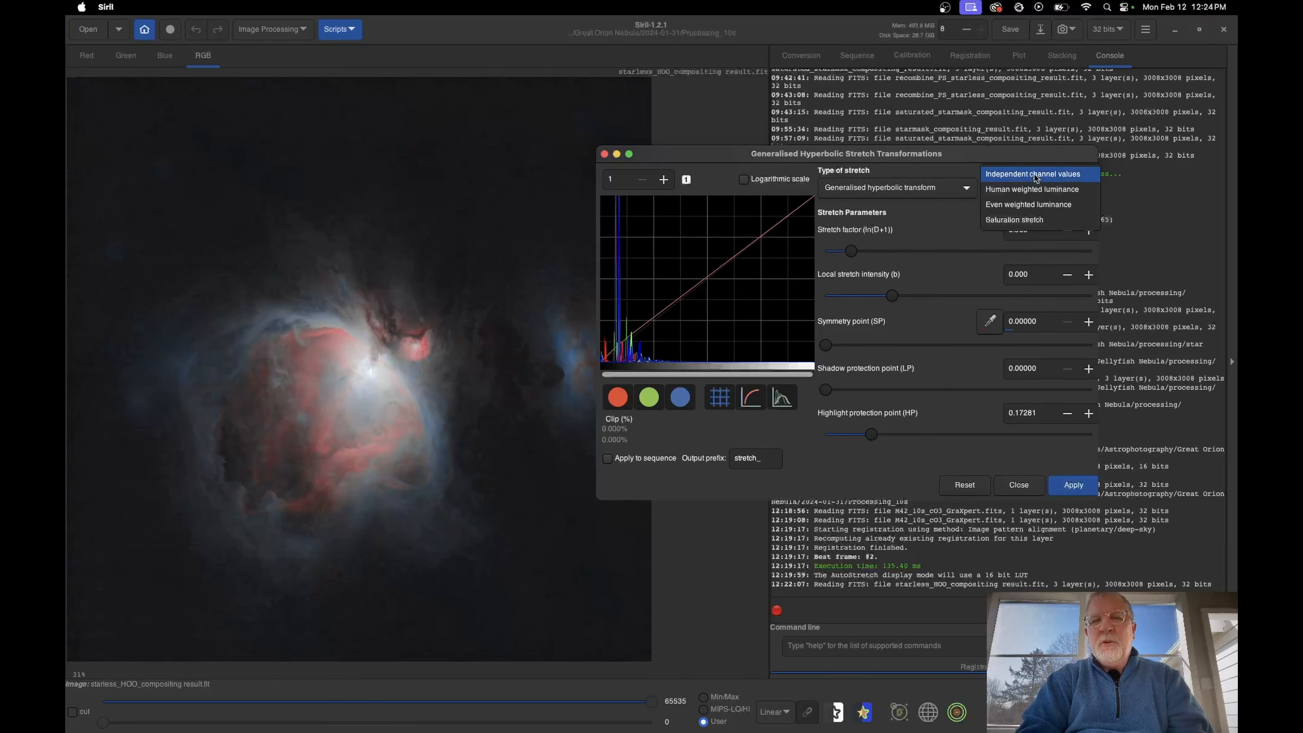
click(1035, 176)
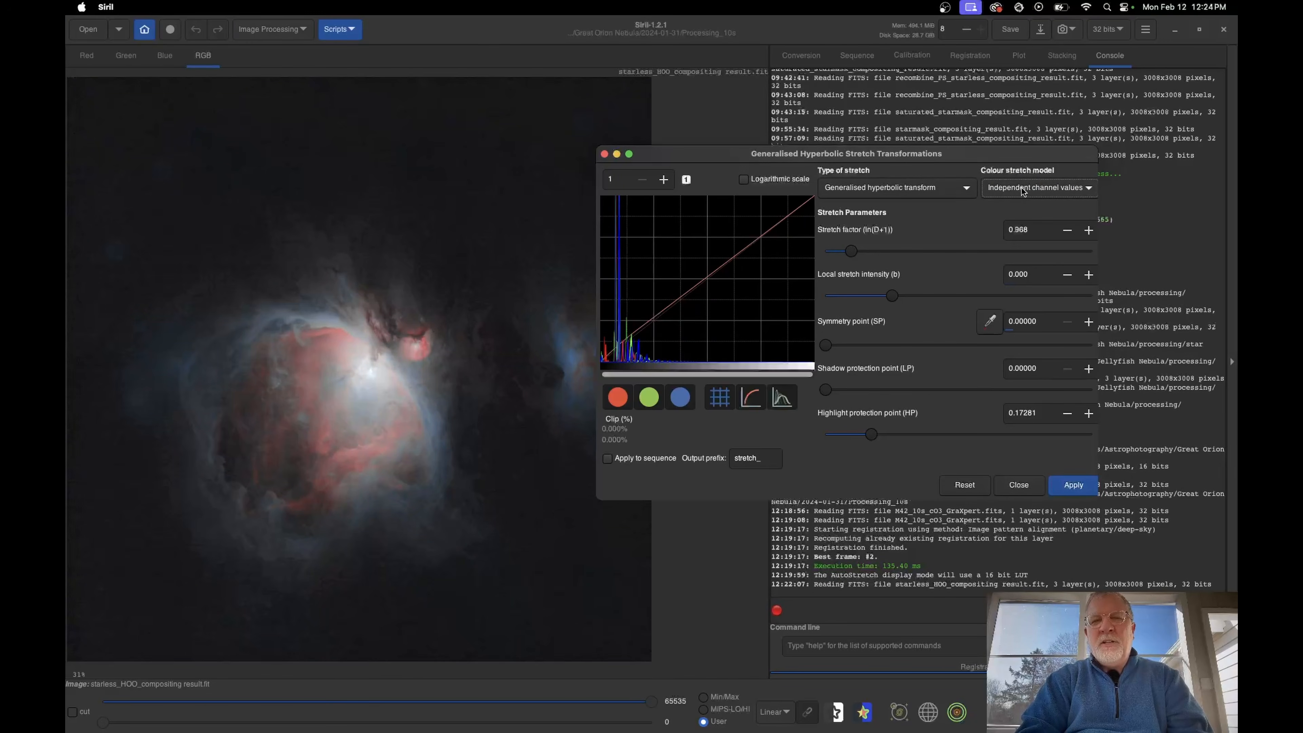
click(1034, 190)
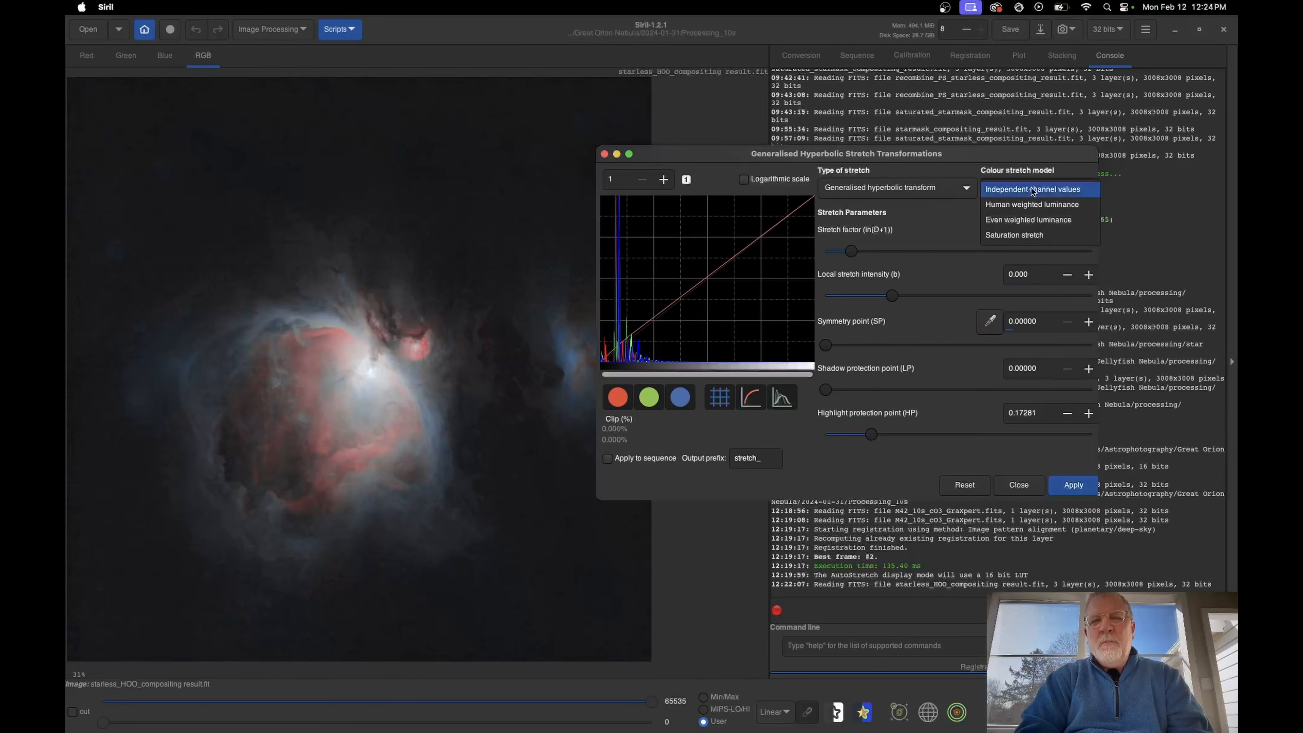
click(1042, 207)
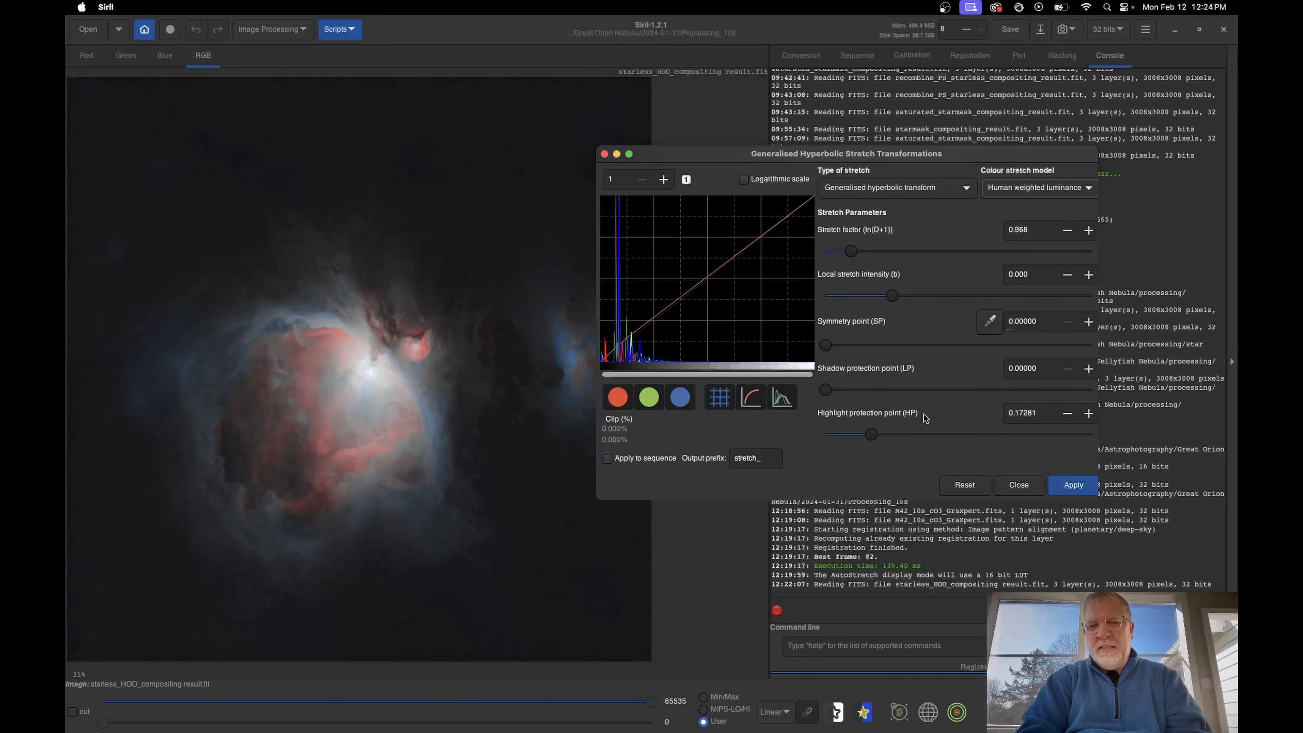
click(1010, 189)
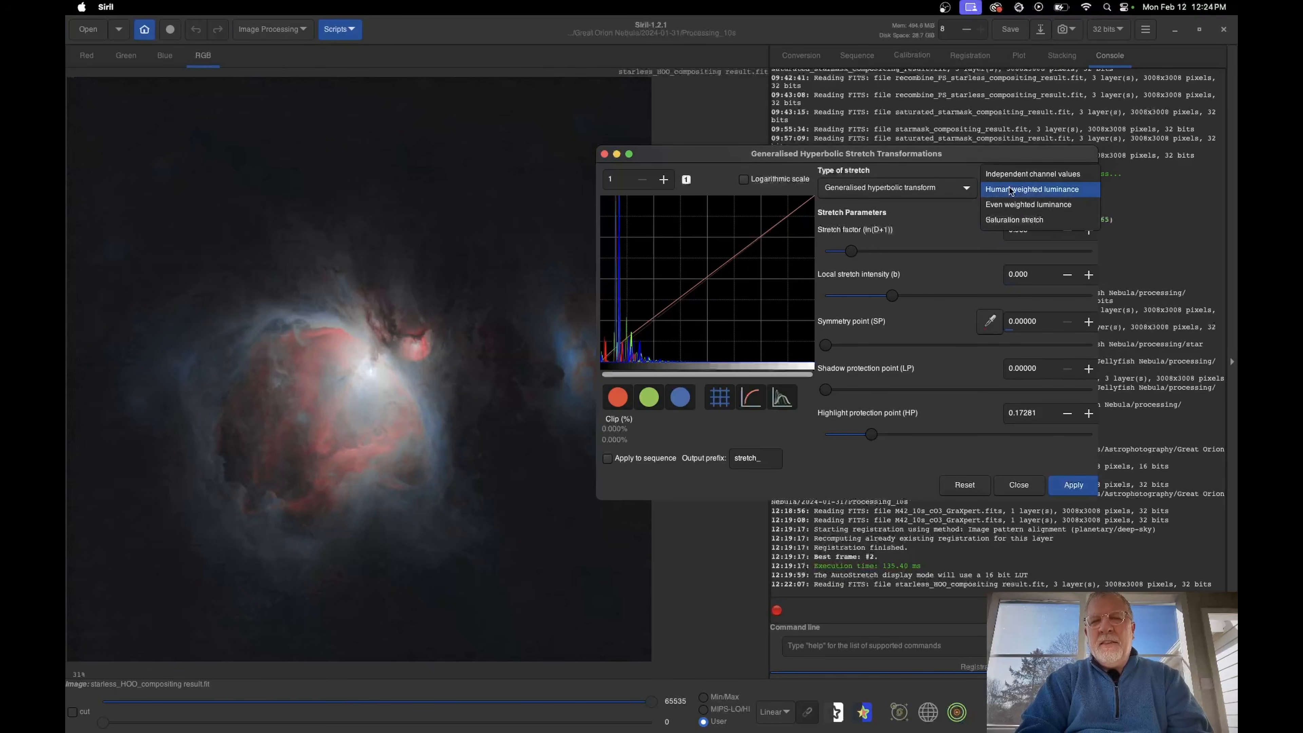
click(1048, 205)
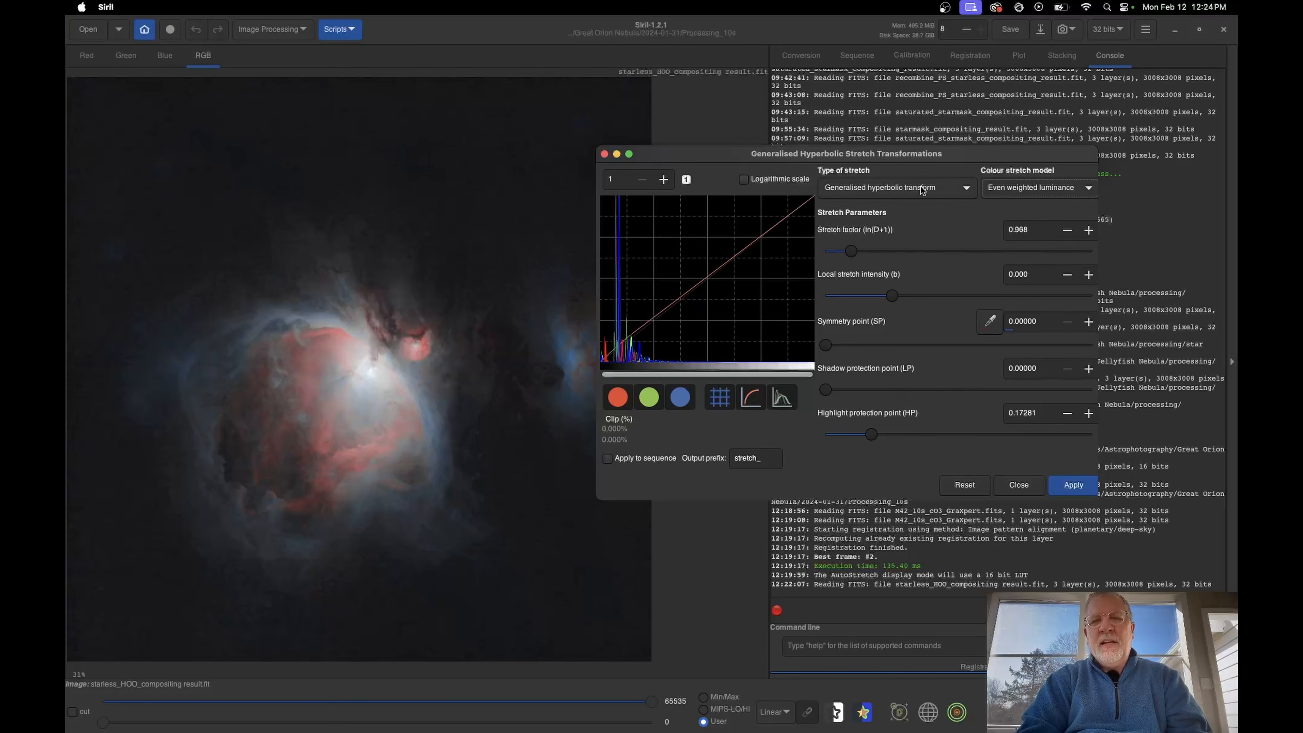
click(1037, 194)
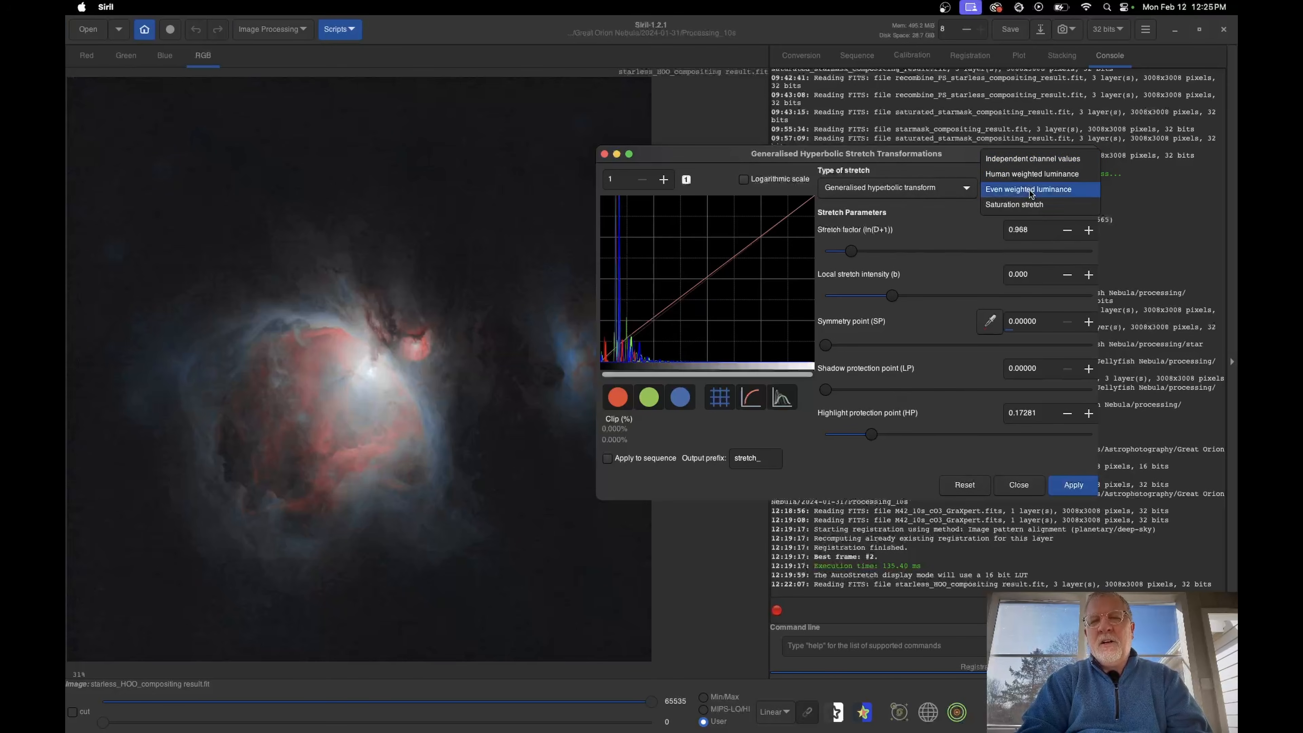
click(1027, 167)
Change the stretch type to Linear stretch (BP shift) and close the stretch tool without applying it
click(901, 189)
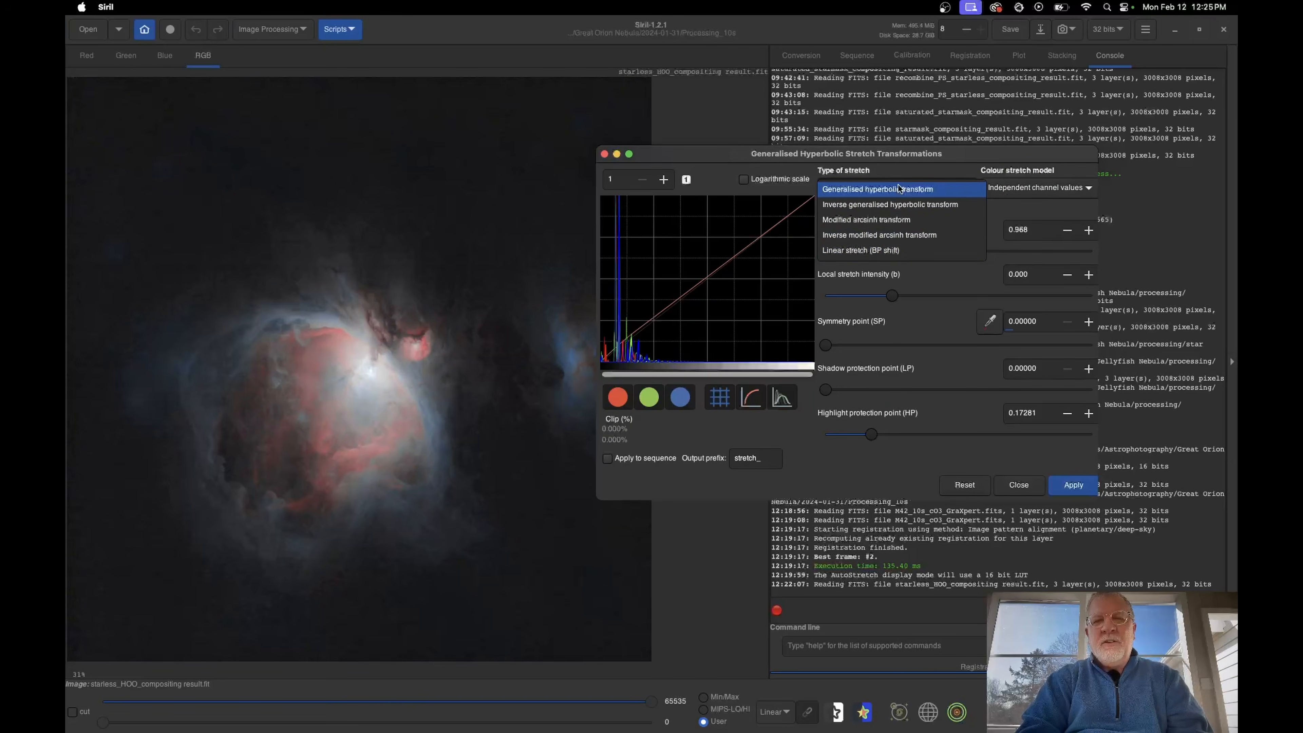
click(885, 251)
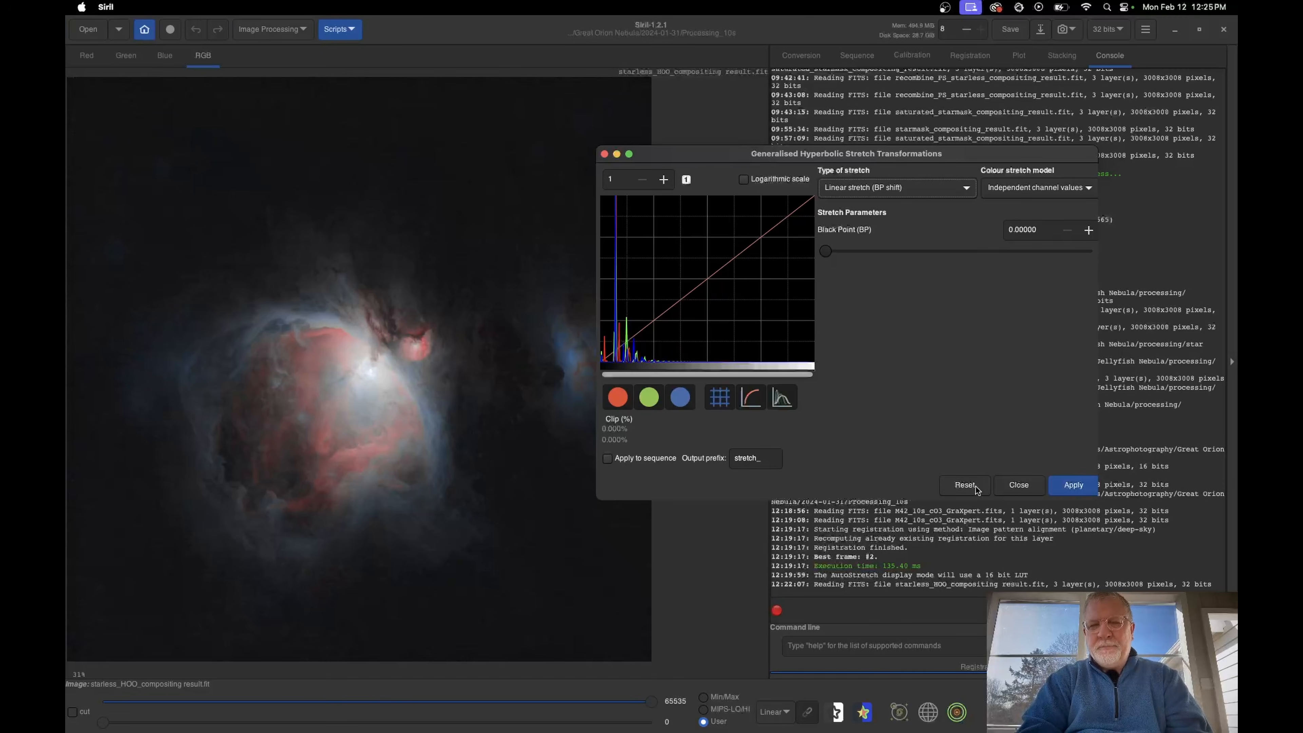
click(1013, 485)
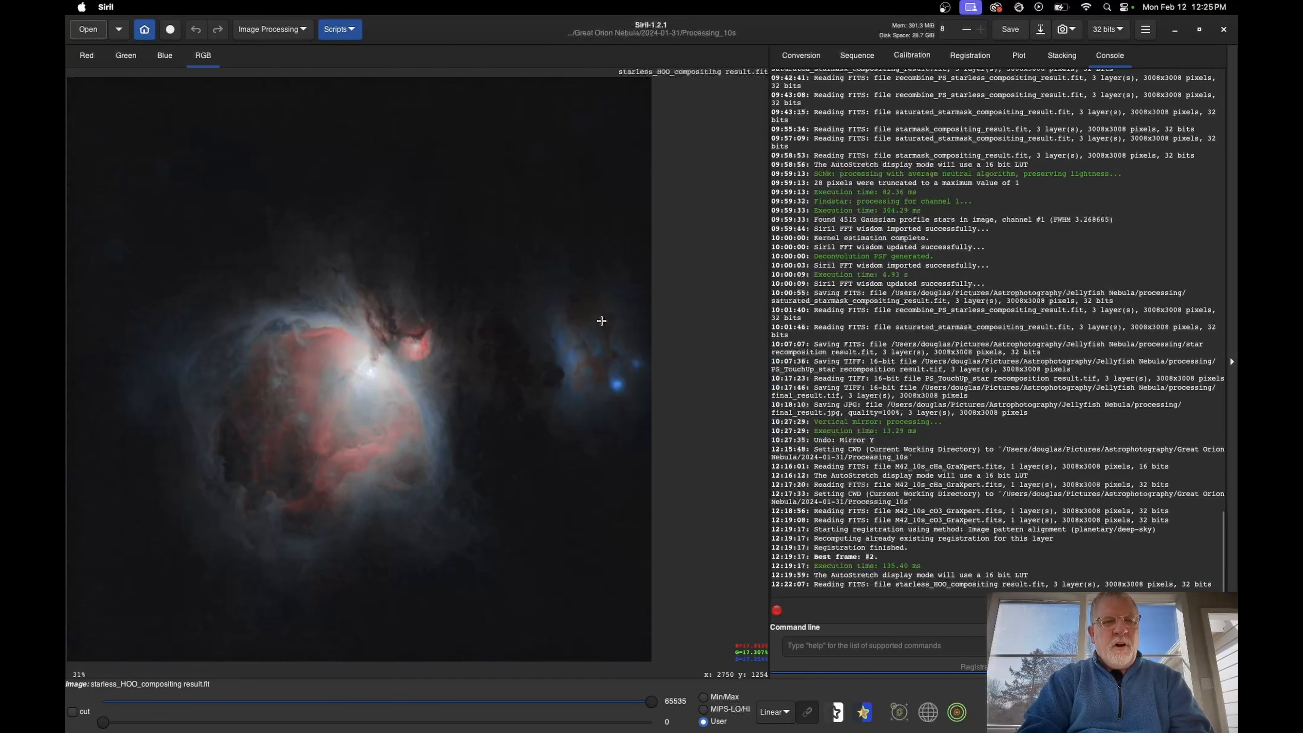
Open Histogram Transformation, turn off the green channel and close the tool without applying a stretch
click(279, 31)
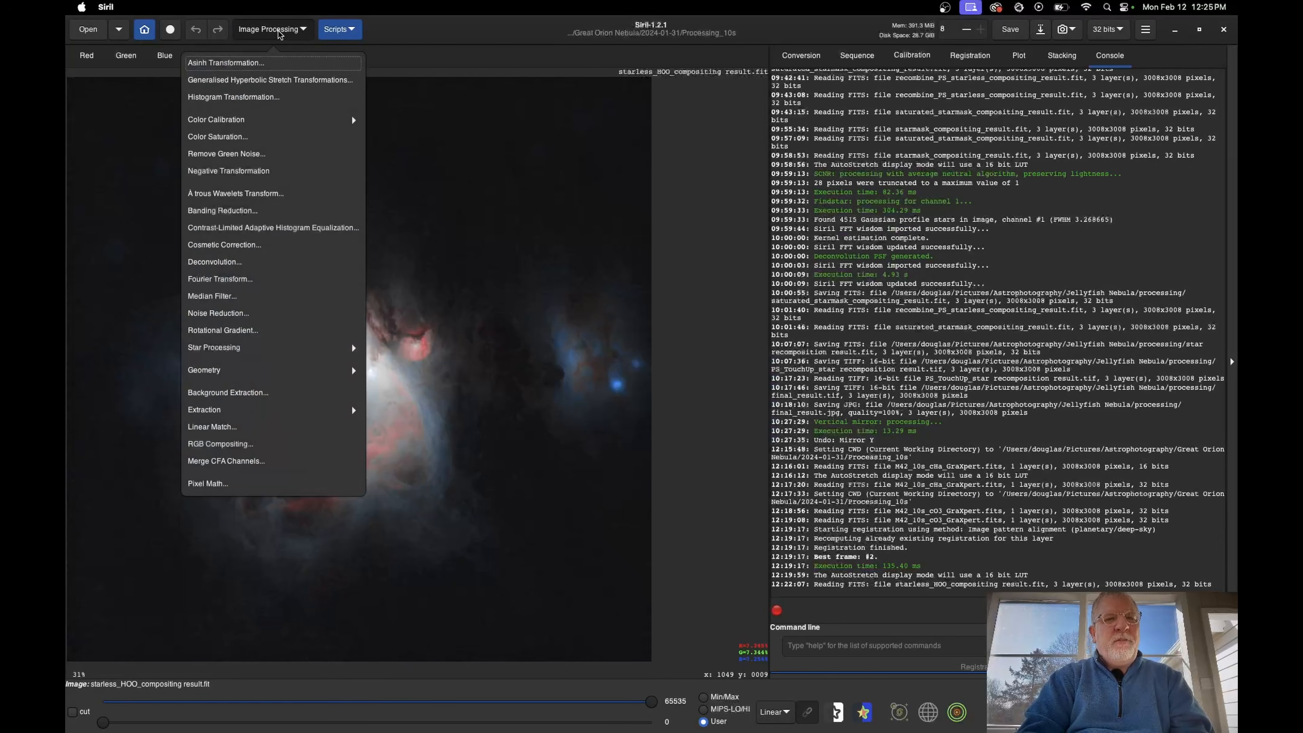
click(261, 99)
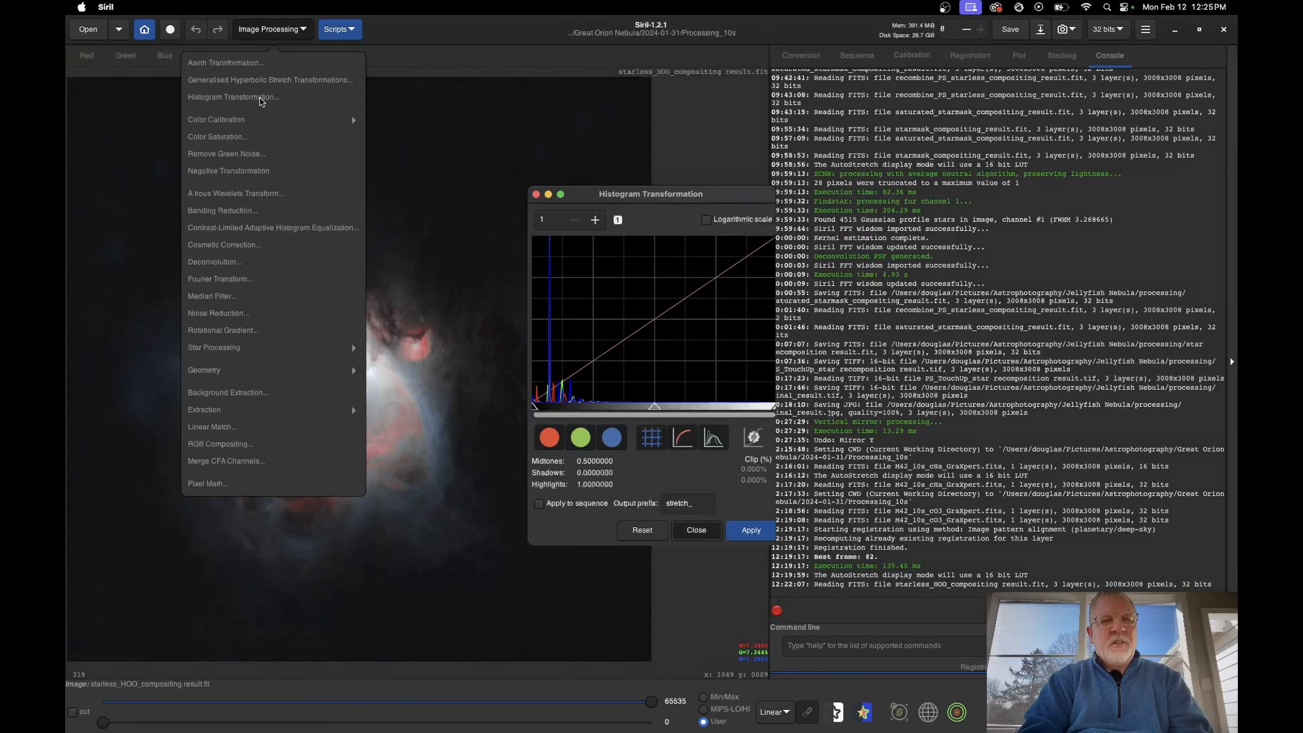
drag(660, 199, 795, 149)
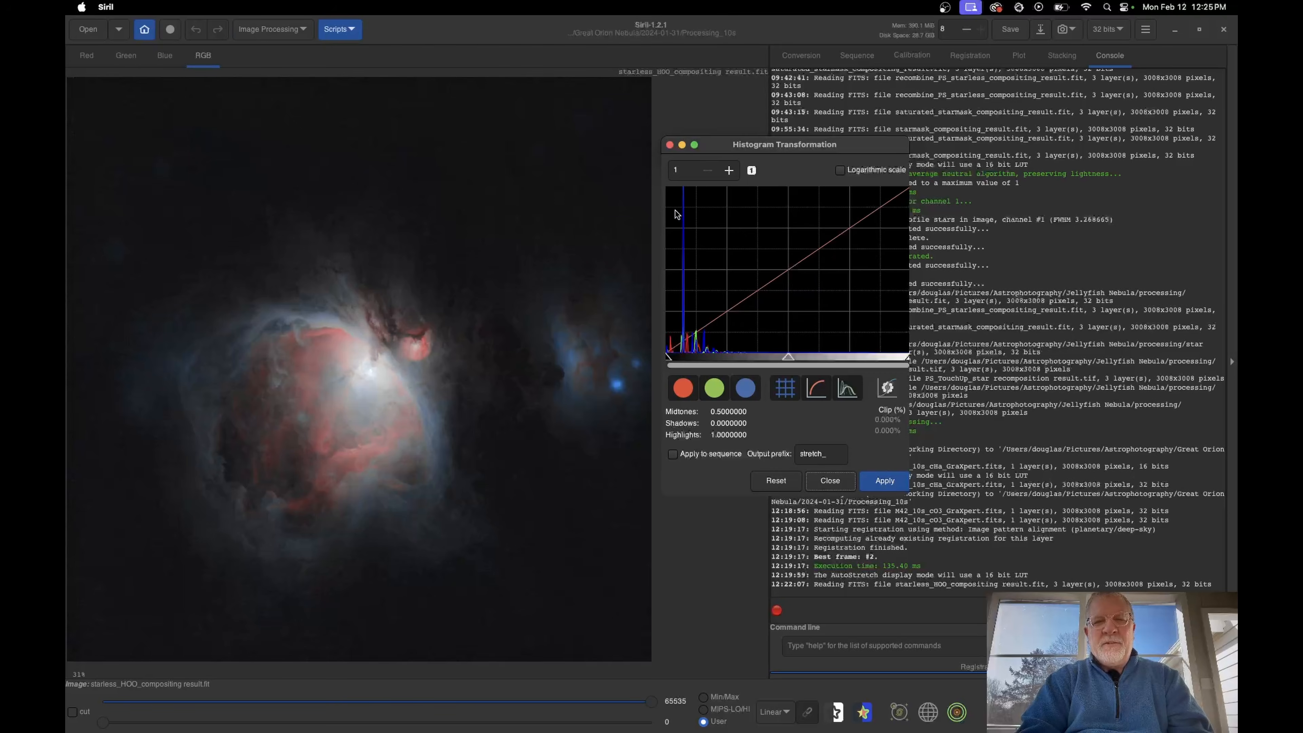
click(716, 389)
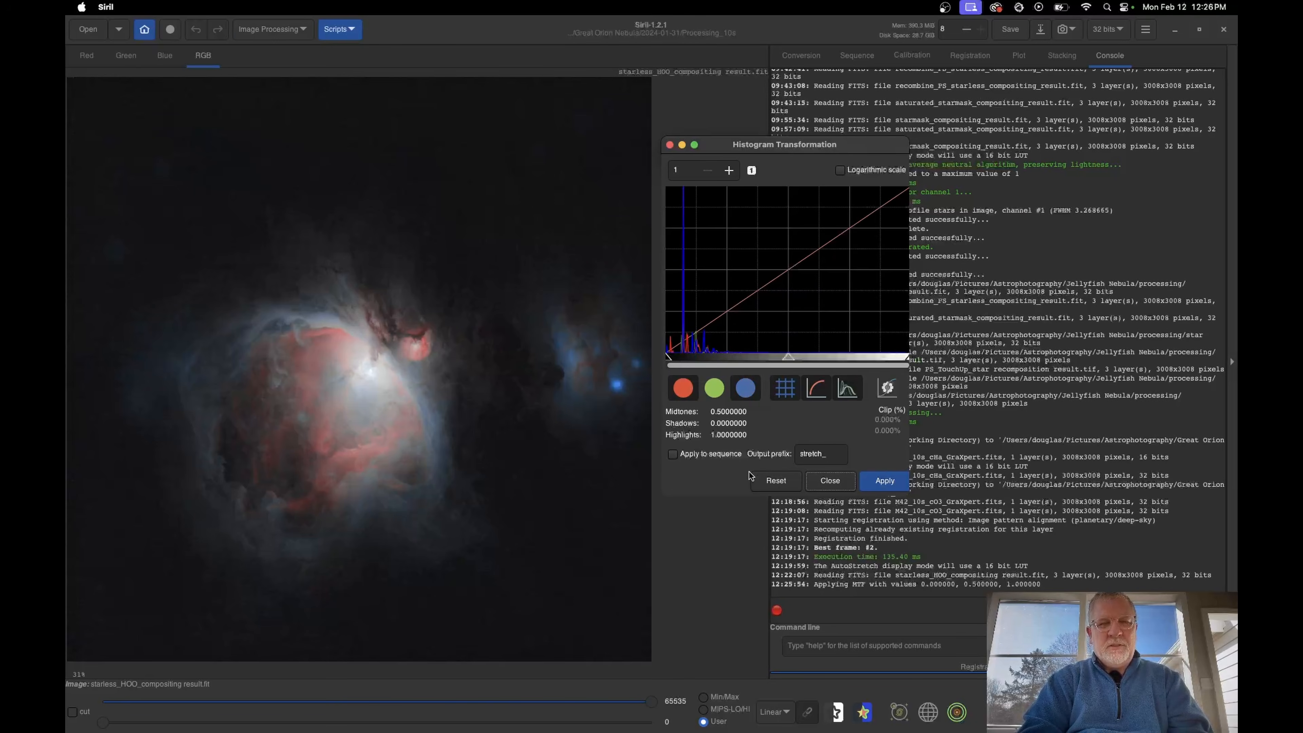
click(819, 485)
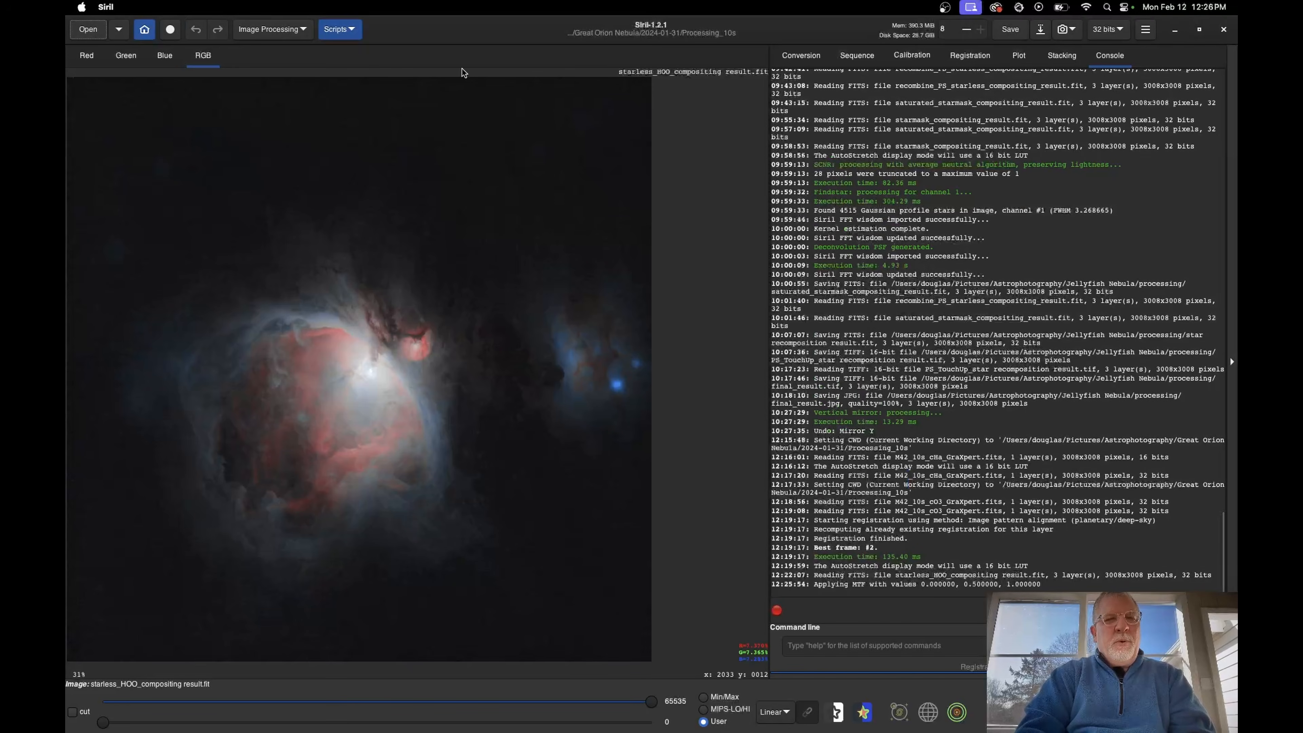
Open Color Saturation, choose the Cyan-Blue / Blue-Magenta hue range and cancel the tool without applying it
click(297, 30)
click(221, 137)
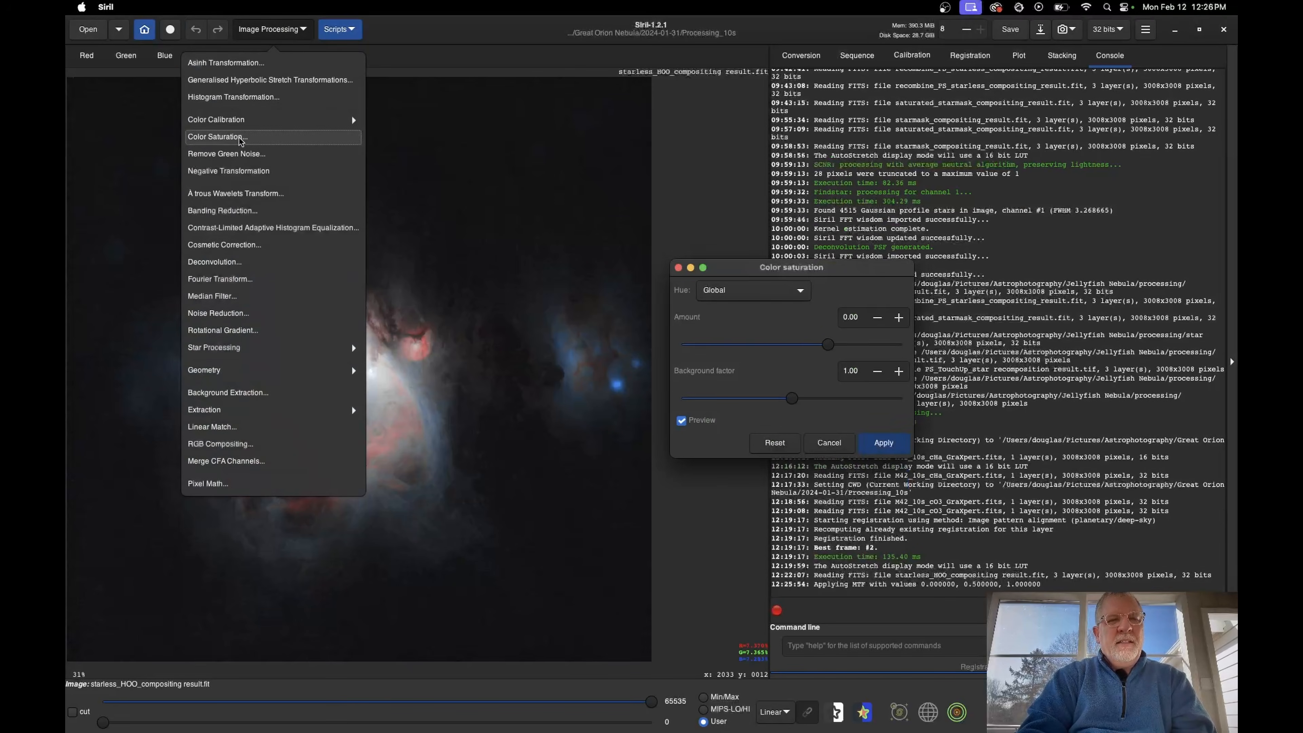
drag(757, 269, 807, 221)
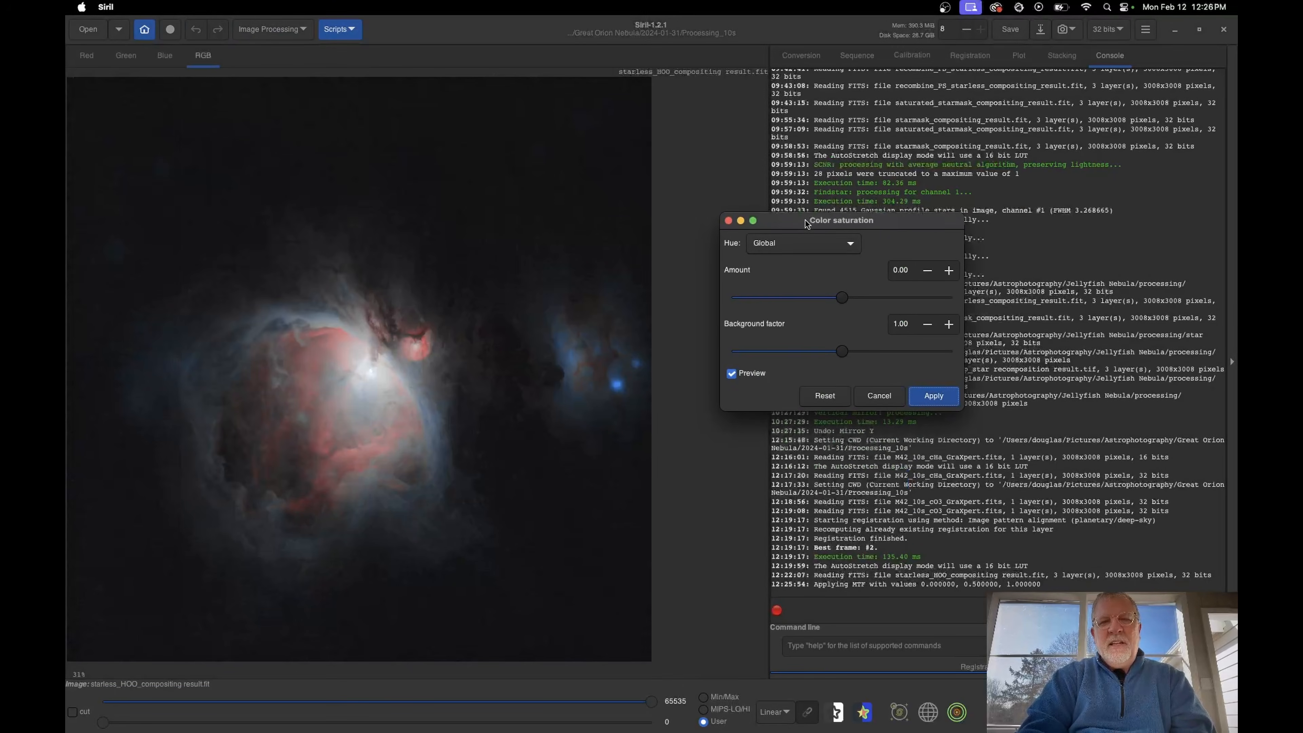
click(798, 248)
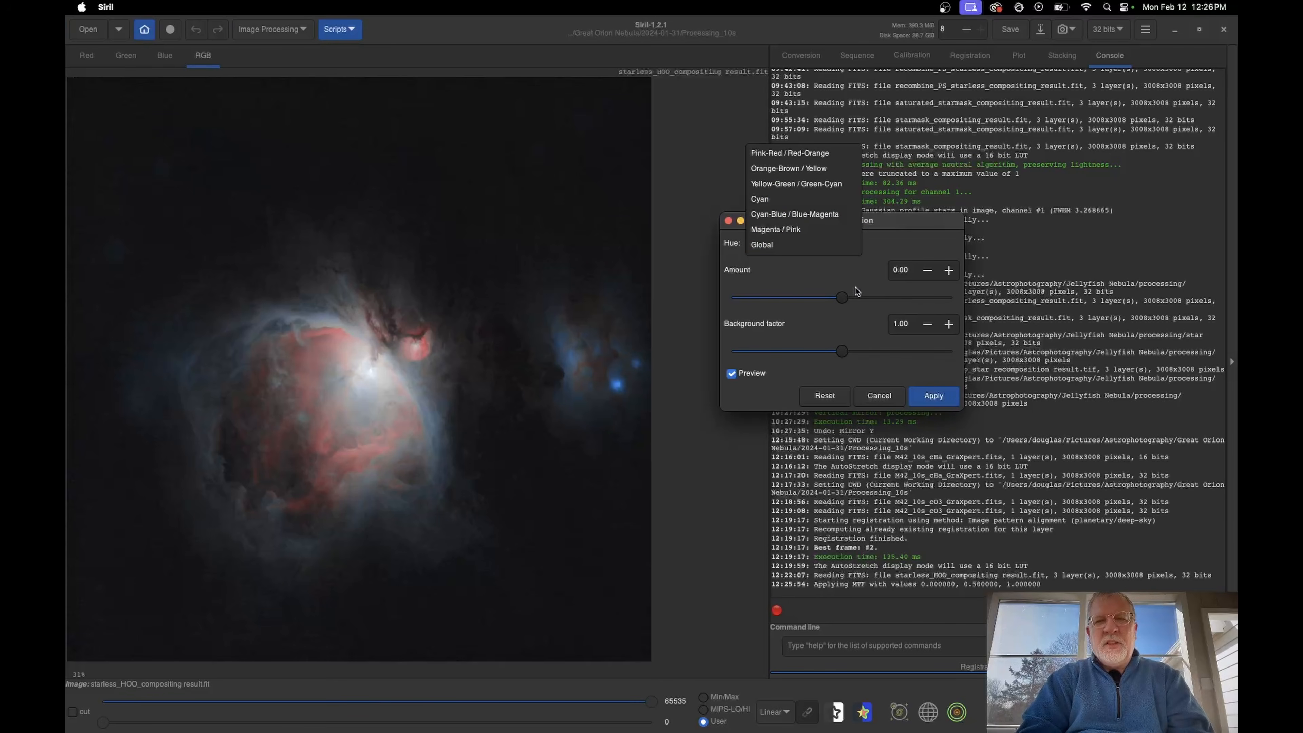
click(791, 218)
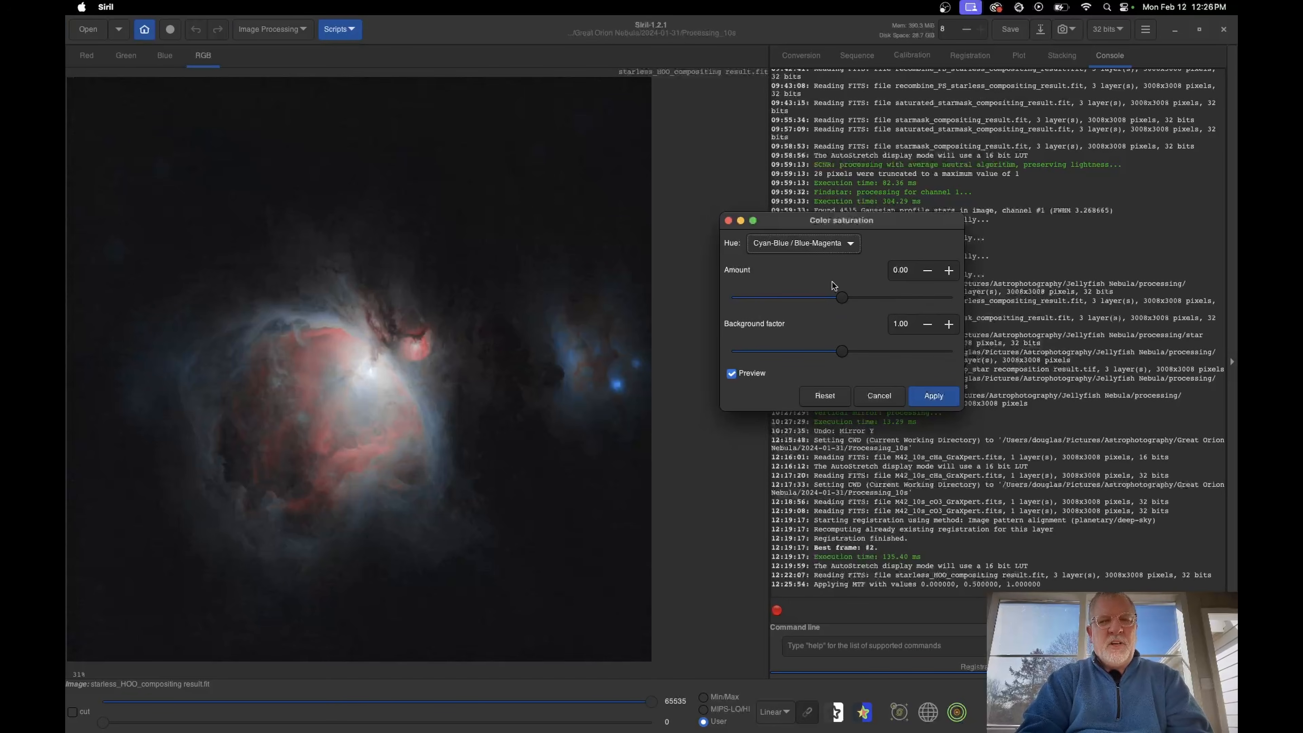
click(822, 246)
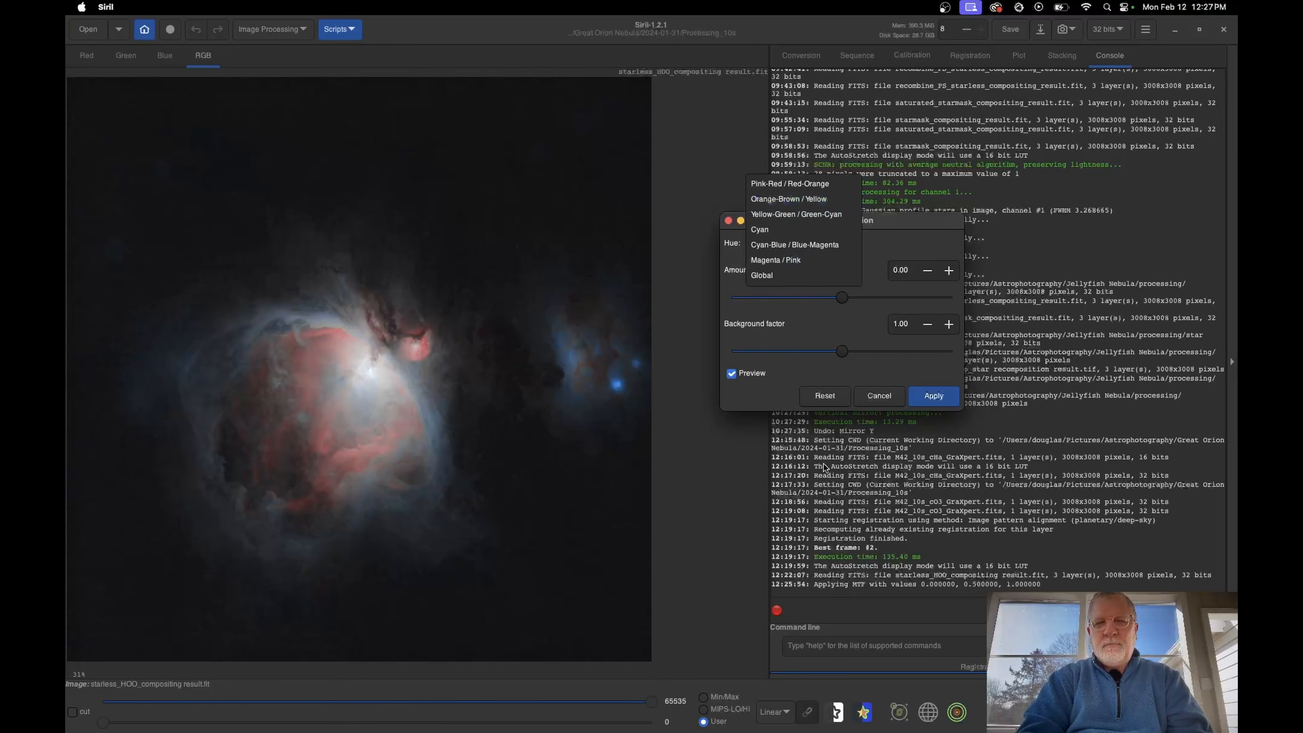
click(871, 400)
click(872, 399)
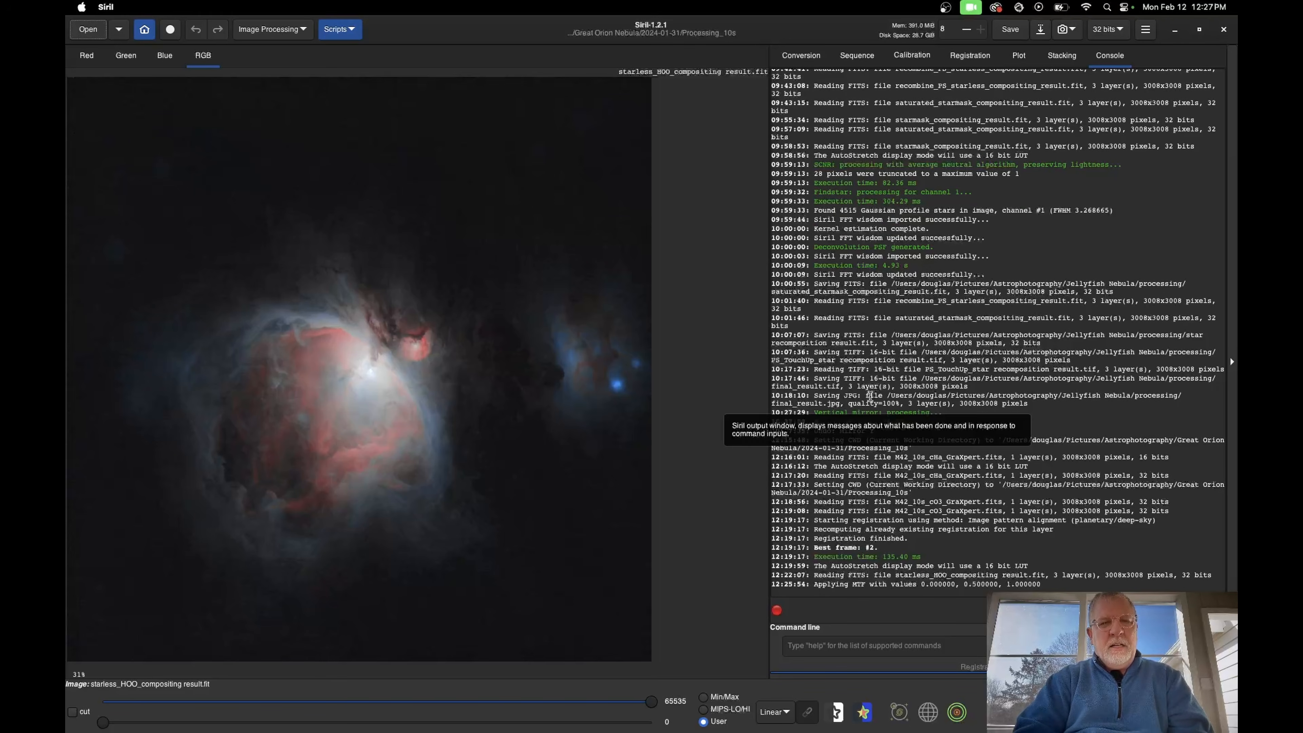
click(300, 31)
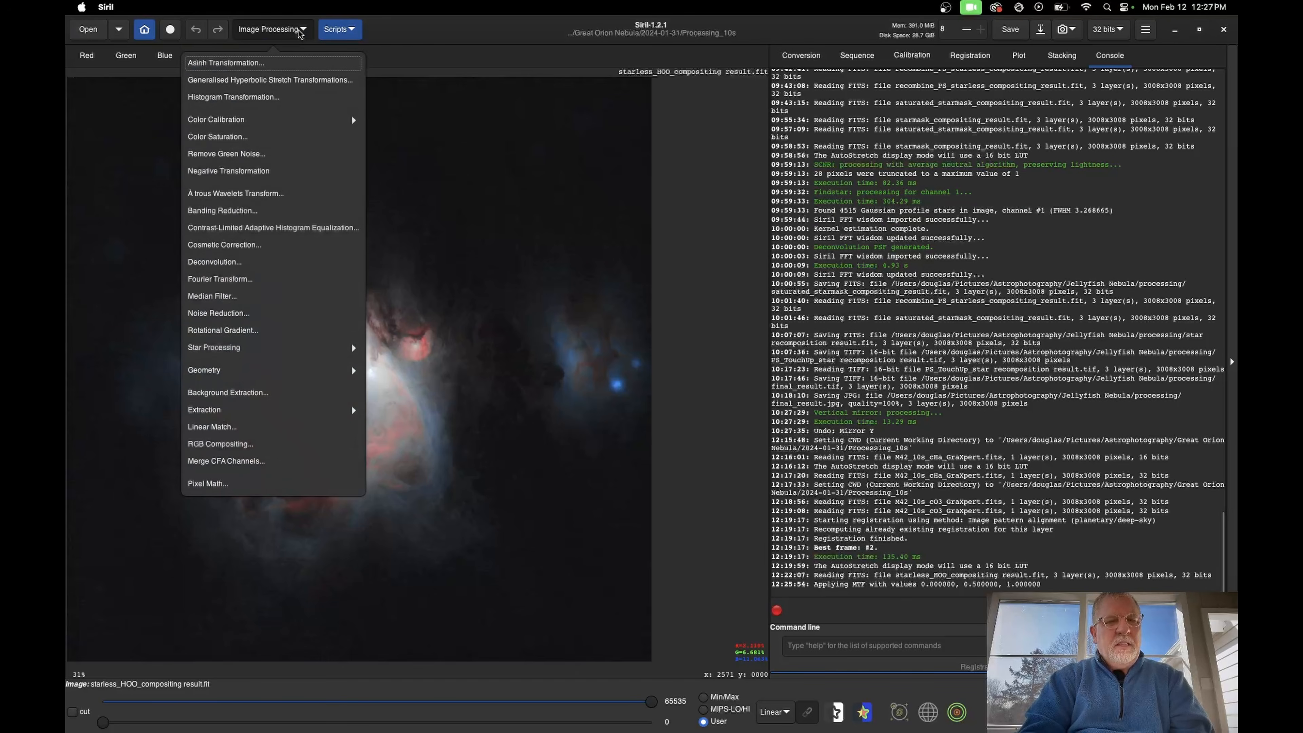
click(234, 350)
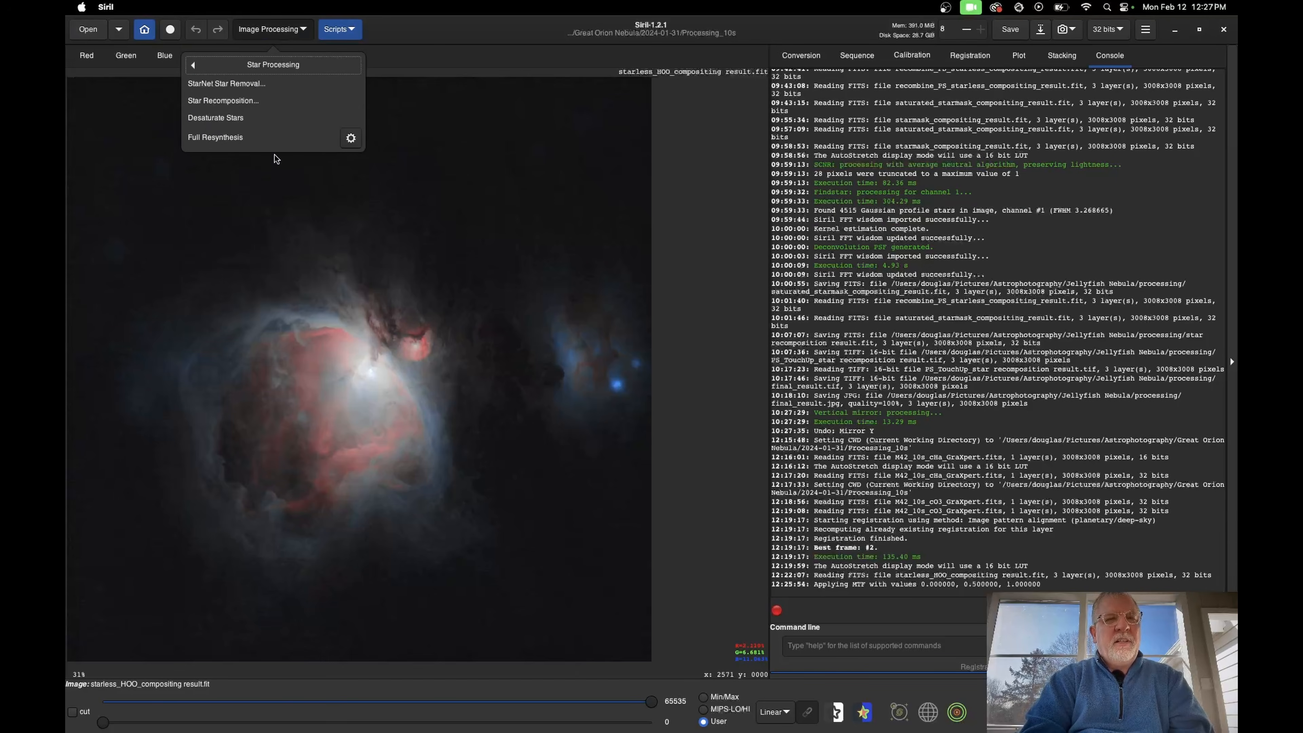
click(492, 61)
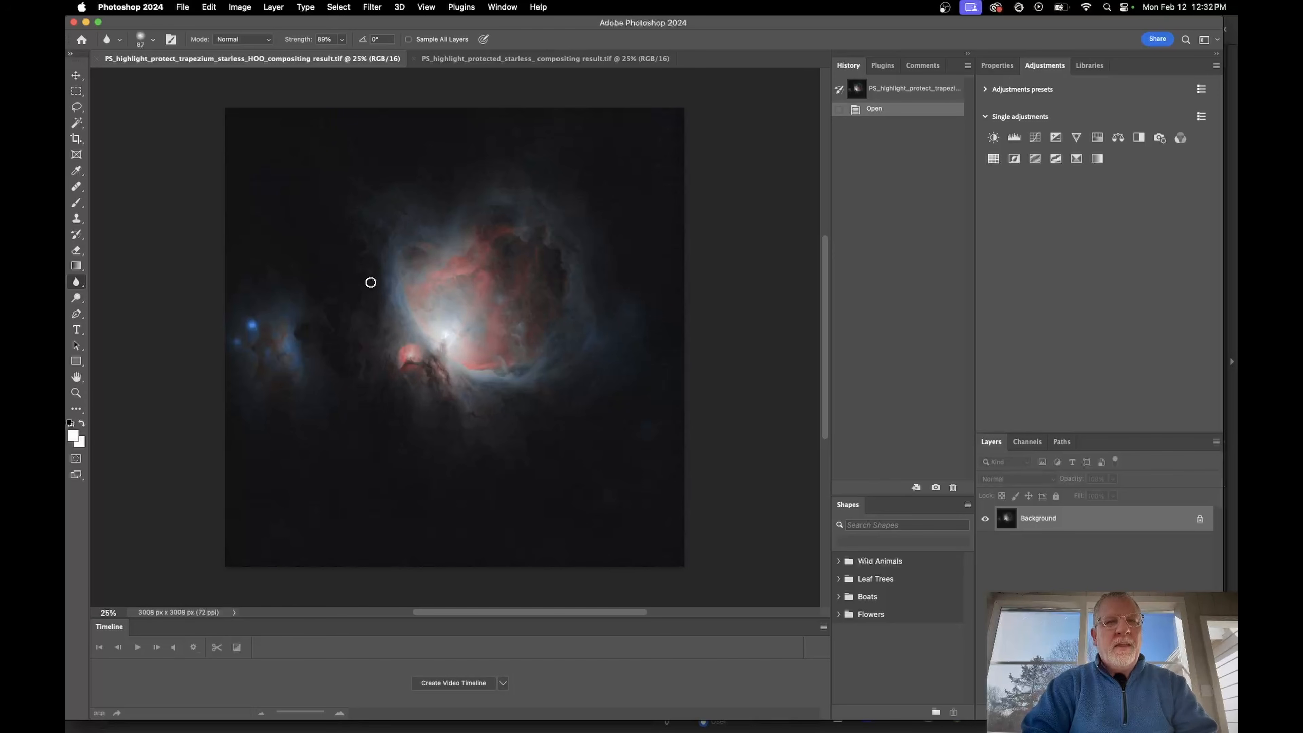
In Photoshop, compare the bright core detail of the highlight-protected starless image with that of the trapezium-protected starless HOO image
click(554, 63)
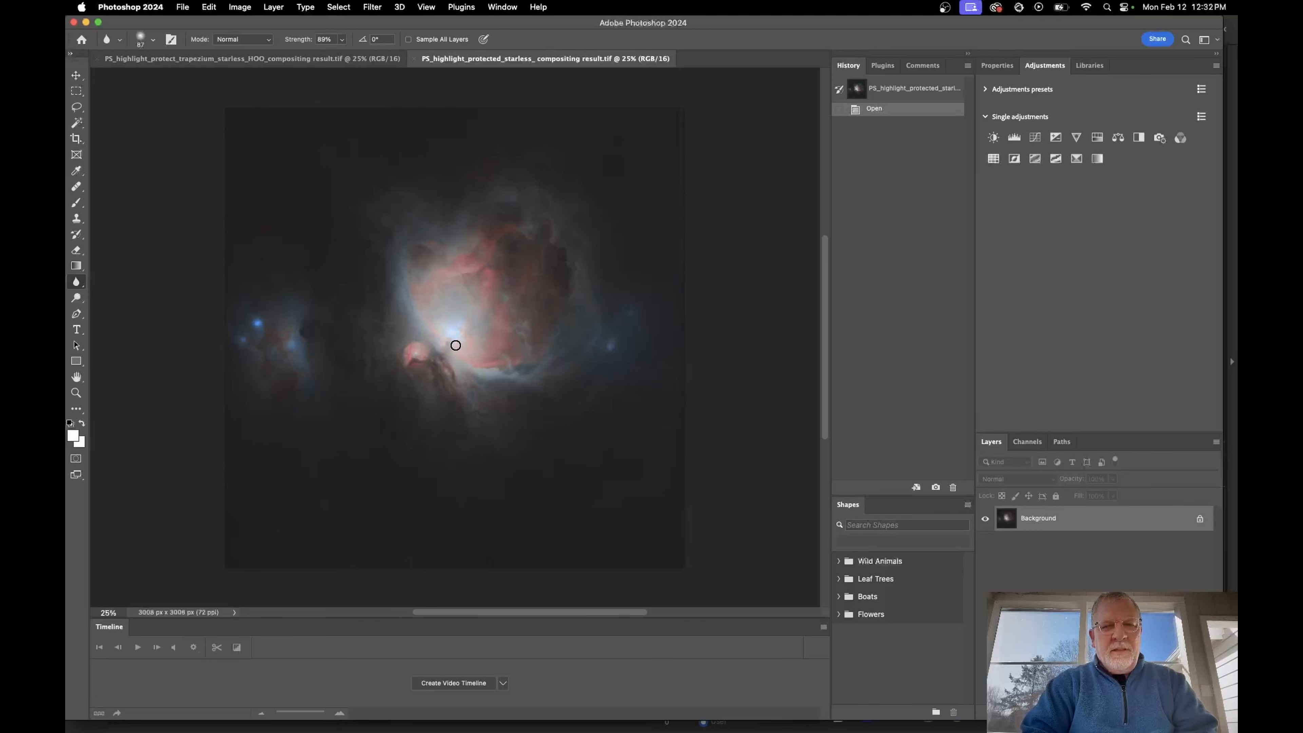
scroll(456, 348, up, 5)
scroll(455, 345, up, 5)
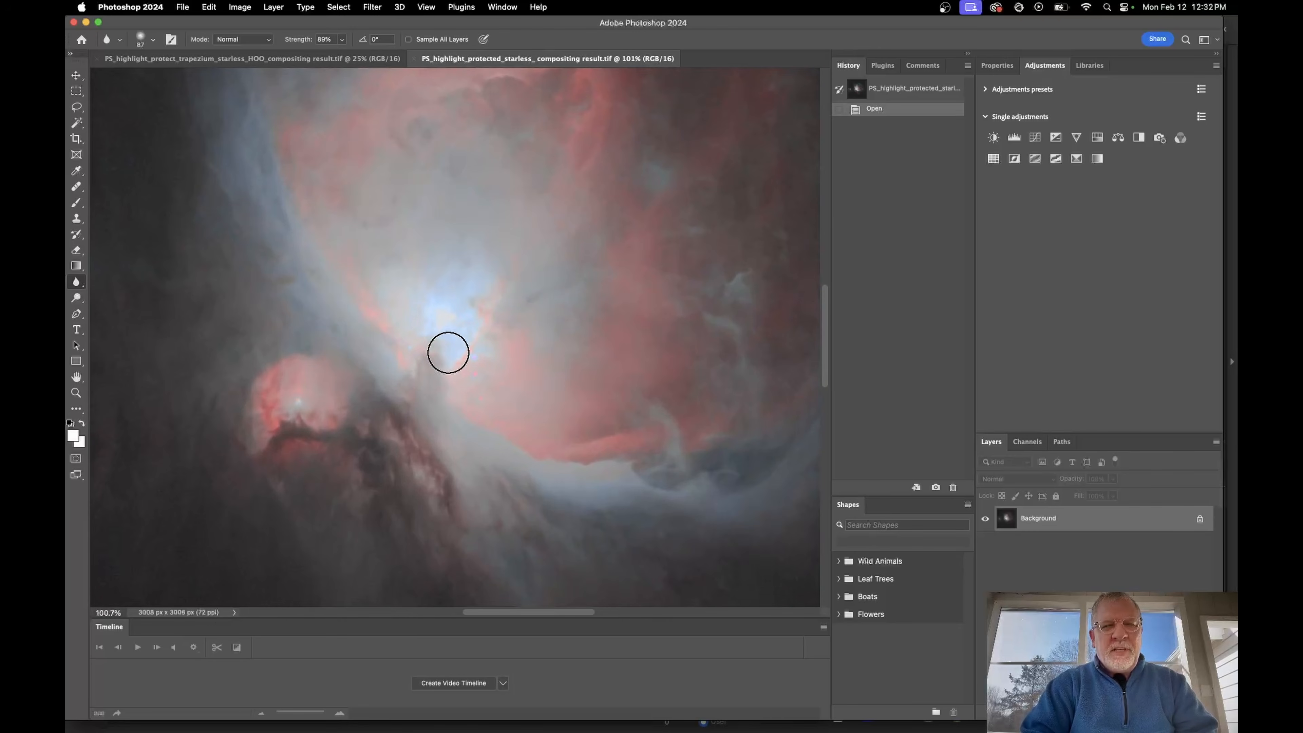
scroll(450, 285, down, 5)
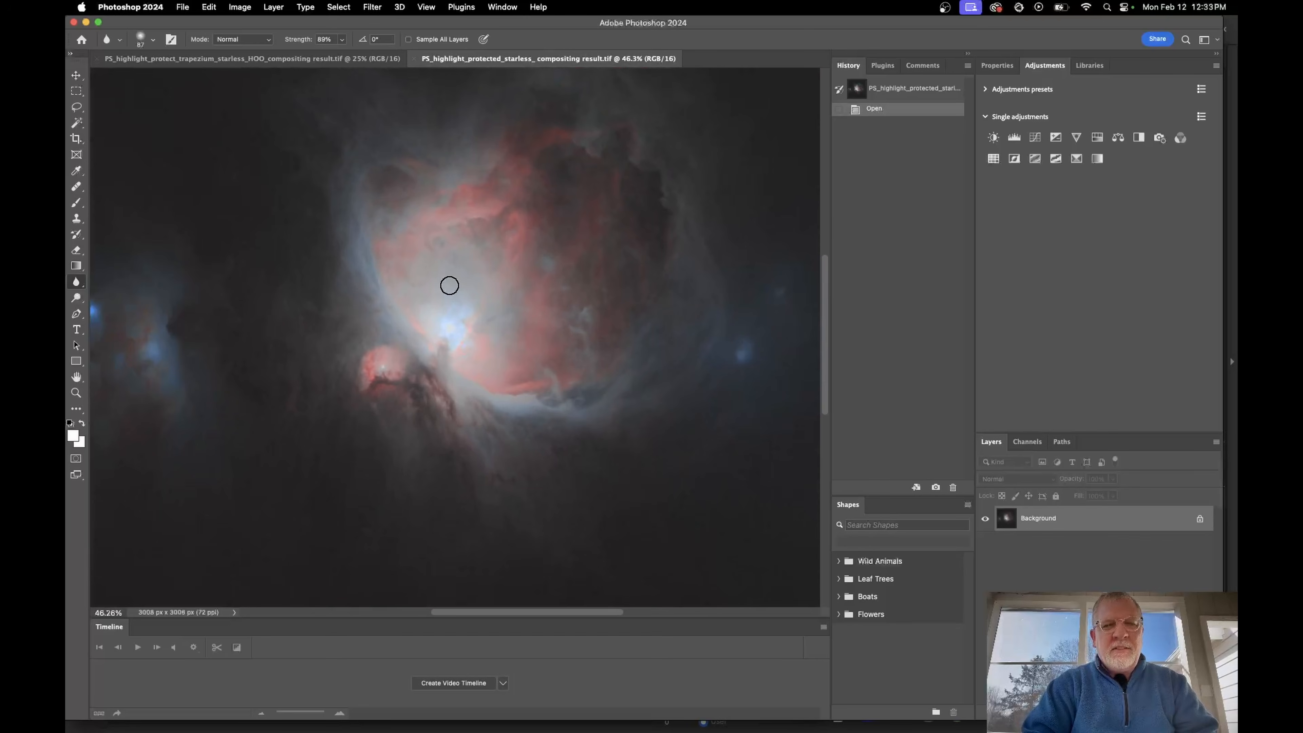
scroll(448, 283, down, 2)
click(235, 60)
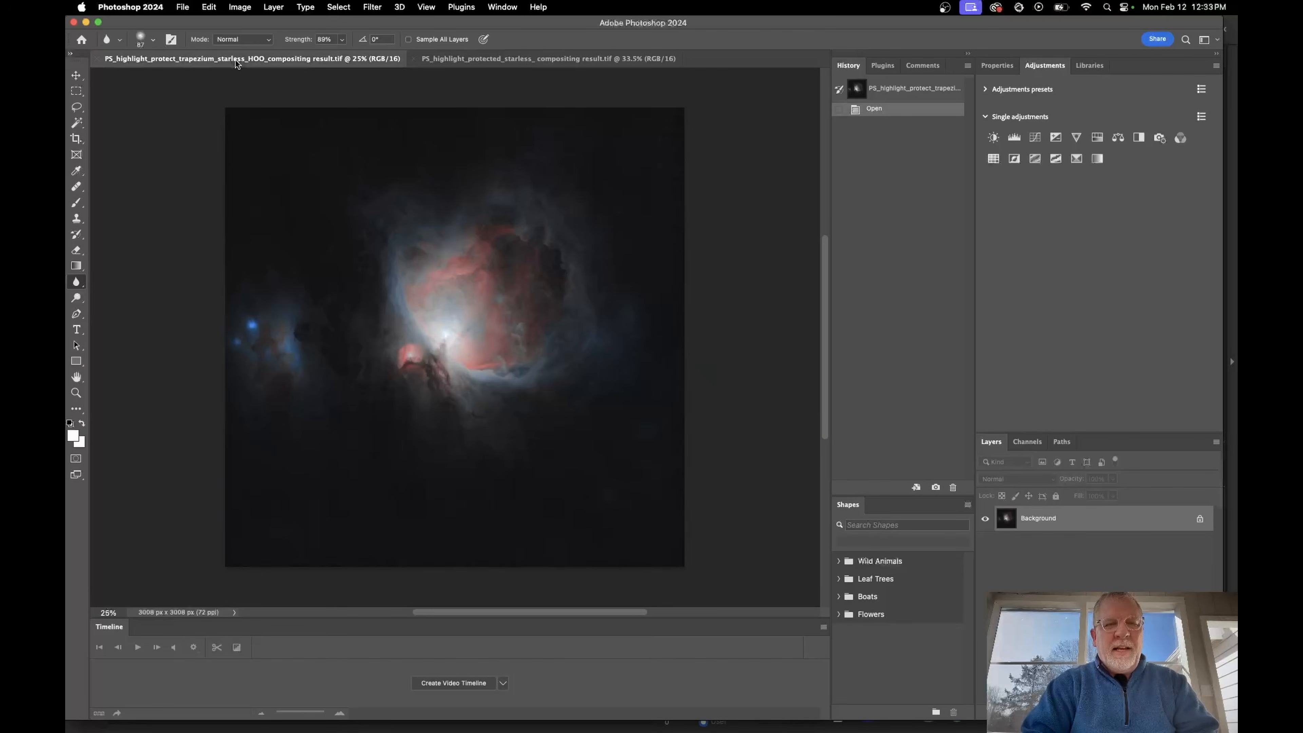
scroll(448, 348, up, 5)
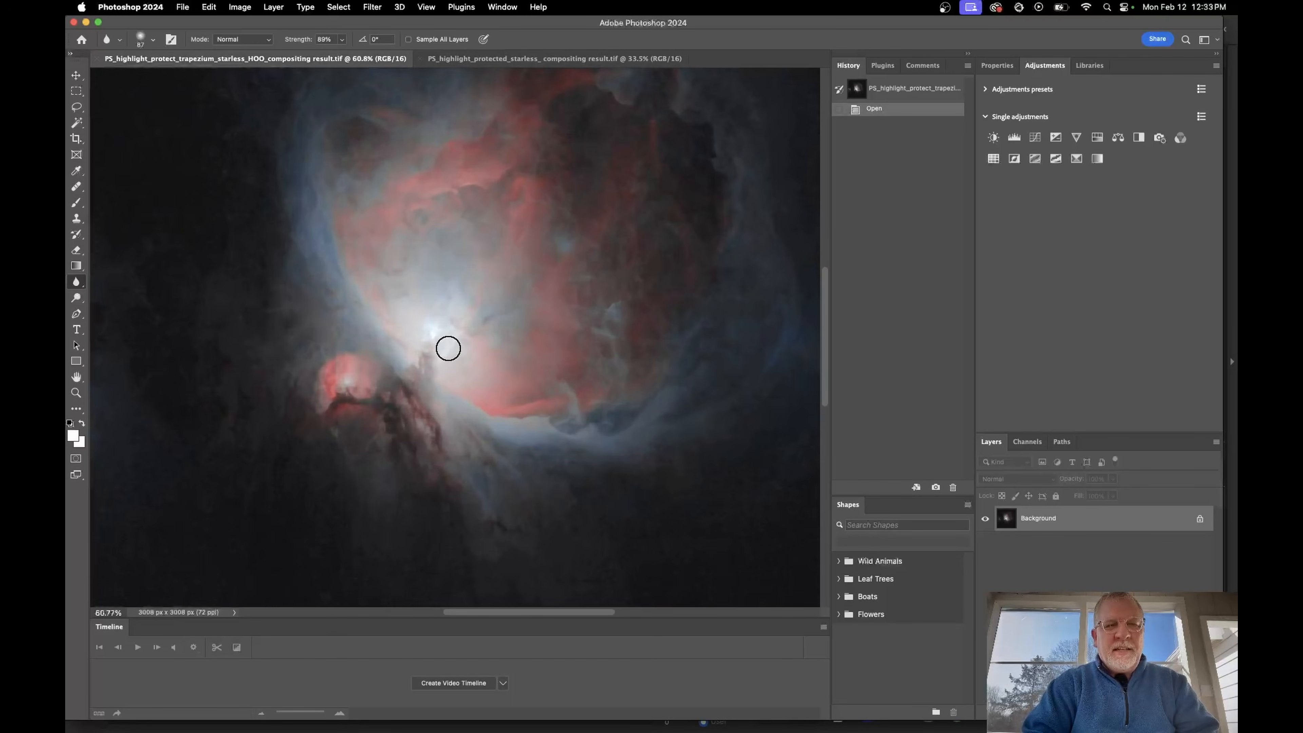
scroll(448, 349, up, 3)
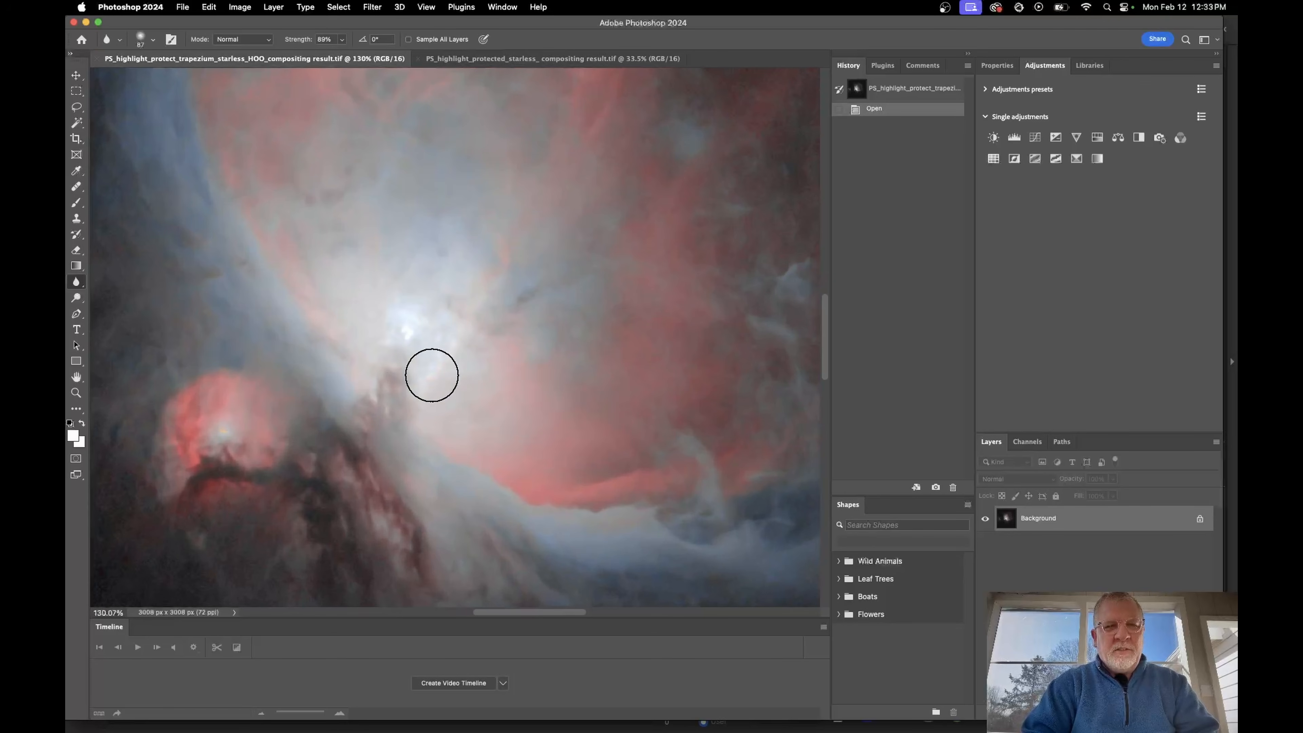
scroll(445, 356, down, 5)
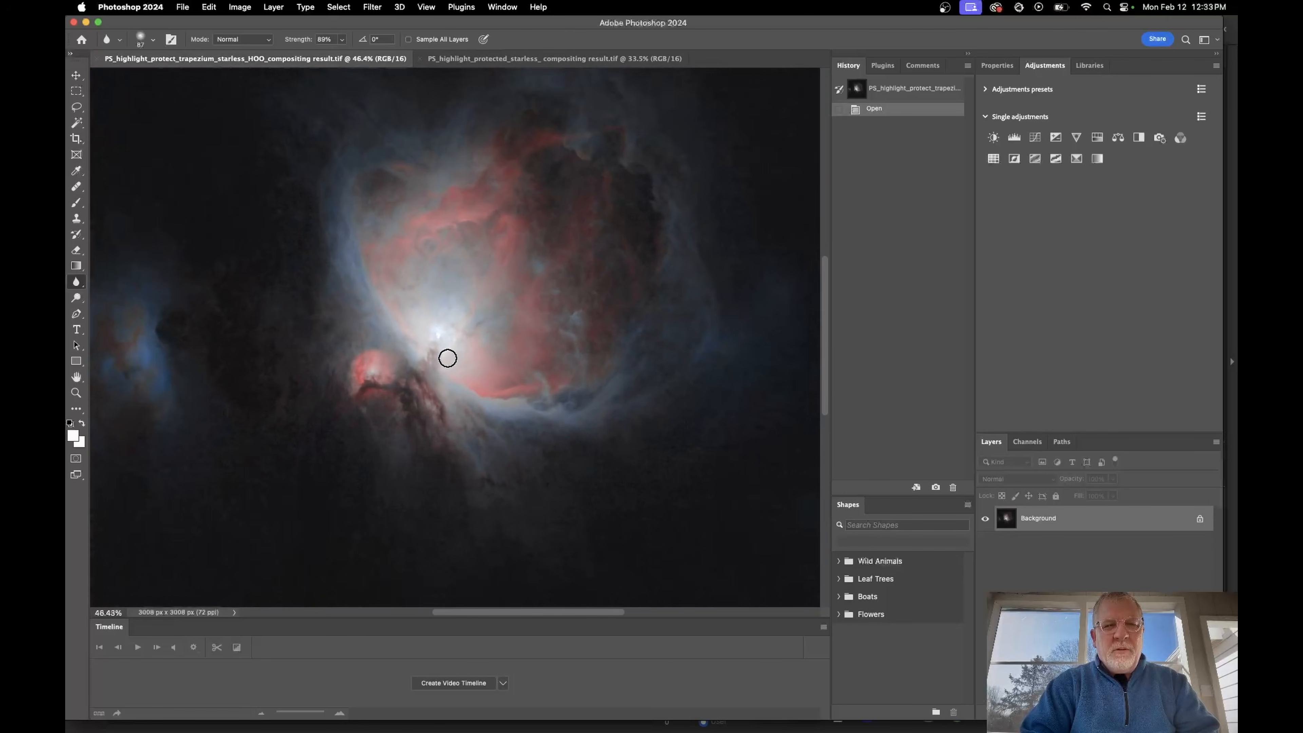
scroll(447, 357, down, 2)
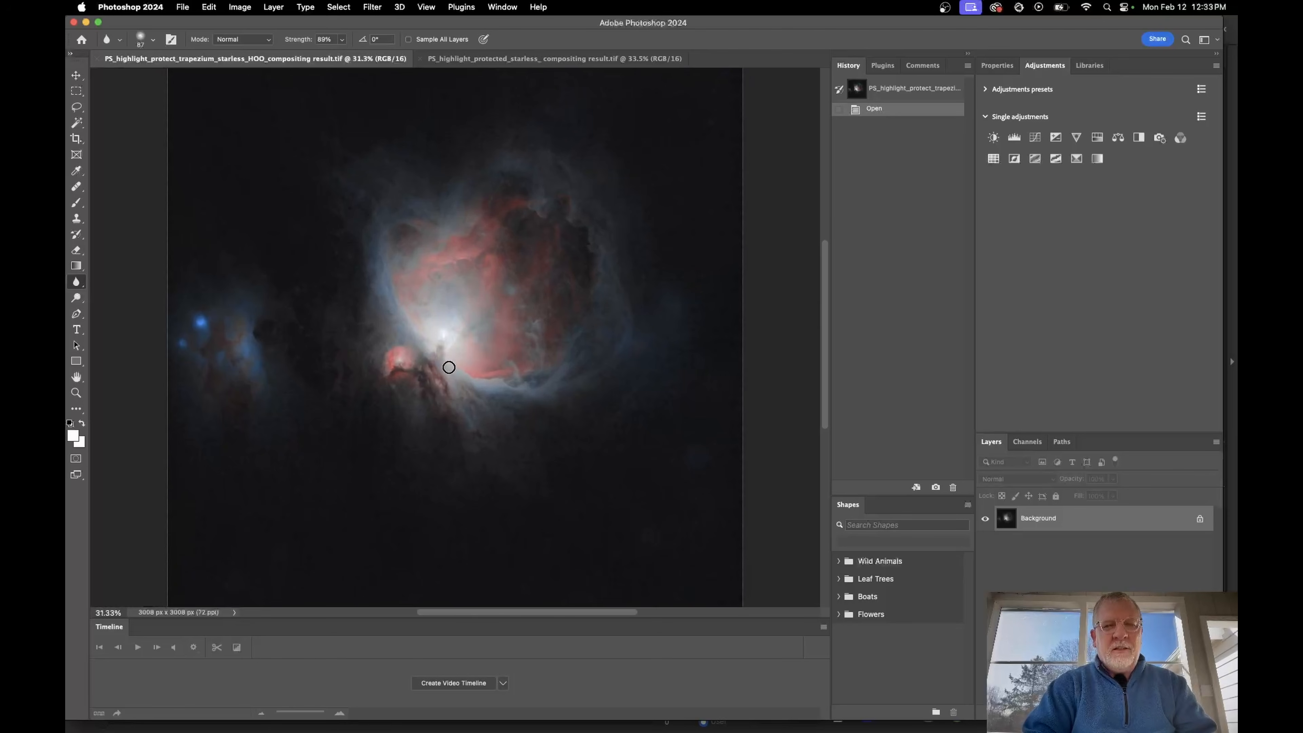
scroll(434, 321, down, 1)
scroll(434, 321, up, 1)
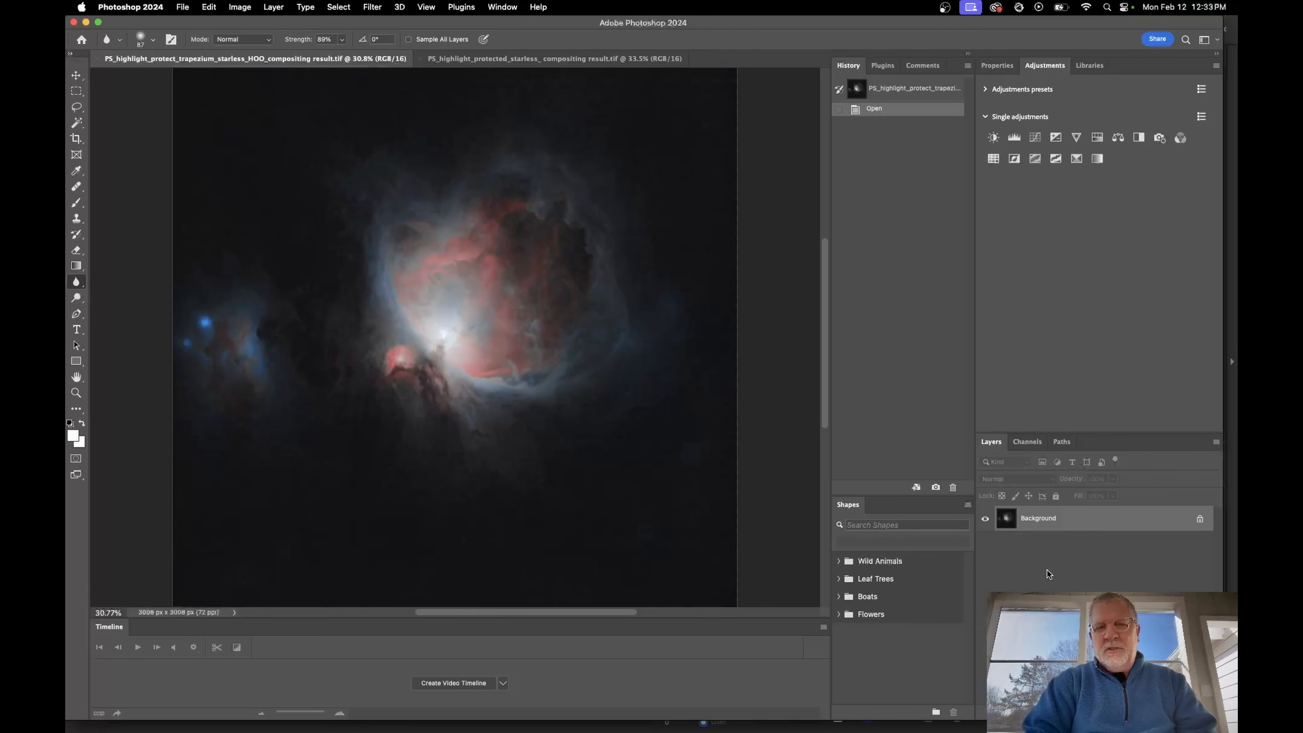
Duplicate the Background layer of the trapezium-protected starless HOO image and name the copy 10sec
right_click(1033, 521)
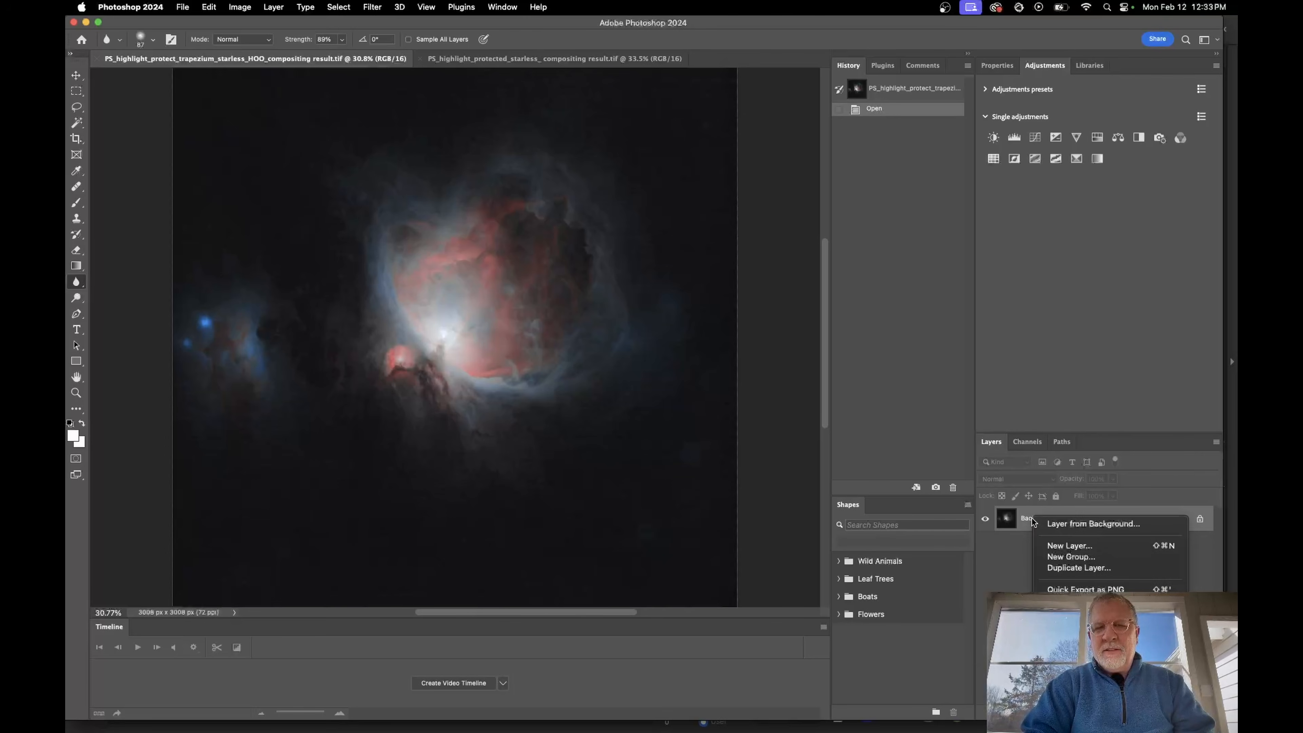
click(1099, 568)
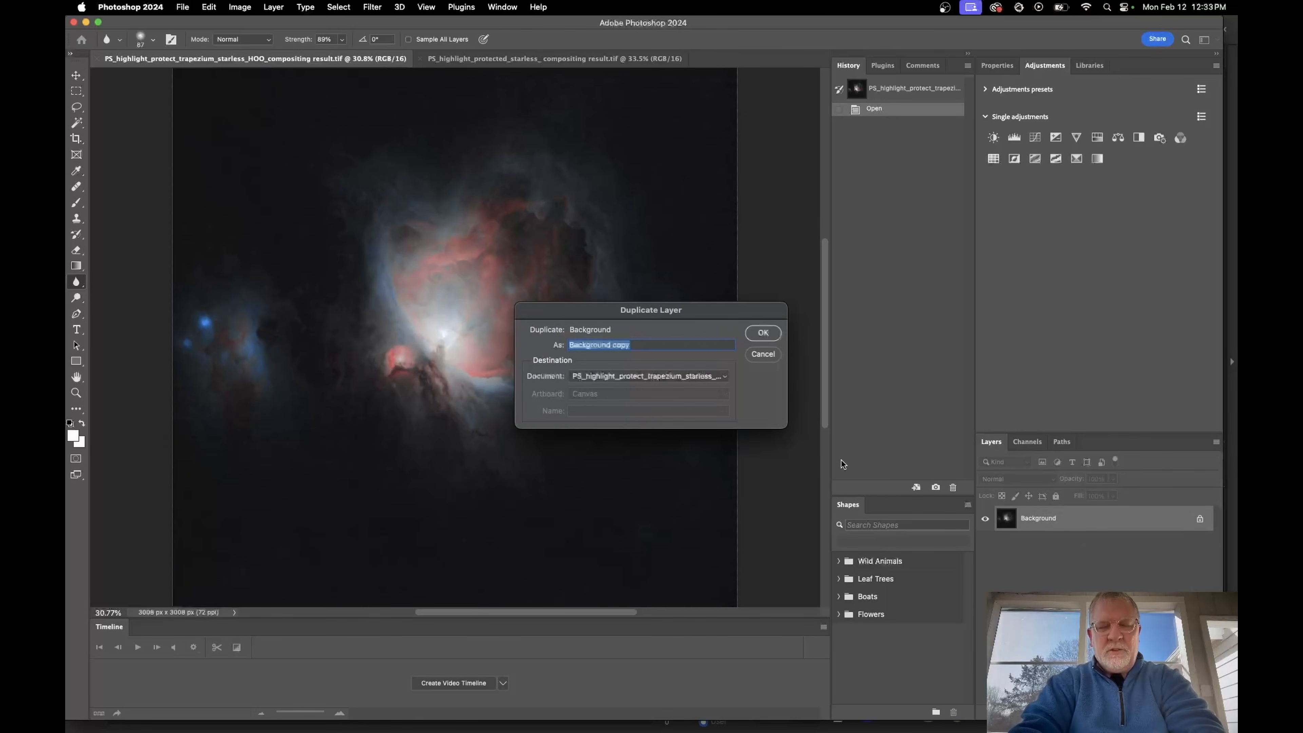
text(10)
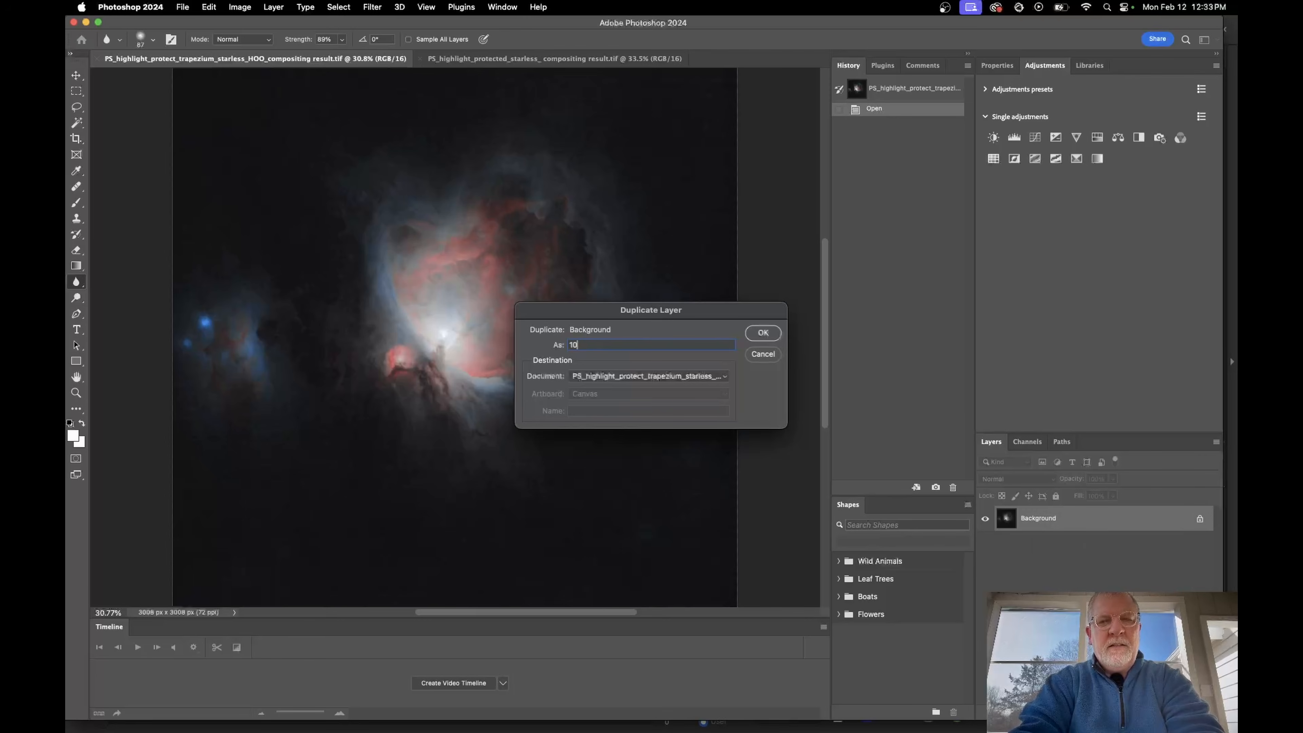
text(sec)
key(Return)
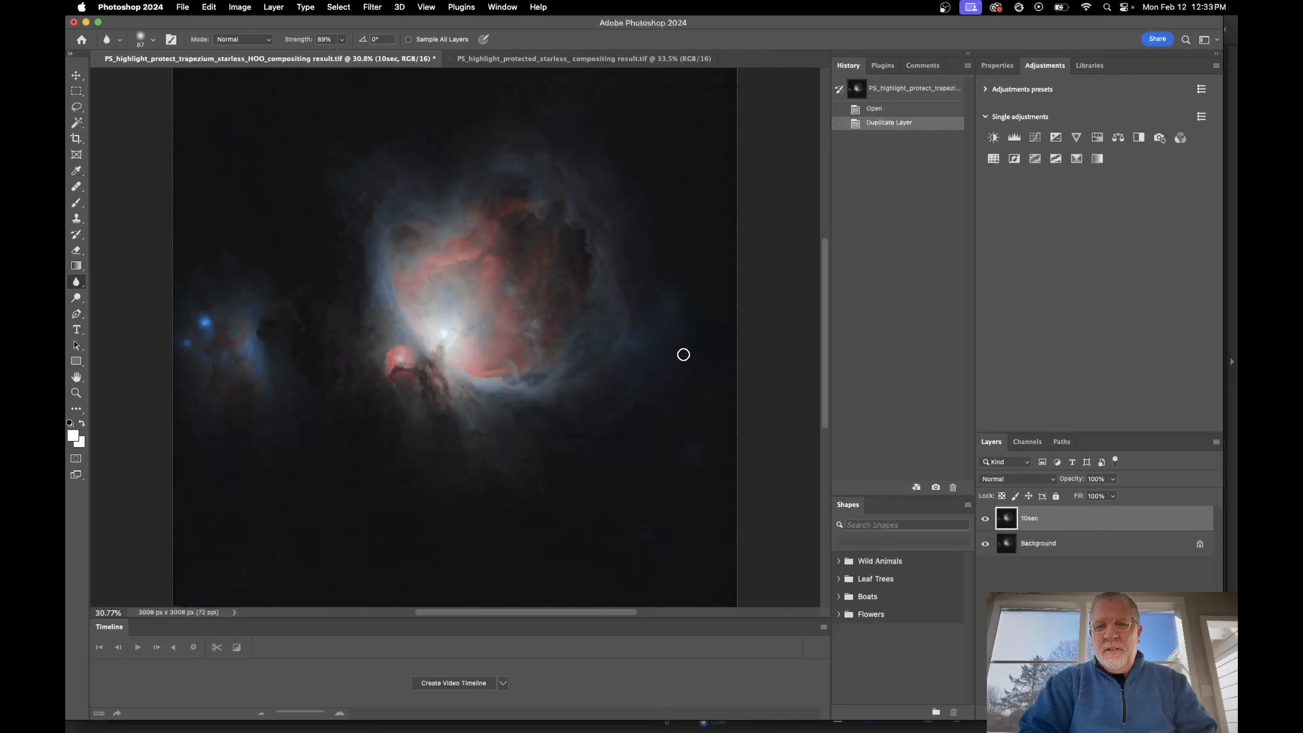
Copy the entire canvas of the highlight-protected starless image and paste it as a new layer into the trapezium-protected starless HOO document
click(560, 59)
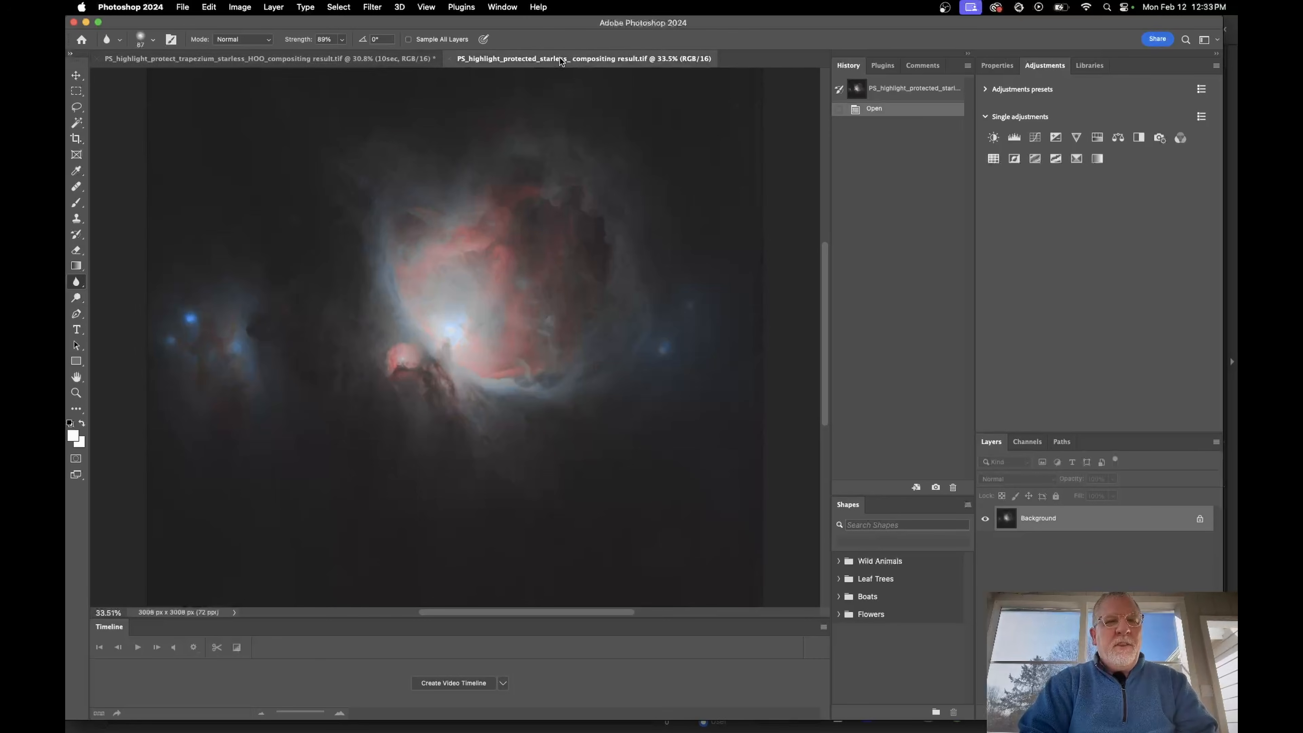
click(77, 76)
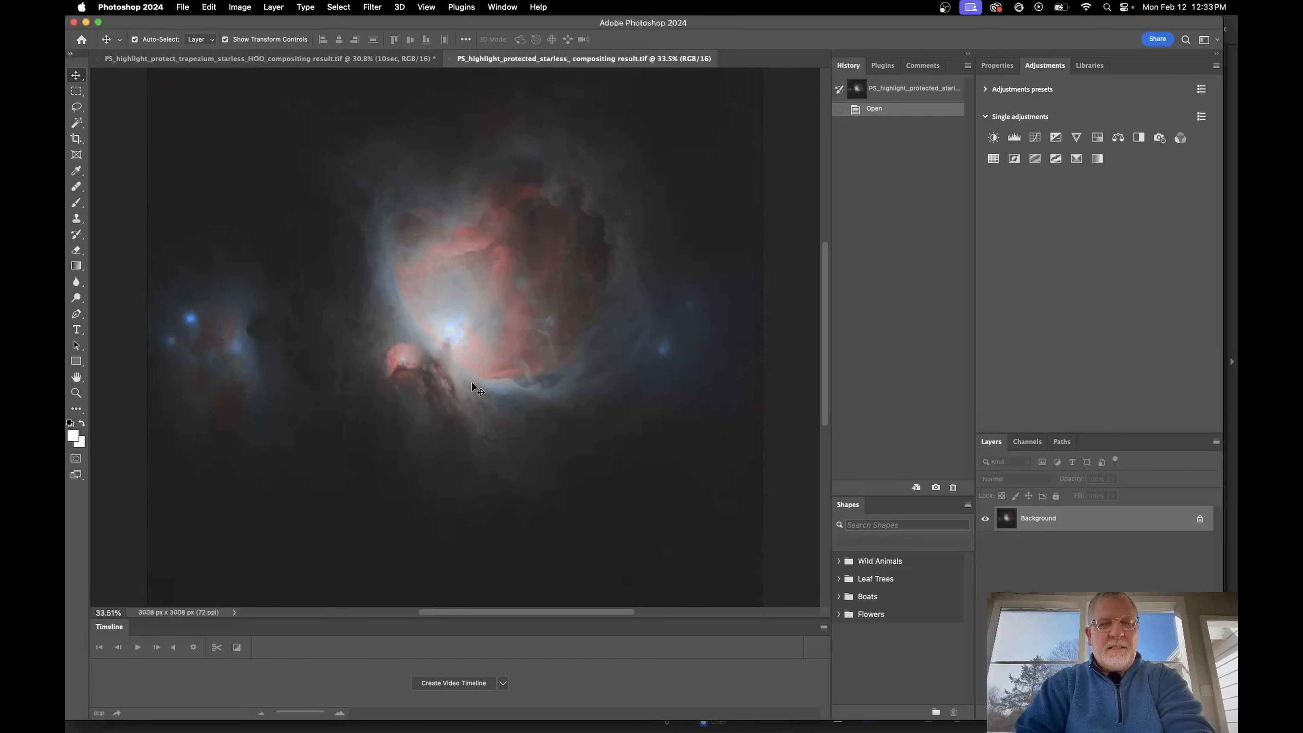
key(super+a)
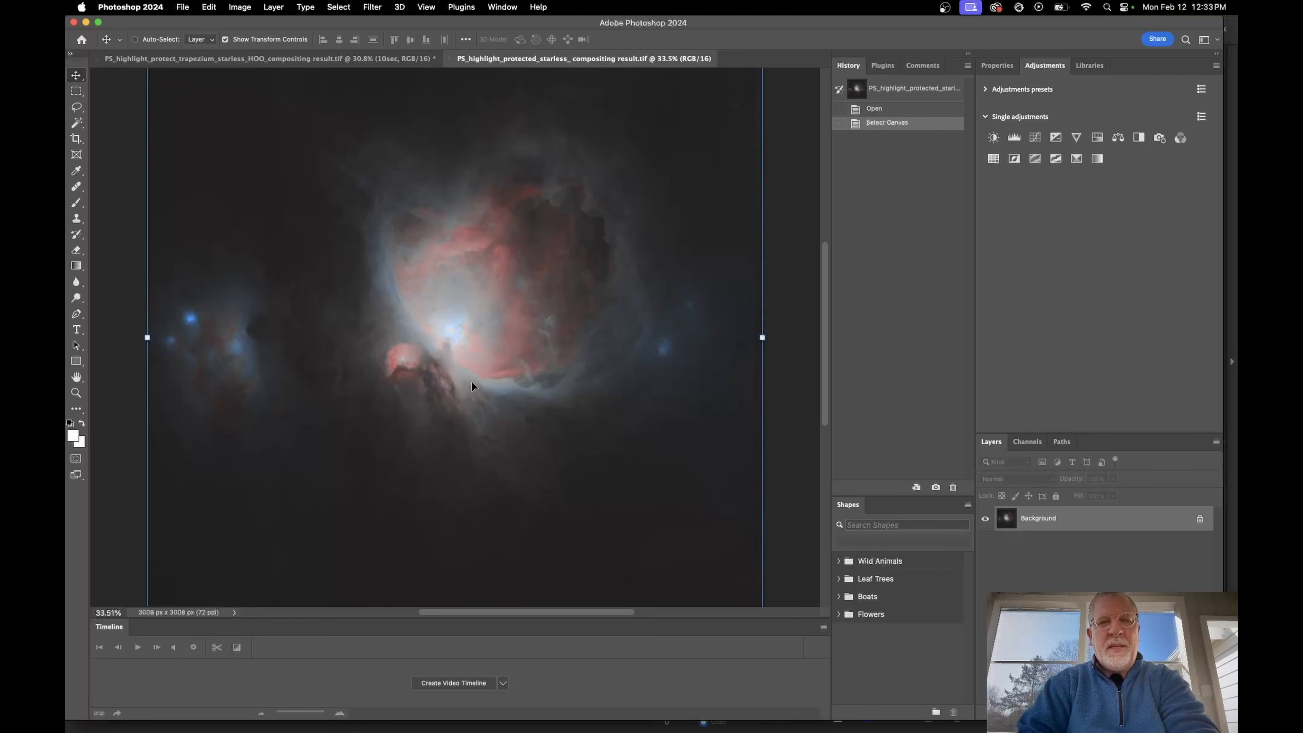
click(374, 59)
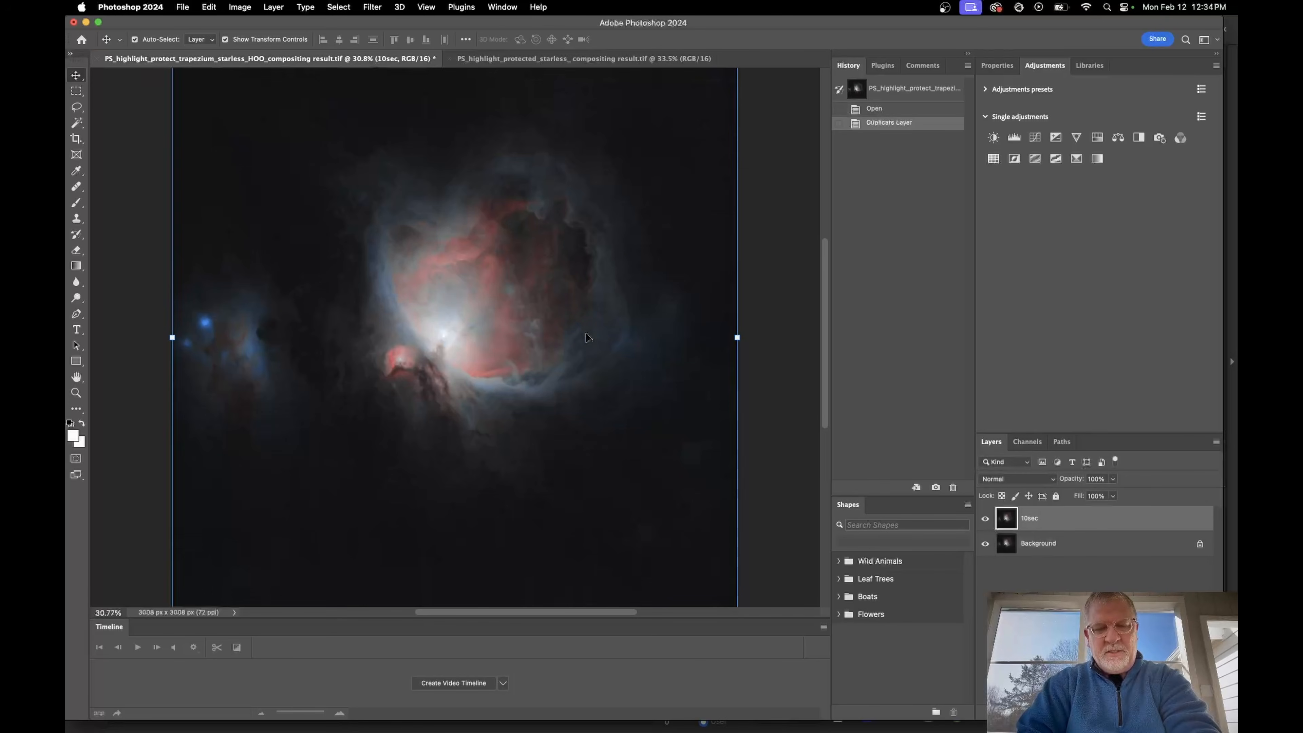
key(super+v)
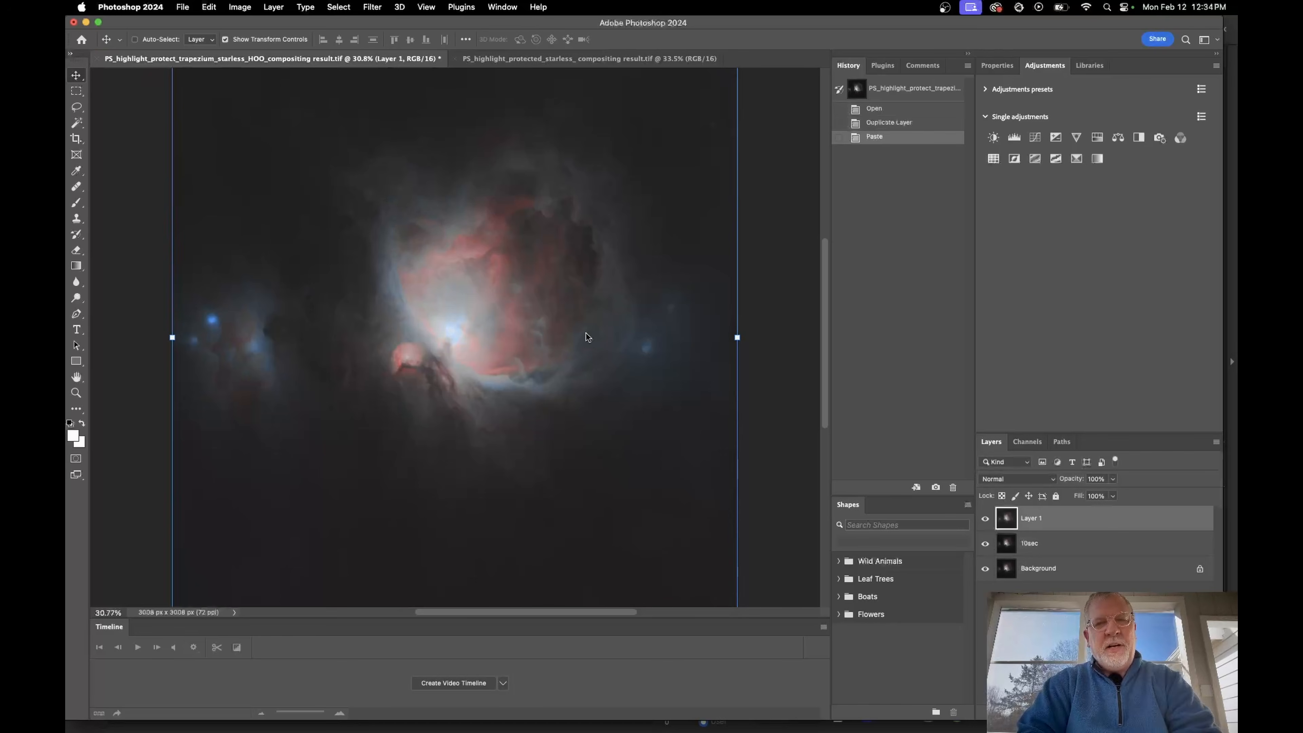
Rename the pasted layer above 10sec as 300sec
double_click(1031, 519)
text(30)
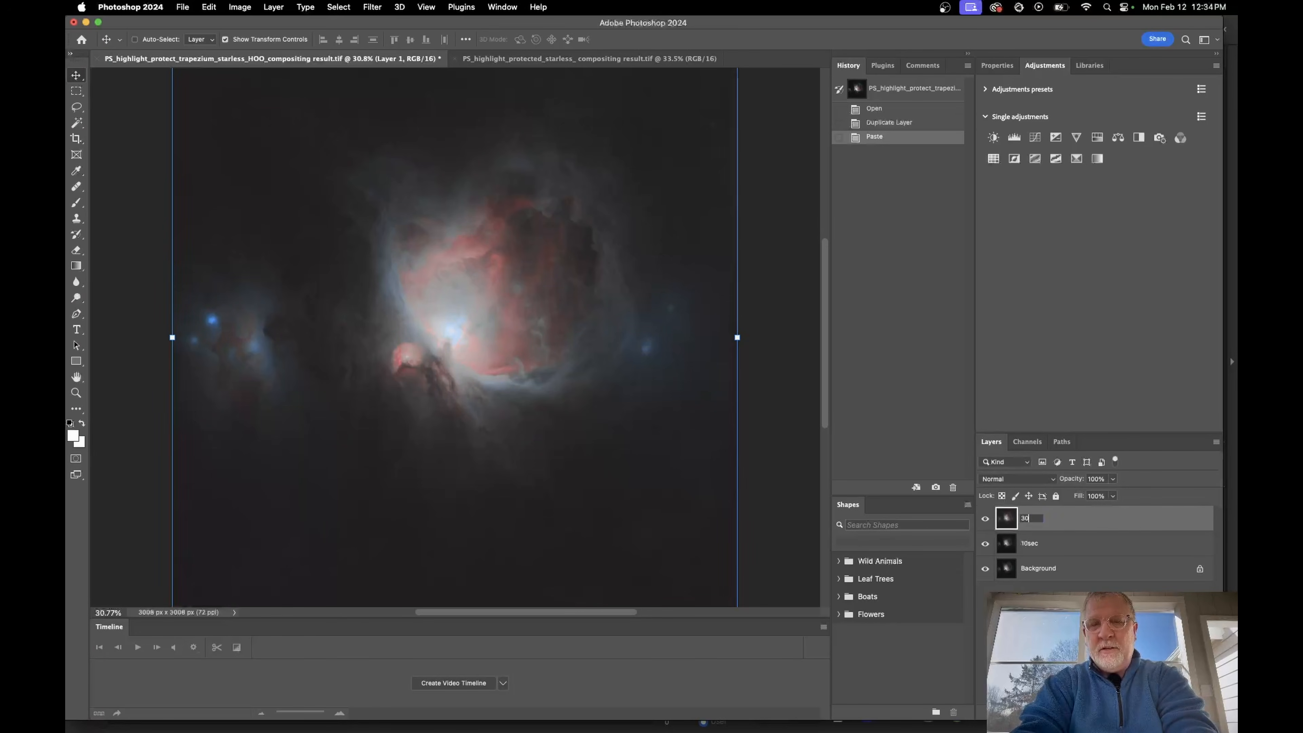
text(0sec)
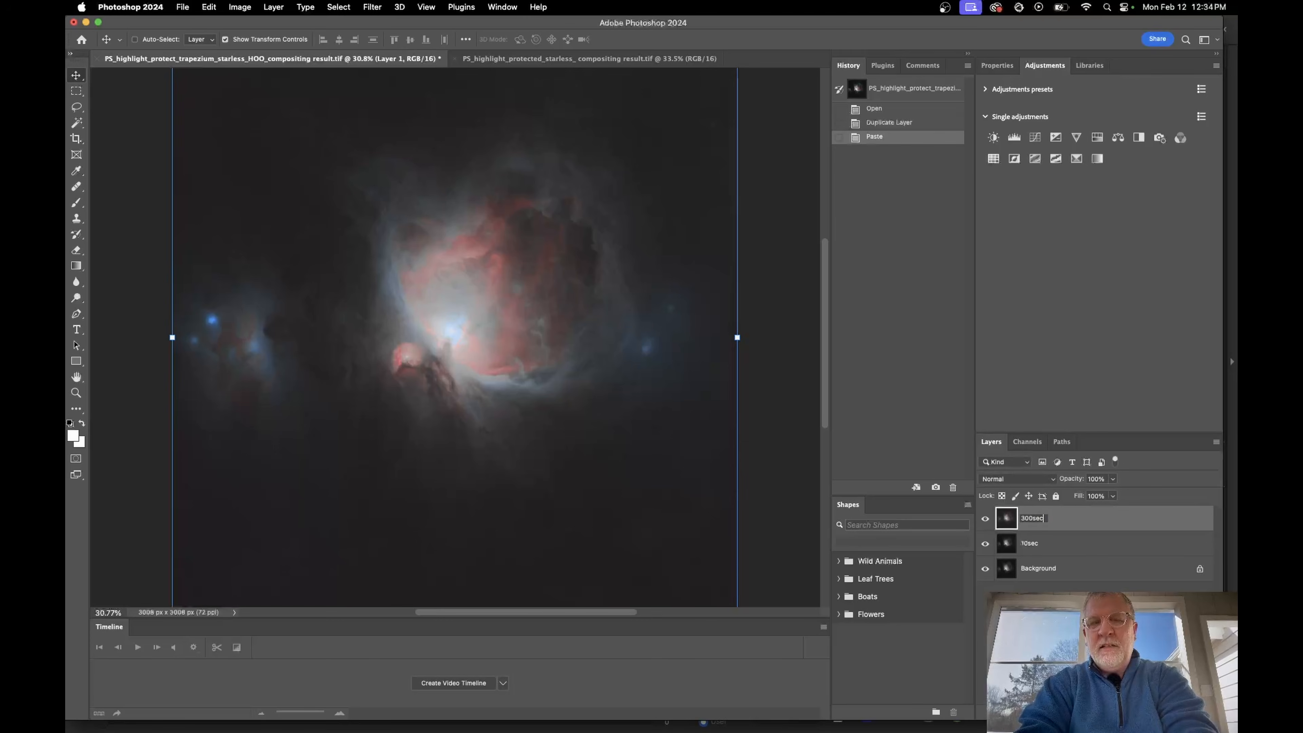
key(Return)
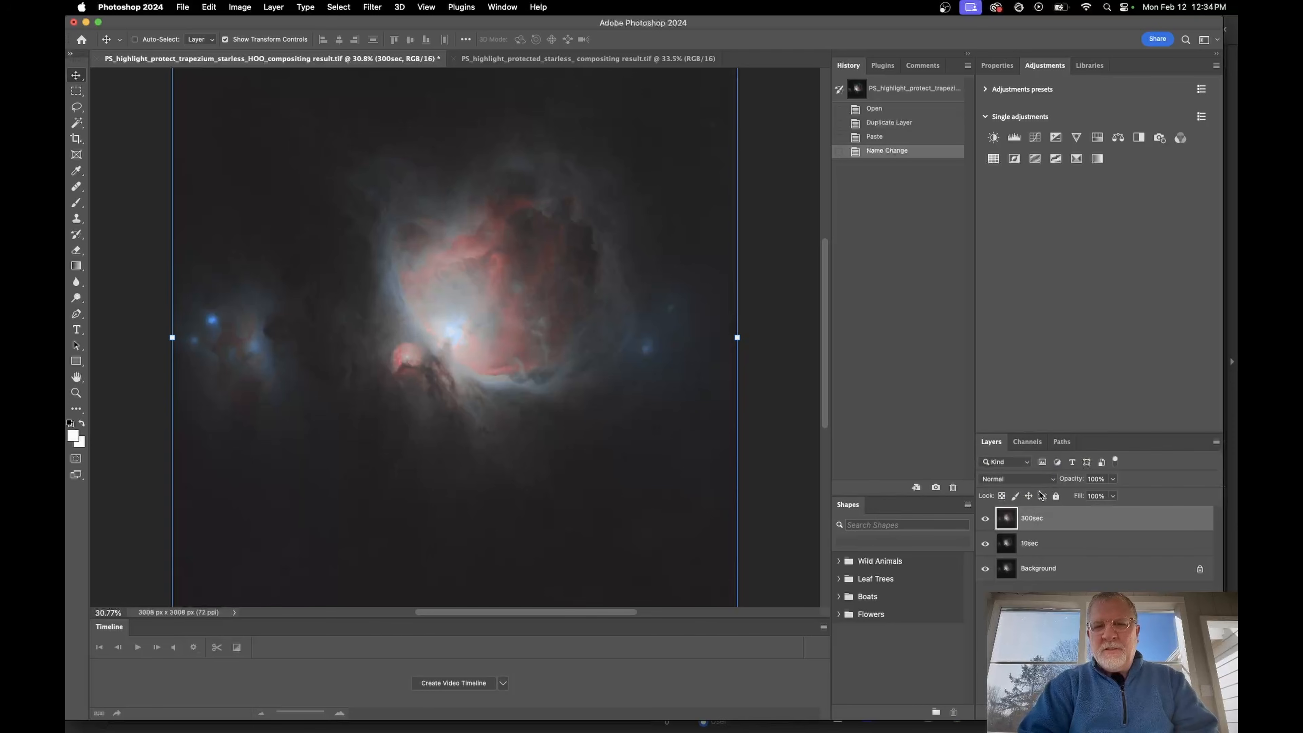
Select the 300sec and 10sec layers together, try the Multiply blend mode on them, and set both to Lighten
click(1028, 480)
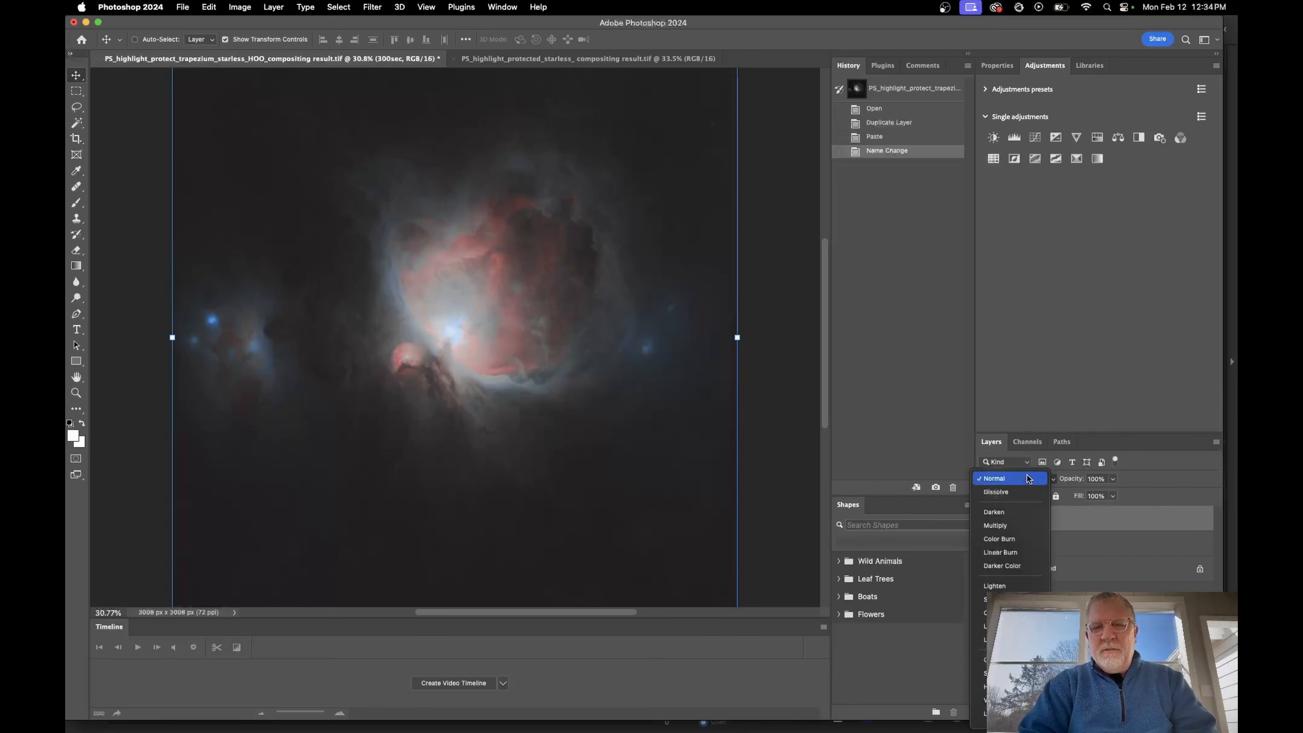
click(1120, 544)
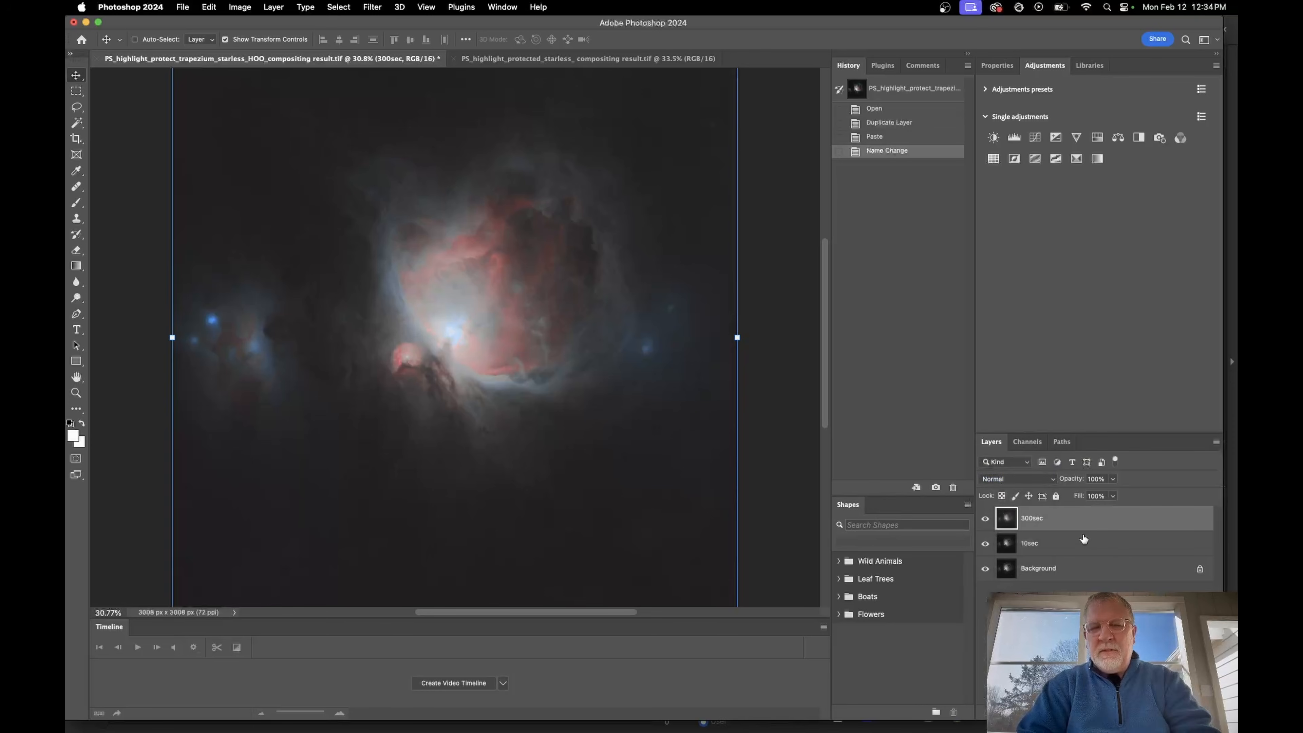
shift+click(1077, 546)
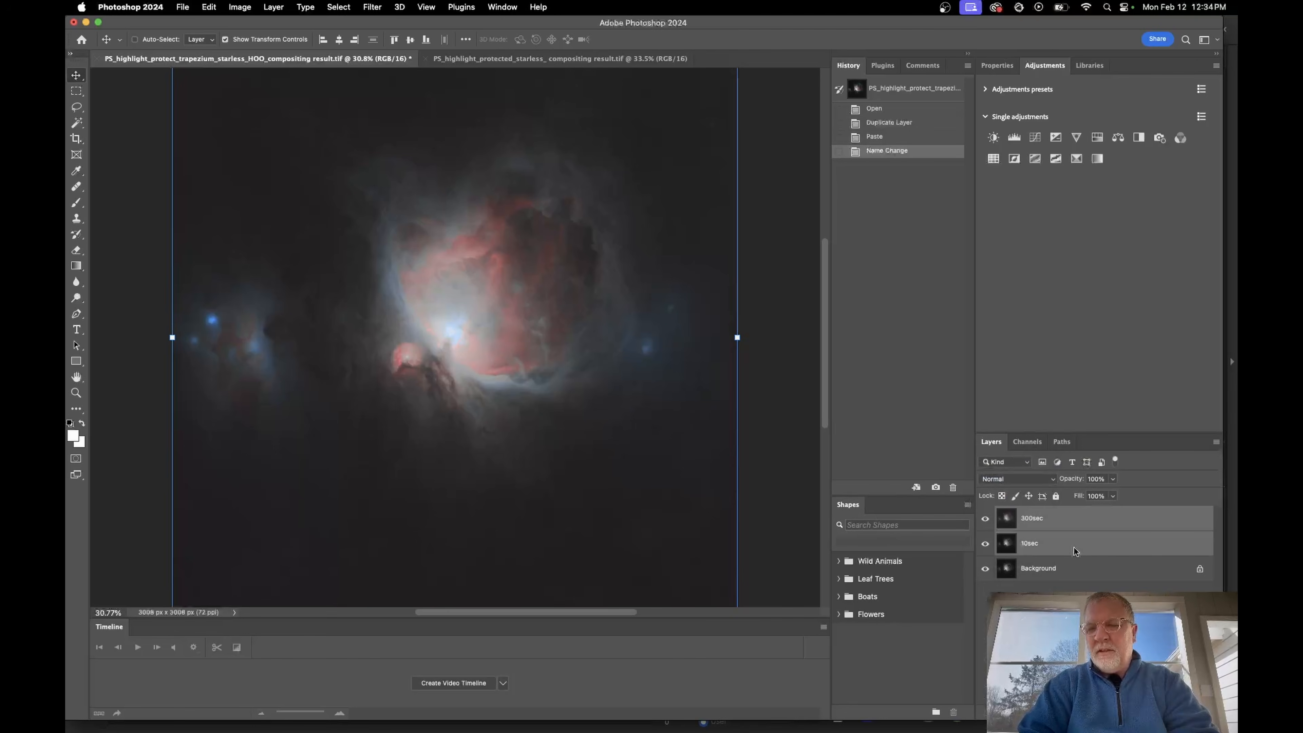
click(1034, 481)
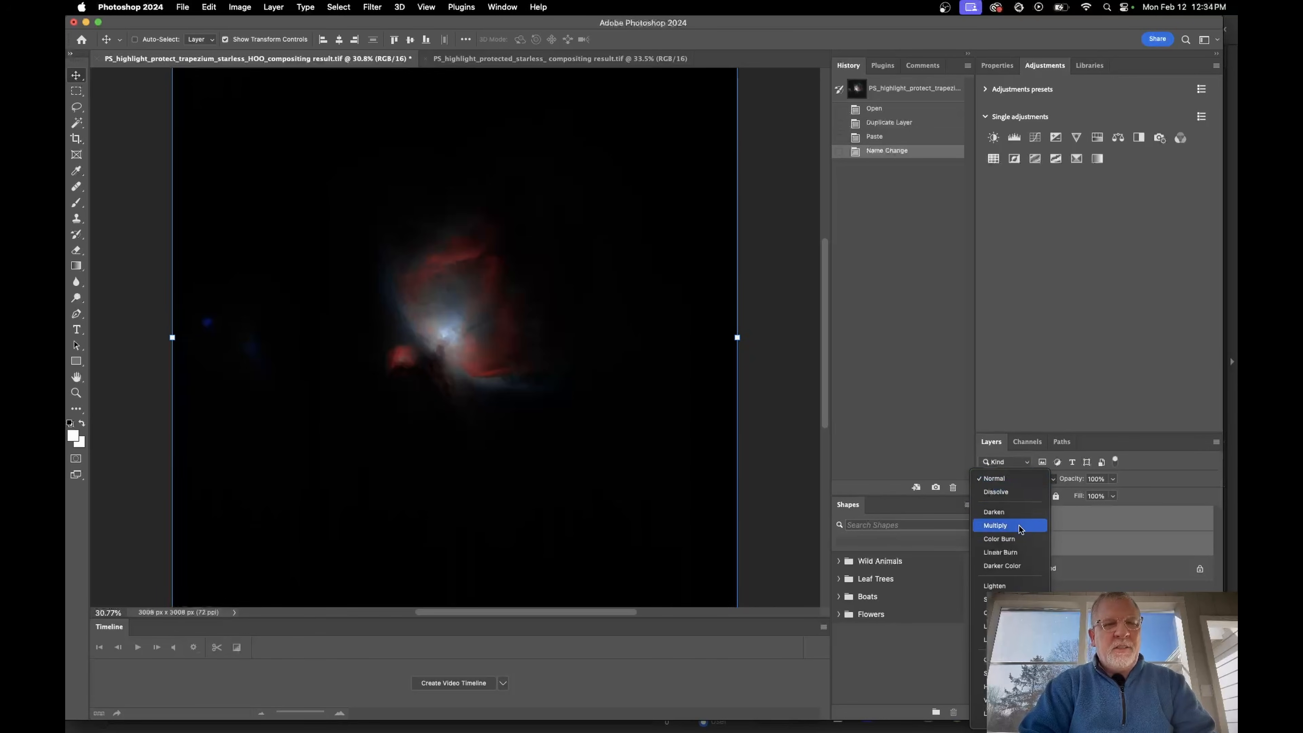
click(1018, 526)
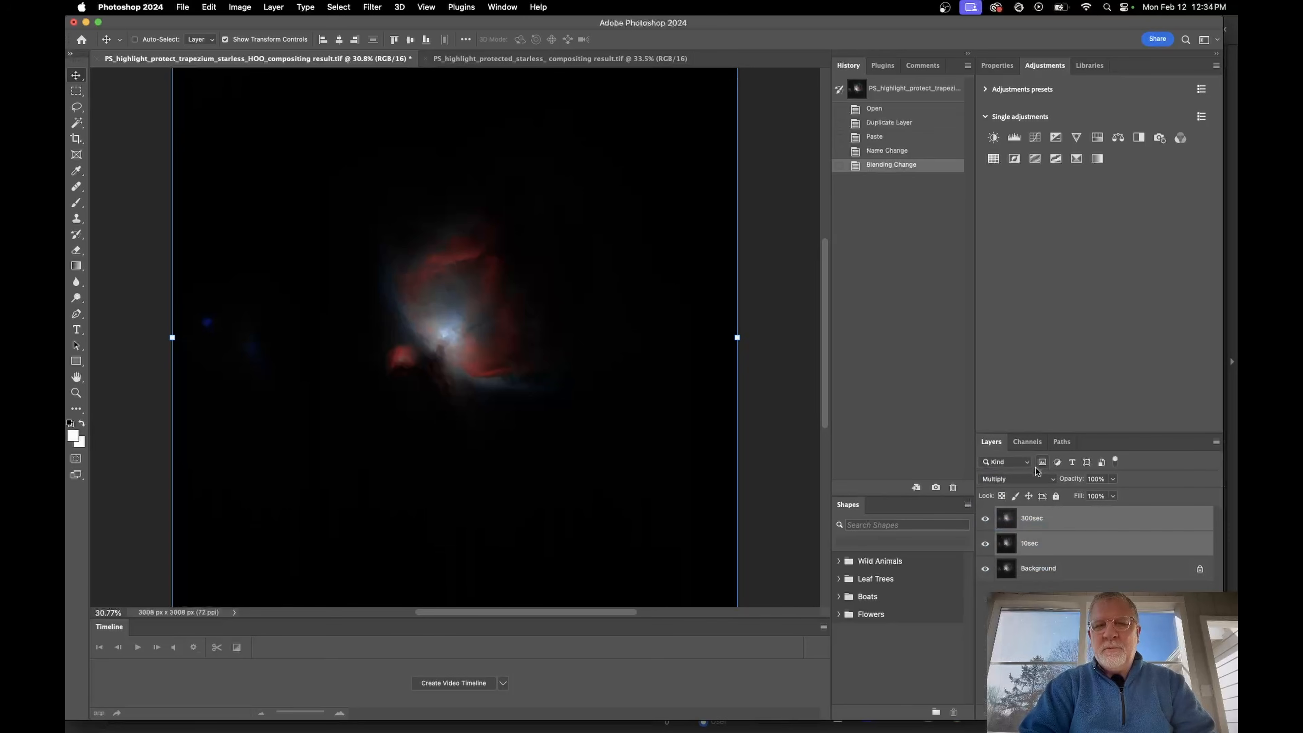
click(1040, 478)
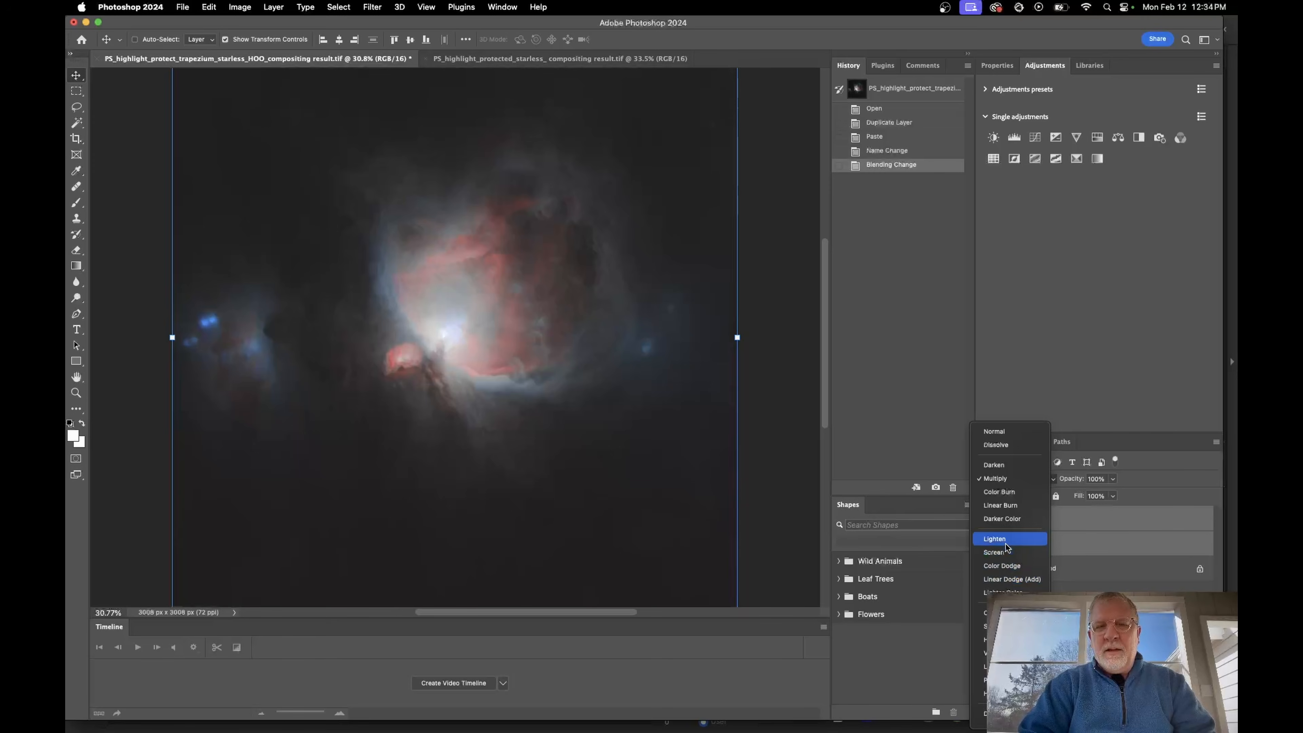
click(1008, 541)
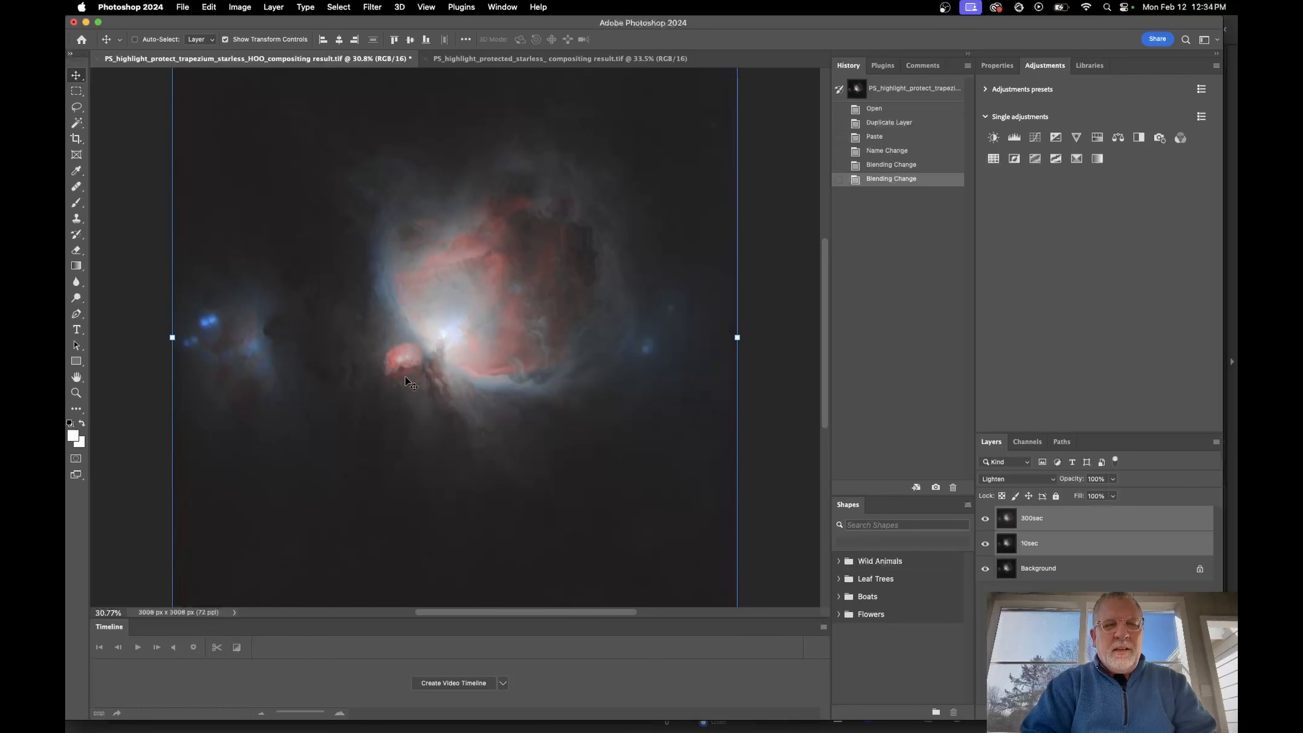
Examine how the 300sec and 10sec layers line up around the nebula's bright core and the small red lobe beside it
scroll(405, 376, up, 5)
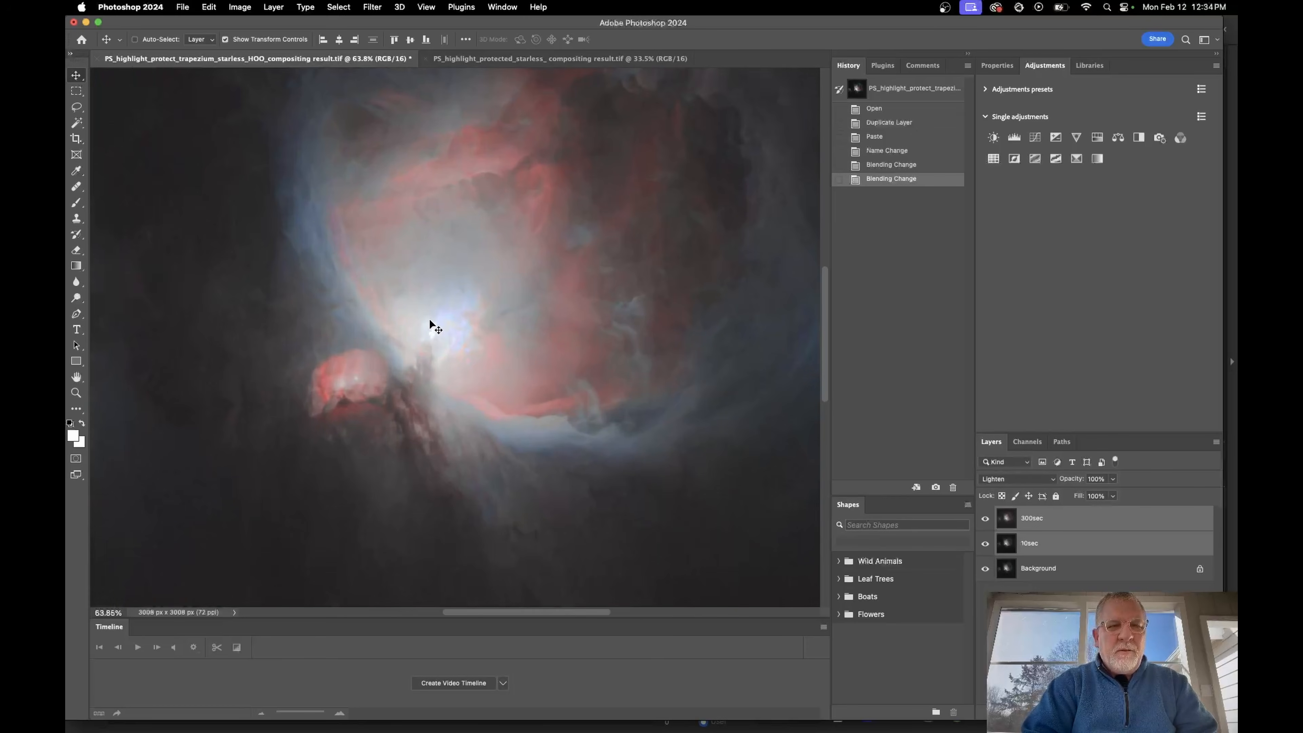
scroll(299, 440, up, 5)
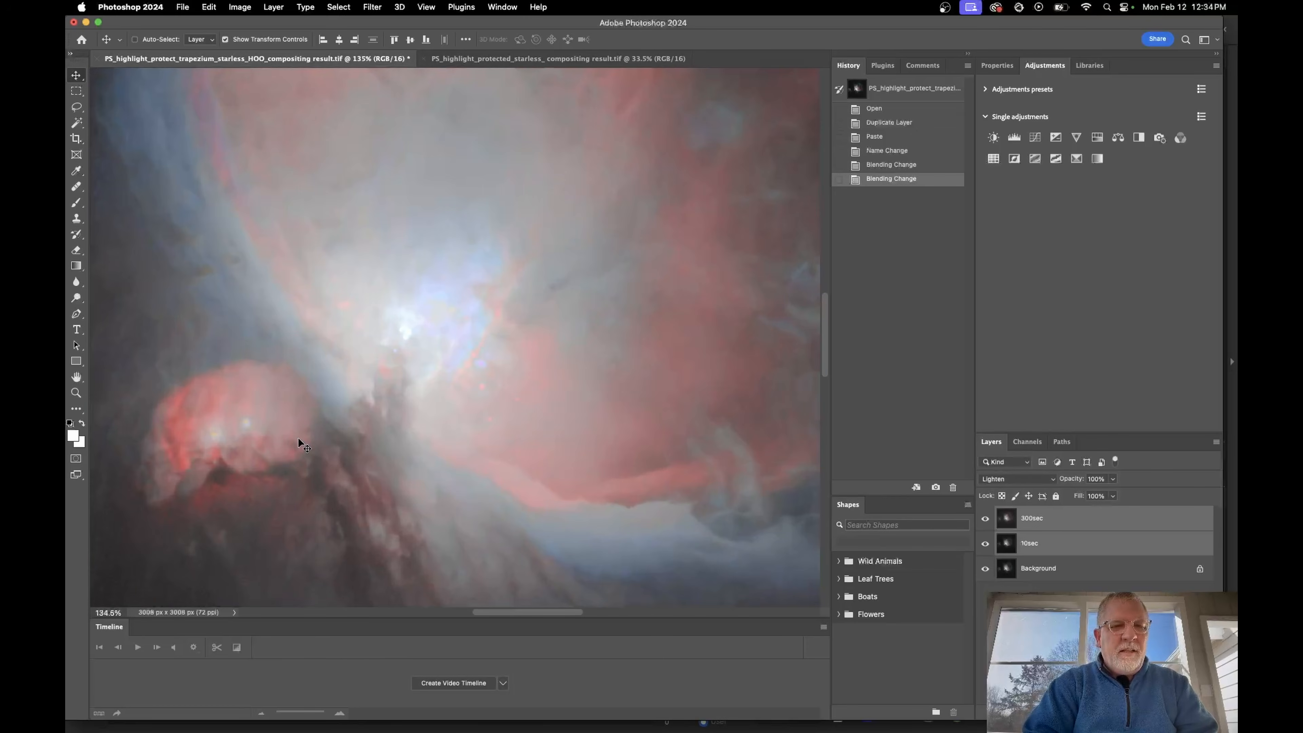
scroll(308, 403, left, 10)
scroll(308, 403, down, 3)
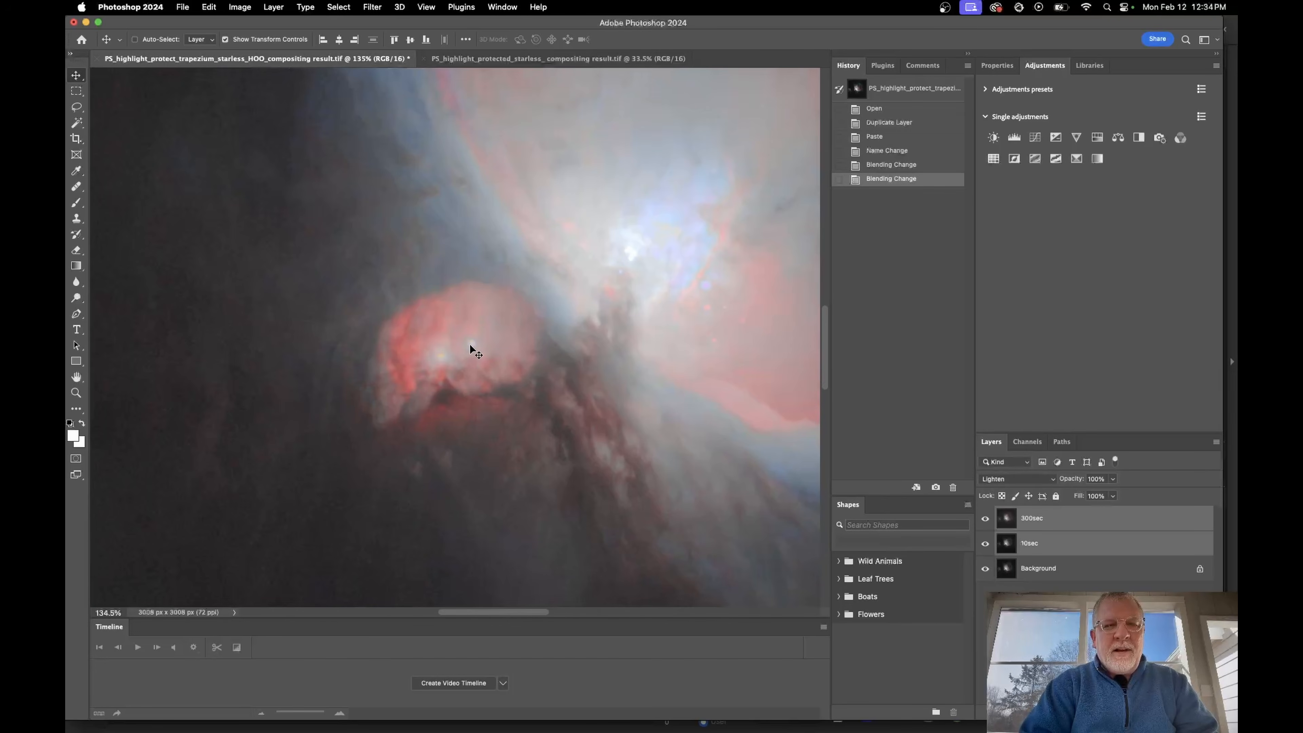
scroll(500, 379, down, 10)
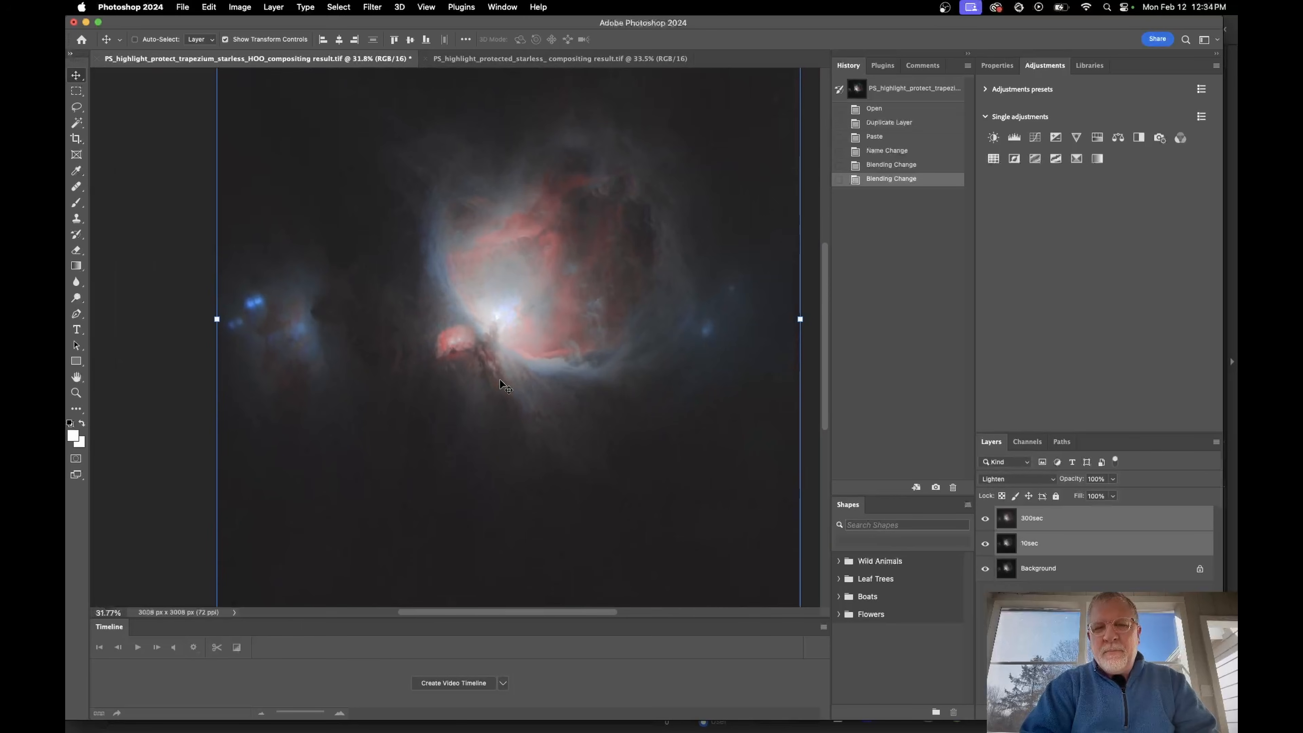
Set the blend mode of the selected 300sec and 10sec layers to Screen, and deselect both layers
click(1001, 479)
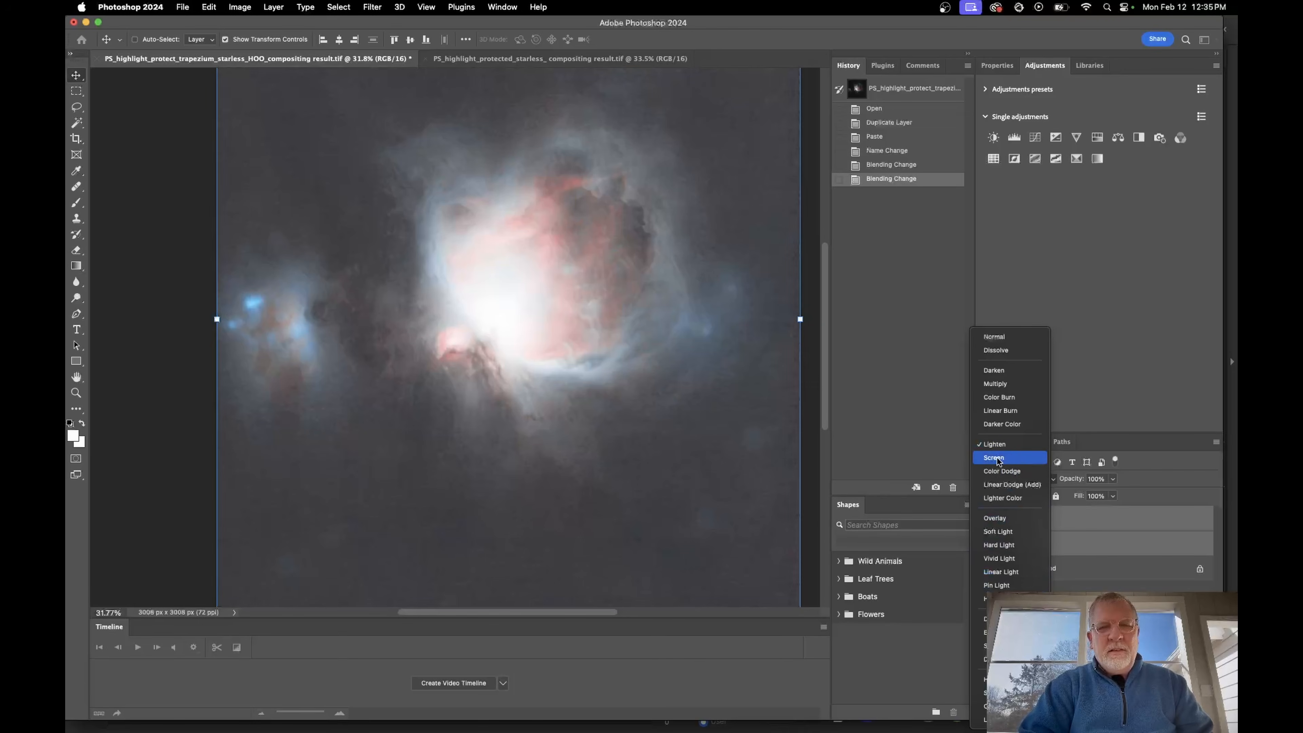
click(999, 459)
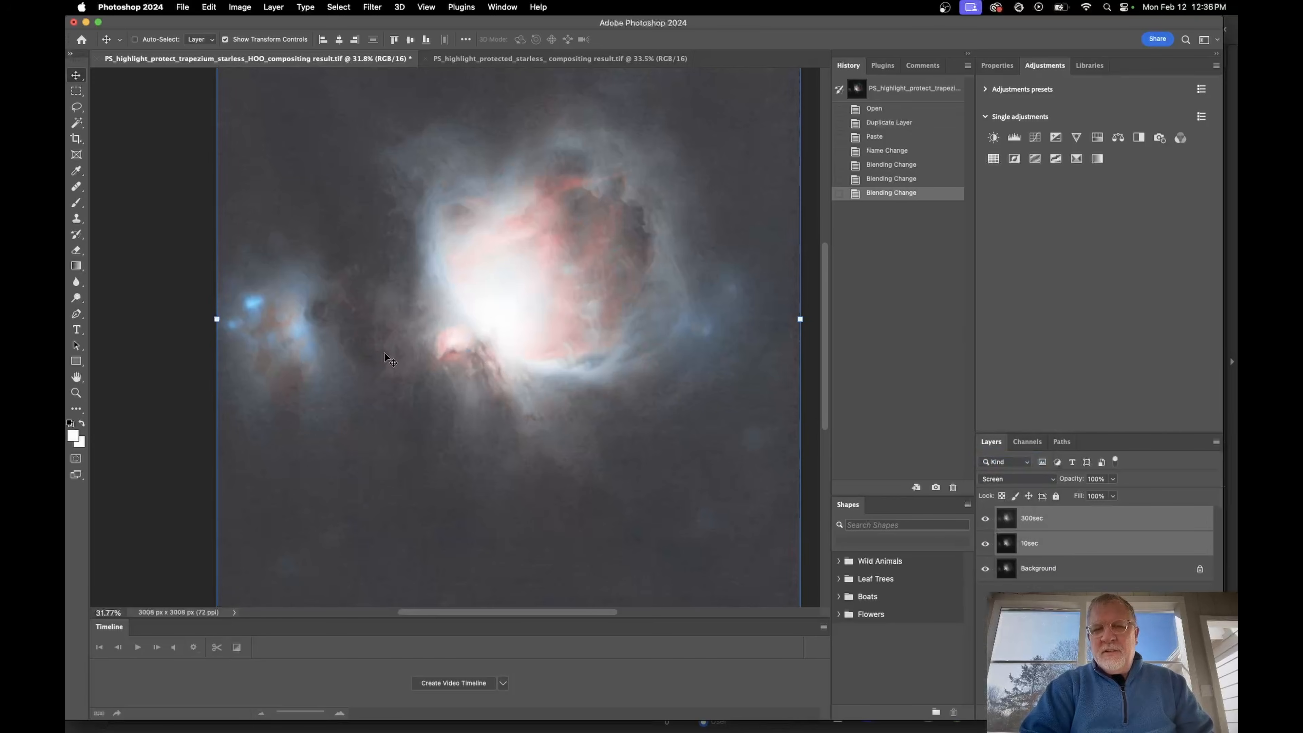
click(1068, 619)
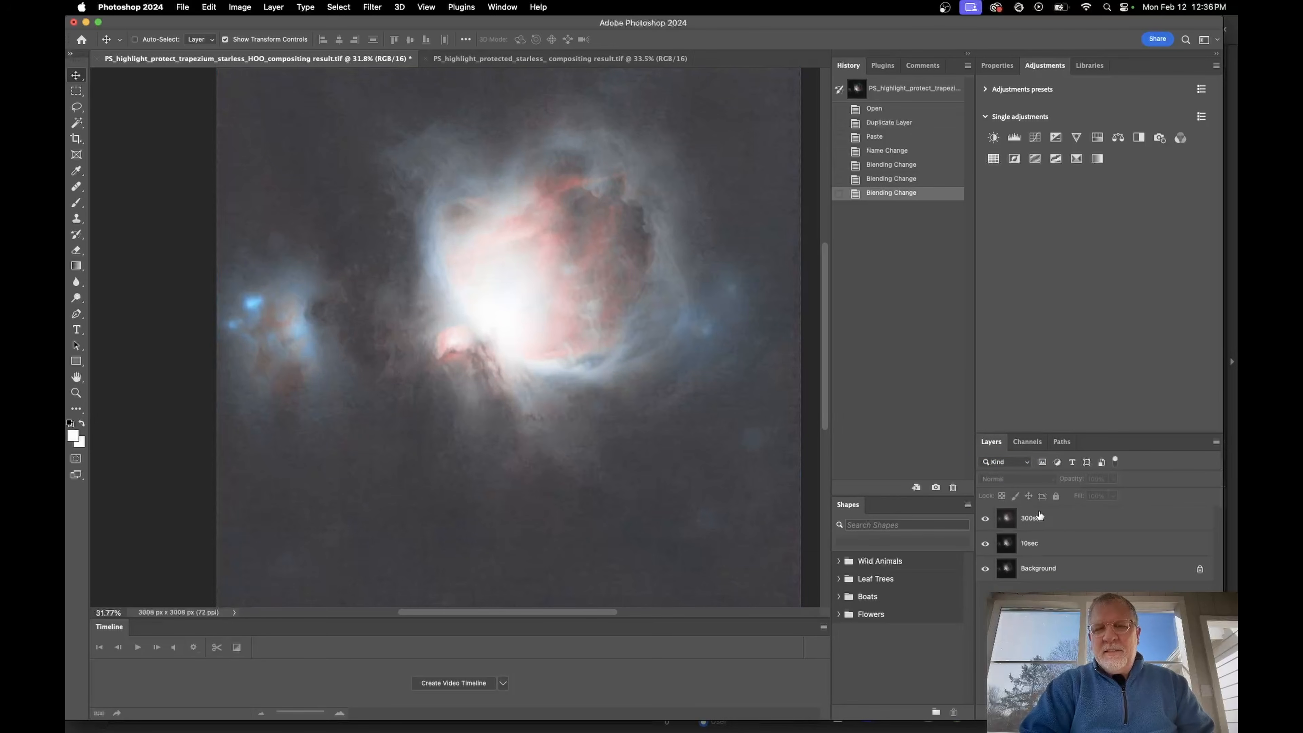
Select only the 300sec layer and set its blend mode to Lighten
click(1073, 522)
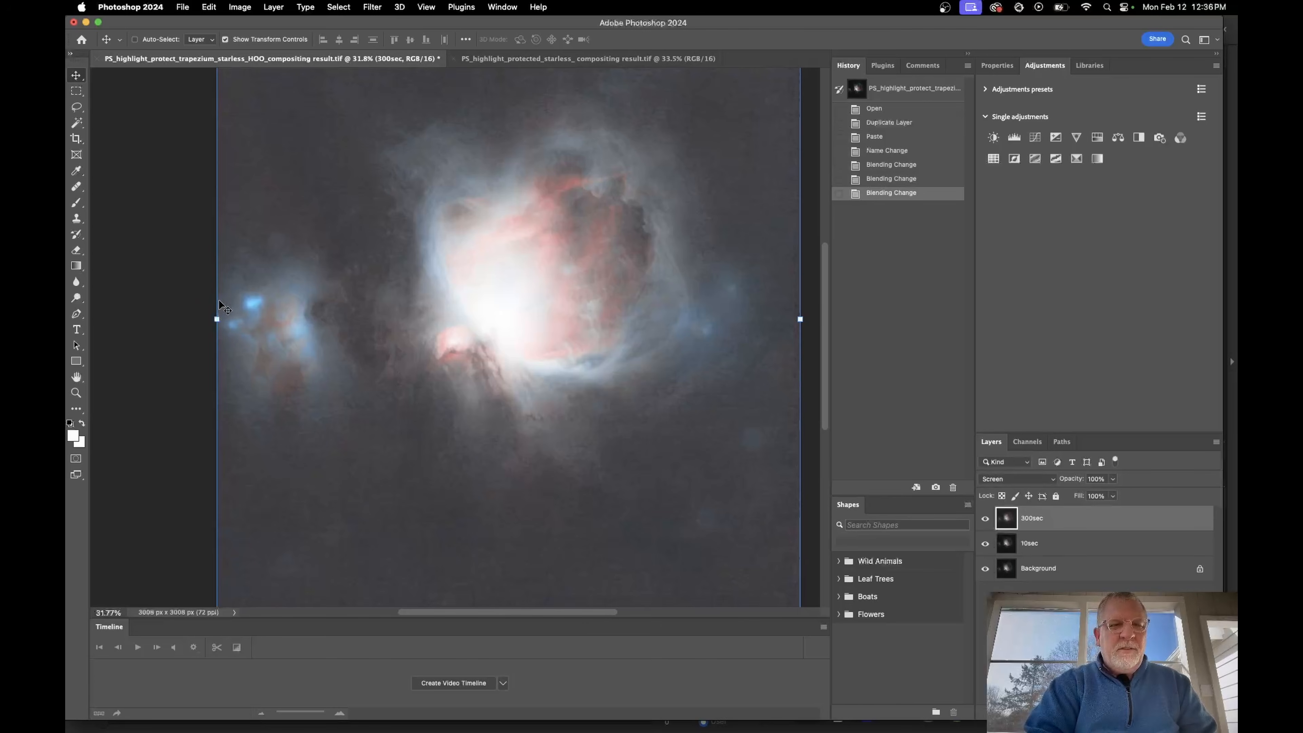
scroll(254, 318, up, 5)
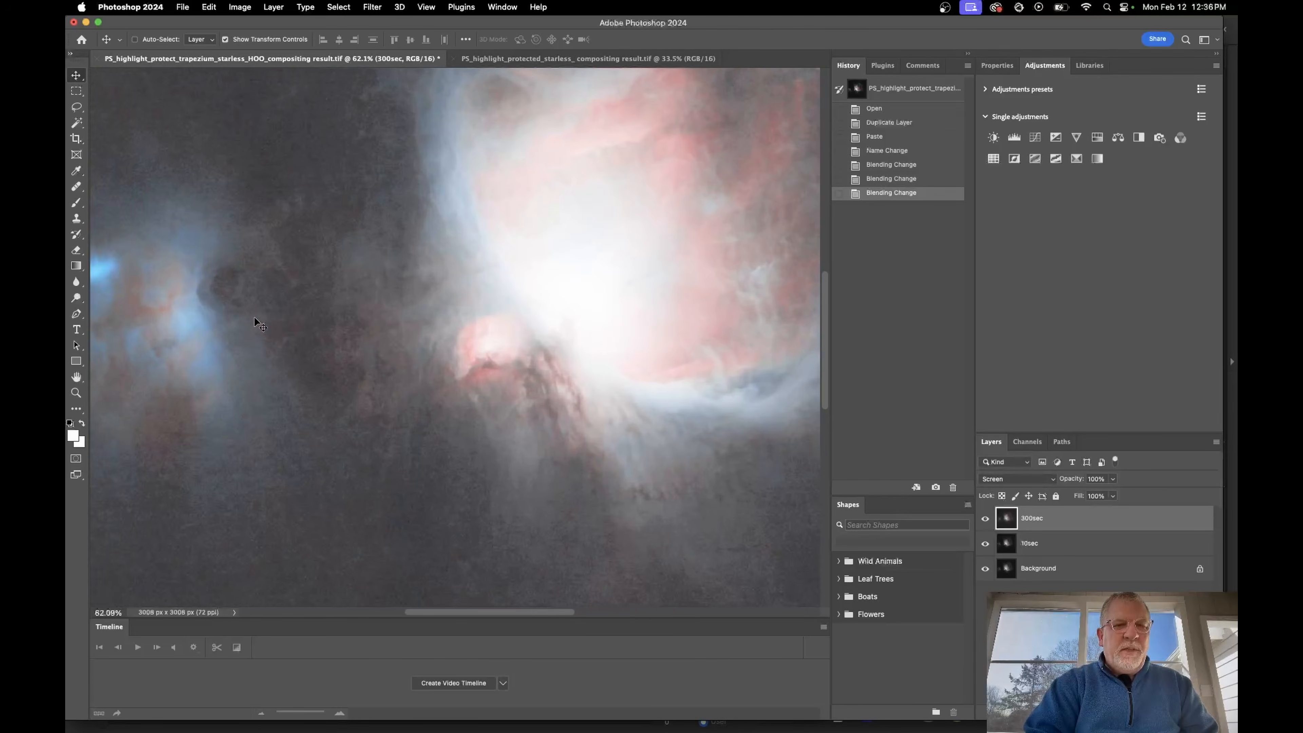
scroll(339, 322, up, 5)
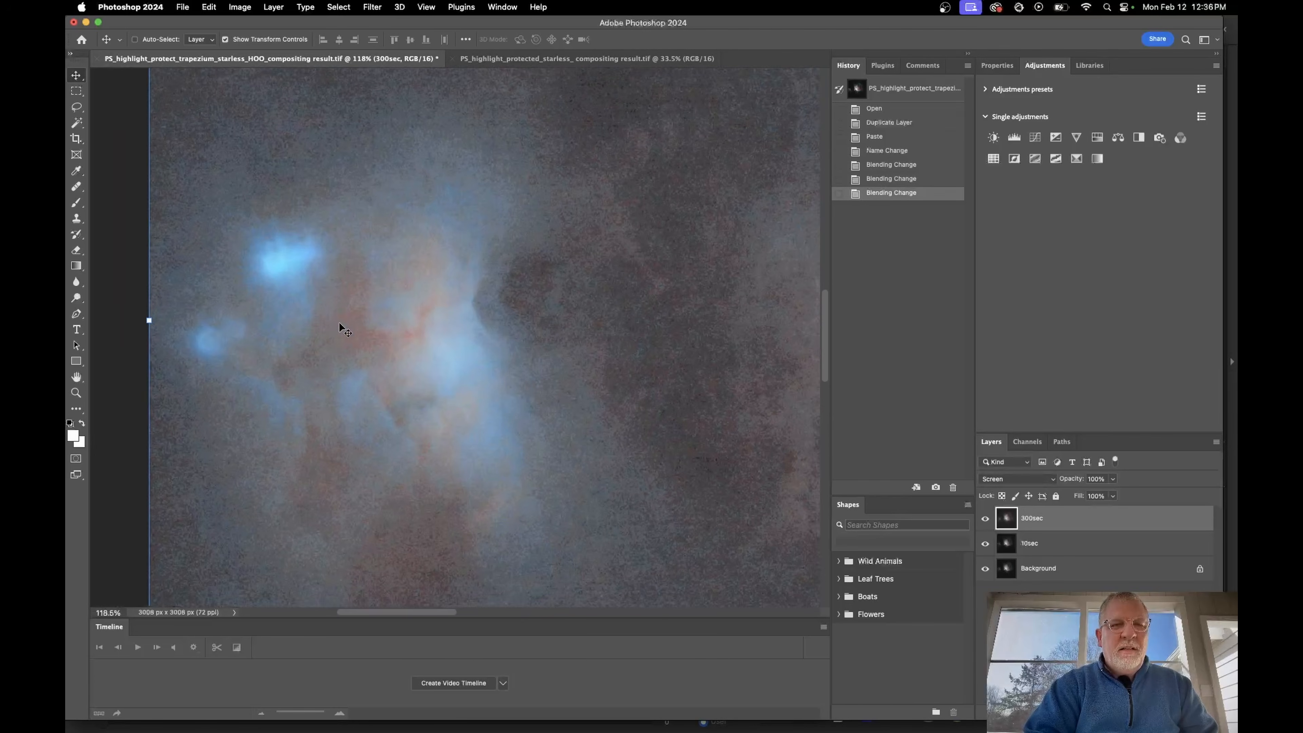
click(1025, 484)
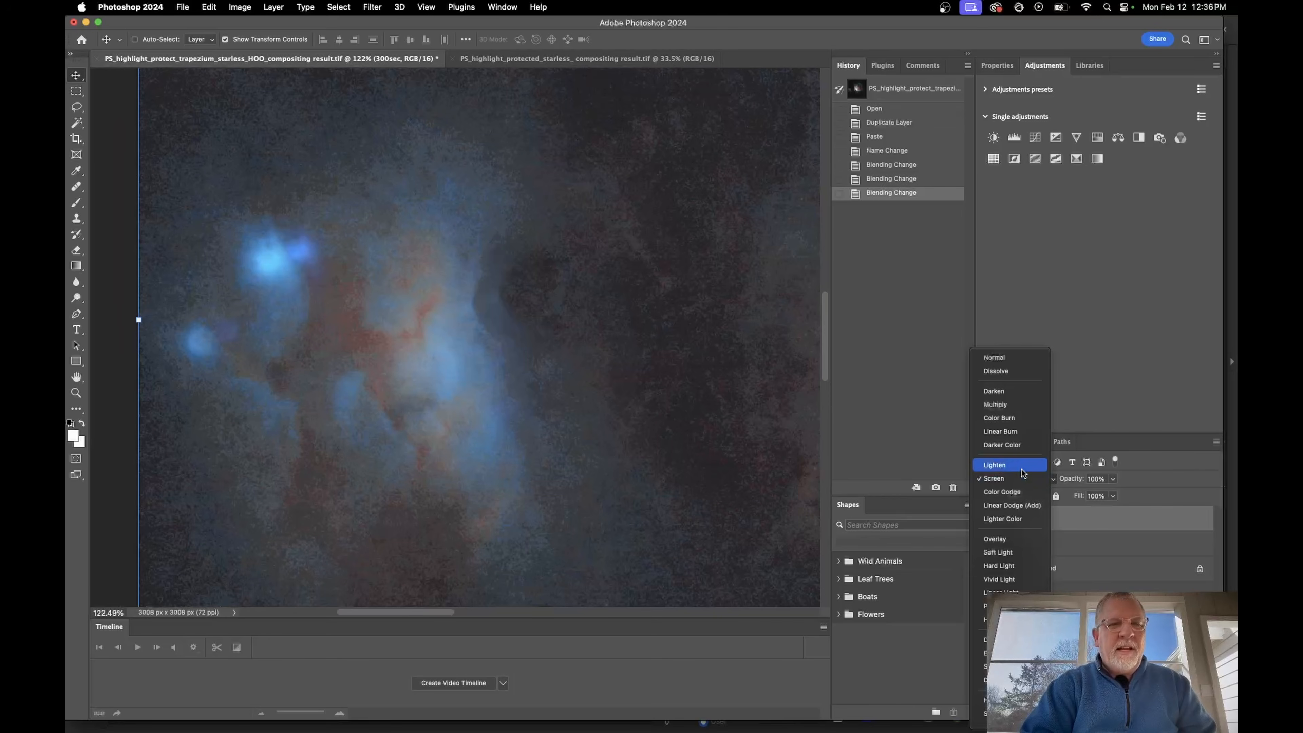
click(1022, 472)
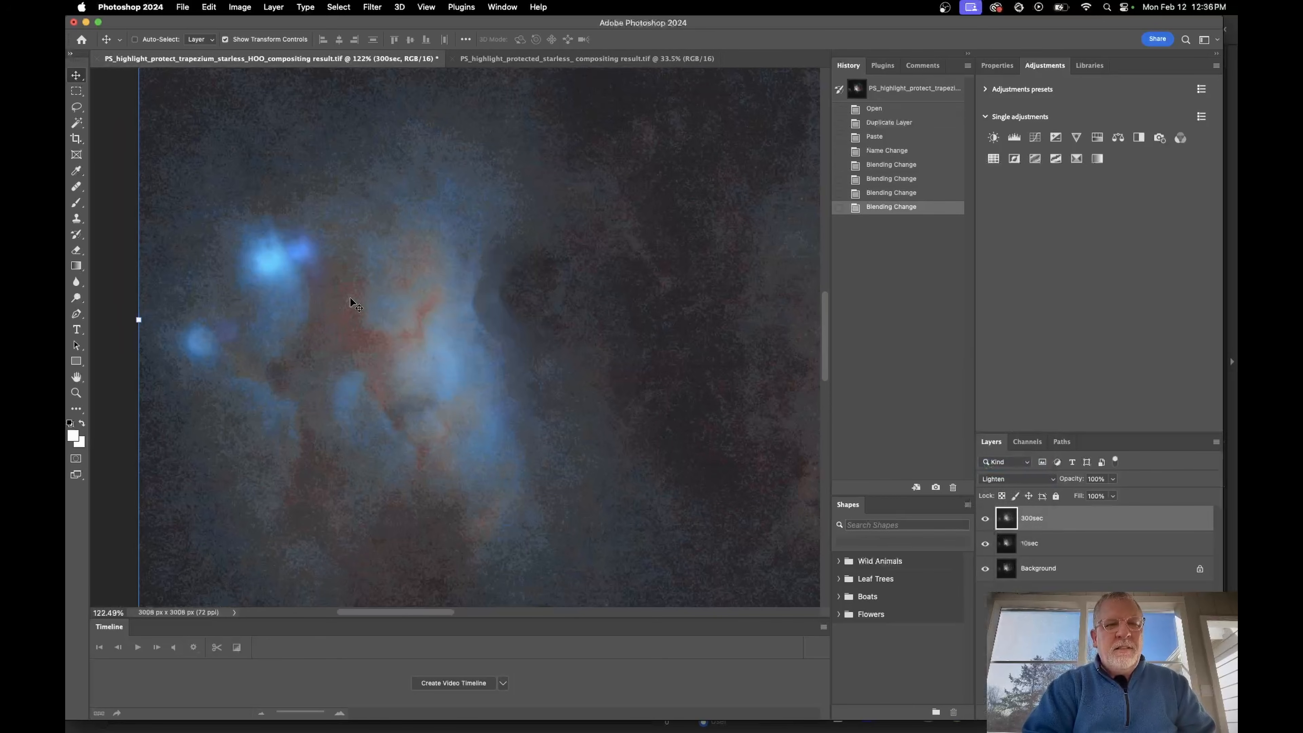
Nudge the 300sec layer left and slightly down to align its blue spots with those of the 10sec layer
key(Left)
key(Left)
key(Left)
key(Left)
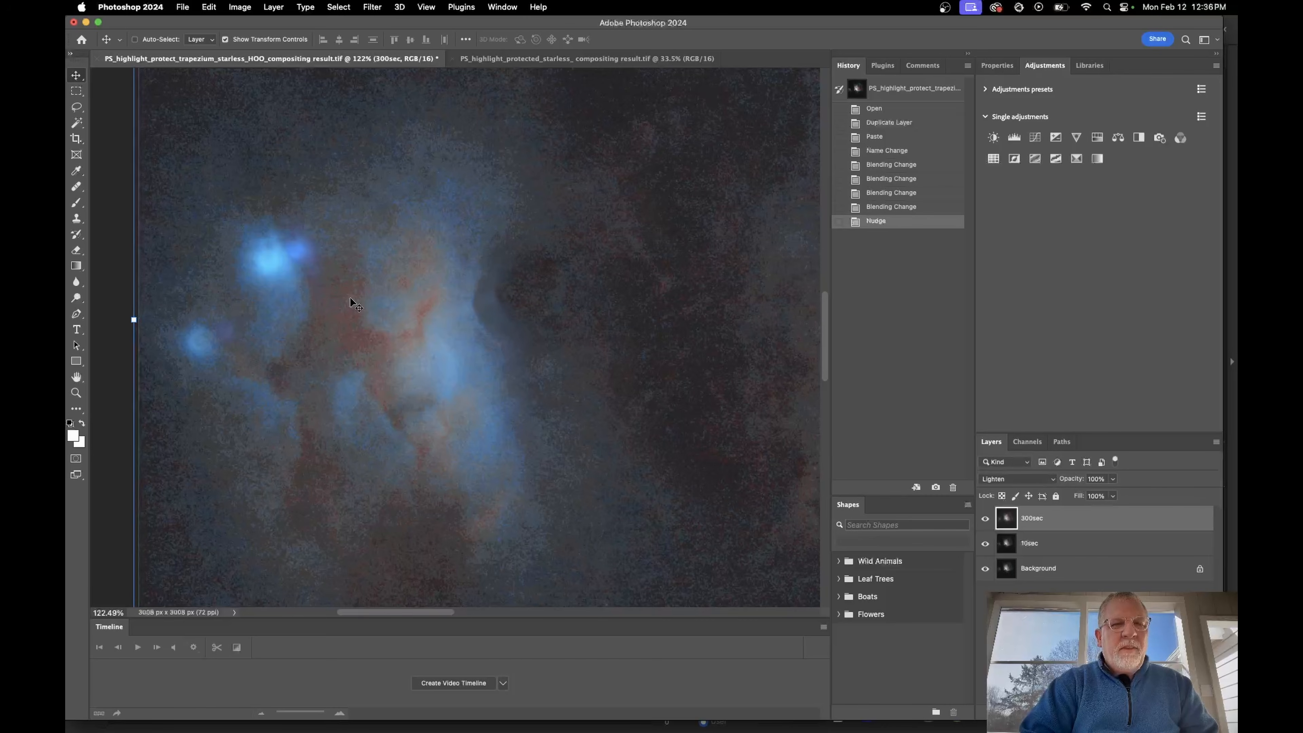
key(Left)
key(Left)
key(Left)
key(Left)
key(Left)
key(Left)
key(Left)
key(Left)
key(Left)
key(Left)
key(Left)
key(Left)
key(Left)
key(Left)
key(Left)
key(Left)
key(Left)
key(Left)
key(Left)
key(Left)
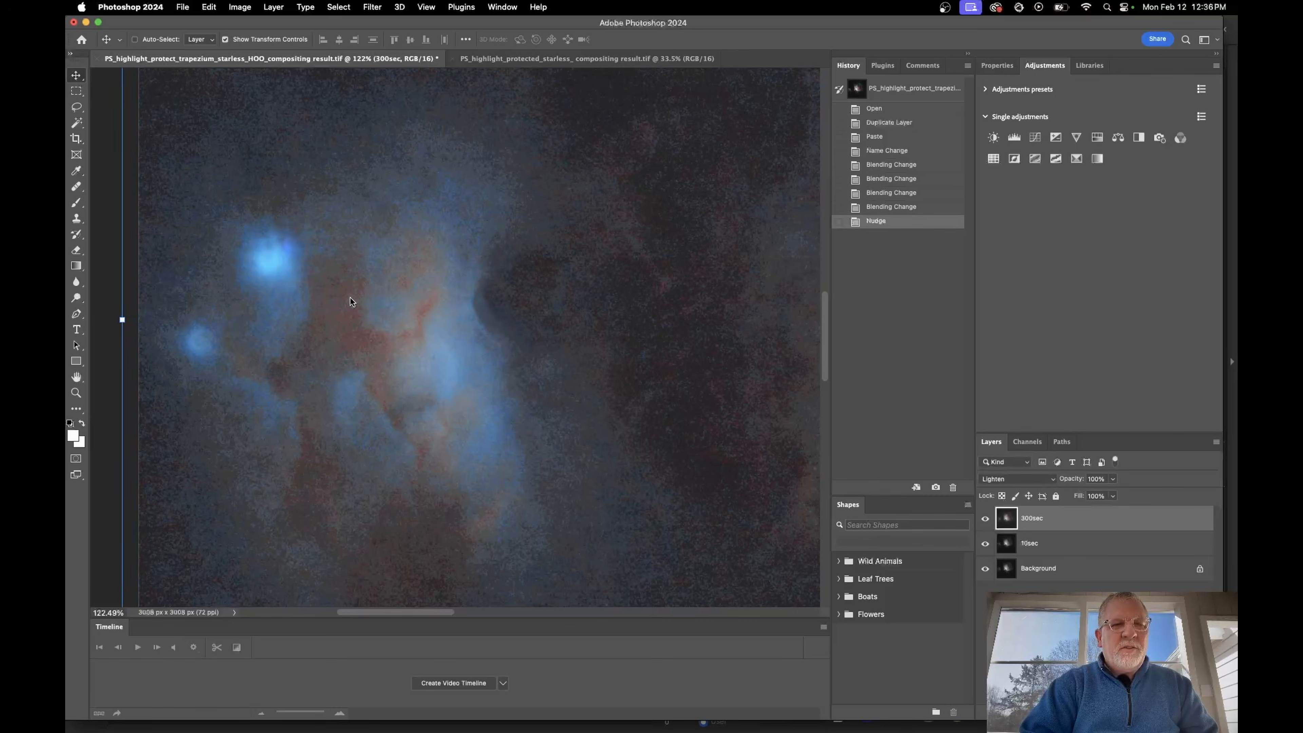
key(Left)
key(Left)
key(Left)
key(Left)
key(Left)
key(Left)
key(Left)
key(Left)
key(Left)
key(Left)
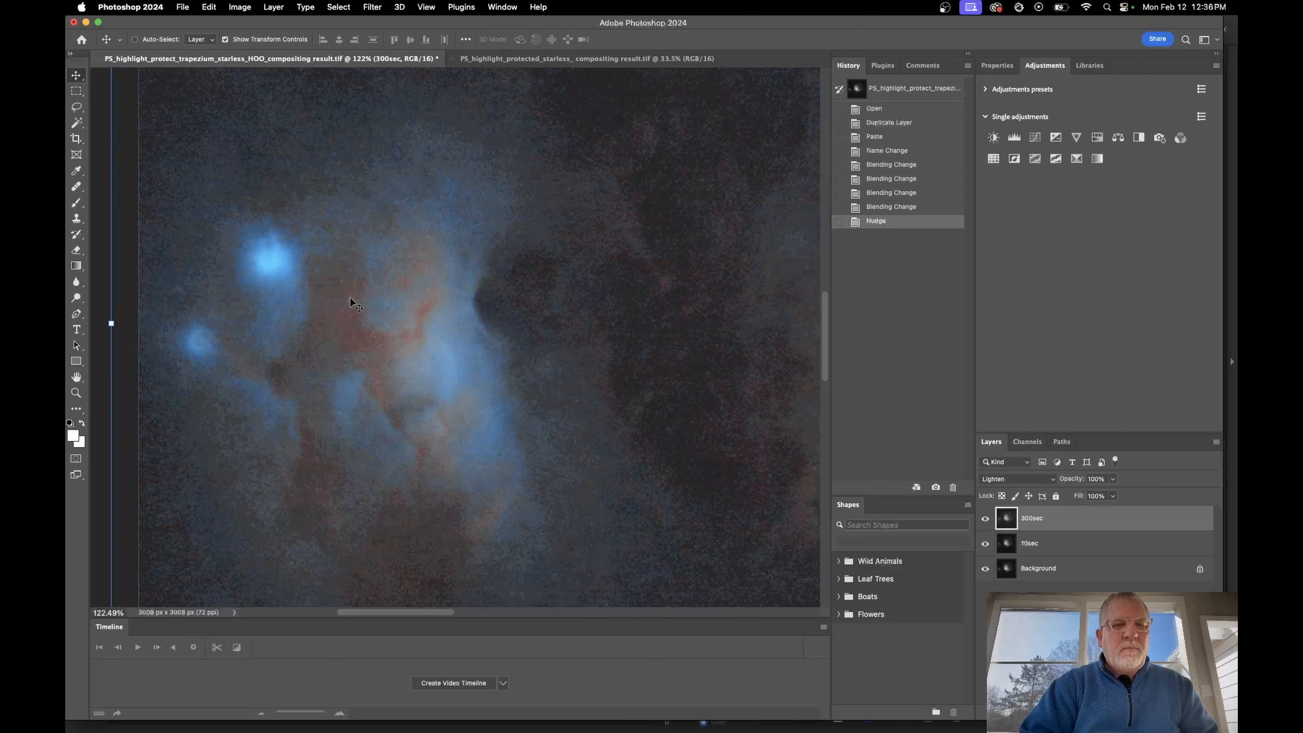
Try moving the 300sec layer by hand around the red lobe, and undo the move together with the preceding nudges
scroll(350, 303, down, 8)
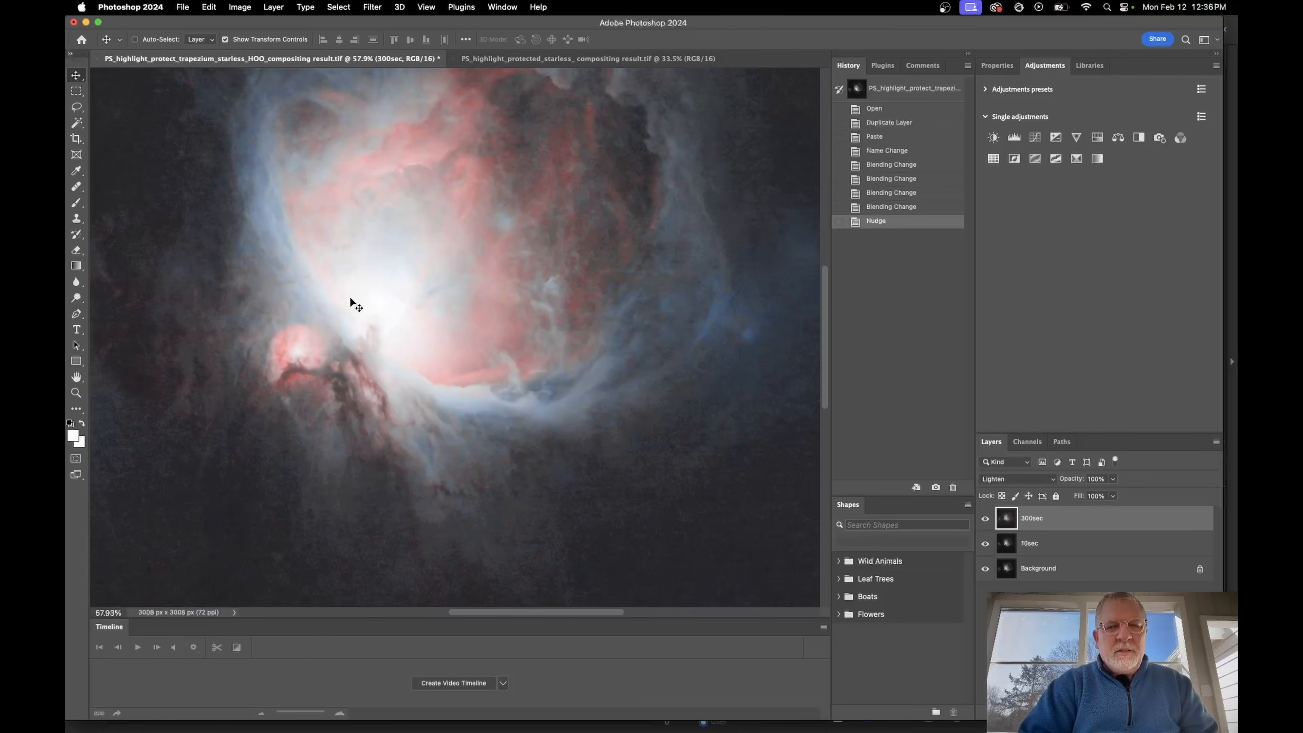
drag(351, 297, 315, 354)
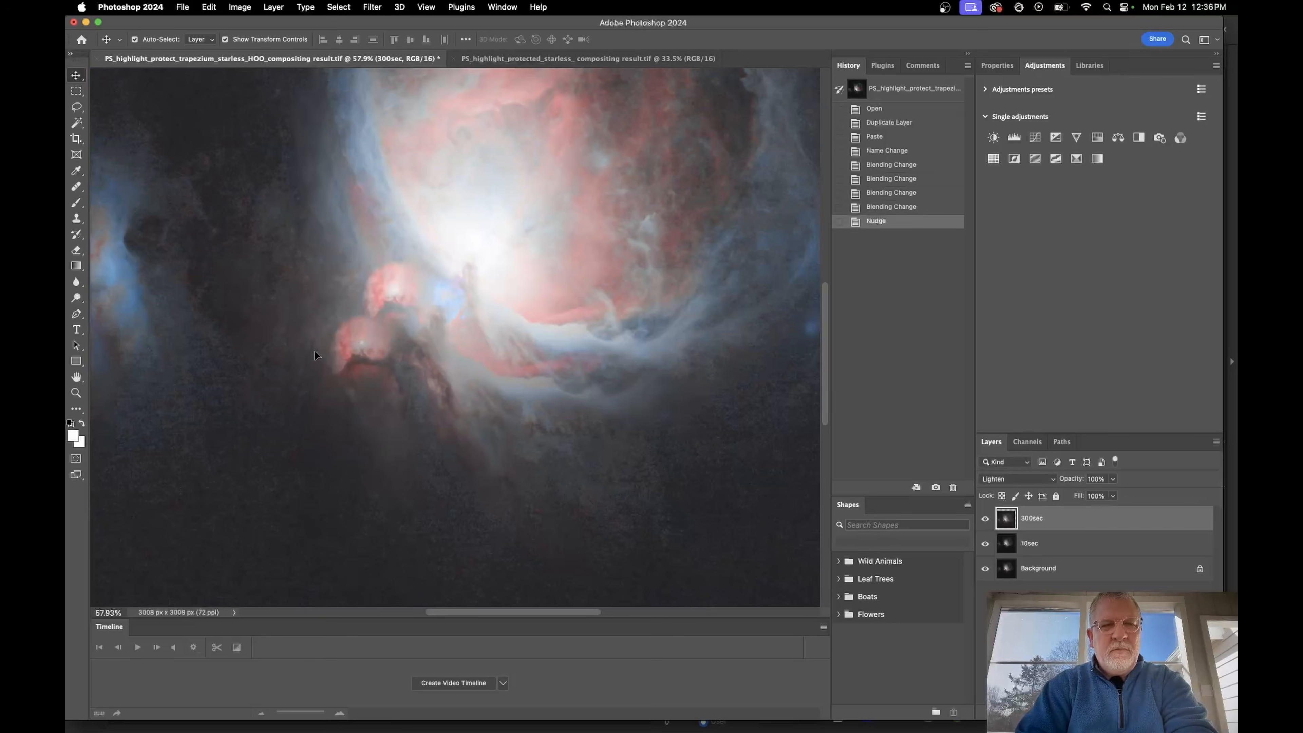
key(super+z)
scroll(421, 302, left, 10)
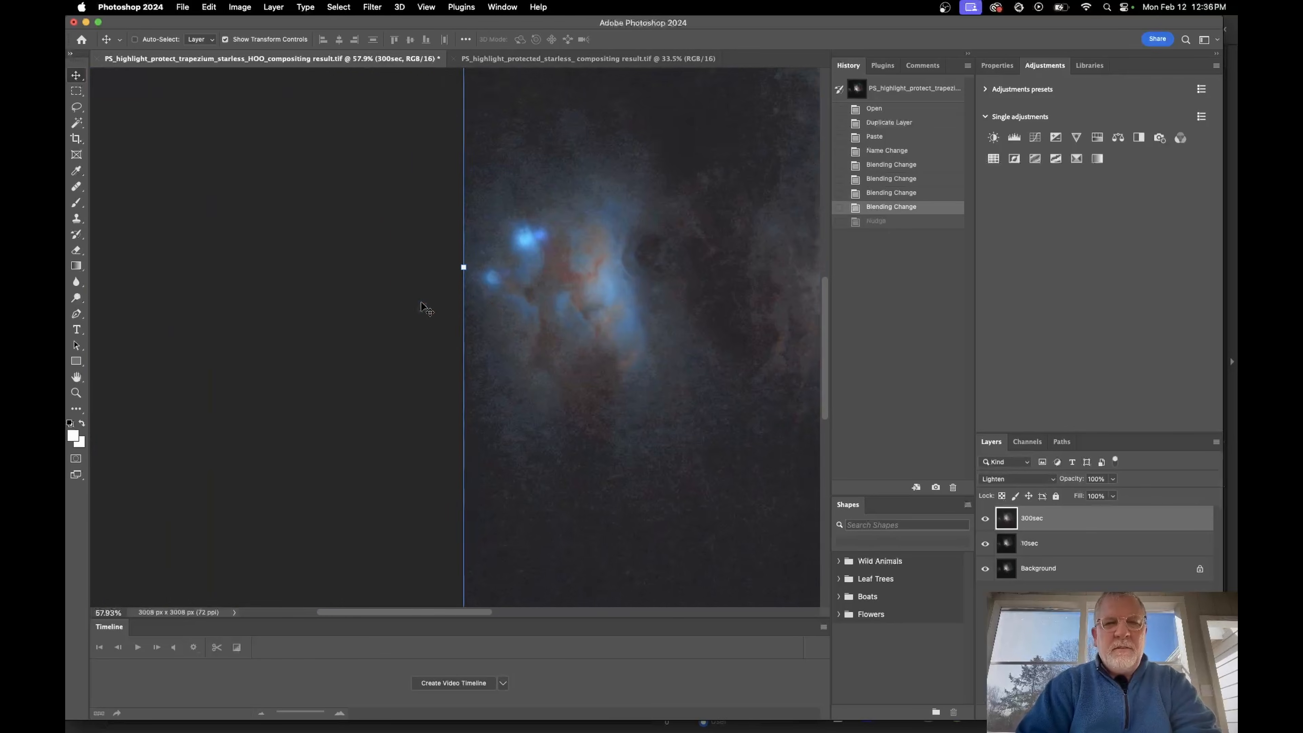
scroll(421, 303, up, 3)
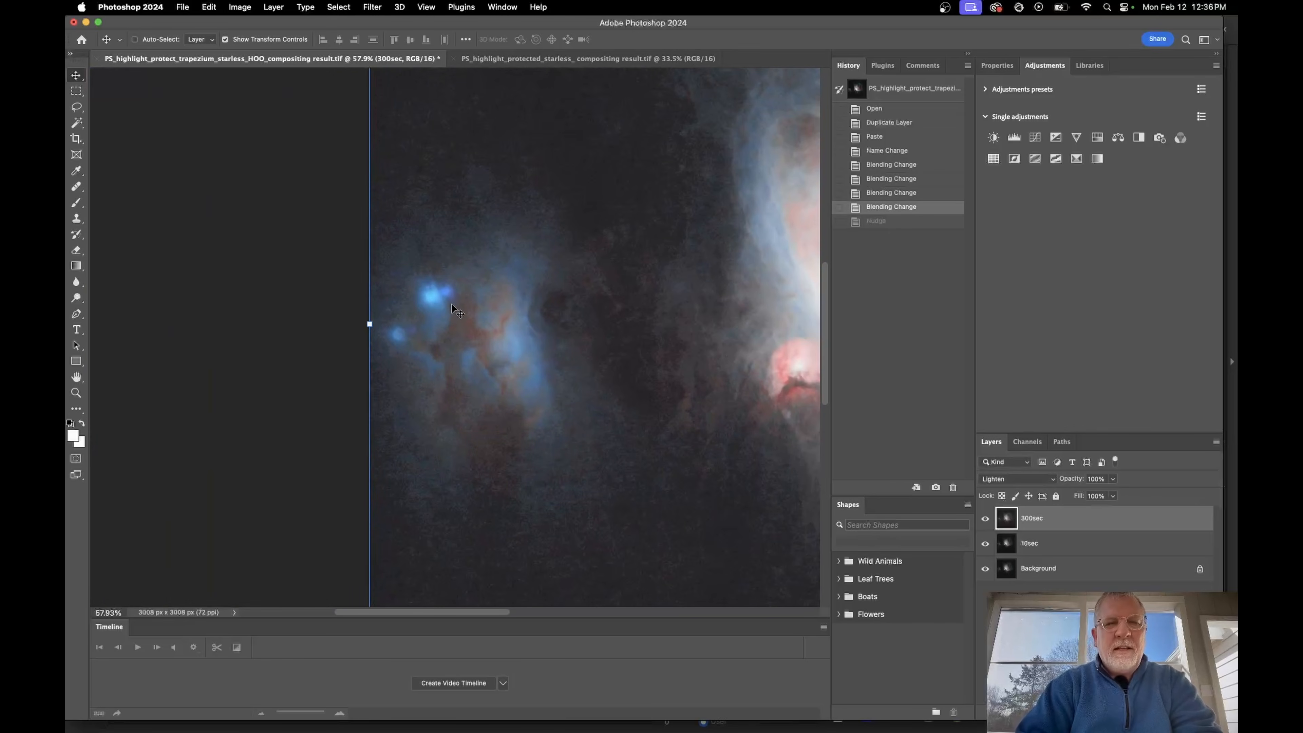
Shift the 300sec layer left and slightly down again so the doubled blue spots overlap
key(super+shift+z)
key(Left)
key(Left)
key(Left)
key(Left)
key(Left)
key(Left)
key(Left)
key(Left)
key(Left)
key(Left)
key(Left)
key(Left)
key(Left)
key(Left)
key(Left)
key(Left)
key(Left)
key(Left)
key(Left)
key(Left)
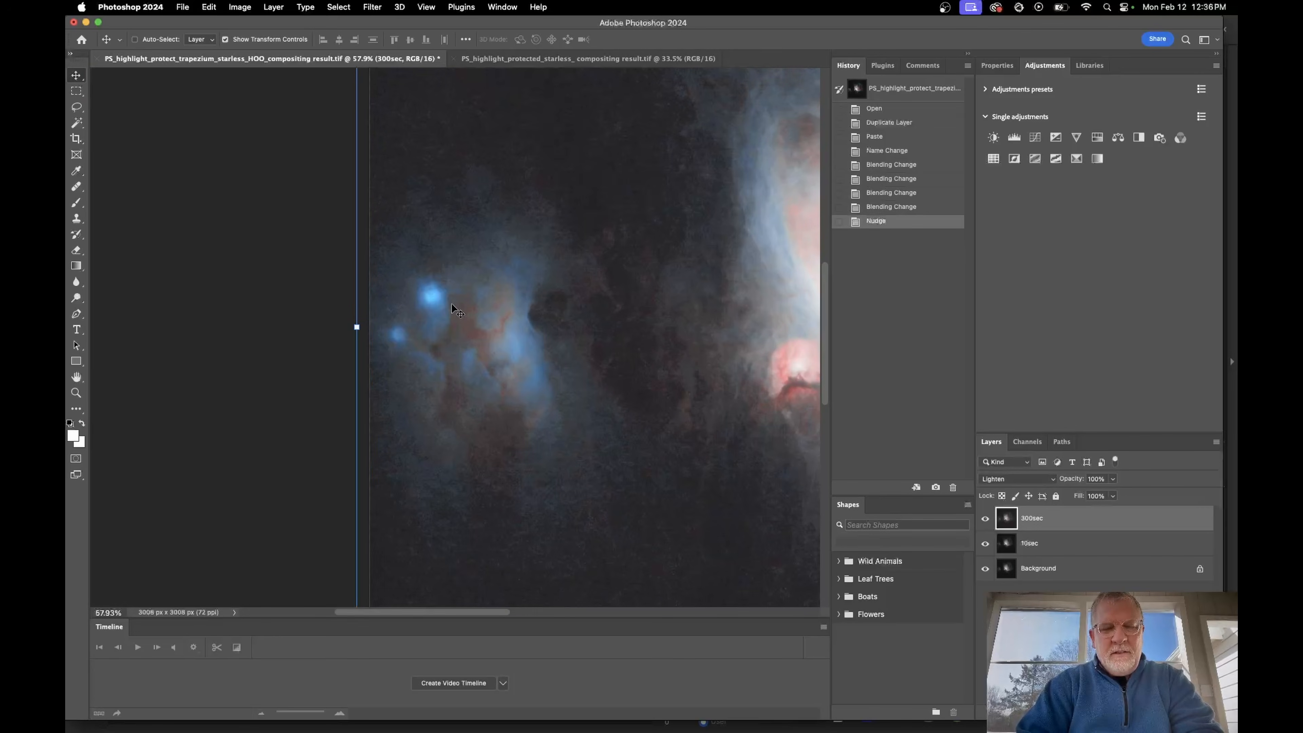
Check the layer alignment on the small red lobe's bright center and nudge the 300sec layer slightly left
scroll(564, 358, right, 3)
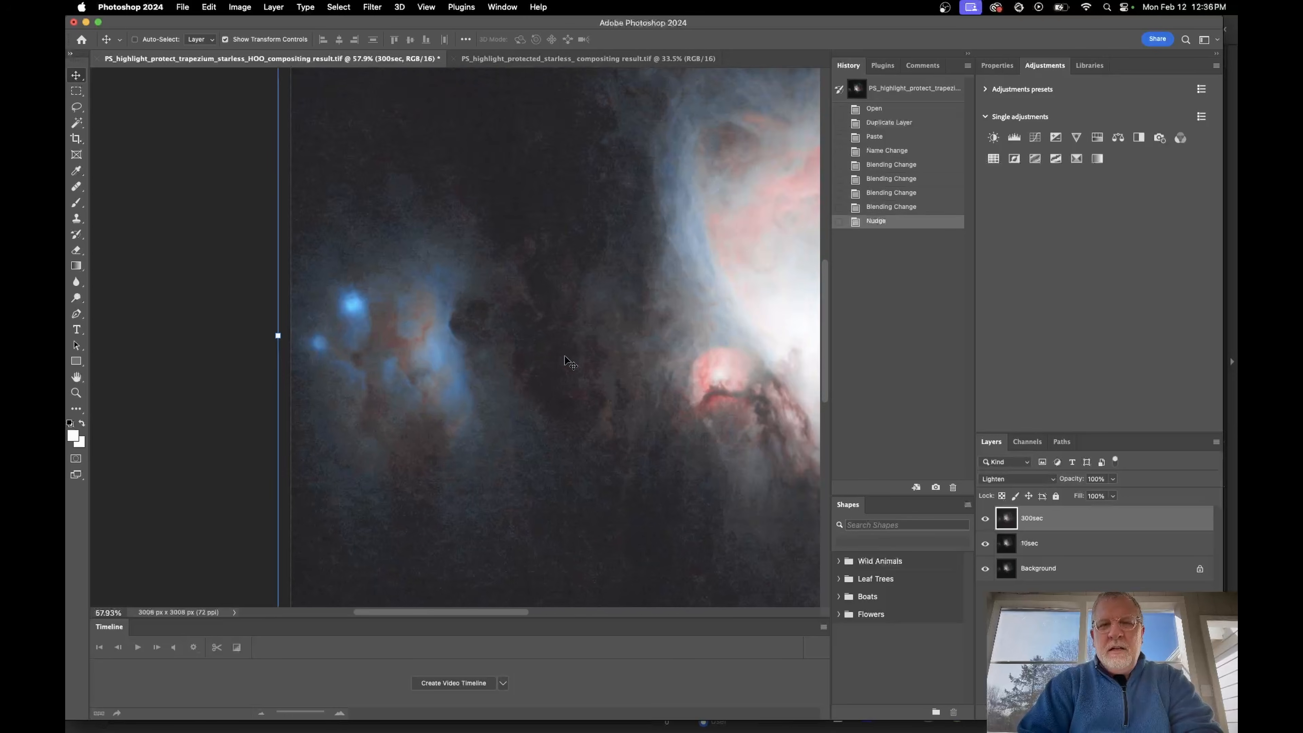
scroll(565, 358, right, 3)
scroll(565, 358, up, 5)
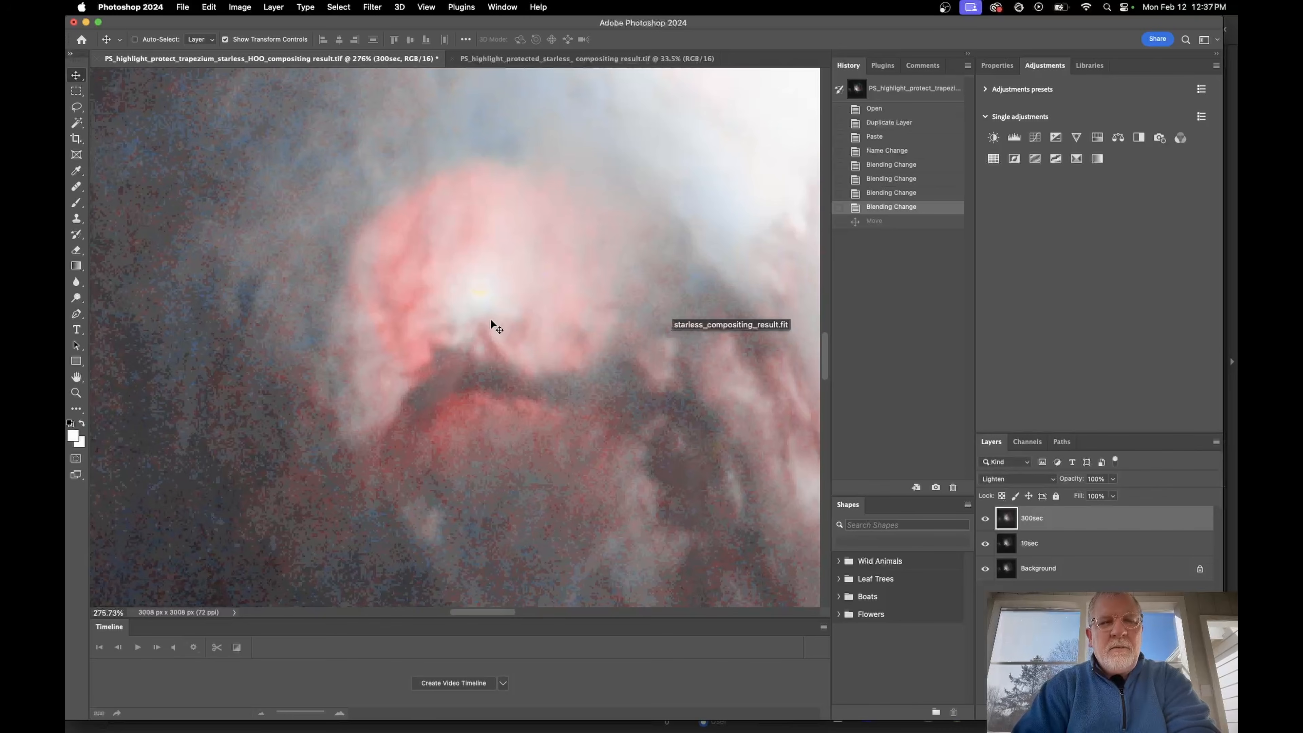
scroll(481, 301, up, 6)
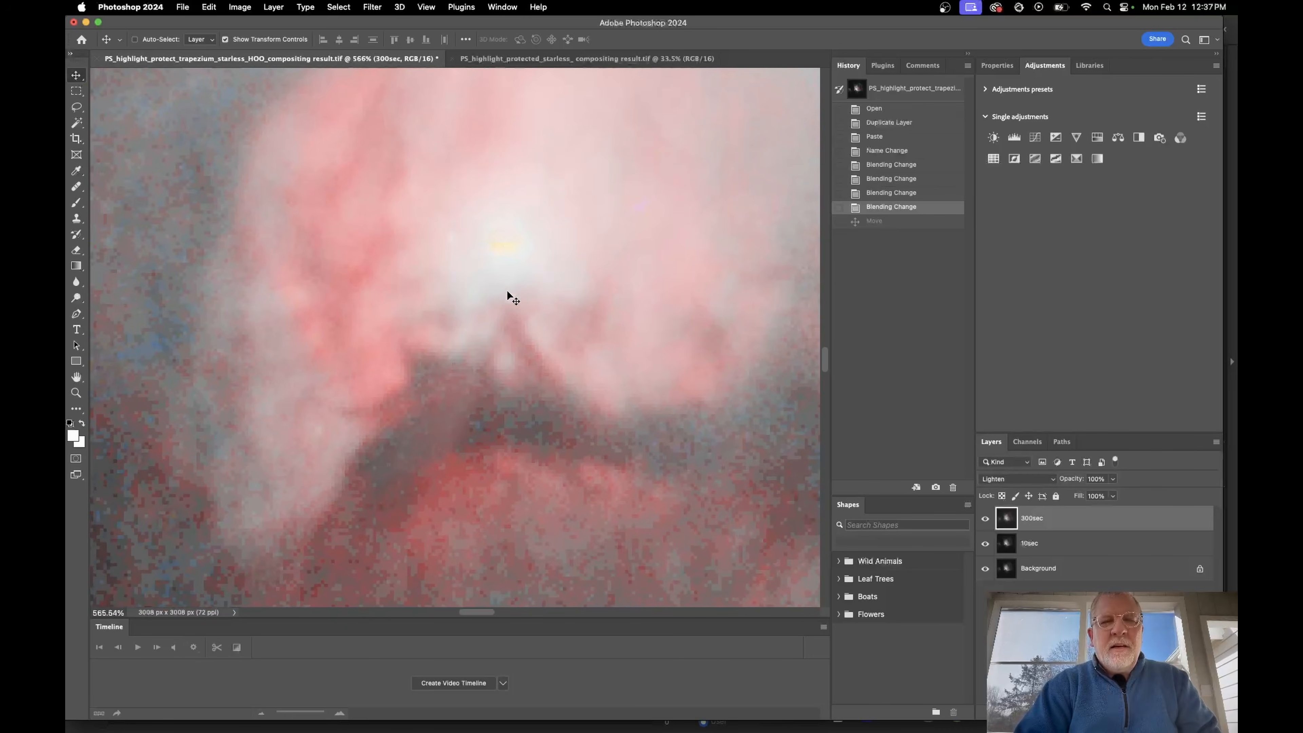
key(Left)
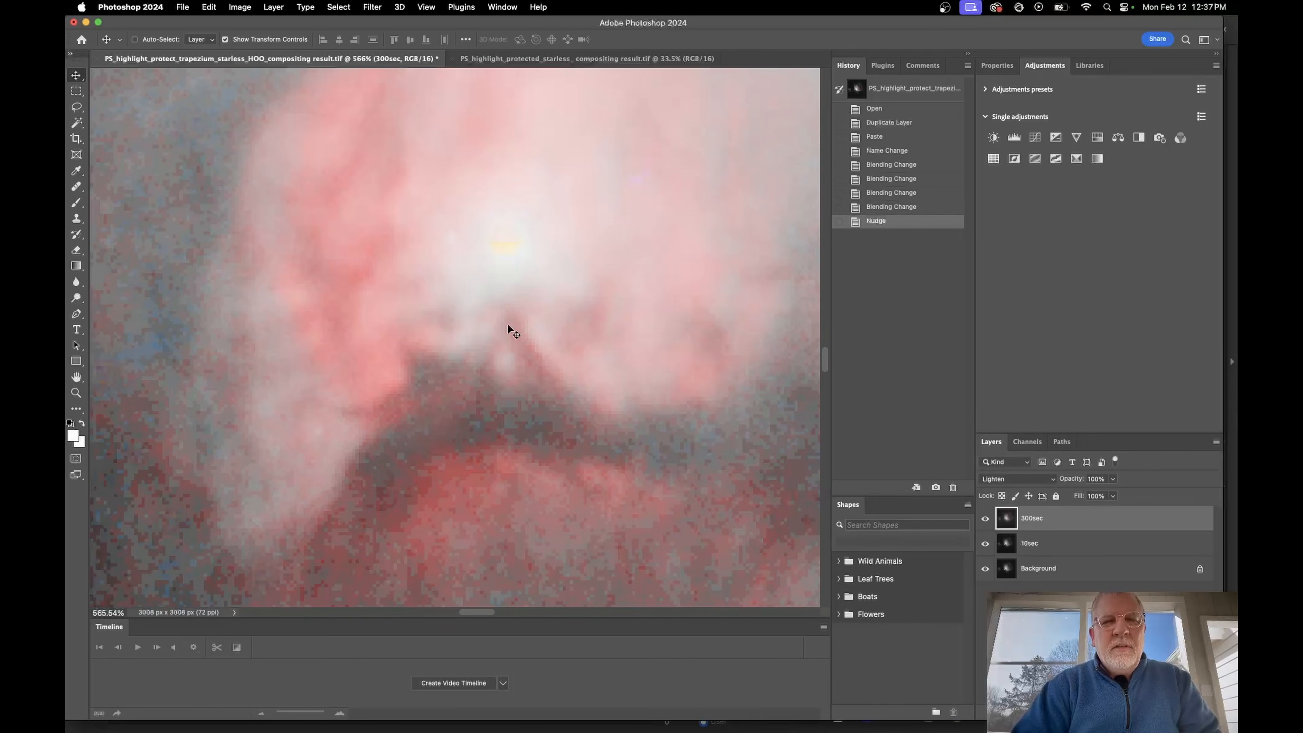
Nudge the 300sec layer further left, about 39 px in total, until the doubled blue spots beside the nebula merge
scroll(507, 329, down, 5)
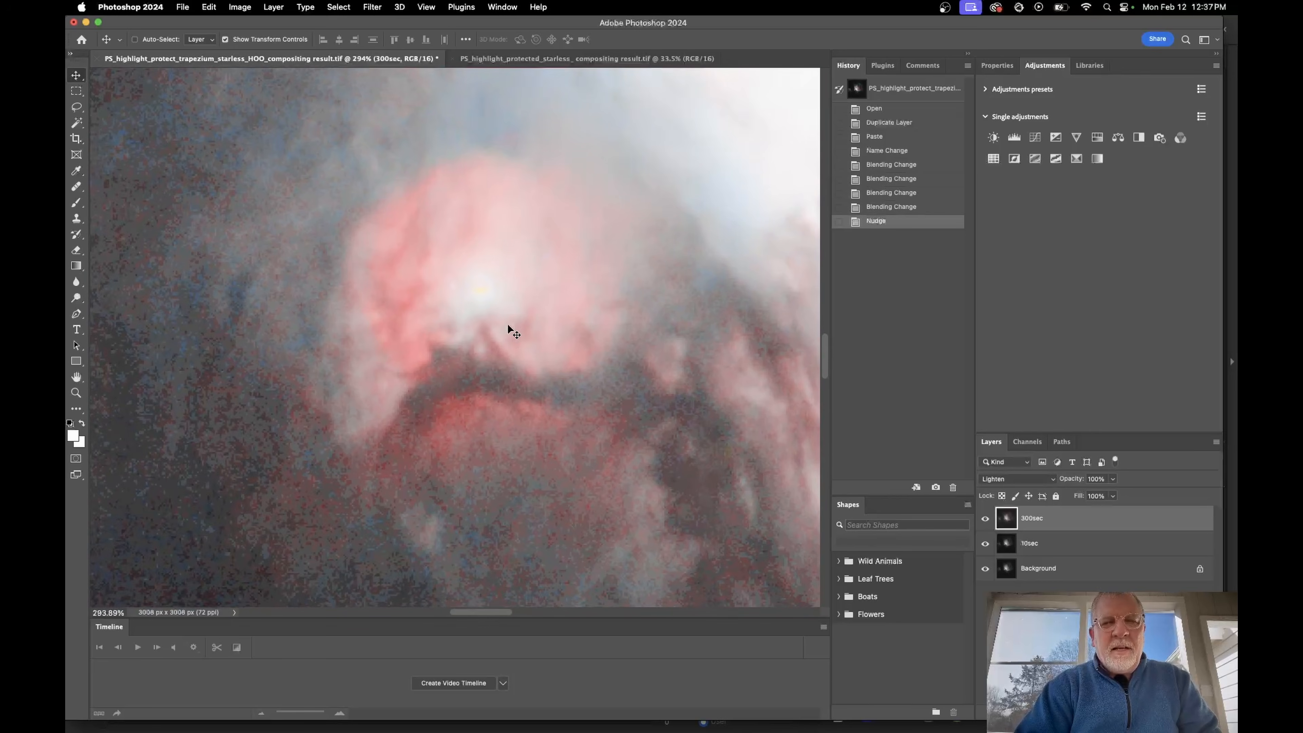
scroll(507, 330, down, 7)
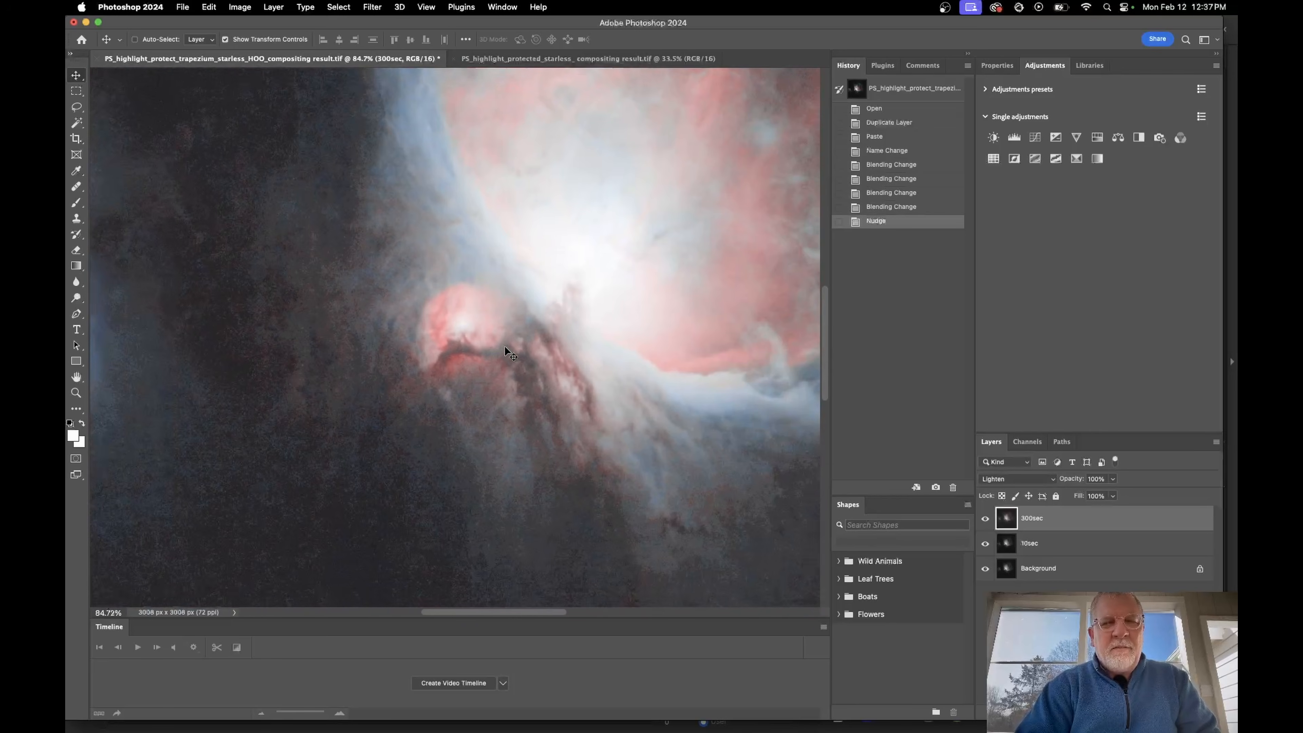
scroll(504, 346, down, 3)
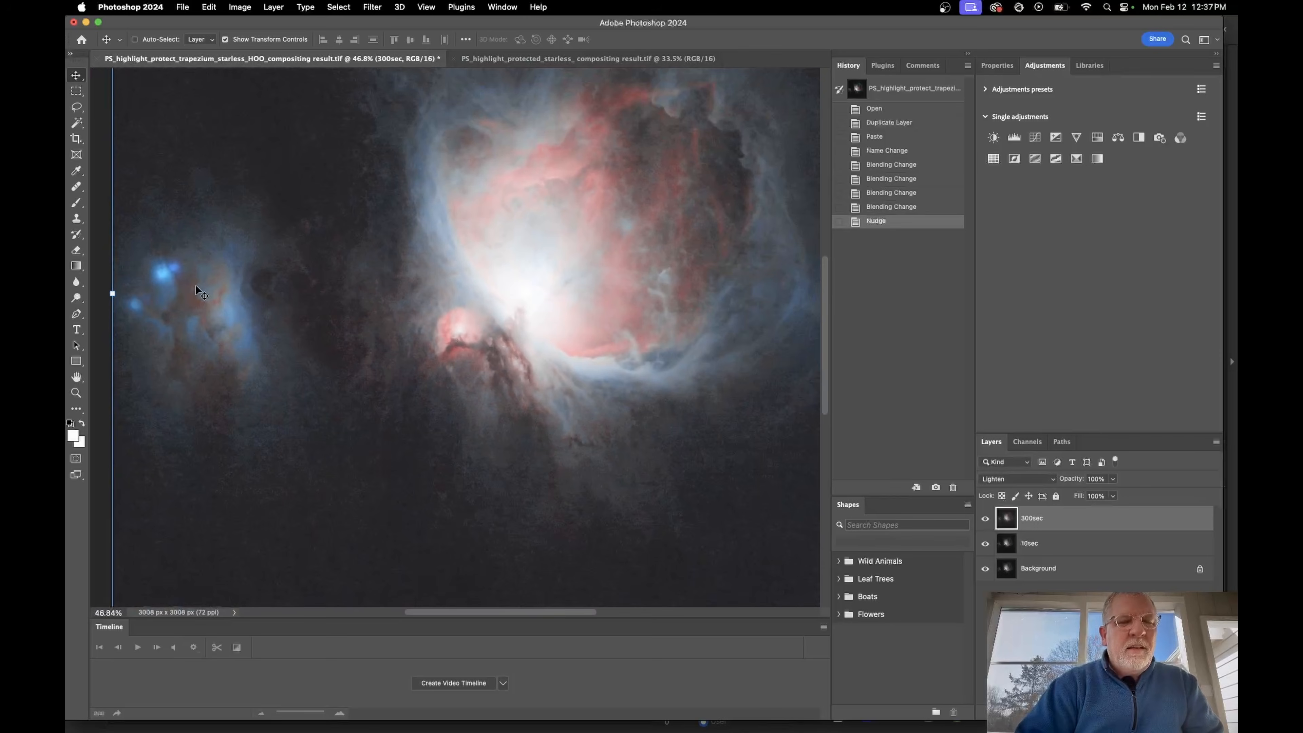
key(Left)
key(Left)
key(shift+Left)
key(shift+Left)
key(shift+Left)
key(shift+Left)
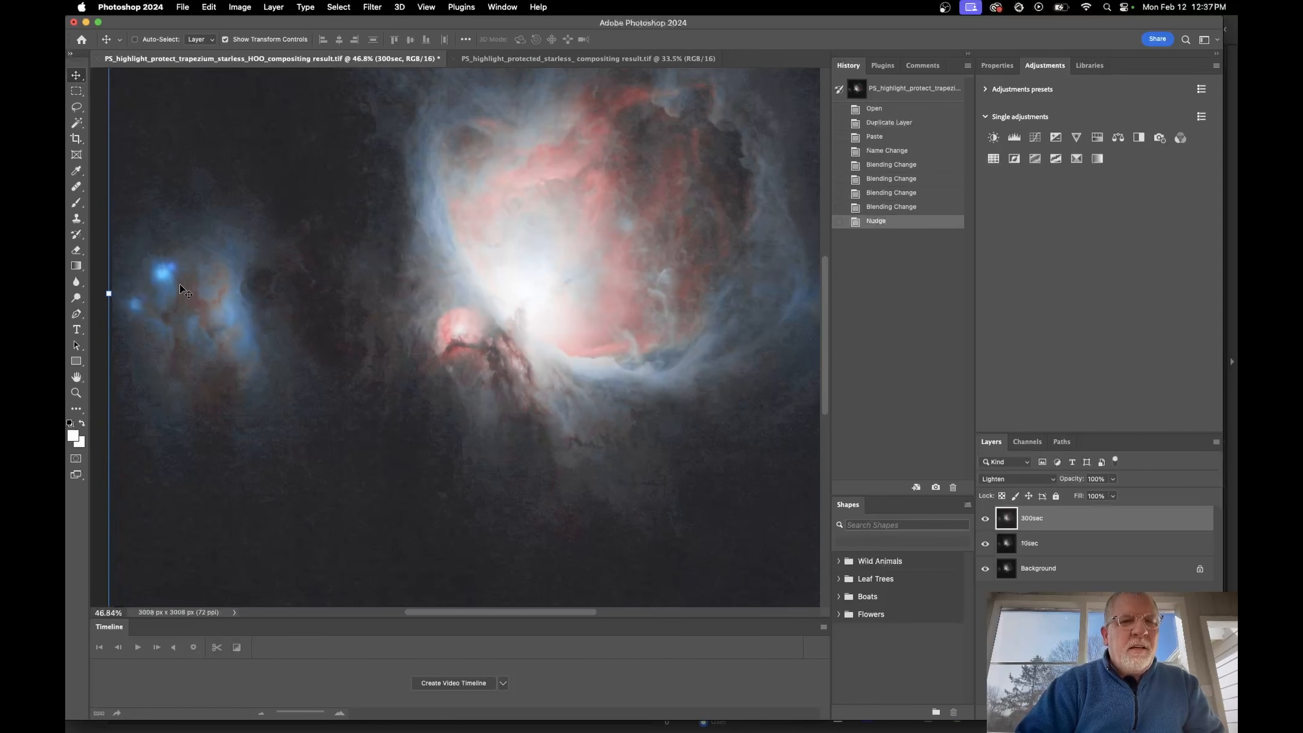
key(shift+Left)
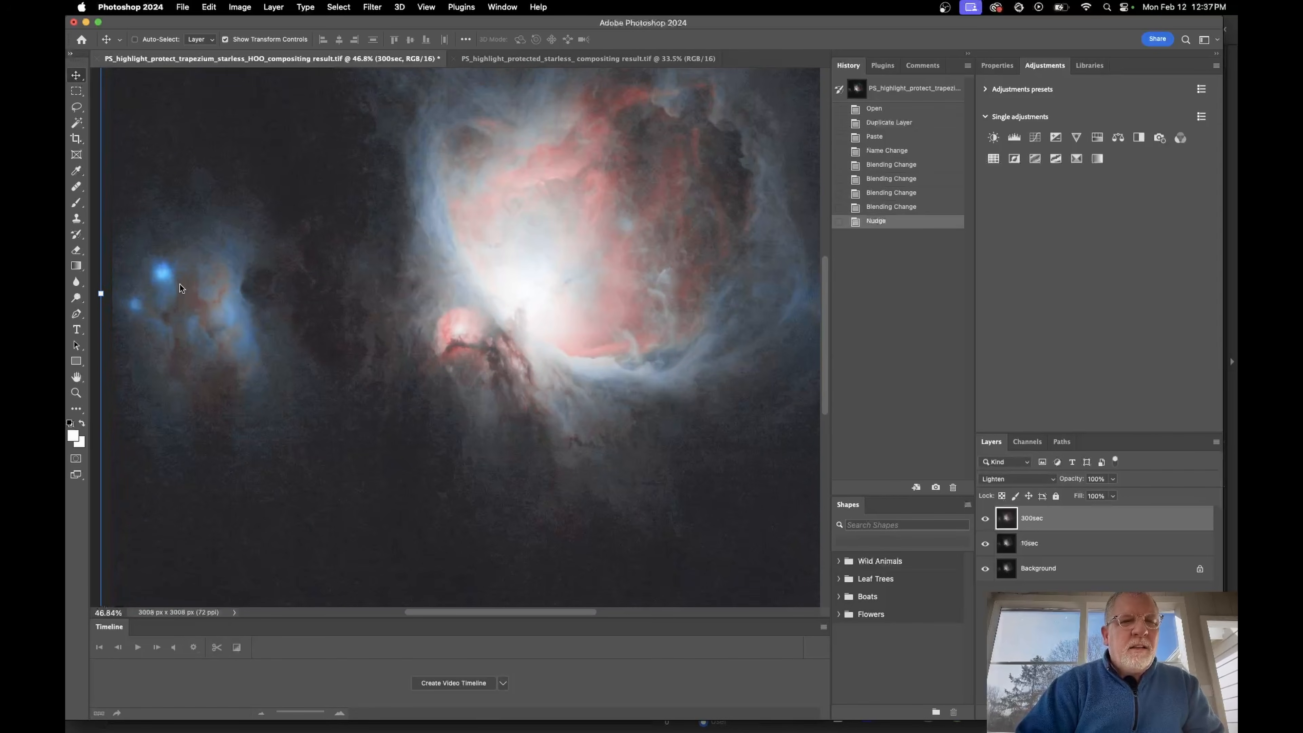
scroll(179, 284, down, 4)
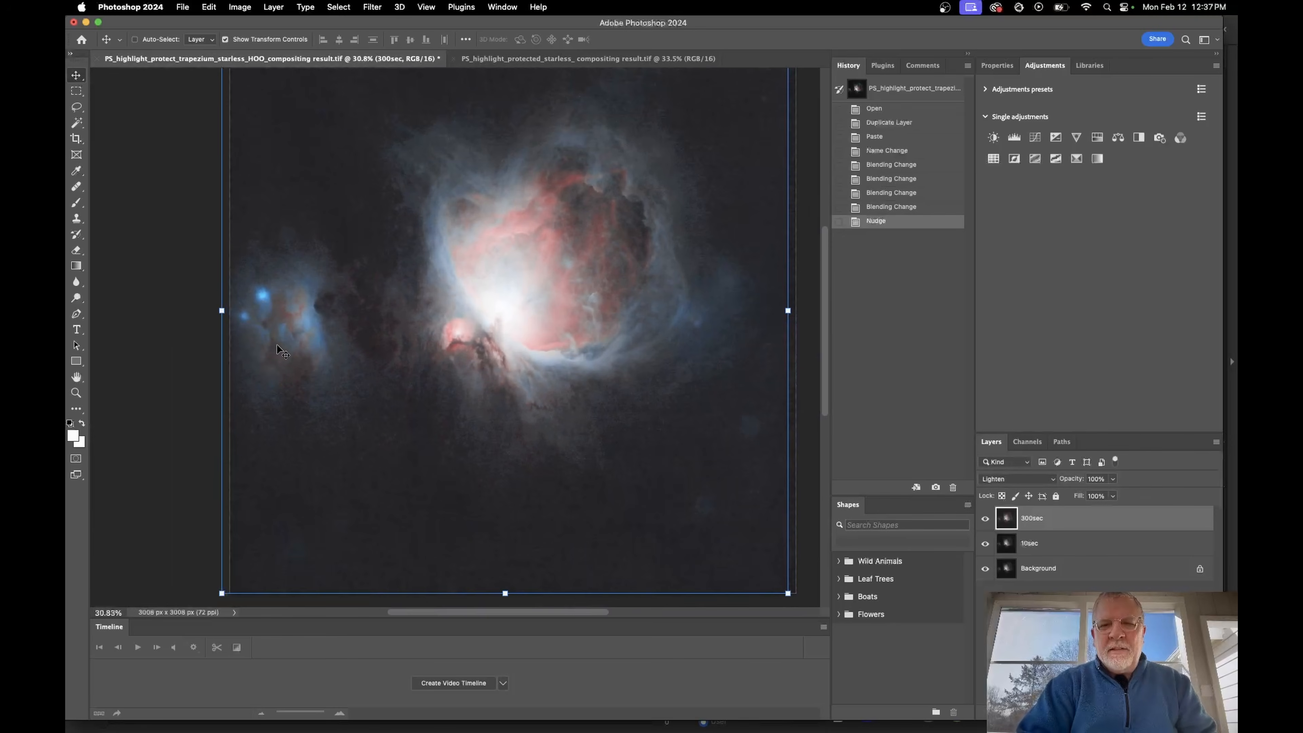
scroll(277, 344, up, 1)
scroll(277, 344, down, 4)
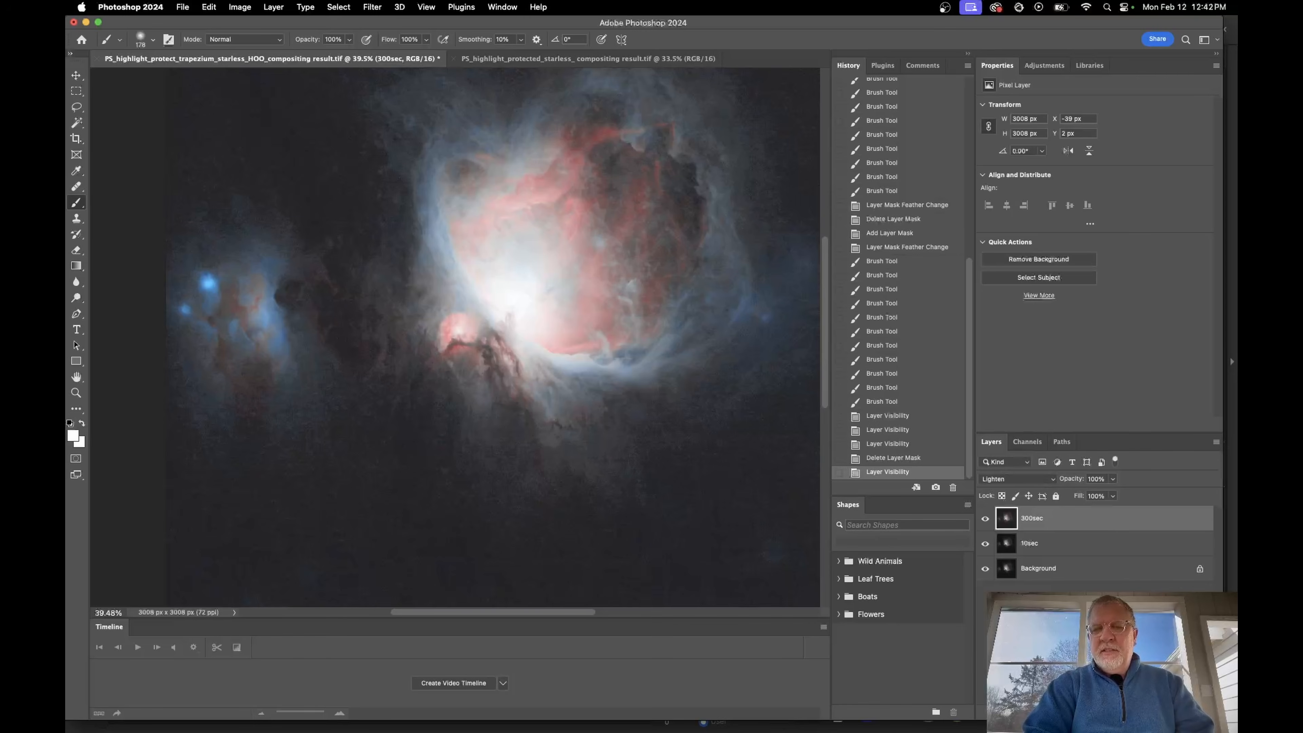
Add a white layer mask to the 300sec layer and set its feather to 76.5 px
click(1078, 712)
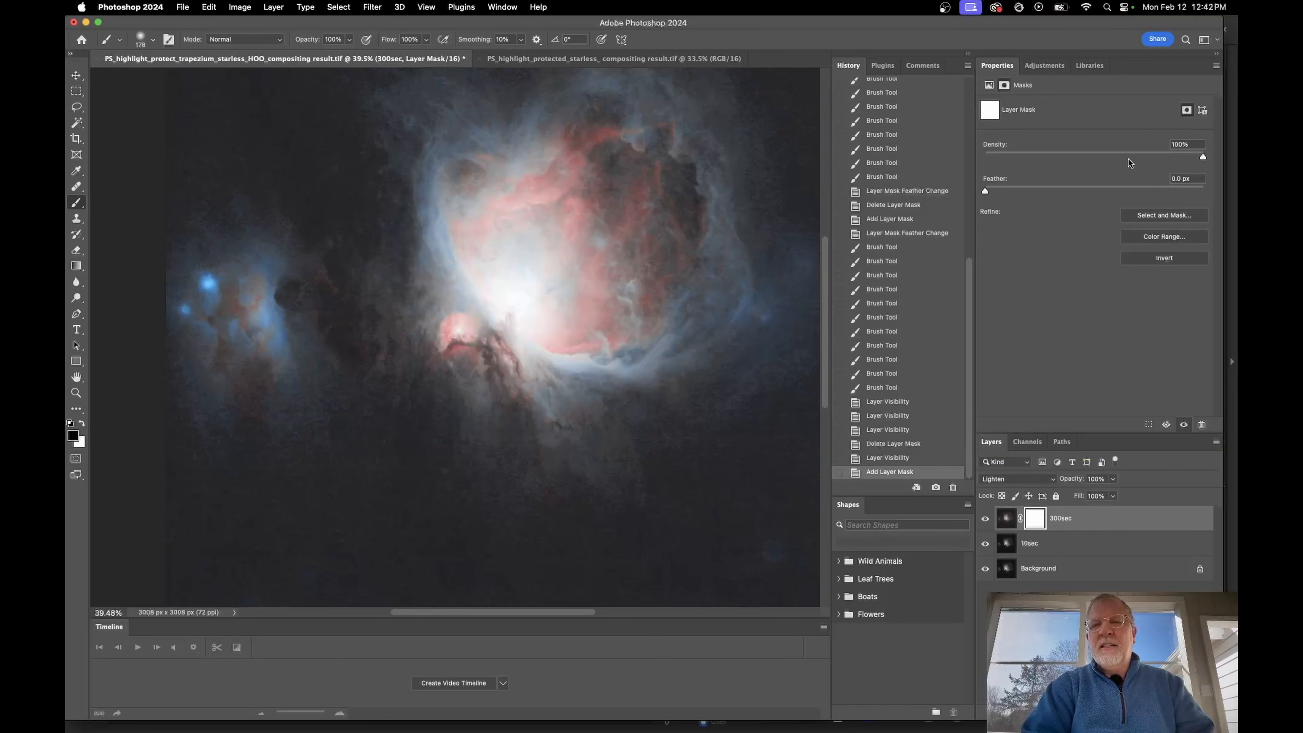
drag(986, 192, 1116, 190)
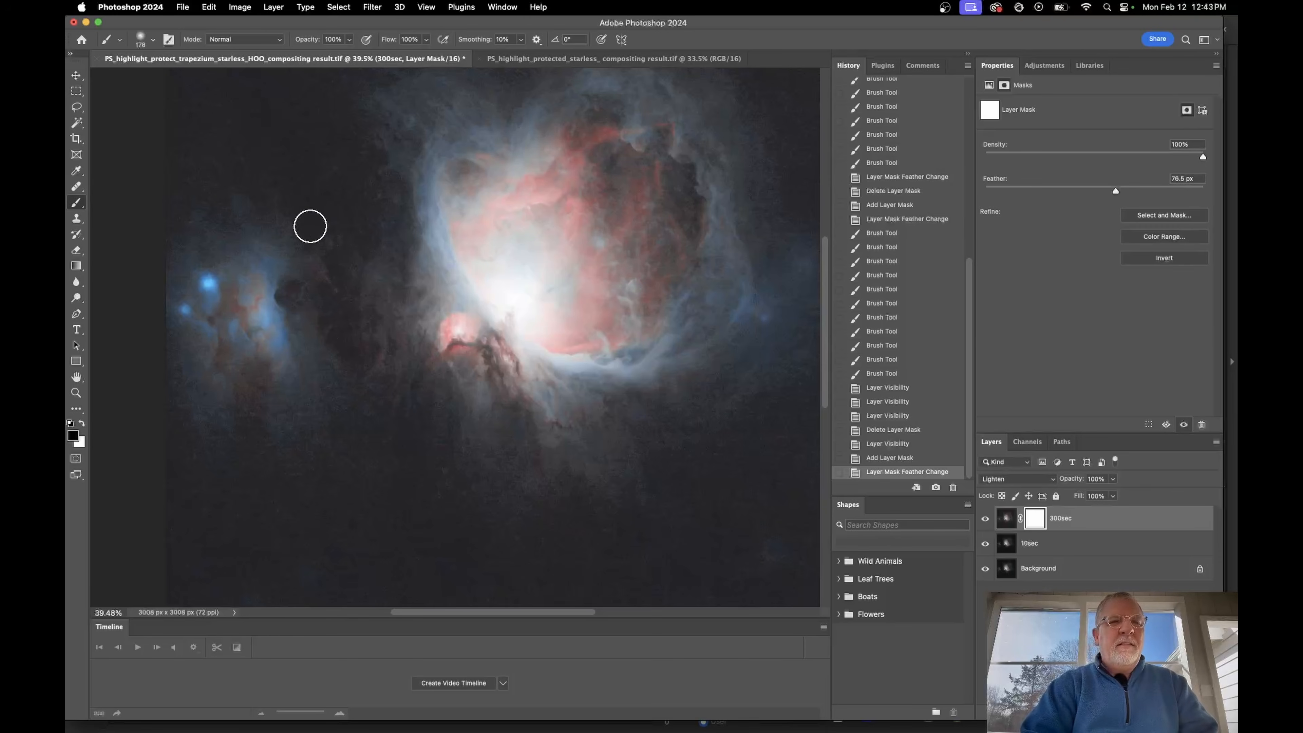
click(153, 41)
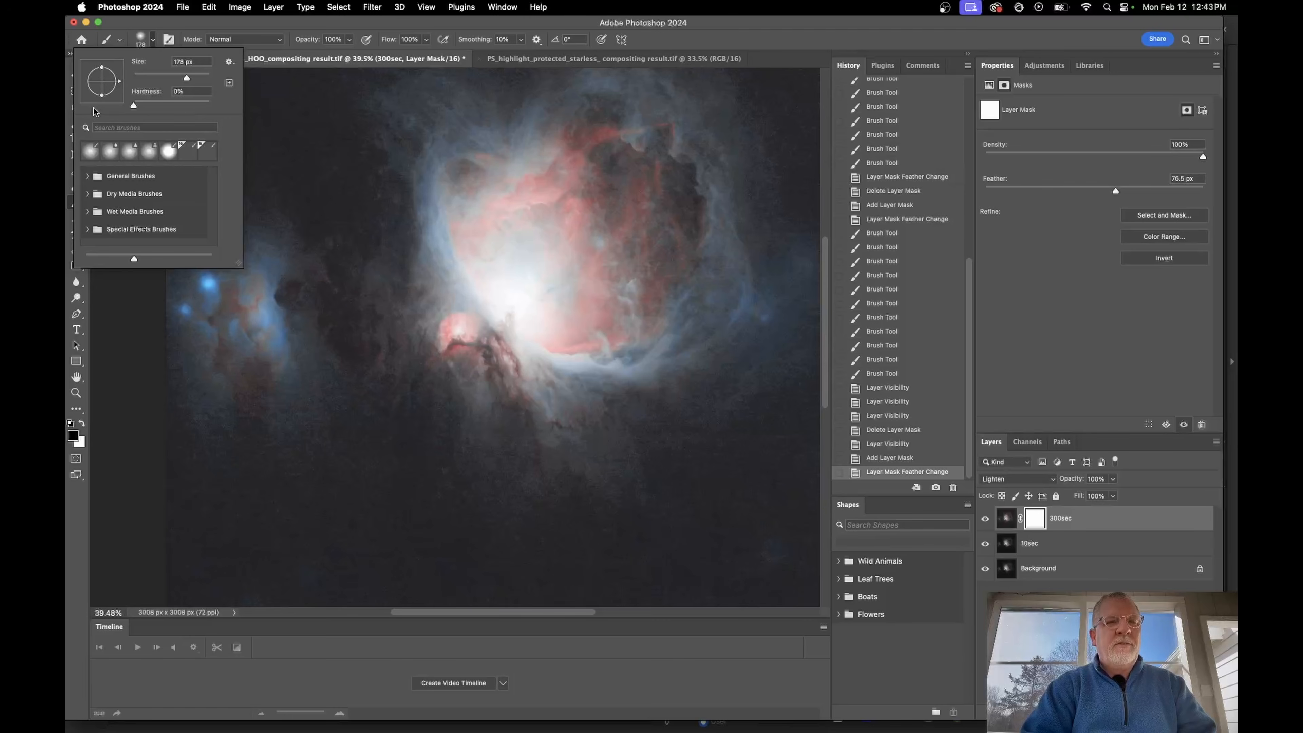
click(75, 548)
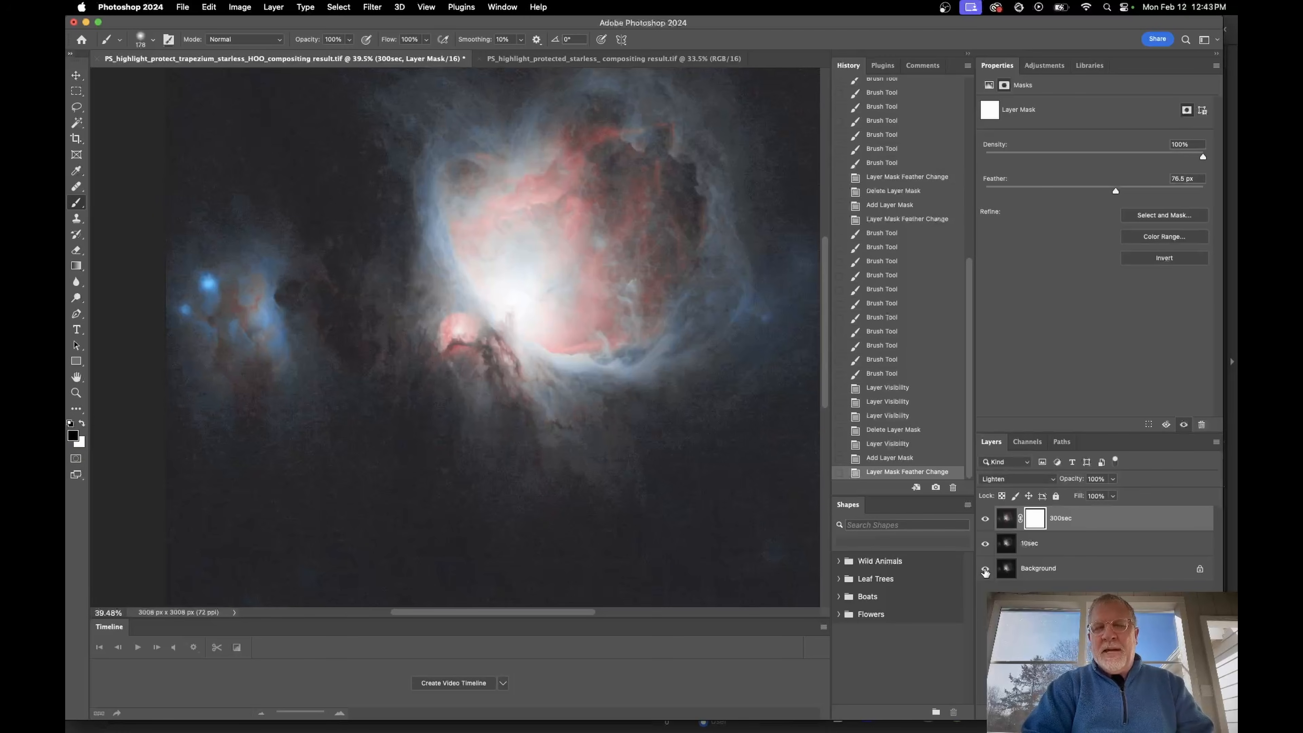
Hide the Background layer and set the brush size to 114 px for painting on the 300sec mask
click(985, 569)
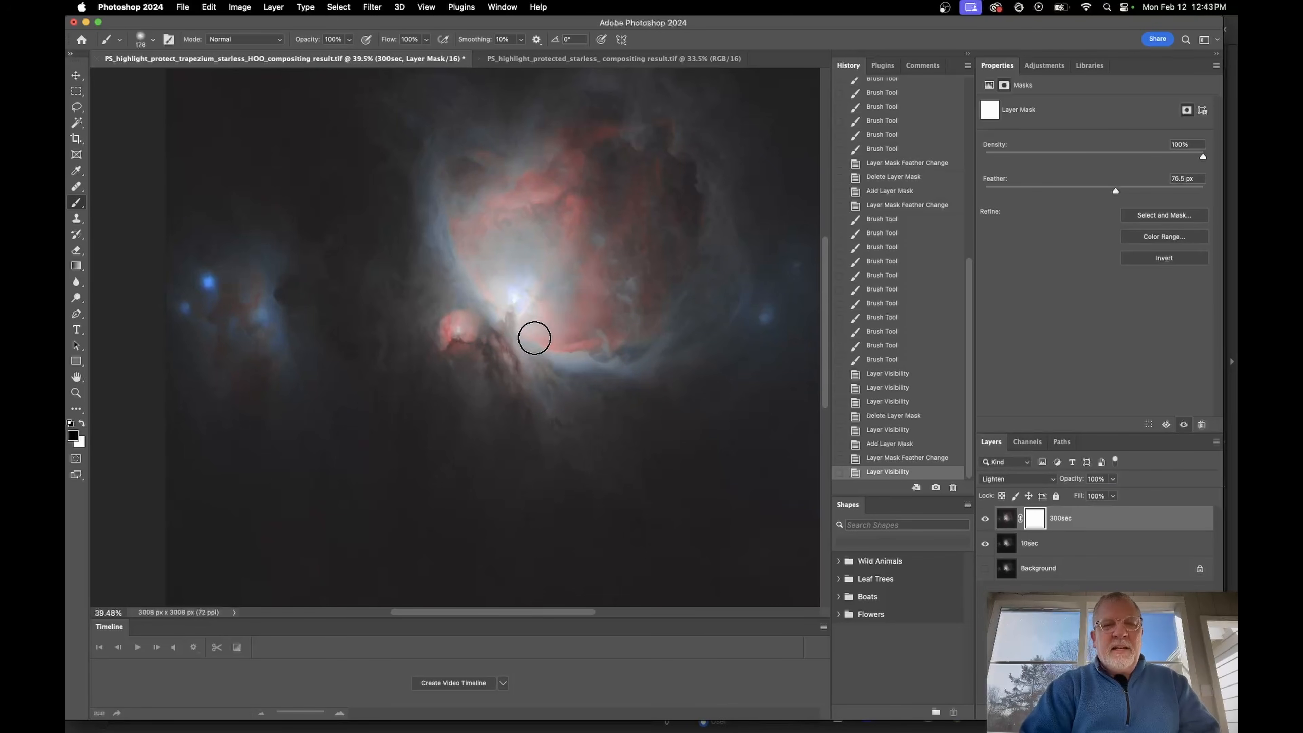
scroll(512, 299, up, 3)
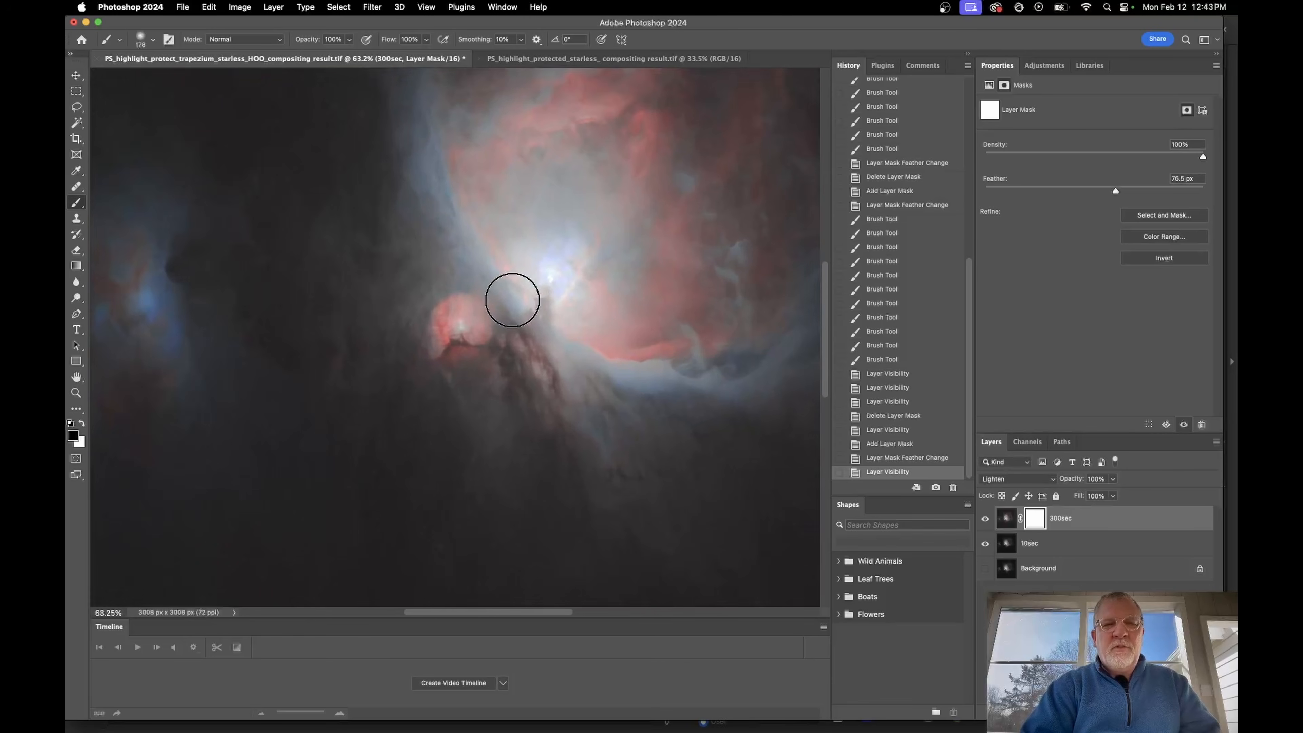
scroll(517, 288, up, 2)
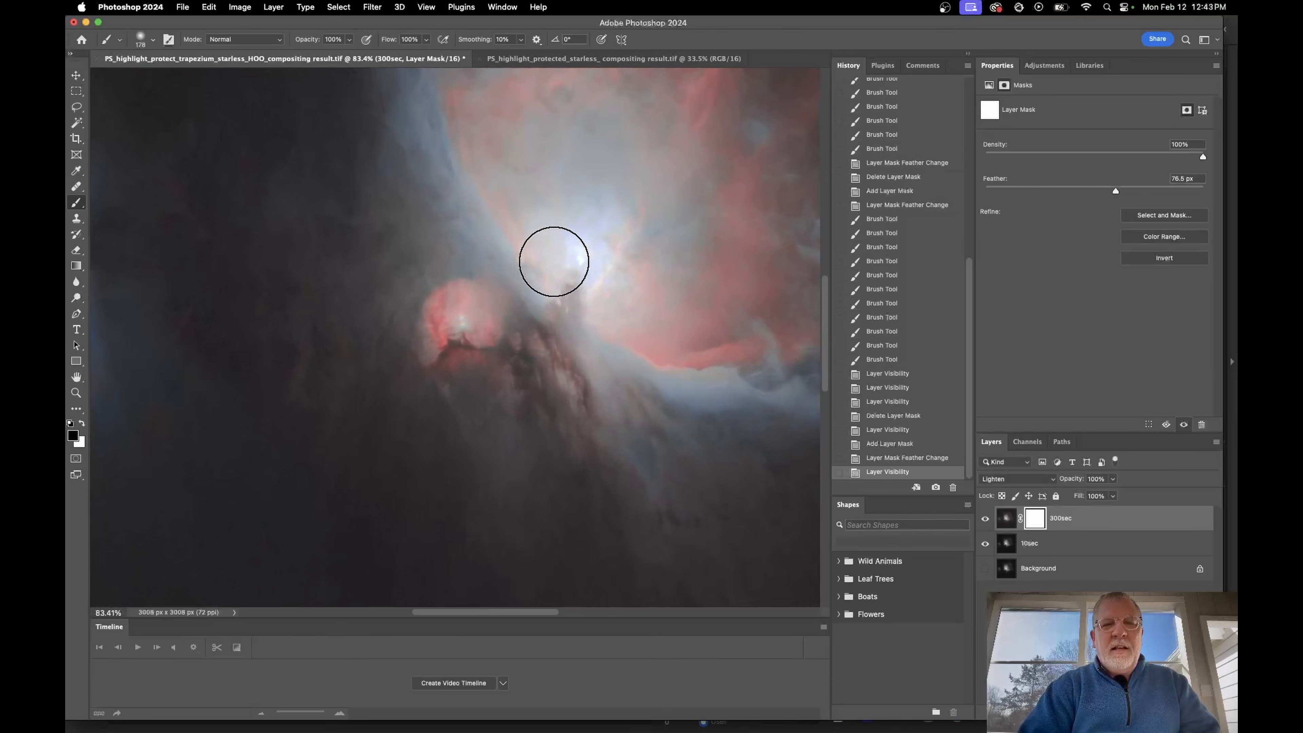
click(153, 42)
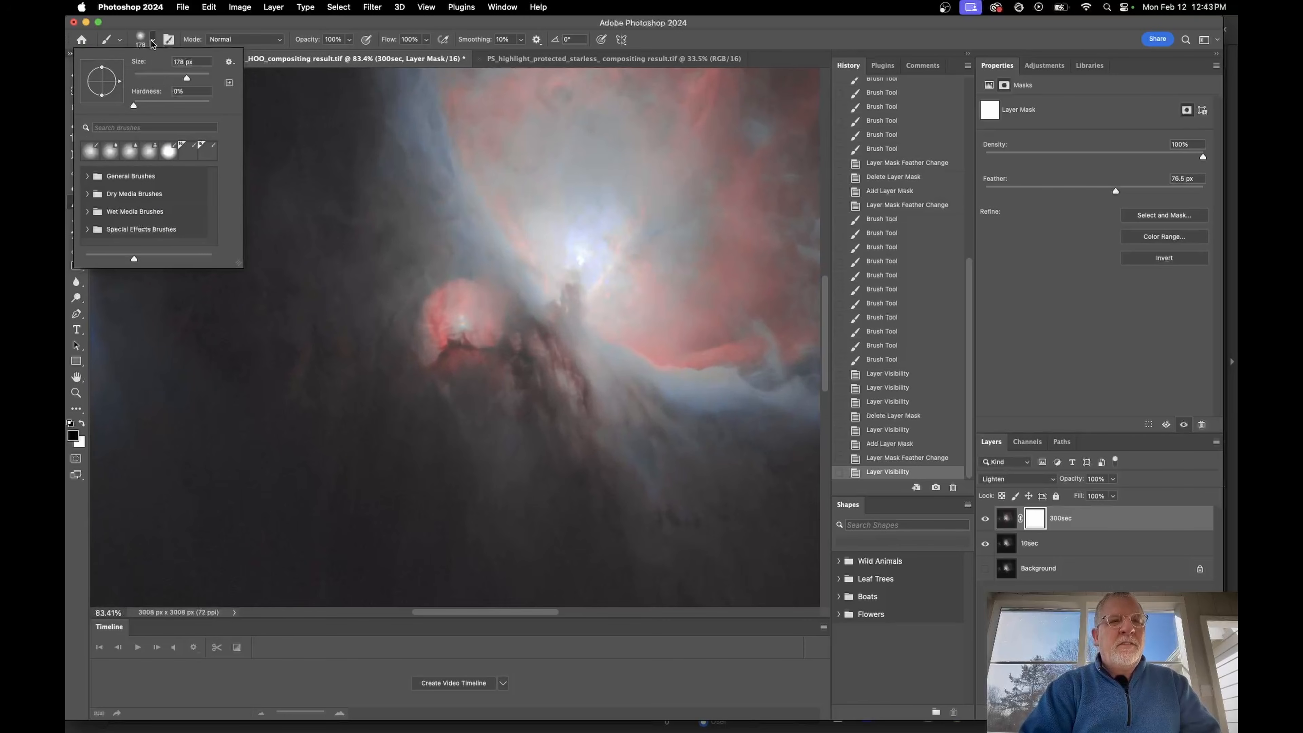
drag(187, 78, 180, 78)
drag(175, 78, 174, 78)
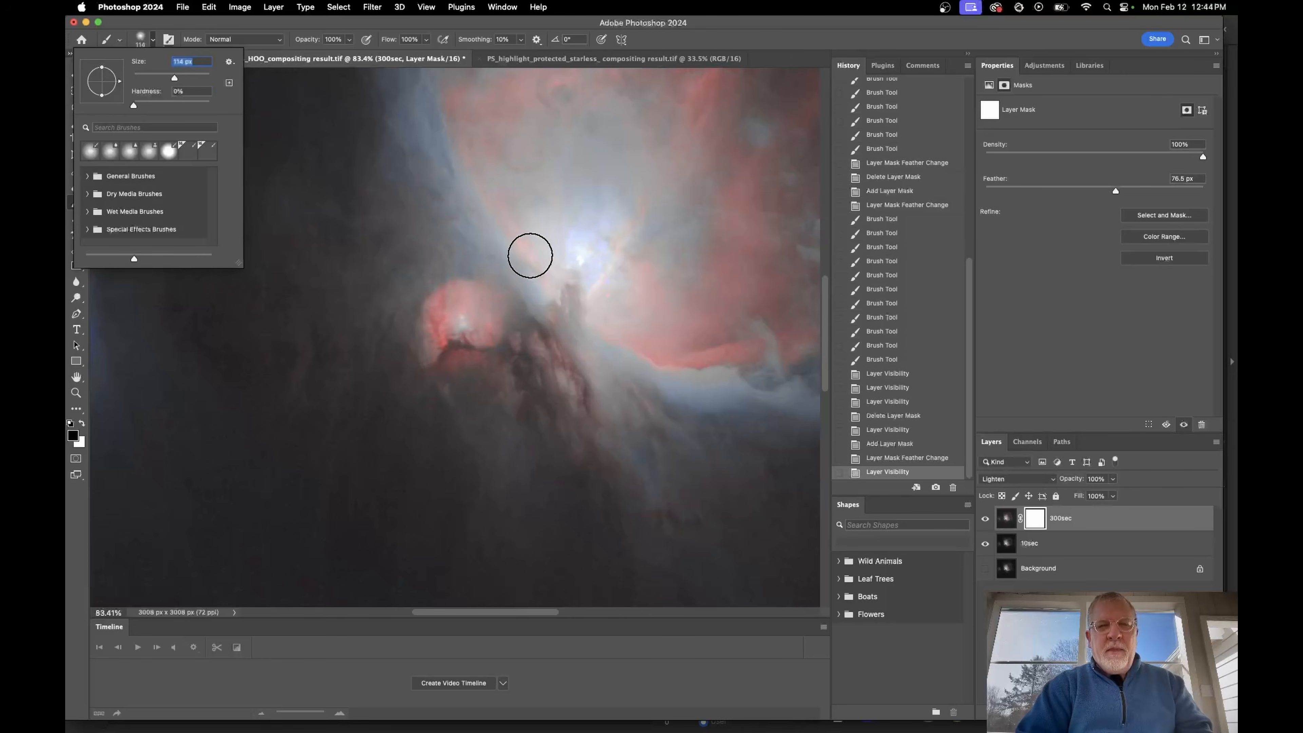
Paint black dabs on the 300sec mask along the nebula core's left edge and back toward the bright center
click(567, 297)
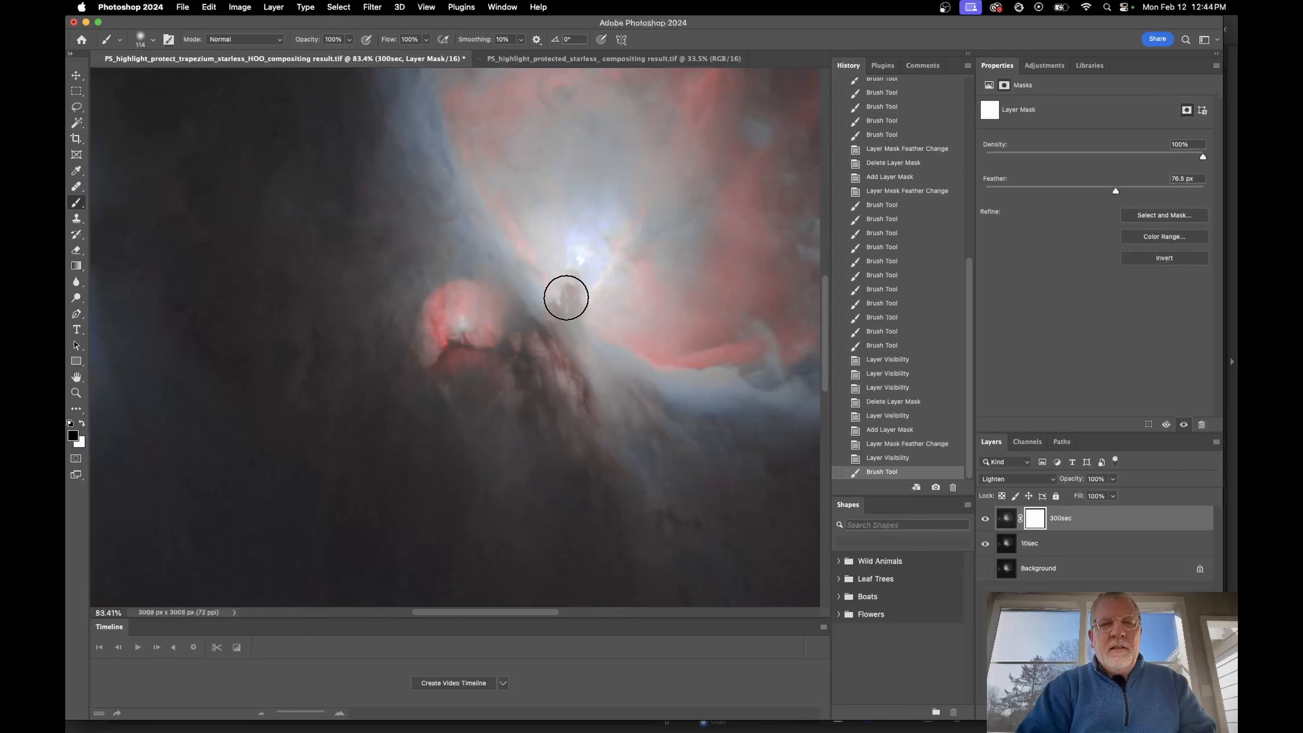
click(553, 287)
click(540, 271)
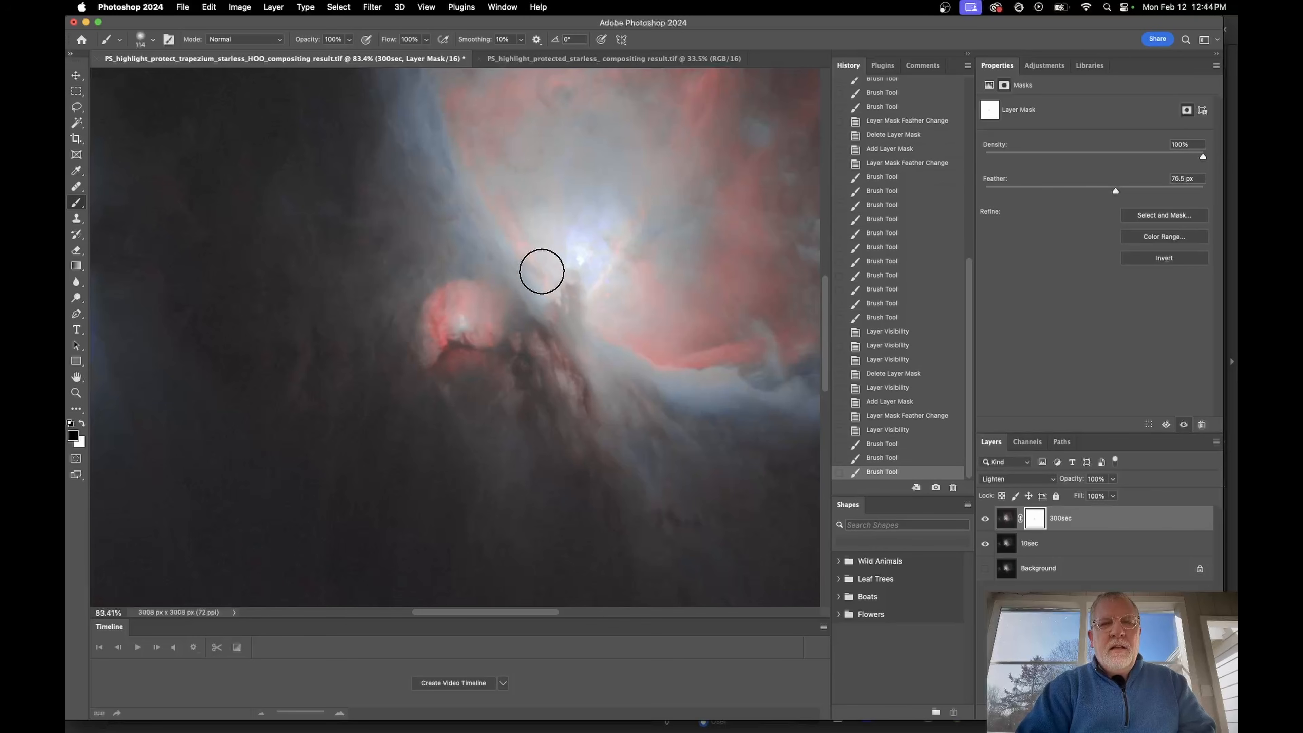
click(521, 254)
click(510, 241)
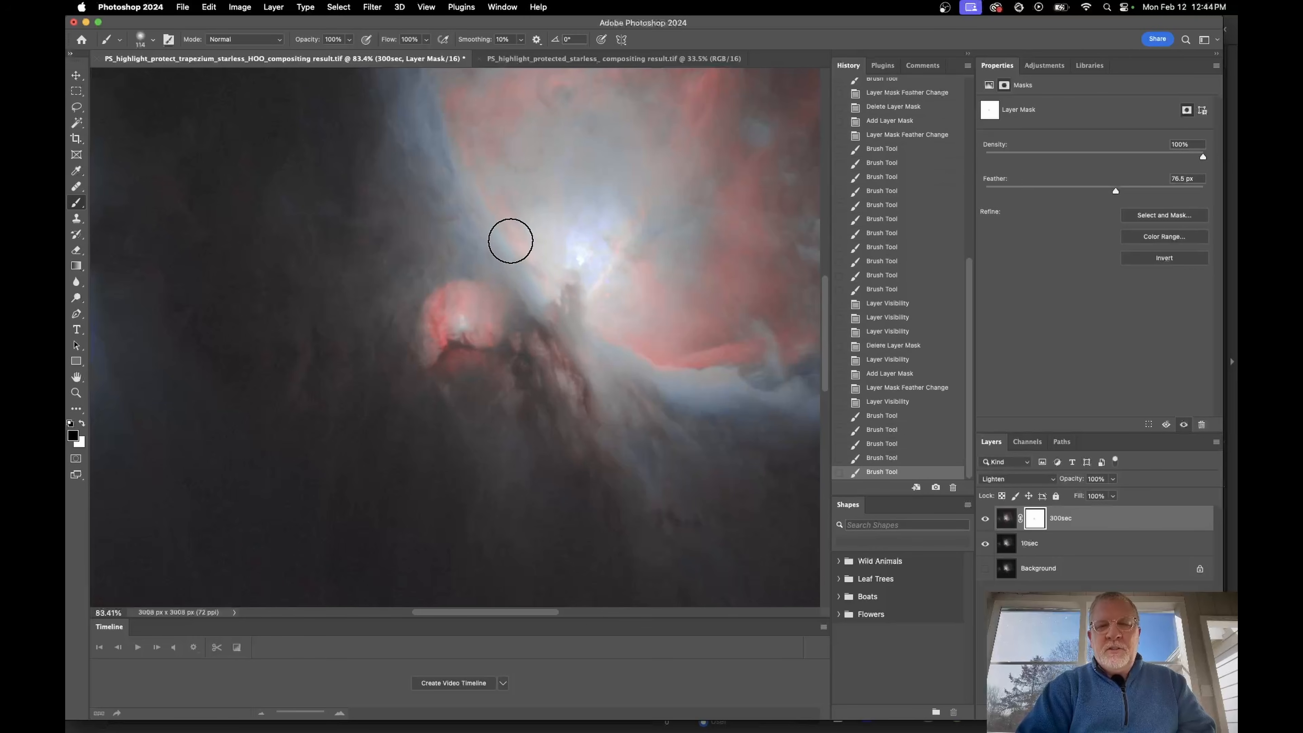
click(501, 225)
click(498, 205)
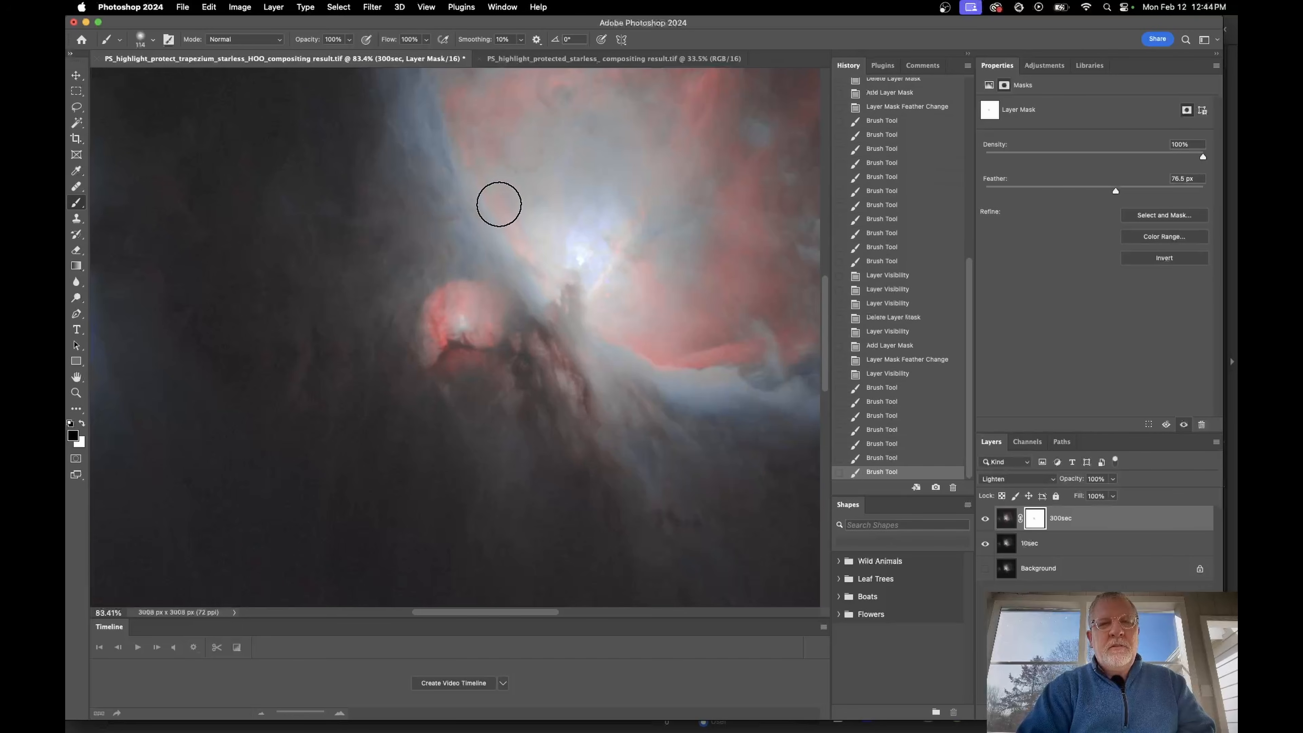
click(503, 184)
click(527, 207)
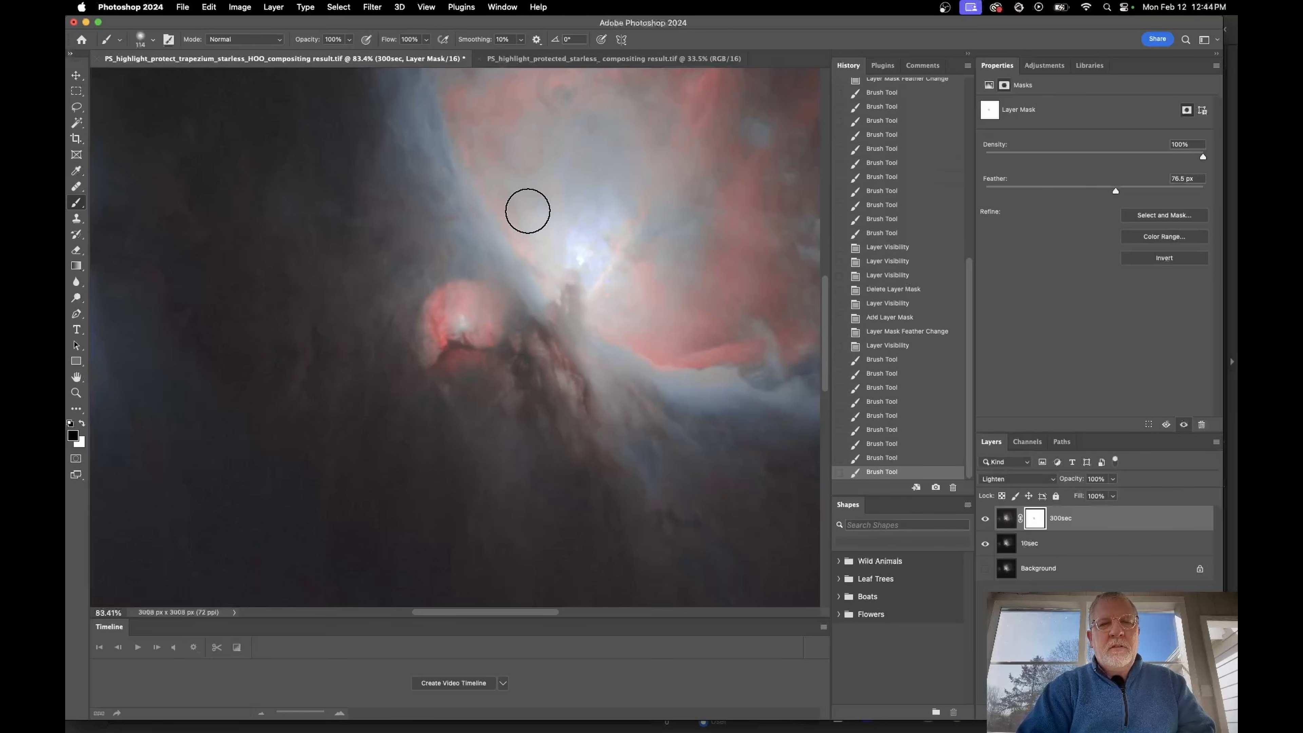
click(542, 238)
click(564, 255)
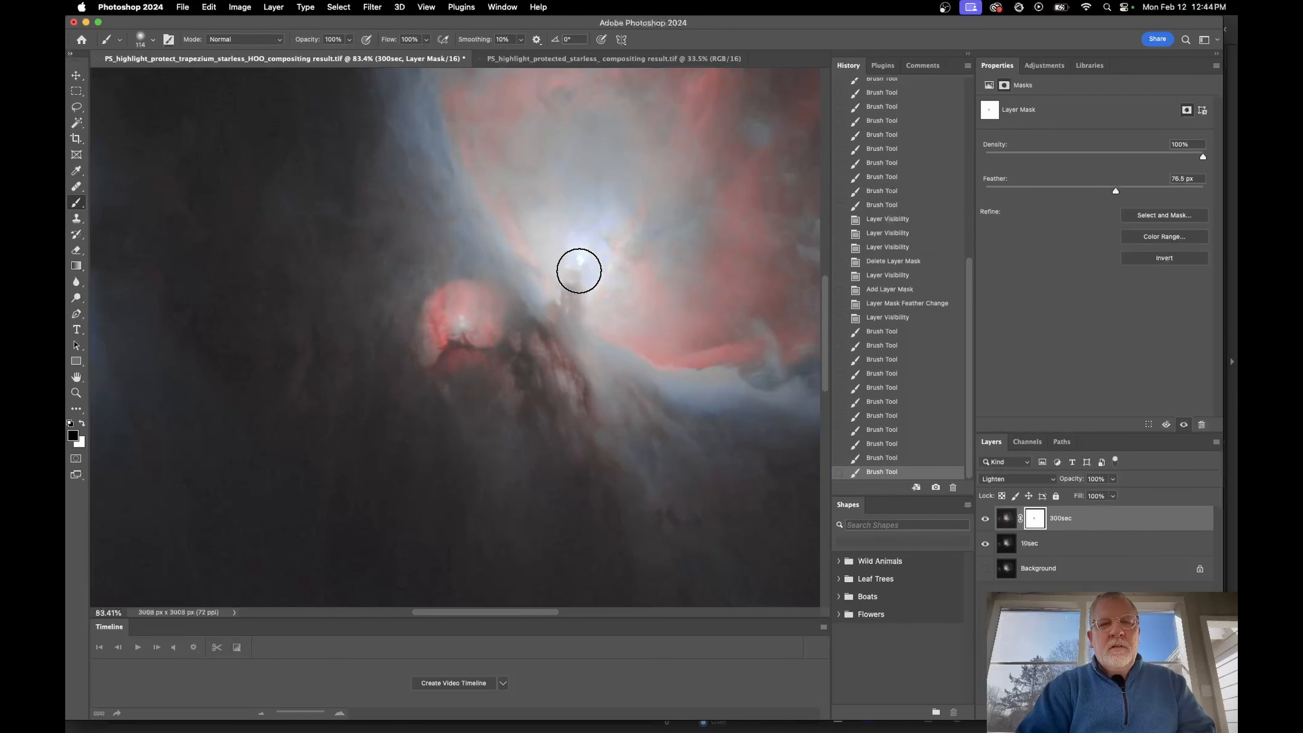
Paint black dabs on the 300sec mask from the bright center down along the nebula's lower pink and blue rim
click(579, 270)
click(594, 286)
click(605, 300)
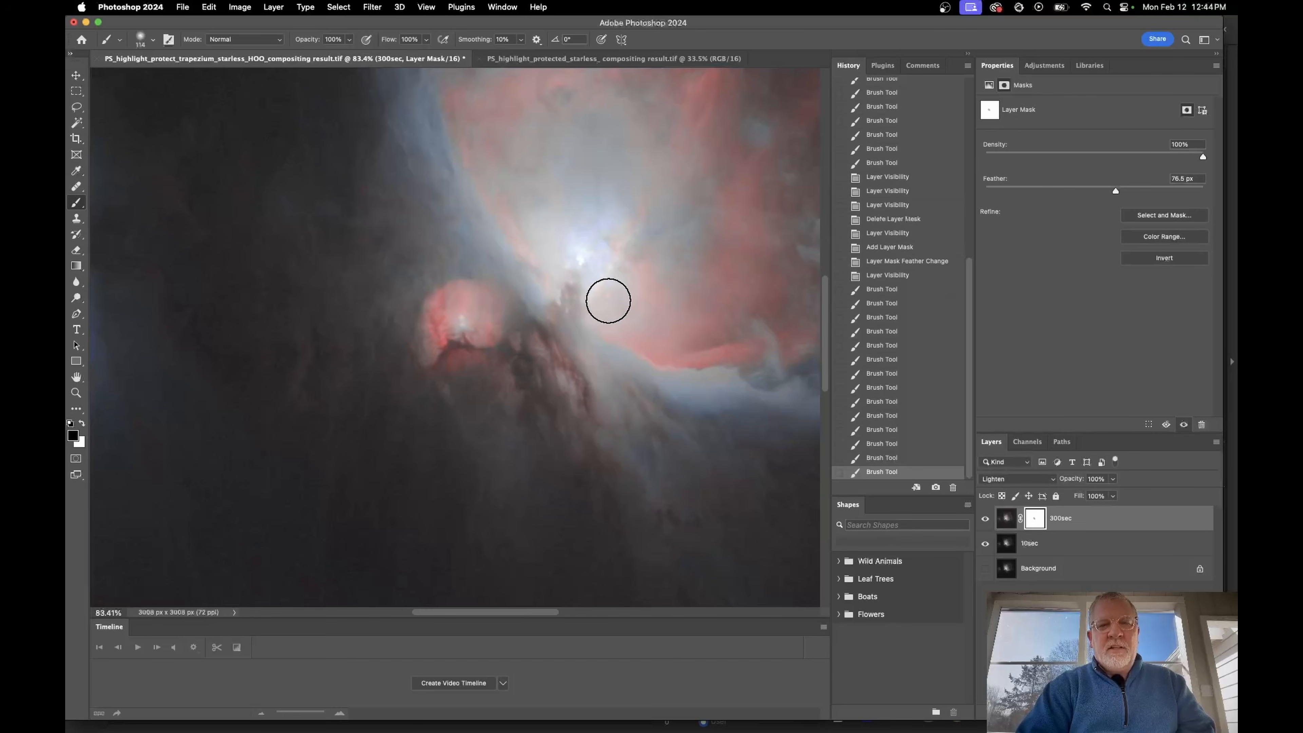
click(603, 326)
click(622, 346)
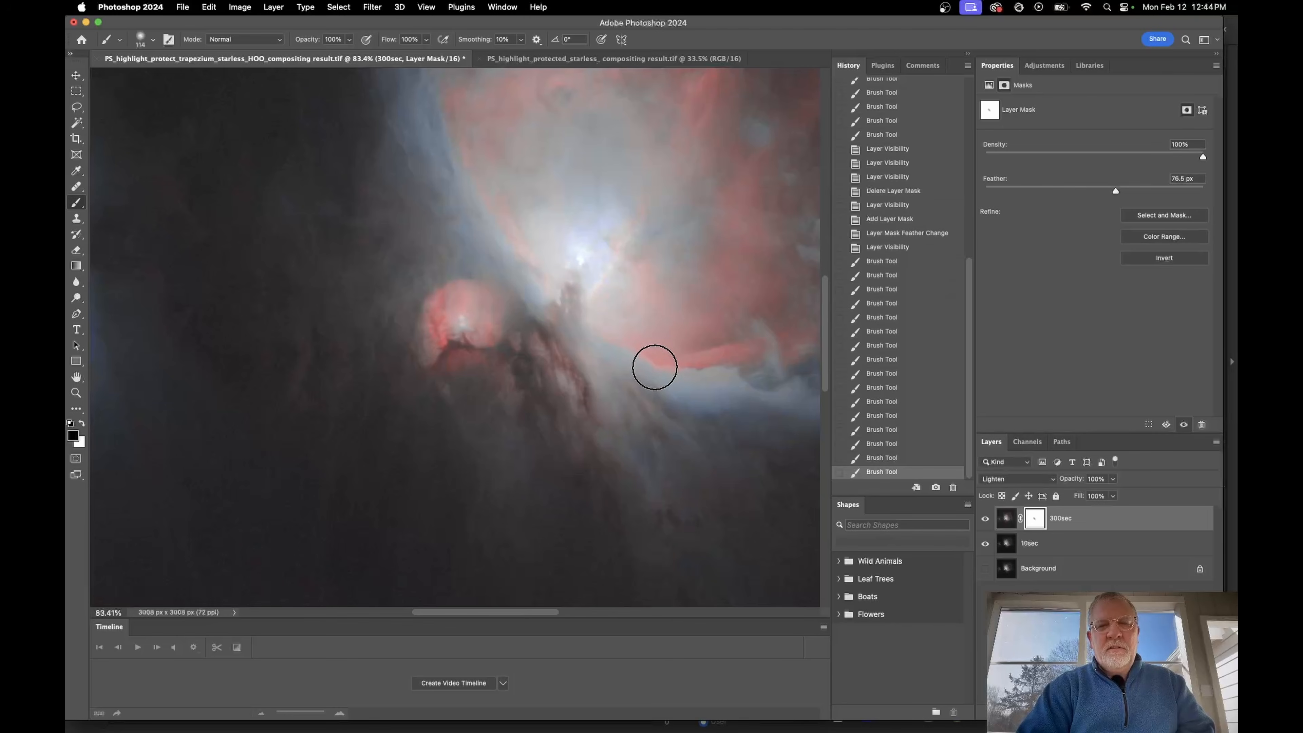
click(652, 367)
click(679, 376)
click(701, 373)
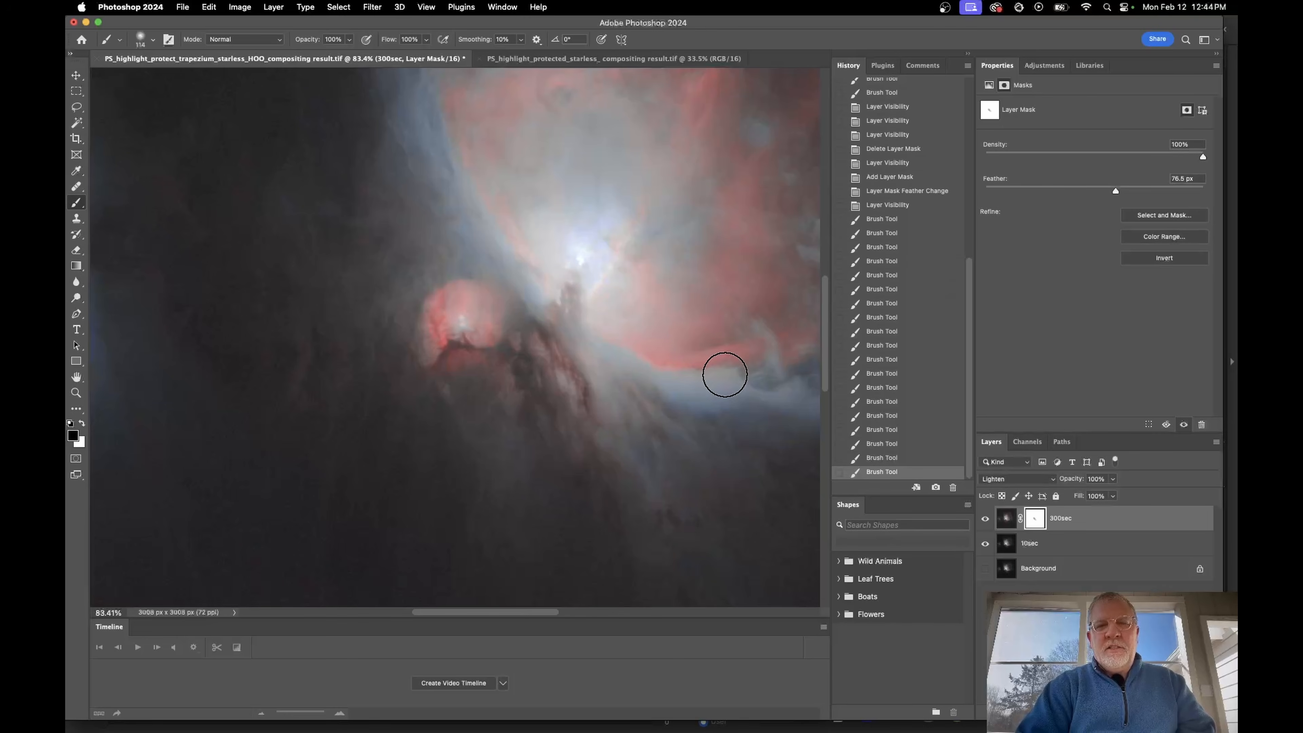
click(734, 370)
click(748, 361)
click(747, 338)
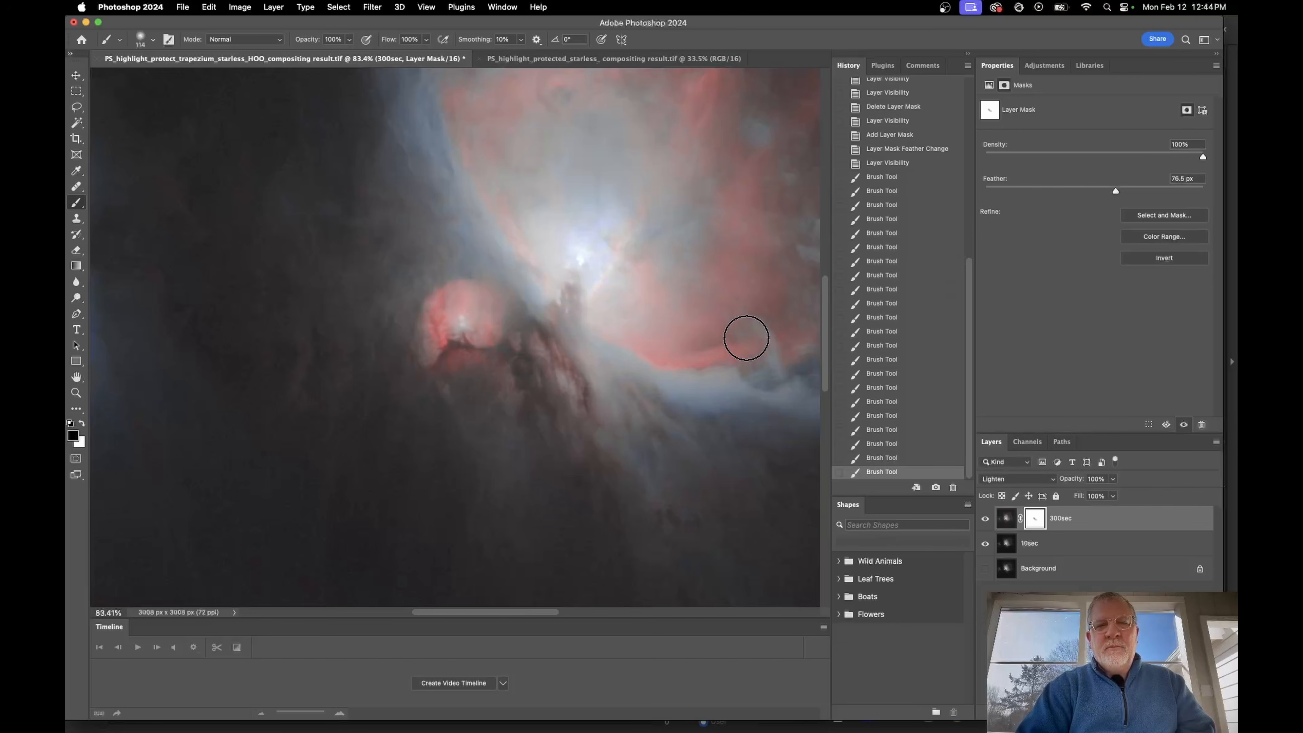
Extend the black mask painting over the pink area inside the lower rim, to the right of the bright core
click(711, 343)
click(686, 343)
click(665, 334)
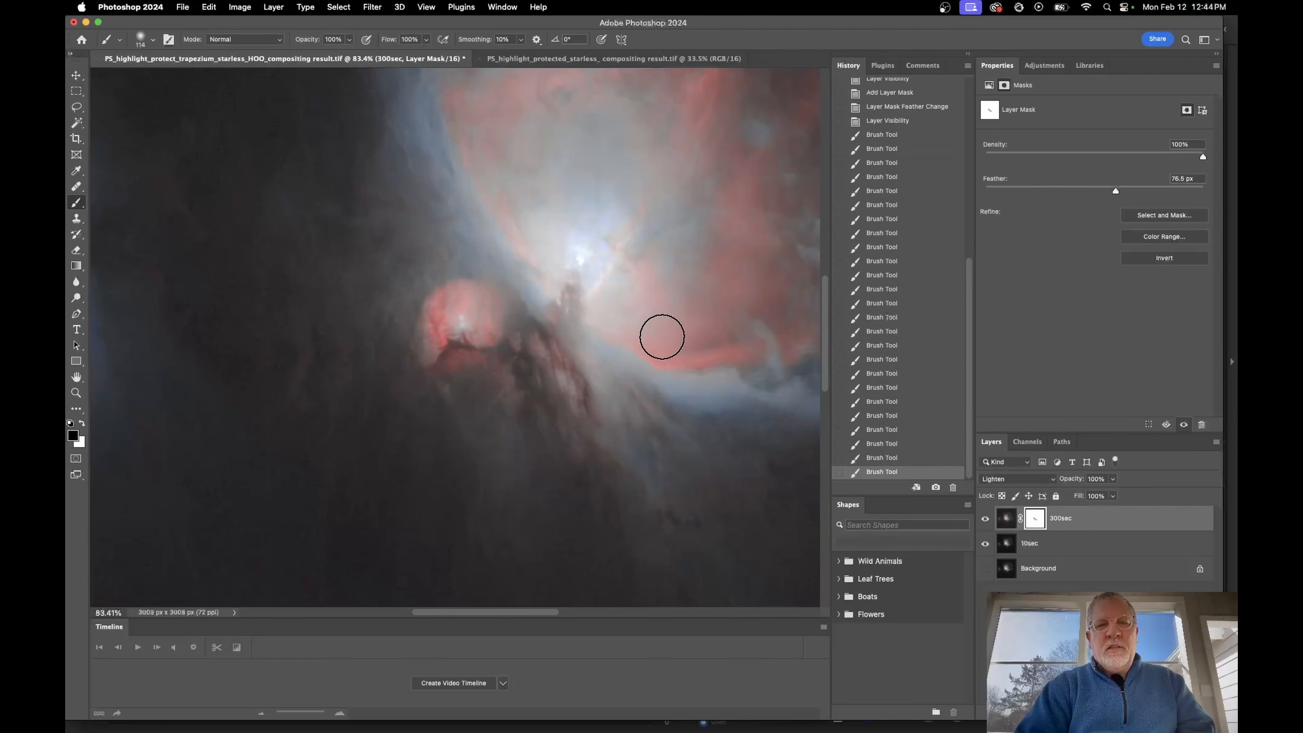
click(638, 317)
click(634, 303)
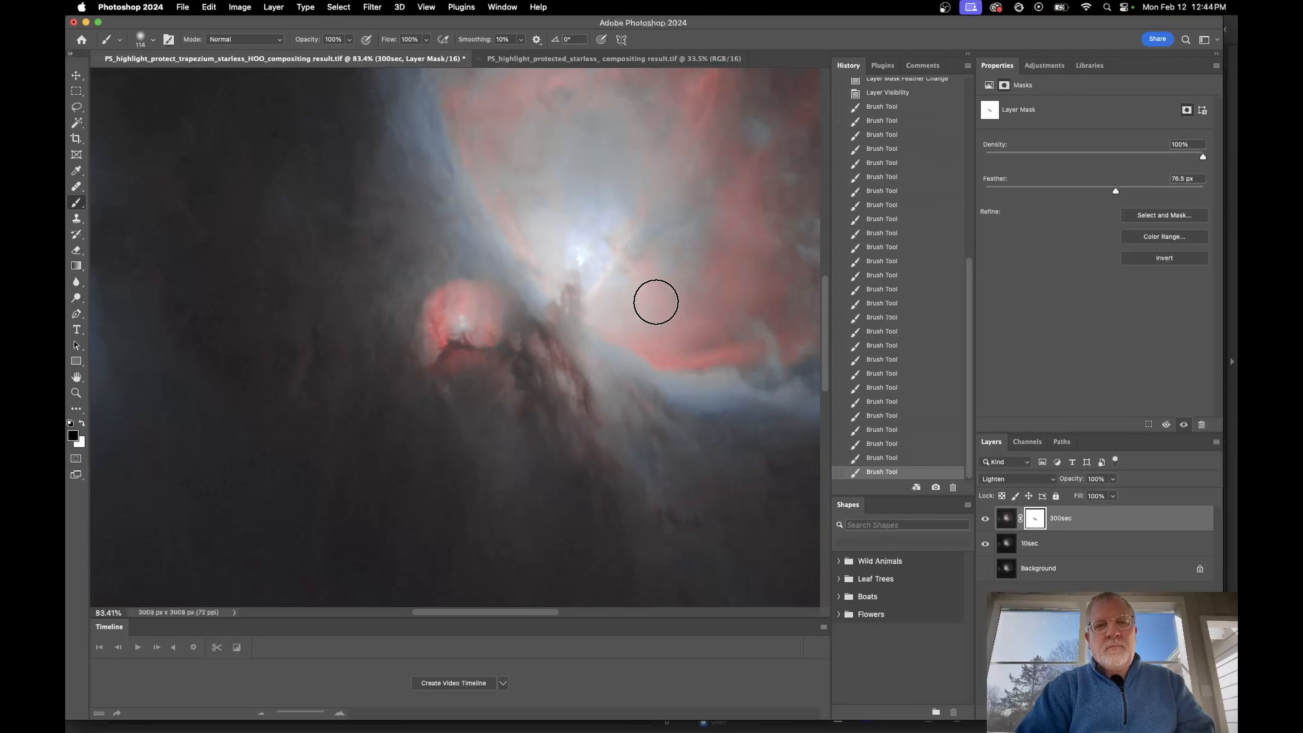
click(665, 301)
click(690, 317)
click(716, 327)
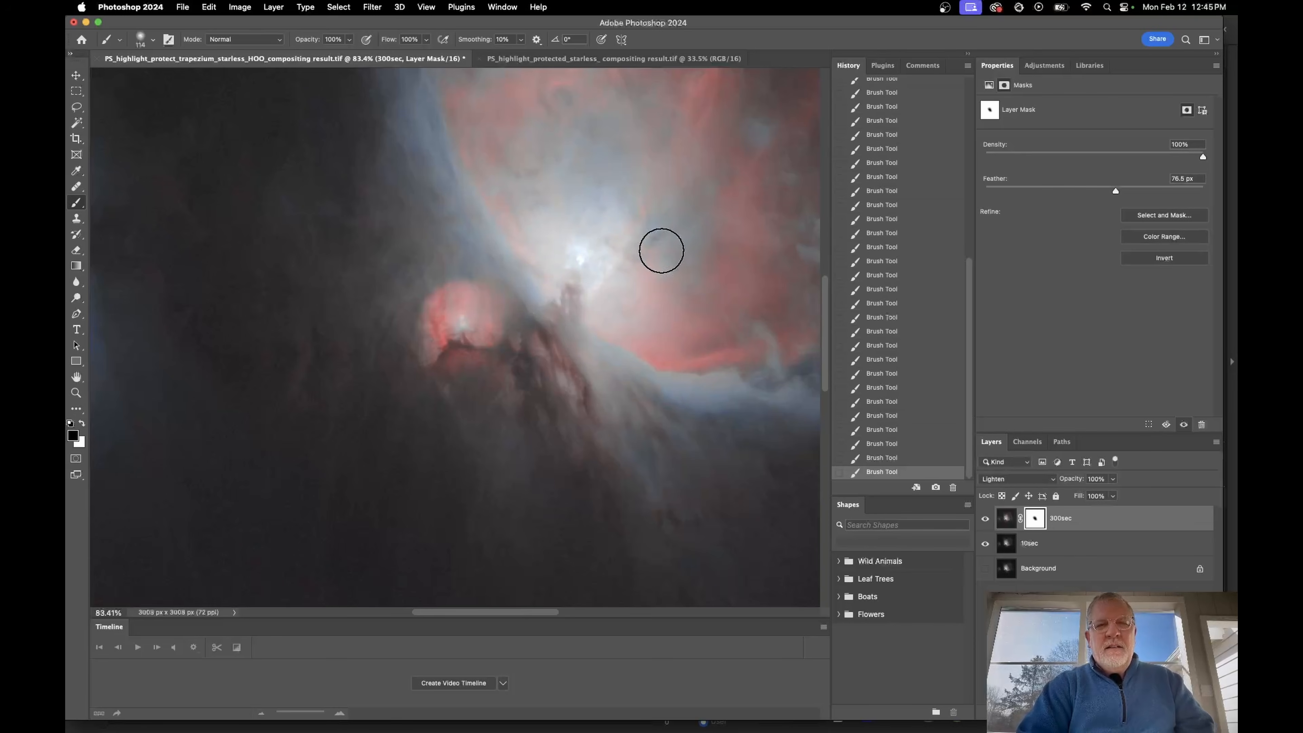
Toggle the 300sec layer's visibility several times to compare the nebula core with and without it
click(1006, 518)
click(985, 519)
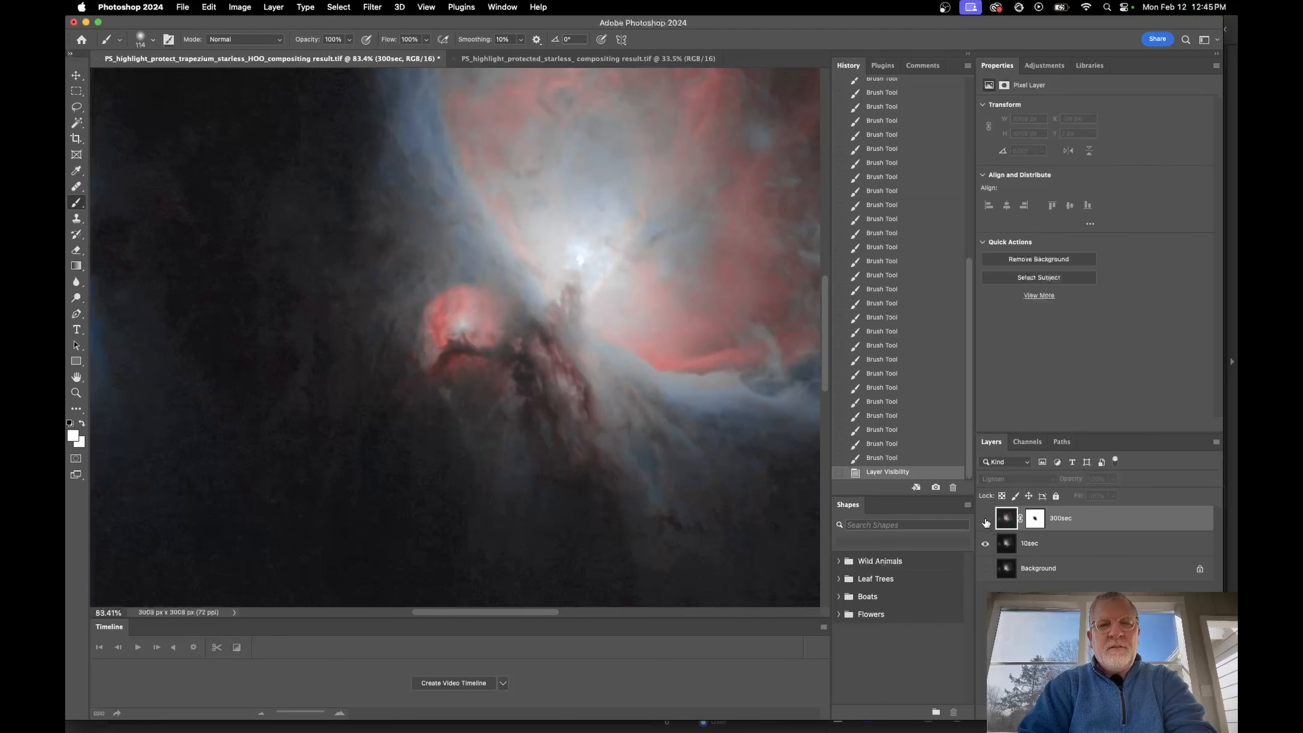
click(985, 519)
click(985, 519)
click(985, 519)
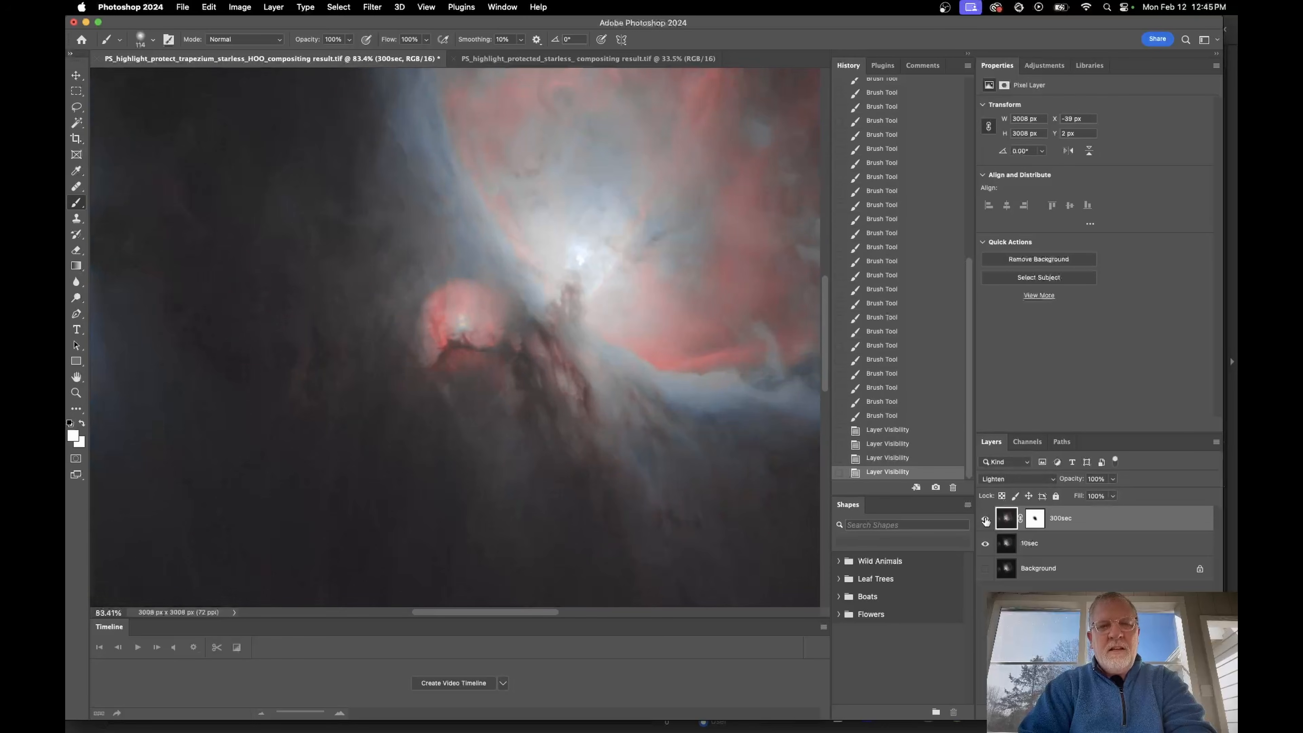
click(985, 518)
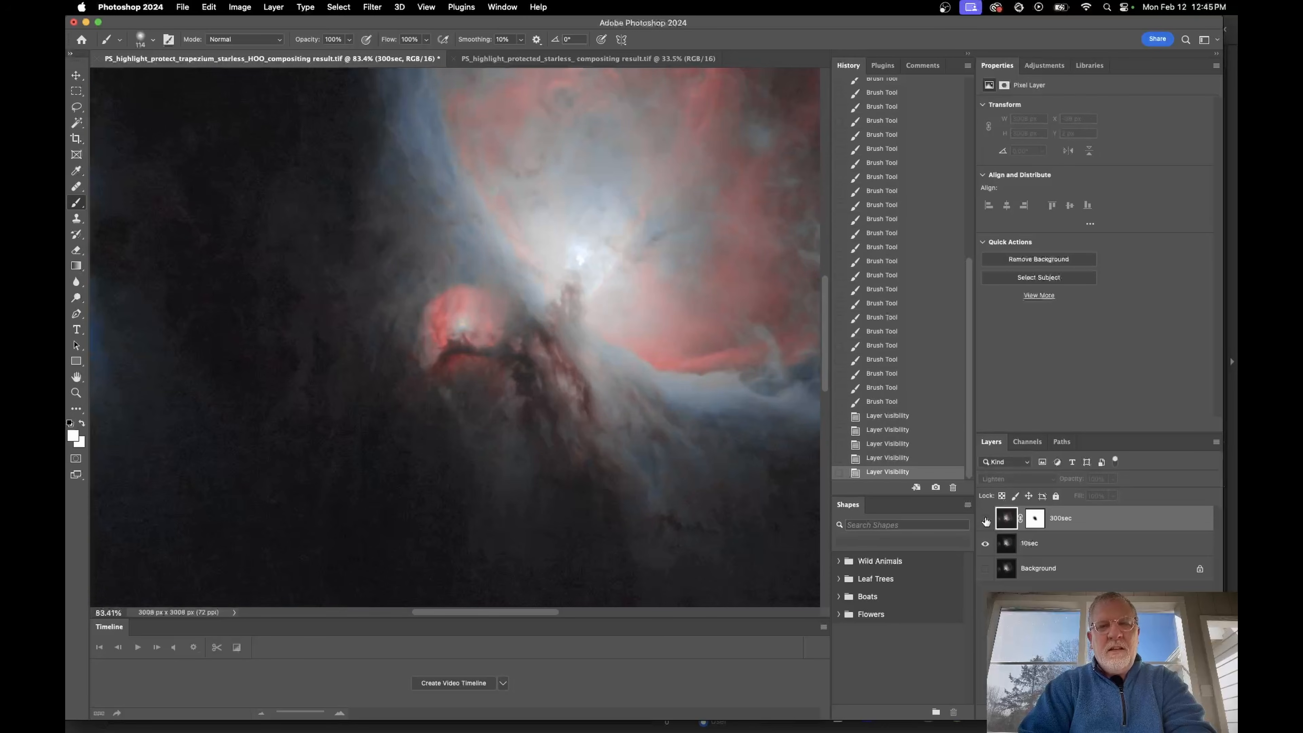
click(985, 519)
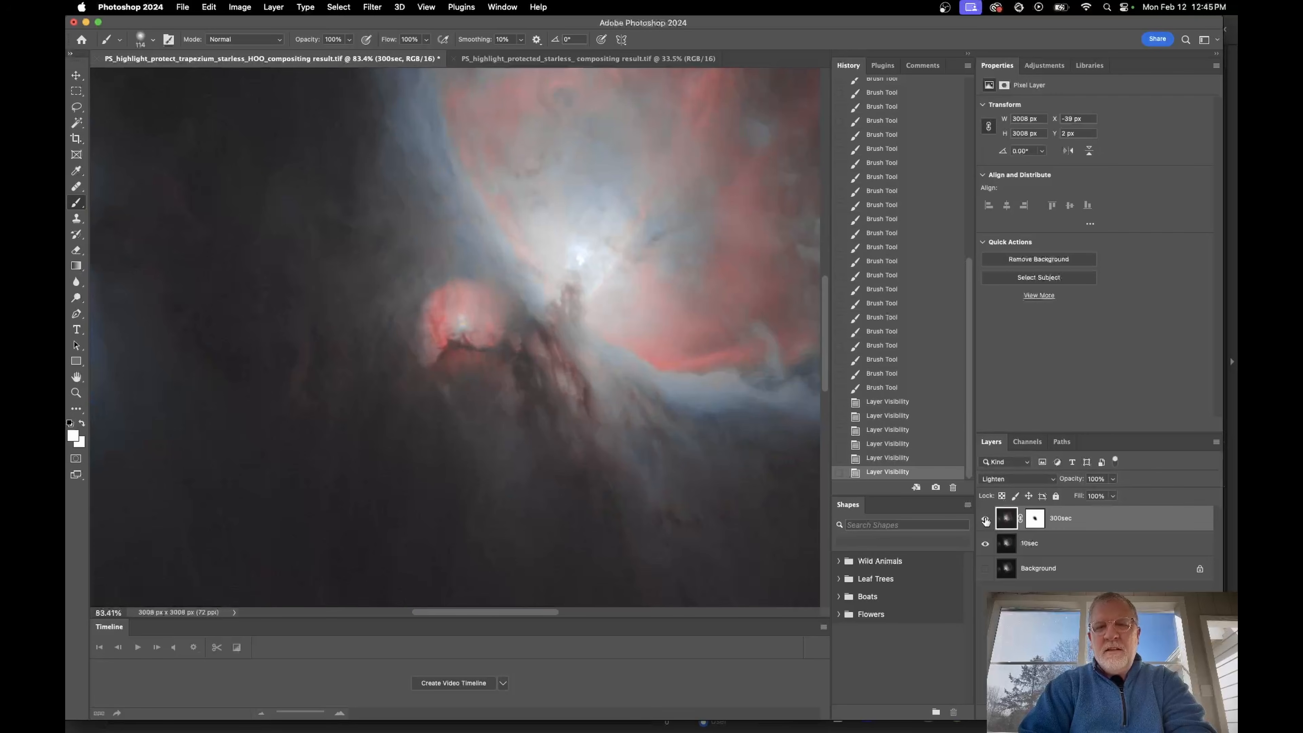
Inspect the mask's opening with the 10sec layer briefly hidden, and compare the whole nebula with the 300sec layer off and on
click(984, 544)
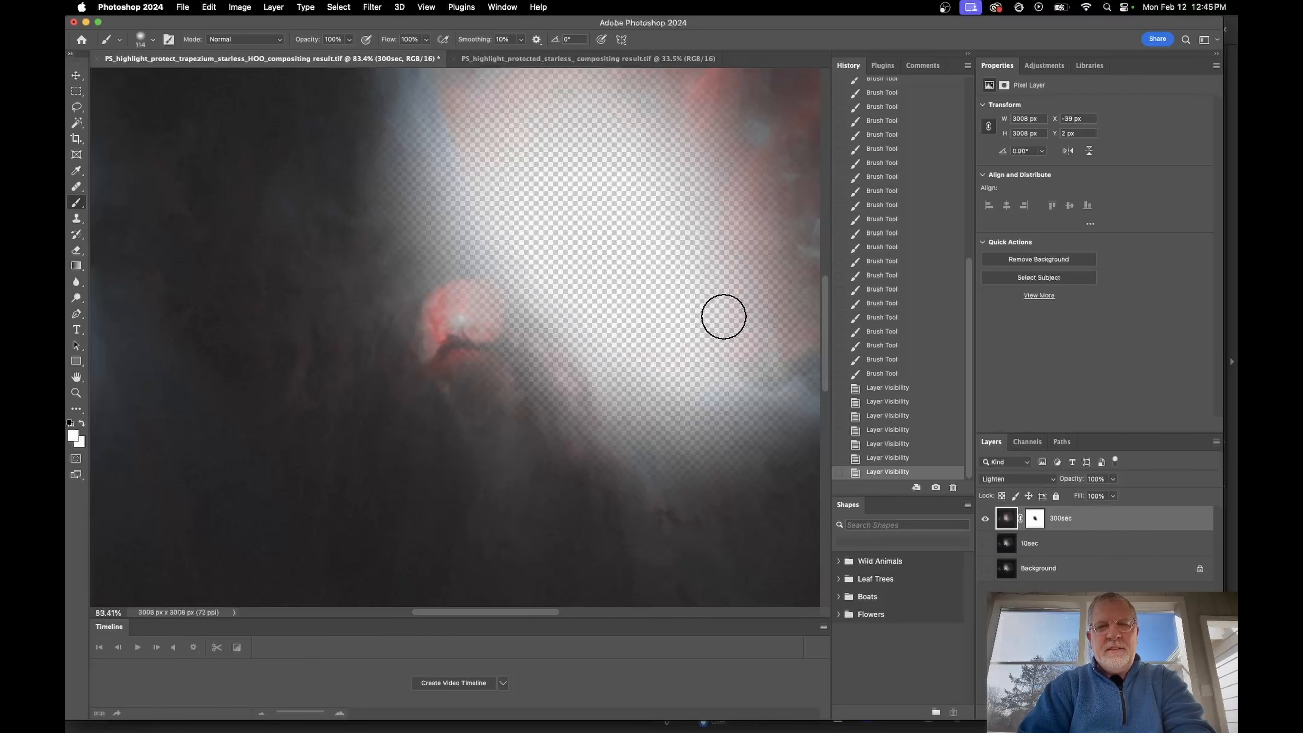
click(985, 544)
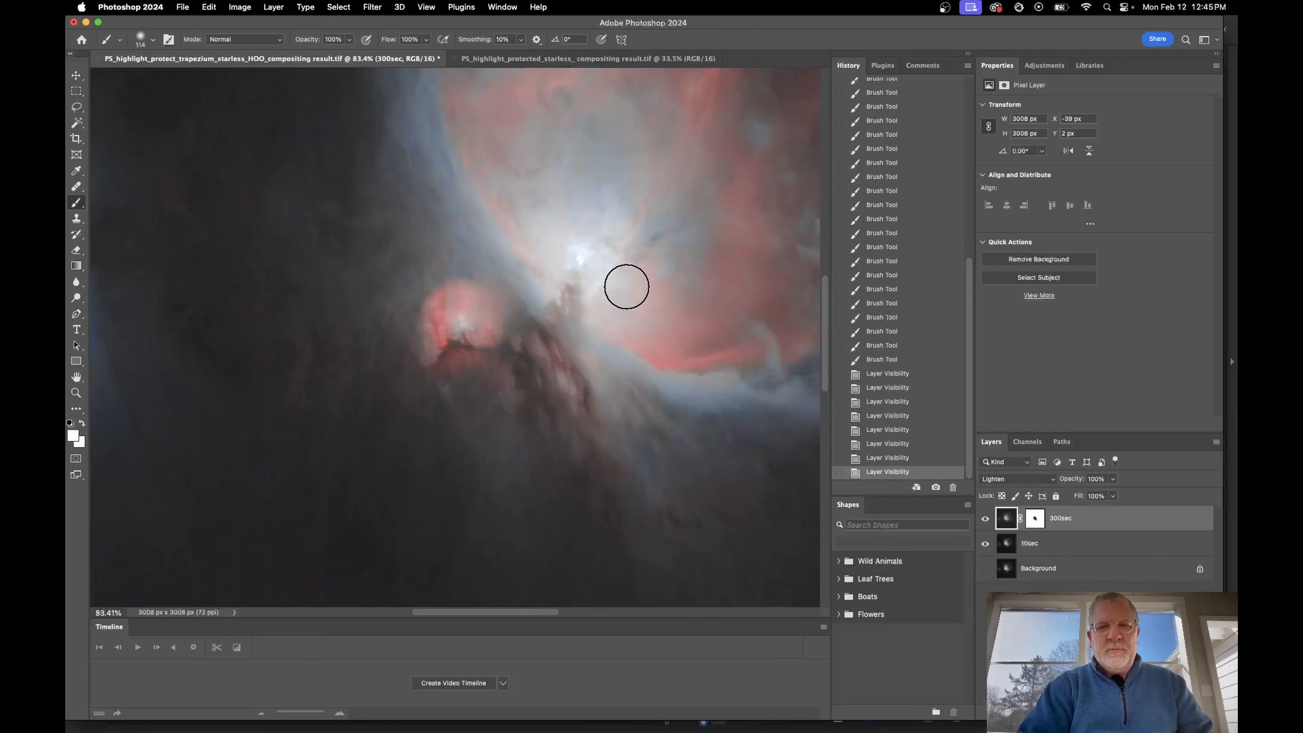
scroll(626, 286, up, 5)
scroll(626, 286, right, 5)
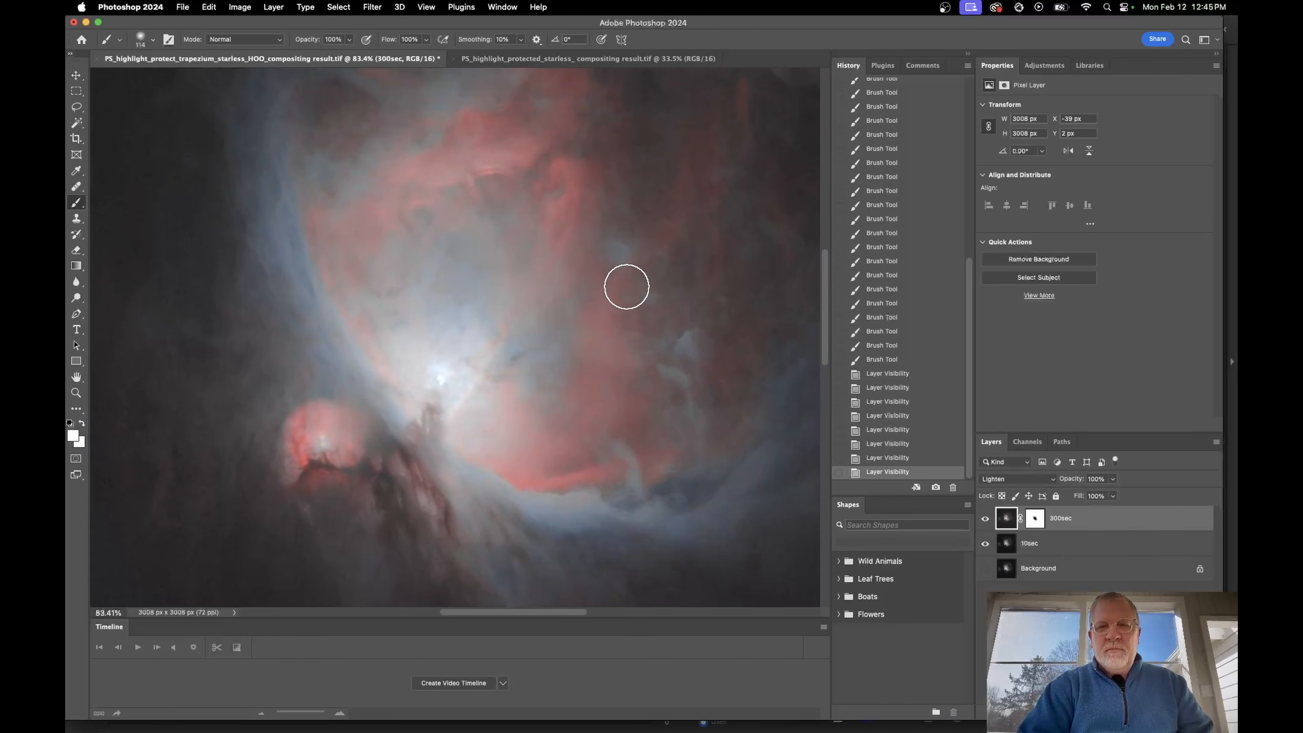
scroll(627, 287, down, 5)
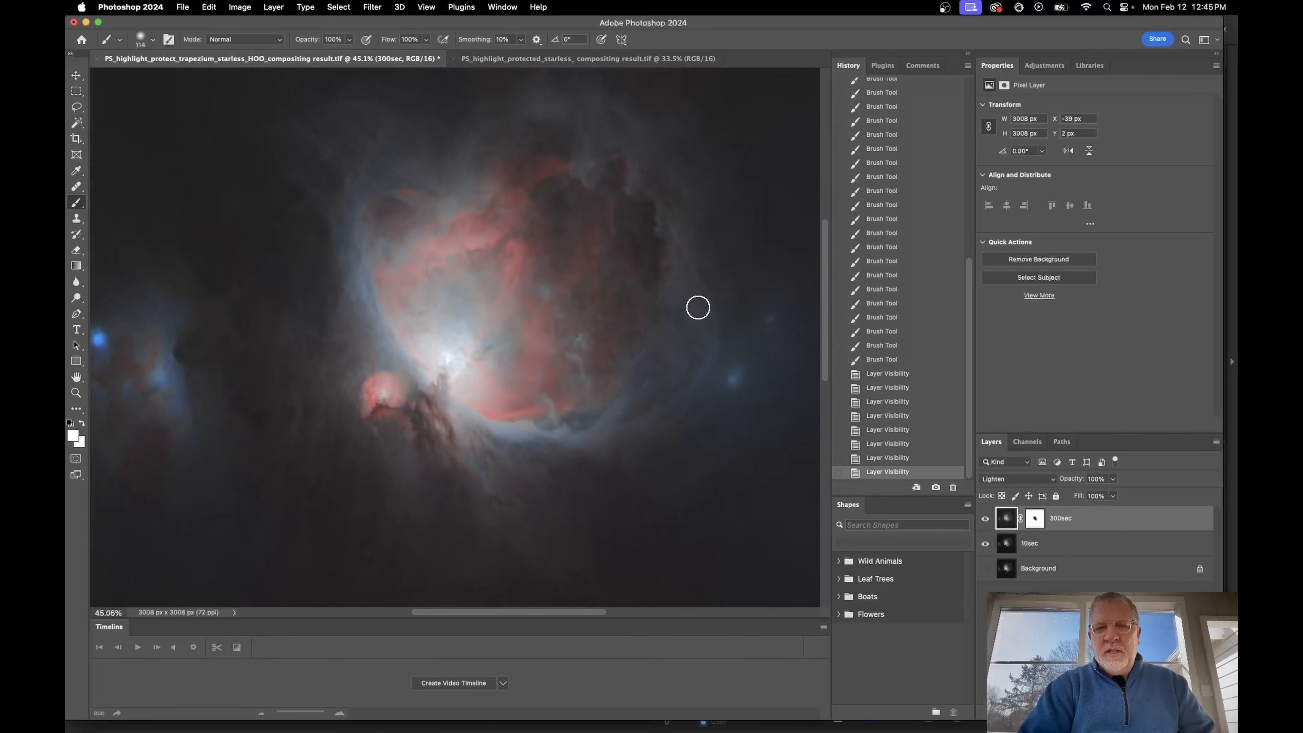
click(985, 522)
click(985, 519)
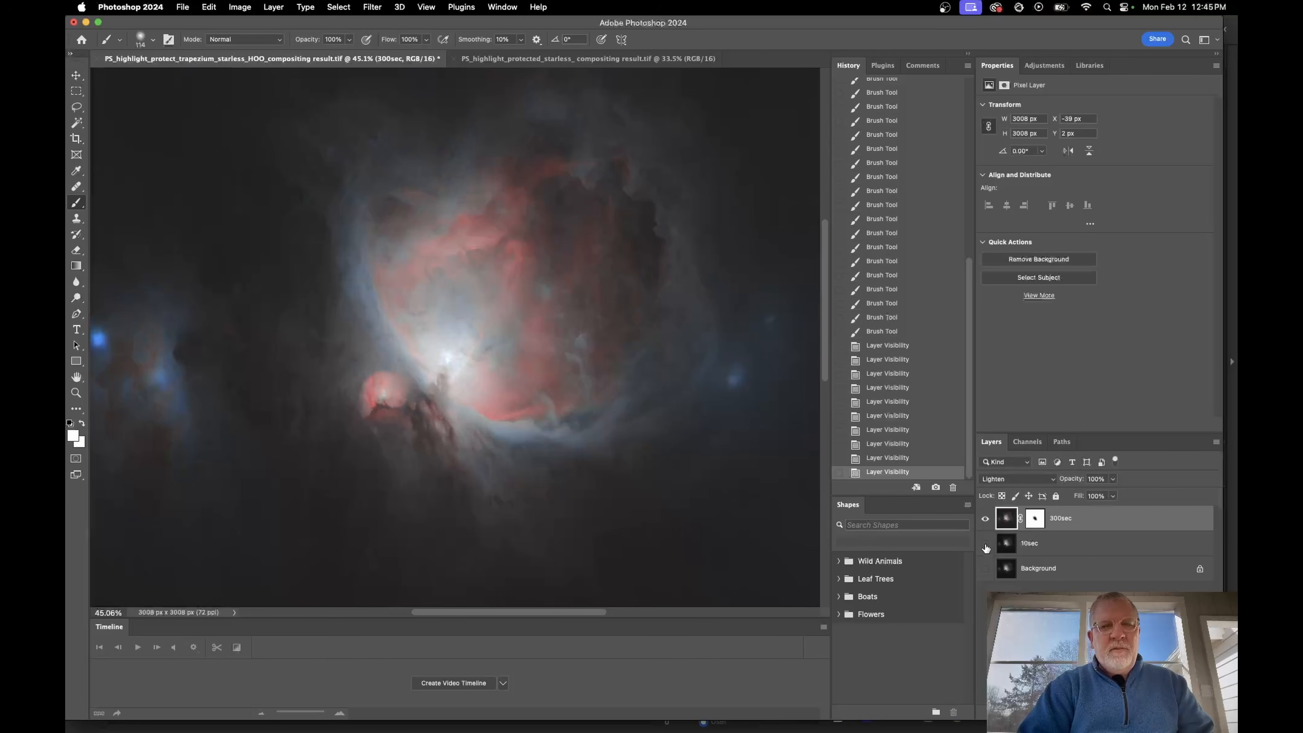
With the 10sec layer temporarily hidden, brush a white stroke around the masked area's upper and right edge, and undo it
click(986, 547)
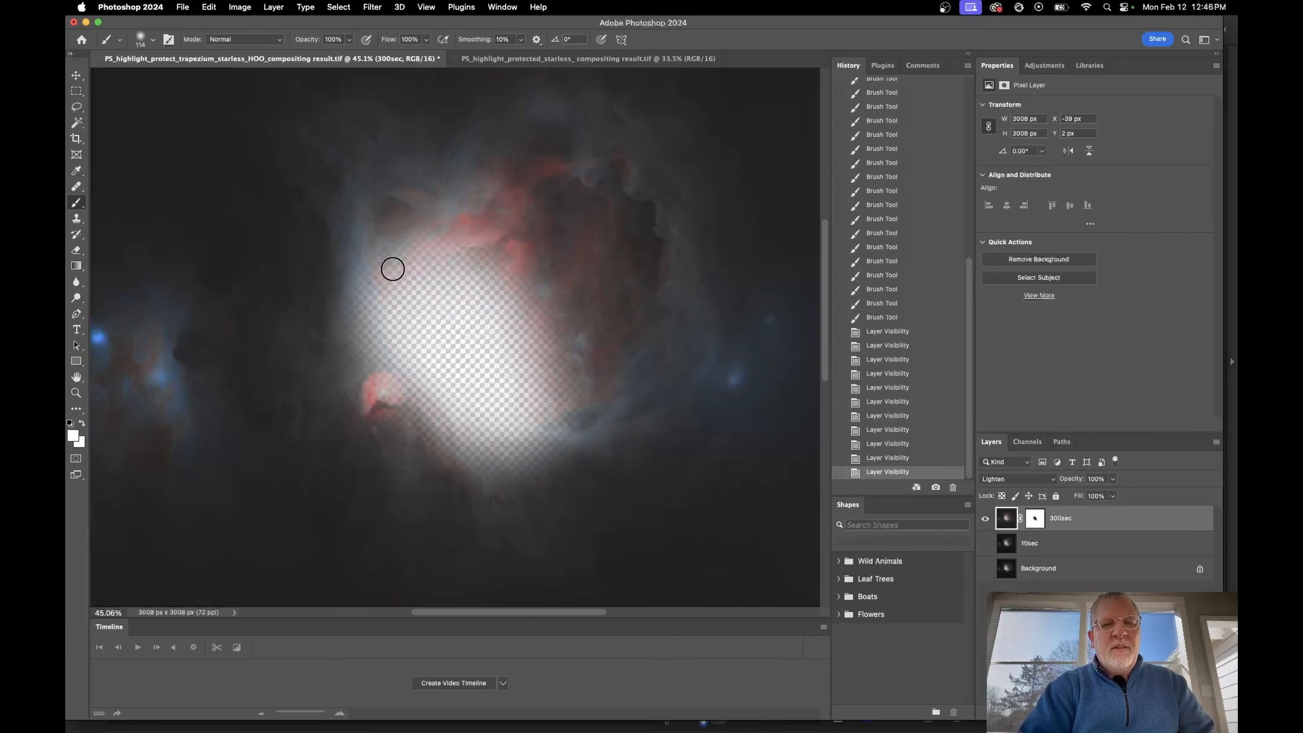
mouse_move(390, 269)
mouse_down()
mouse_move(455, 245)
mouse_move(490, 253)
mouse_move(568, 422)
mouse_up()
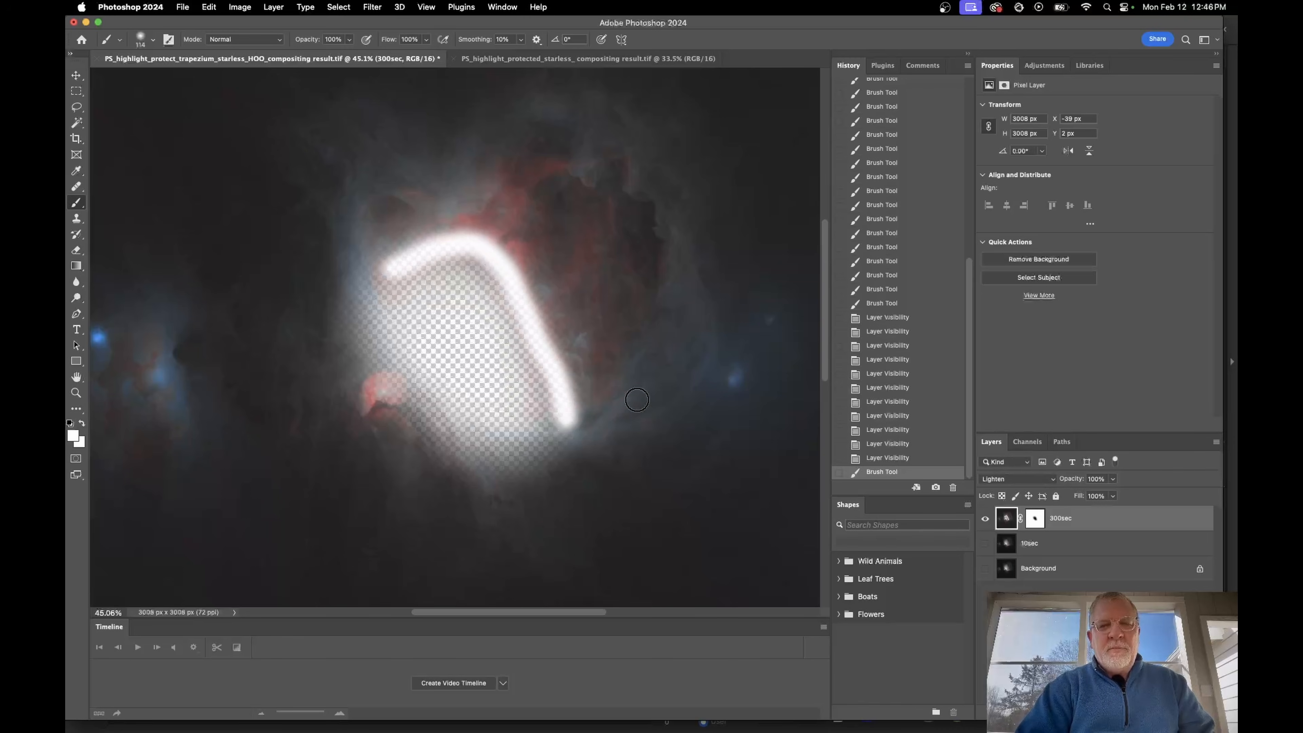
key(super+z)
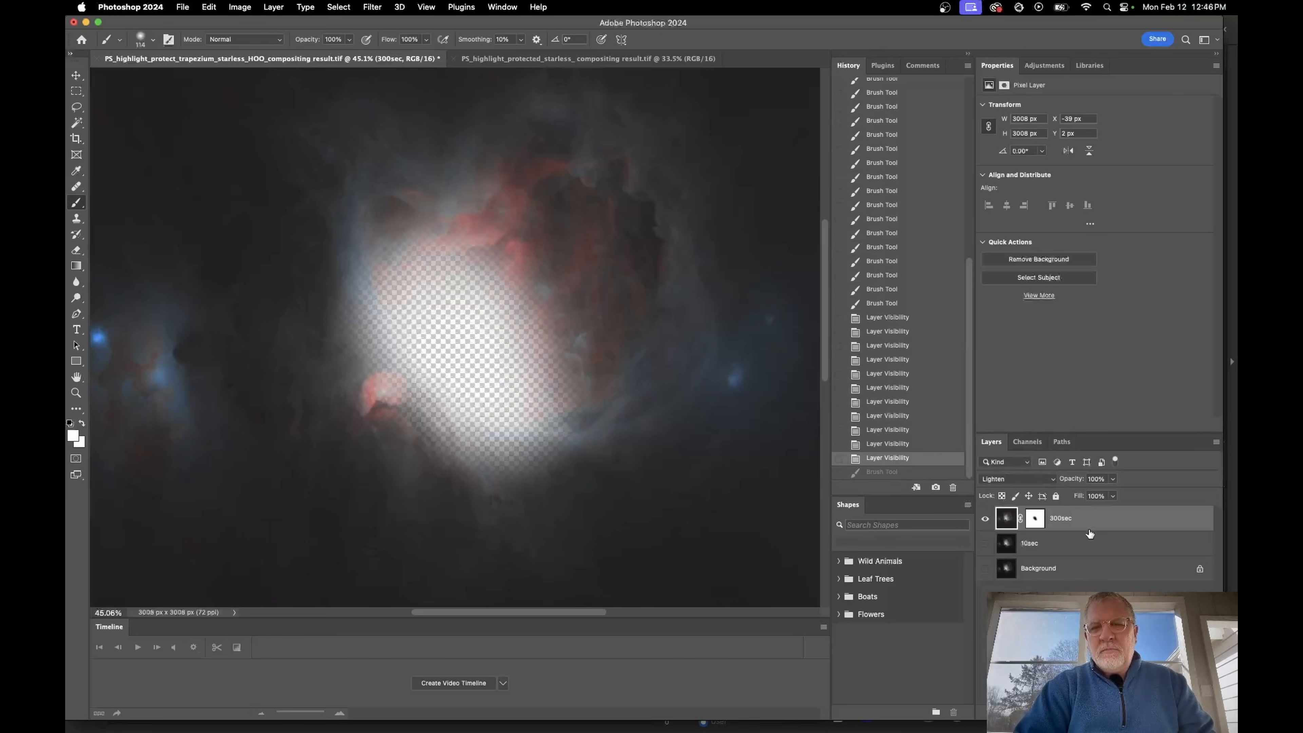
click(986, 545)
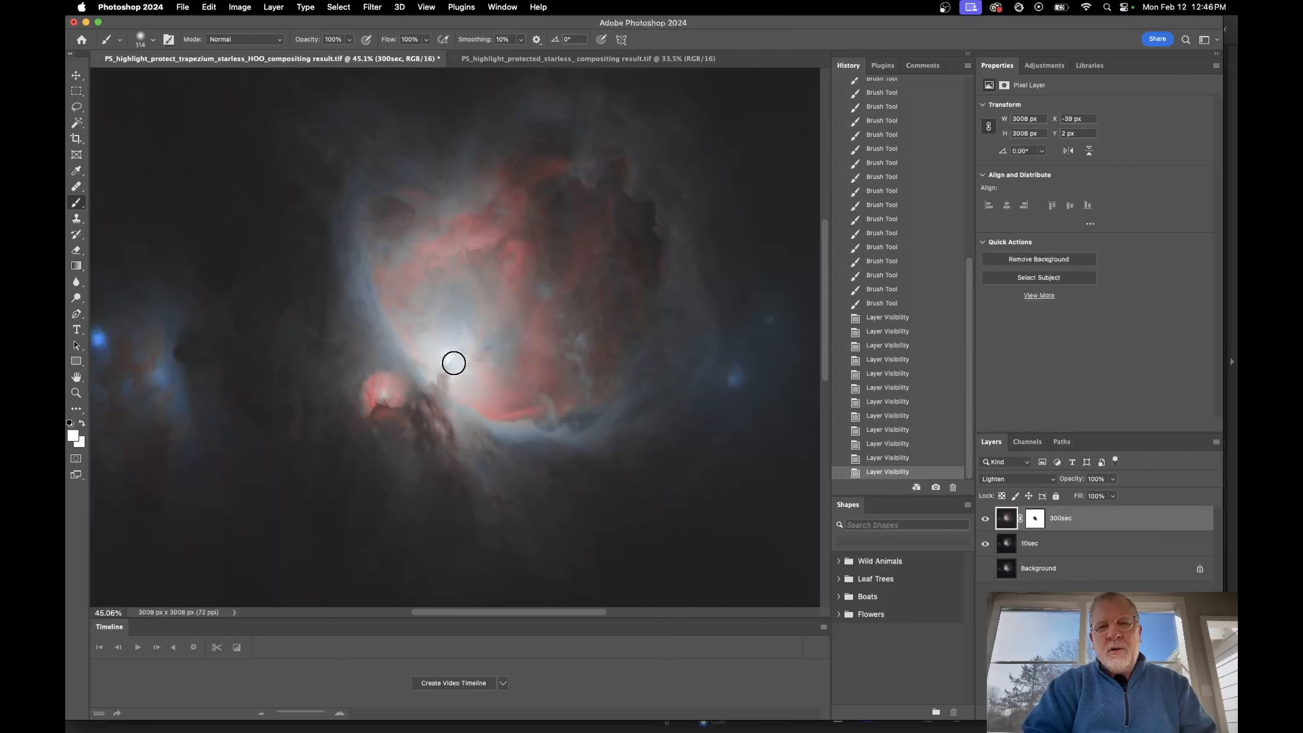
Merge the 300sec and 10sec layers into a single layer, leaving the Background layer separate
shift+click(1086, 548)
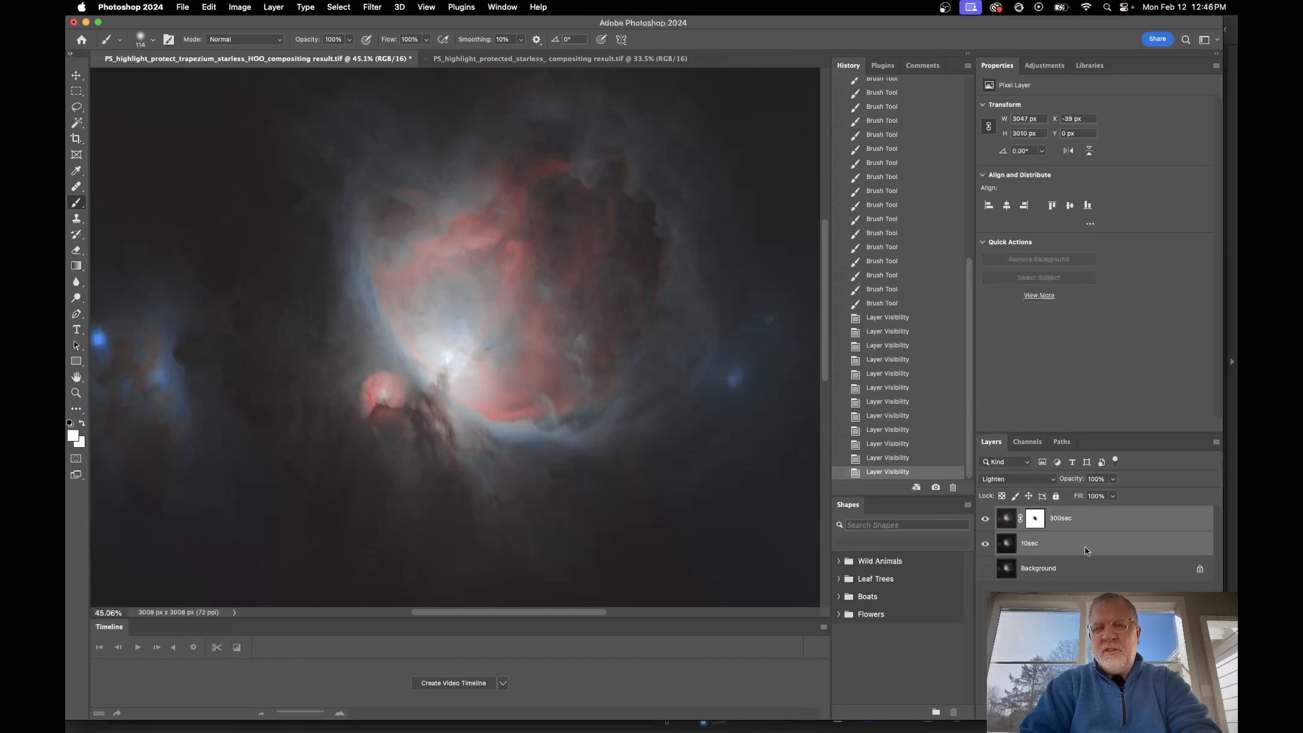
right_click(1085, 547)
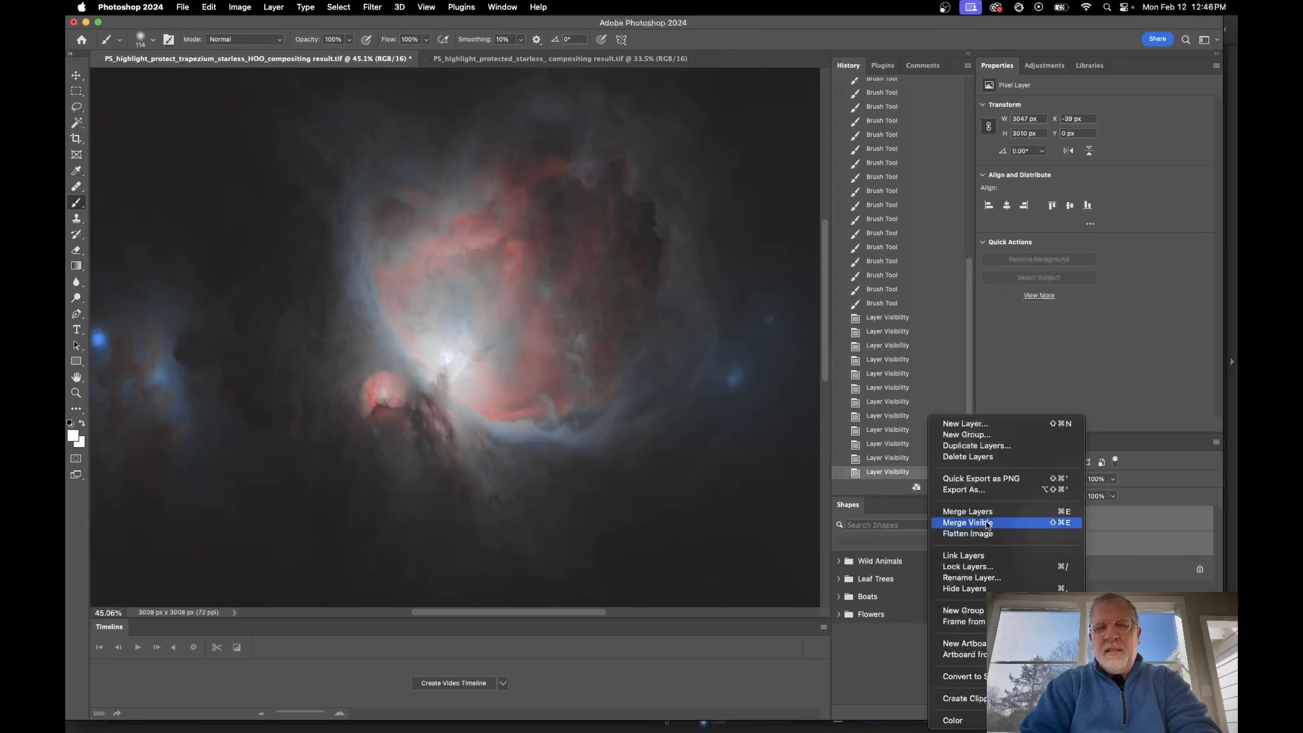
click(978, 513)
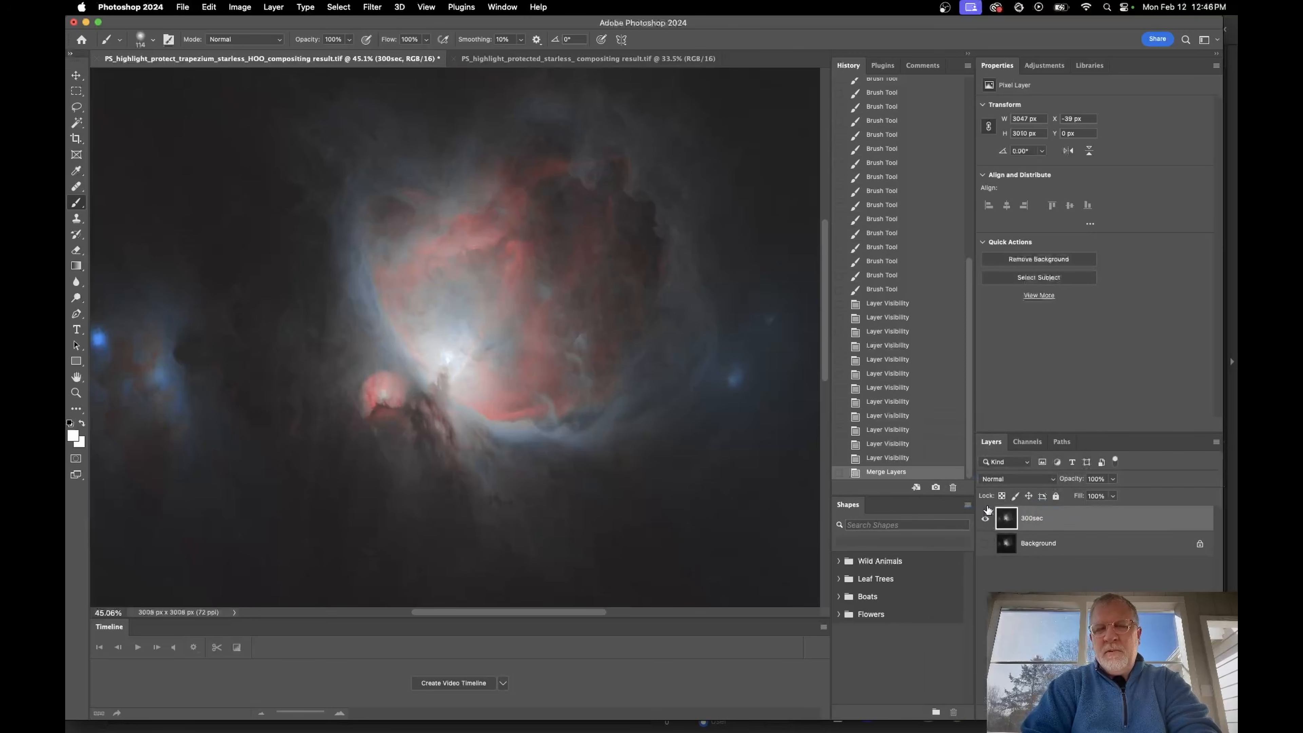
Convert the merged 300sec layer to a smart object
right_click(1058, 524)
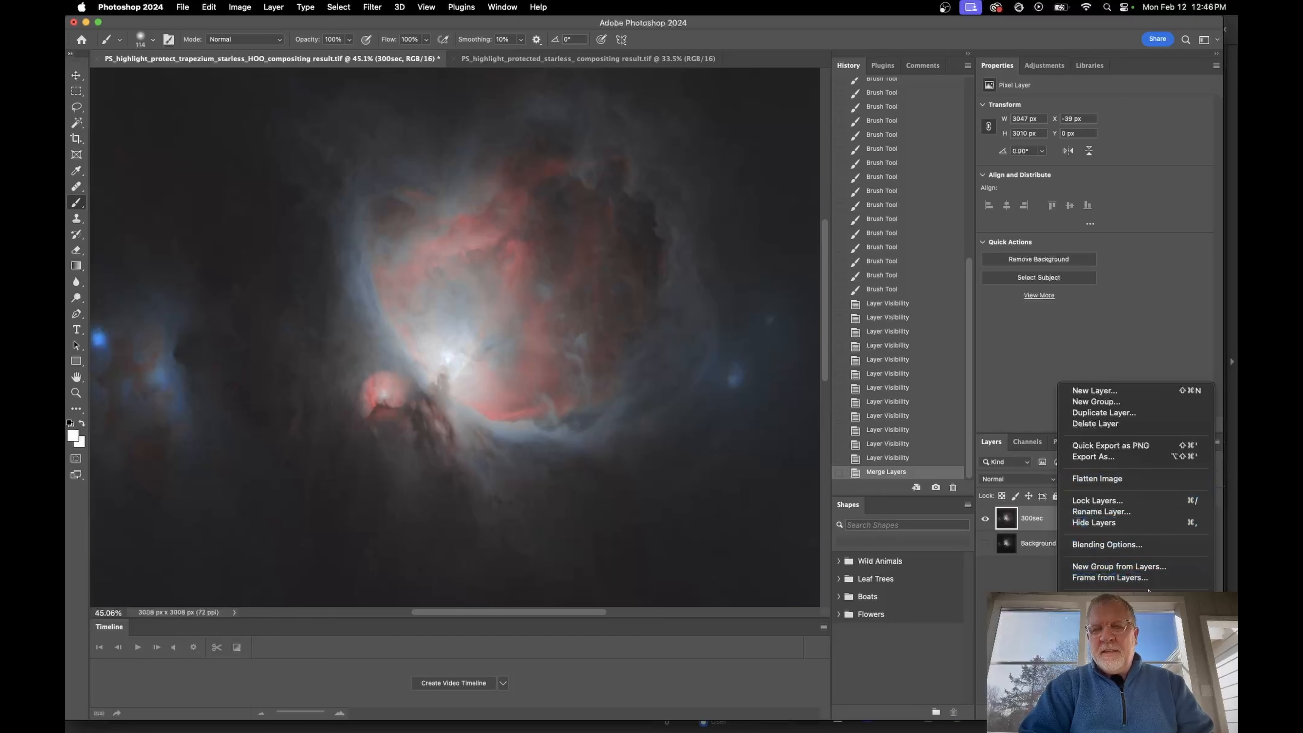
click(1108, 600)
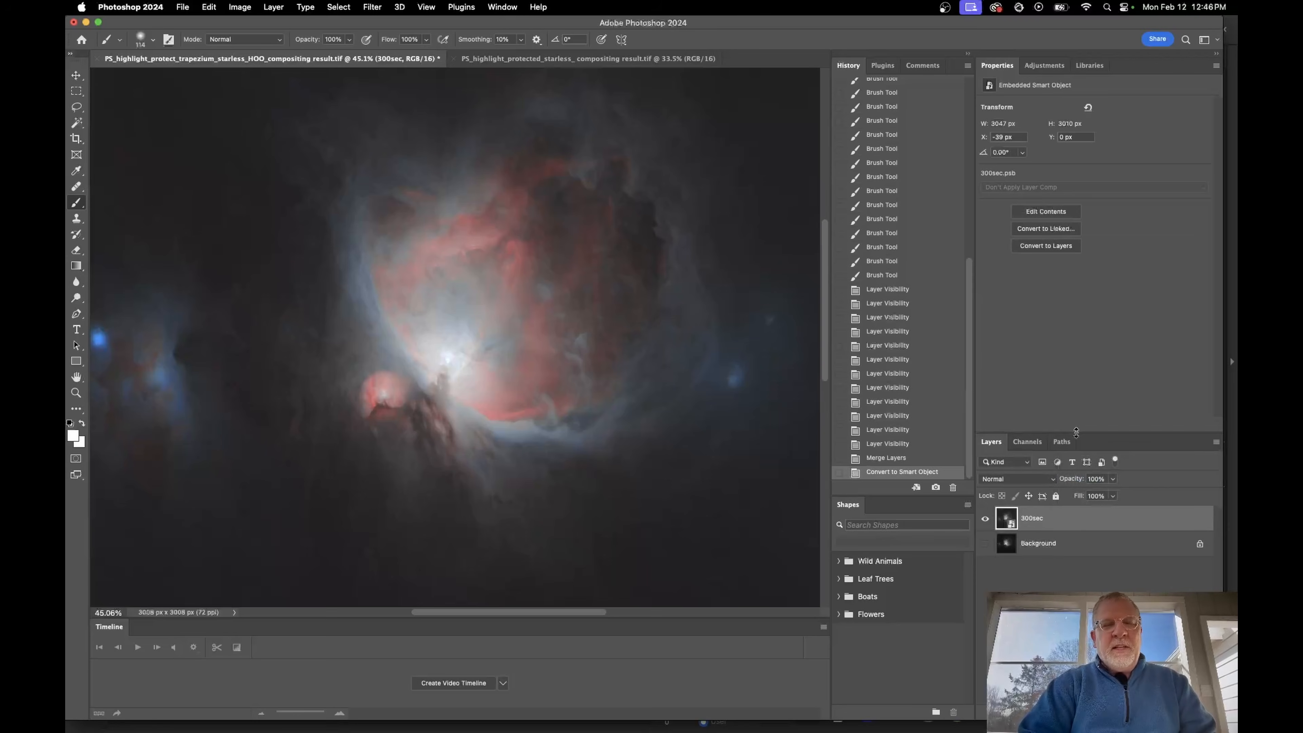
Try Camera Raw light settings on the 300sec layer: Exposure +0.45, Contrast -26, Highlights -23, Shadows -9, Whites -17, Blacks +15; discard them
click(372, 7)
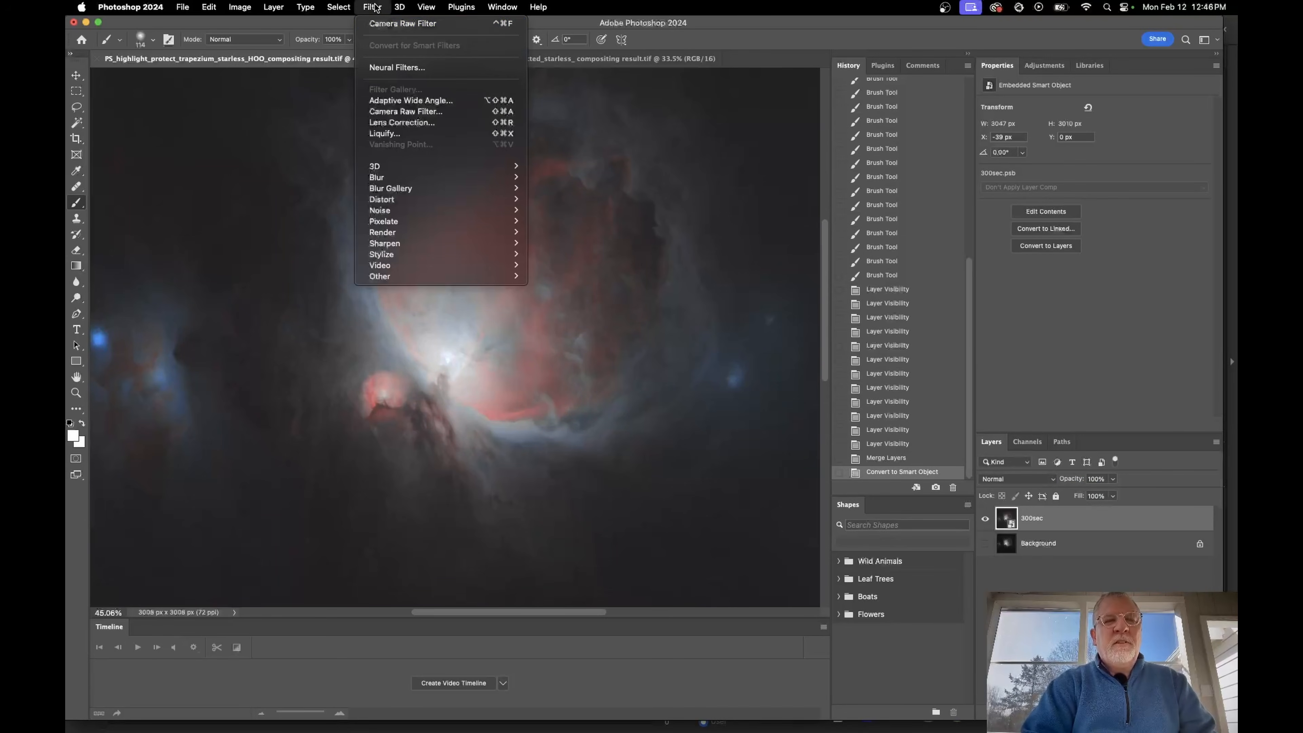
click(406, 113)
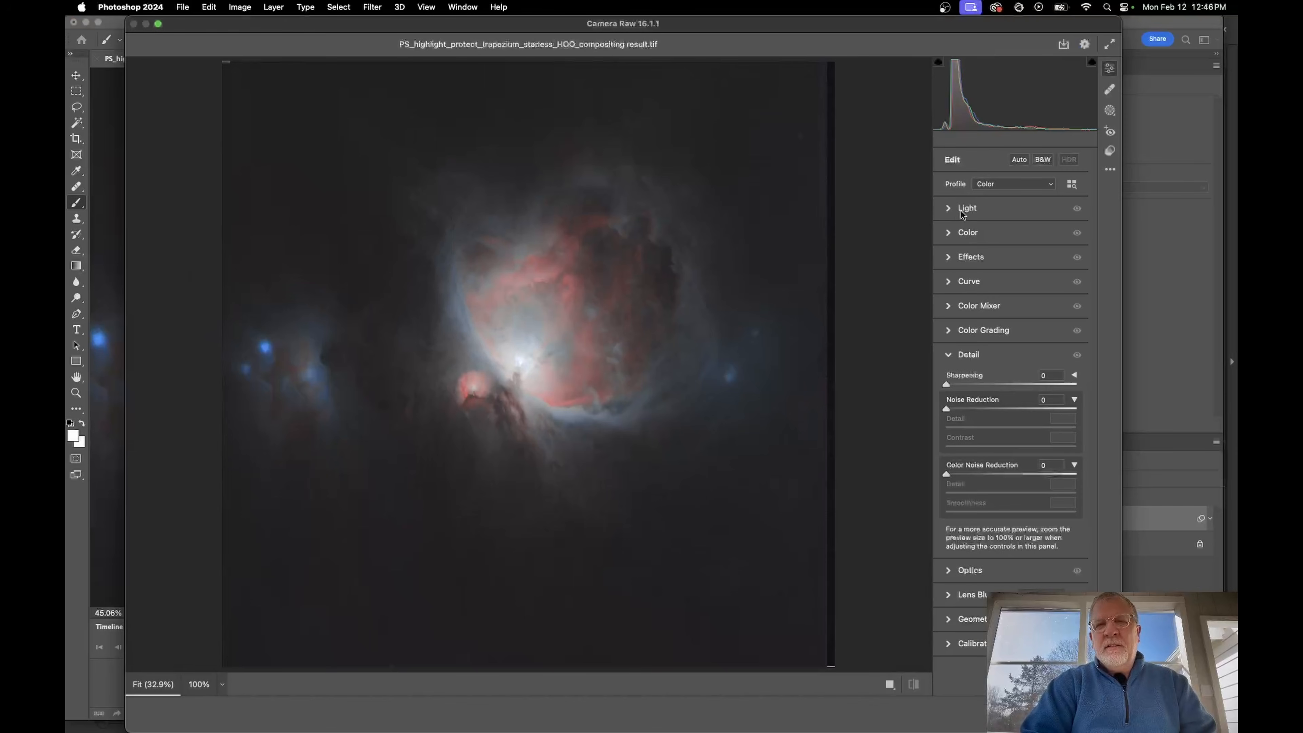
click(949, 208)
drag(1010, 236, 1021, 332)
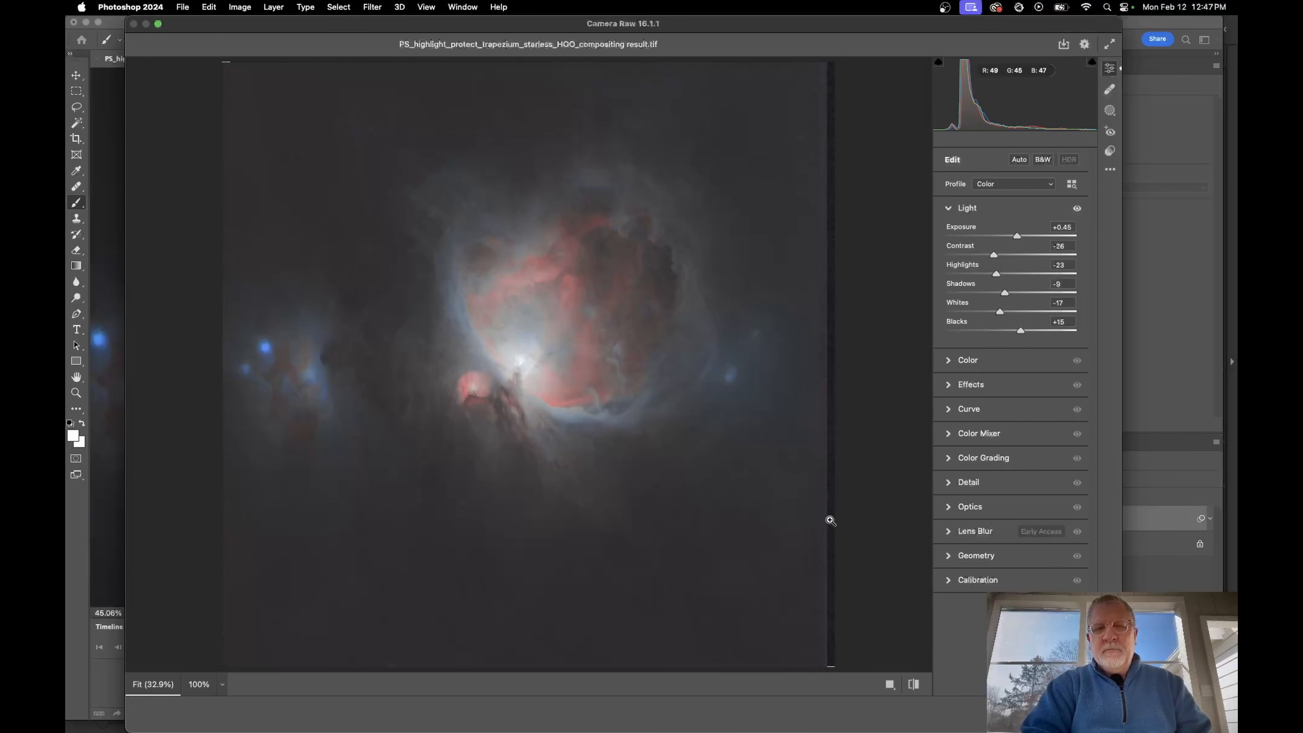
key(Escape)
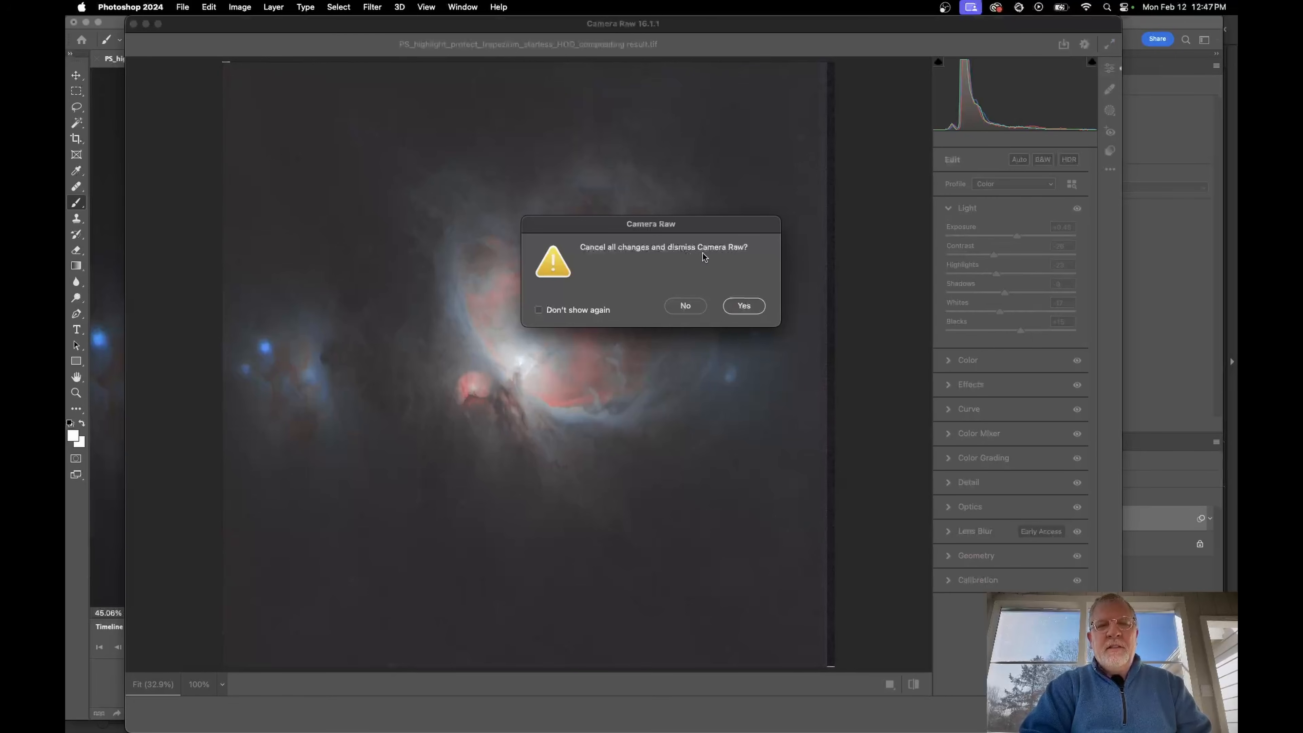
click(744, 306)
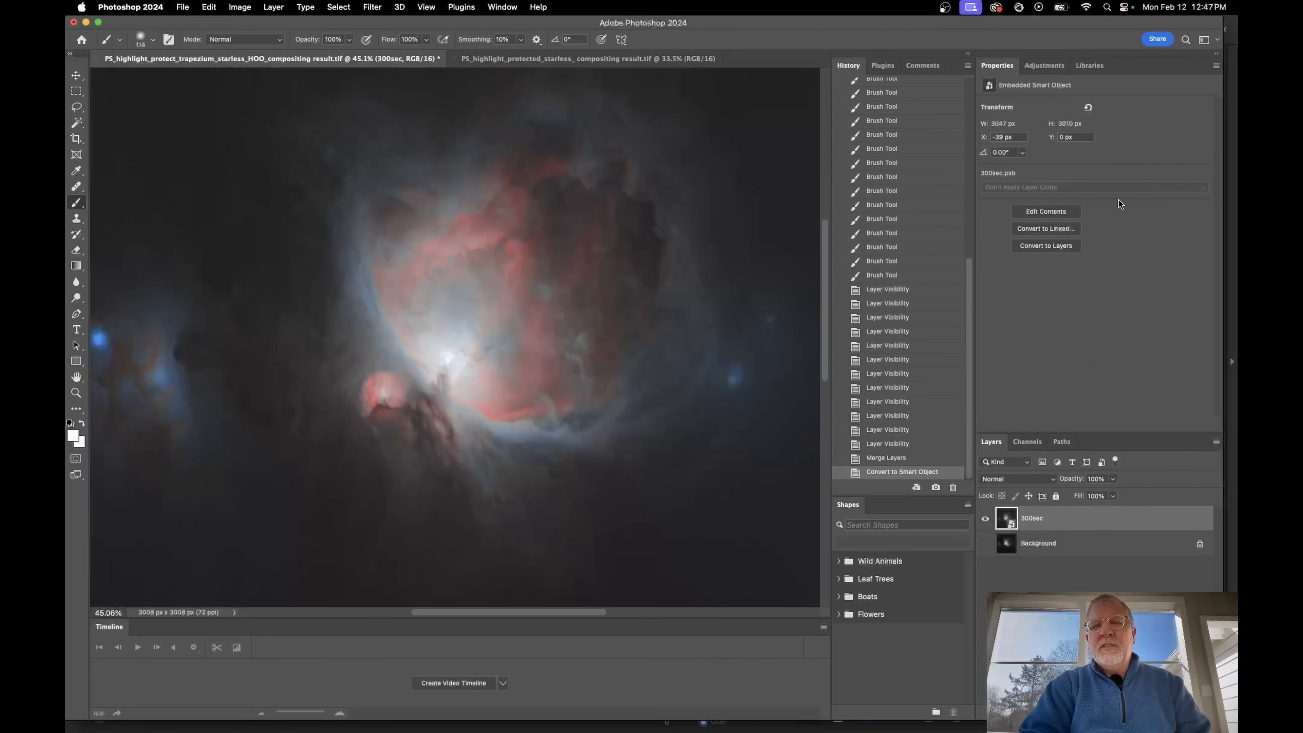
Add a Selective Color adjustment layer named black and set the Black amount of its Blacks range to +20%
click(1052, 71)
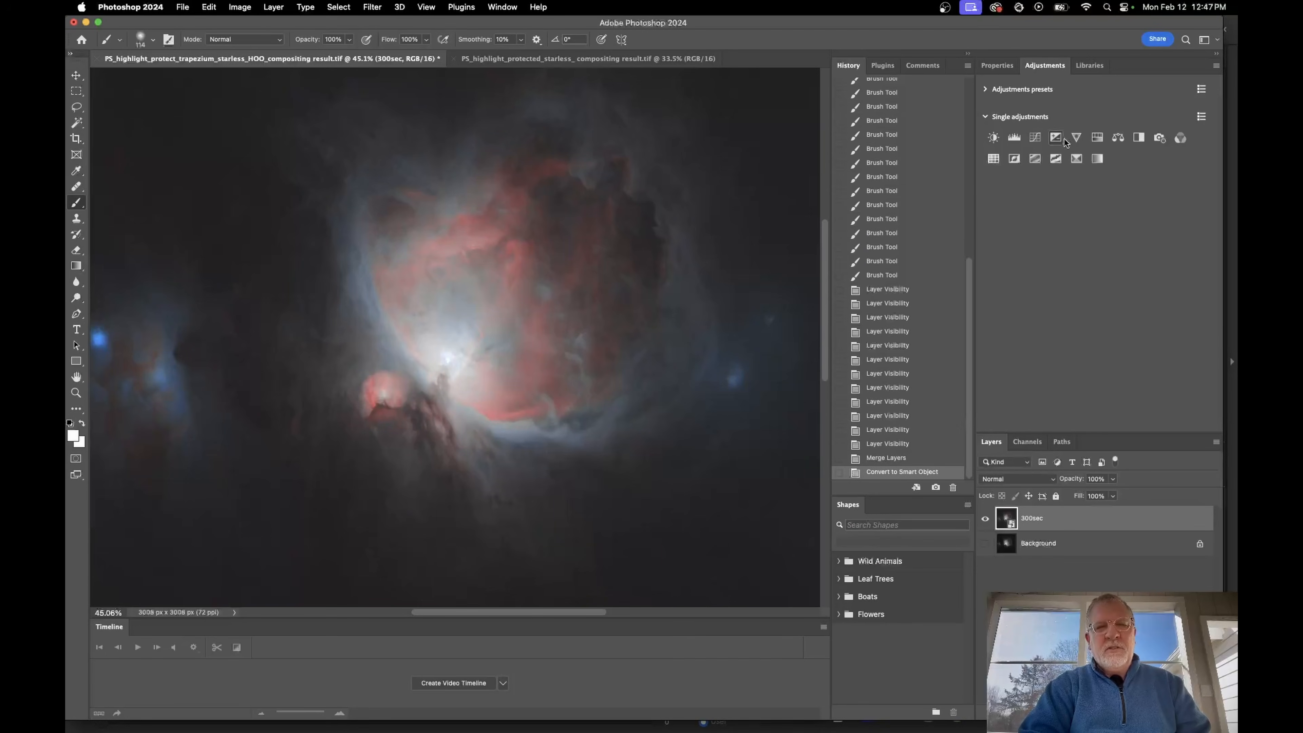
click(1076, 160)
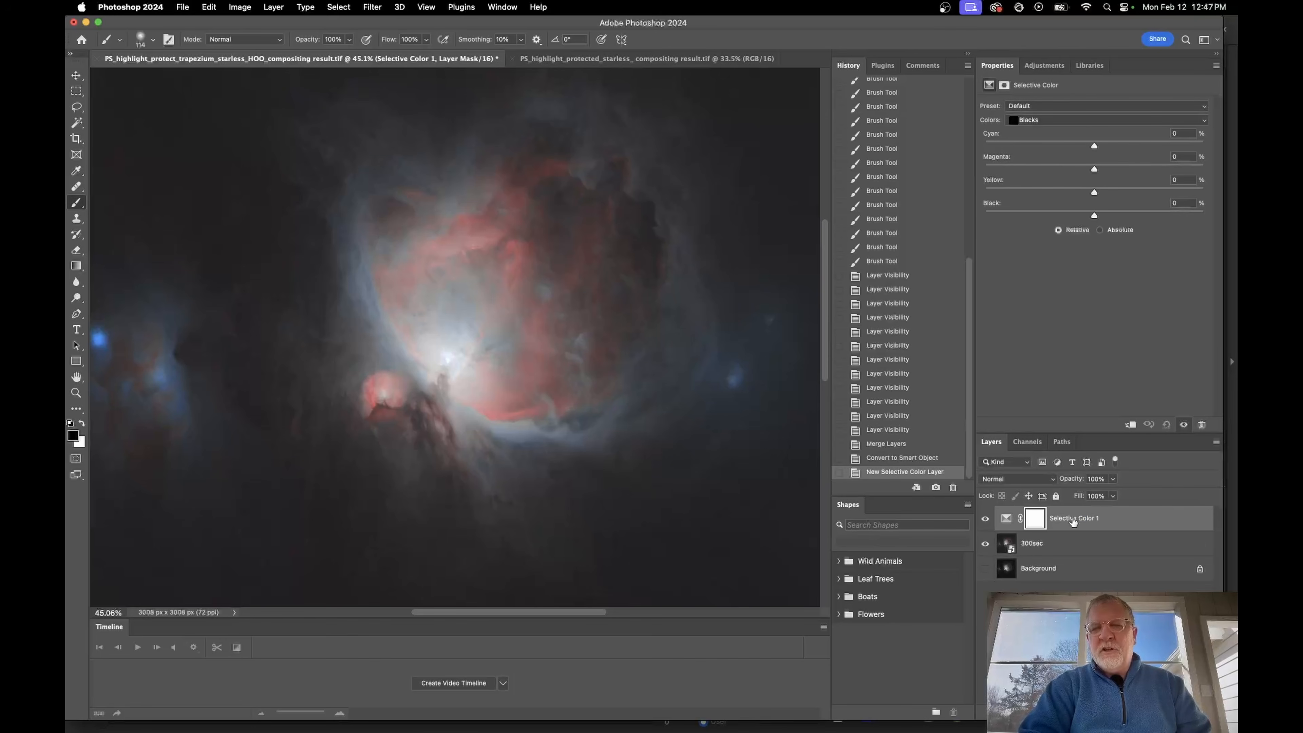
double_click(1072, 520)
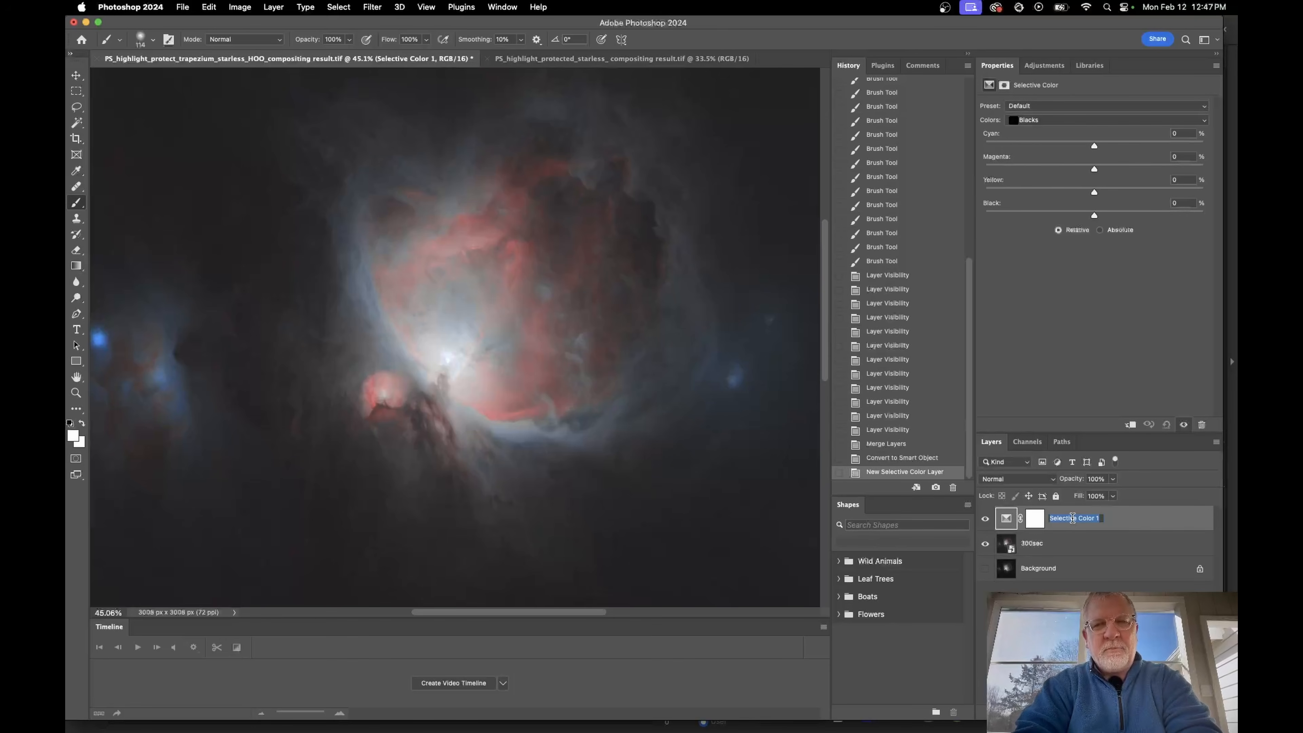
text(b)
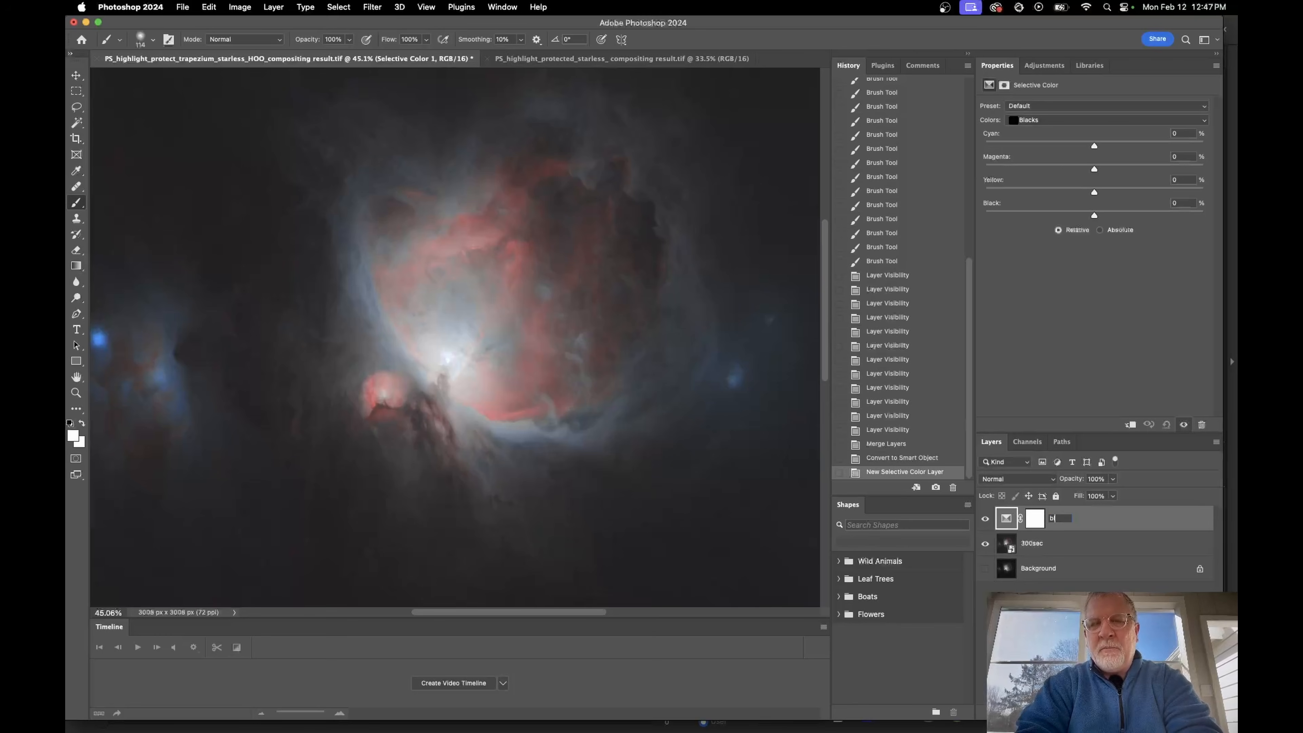
text(lack)
key(Return)
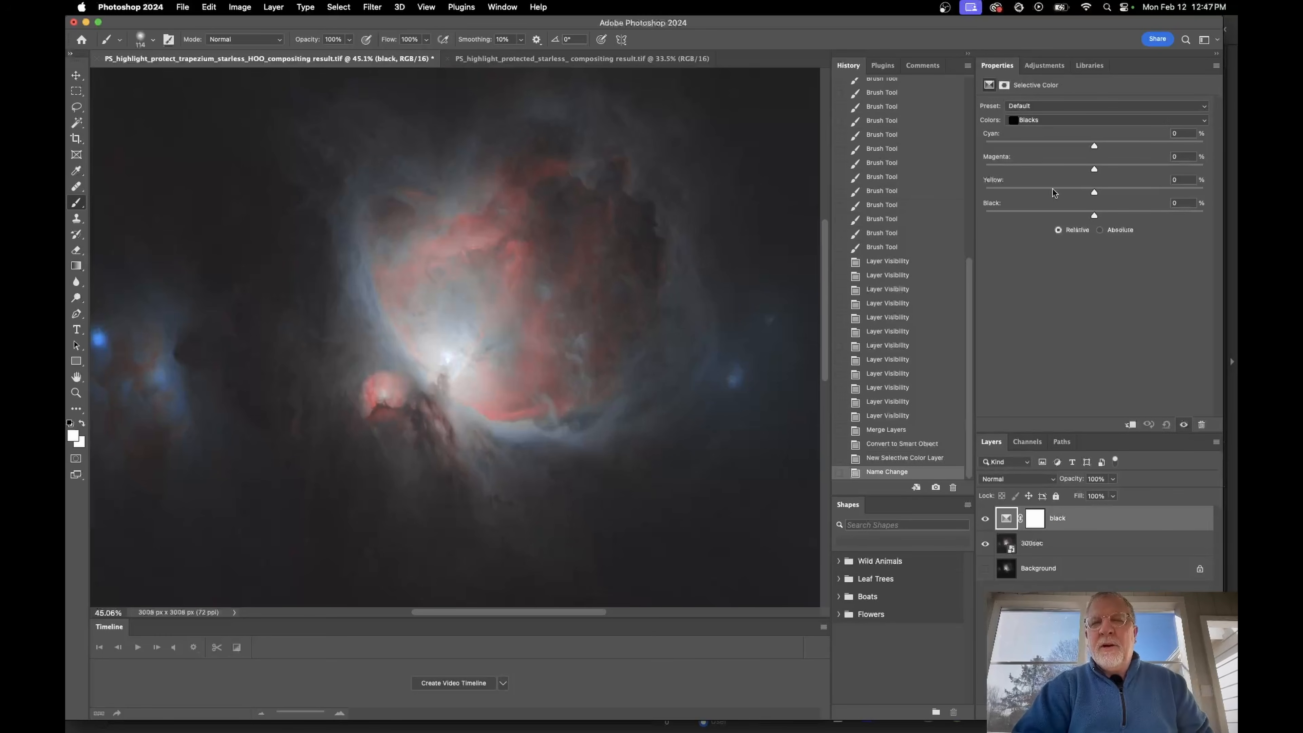
mouse_move(1095, 215)
mouse_down()
mouse_move(1082, 215)
mouse_move(1114, 215)
mouse_up()
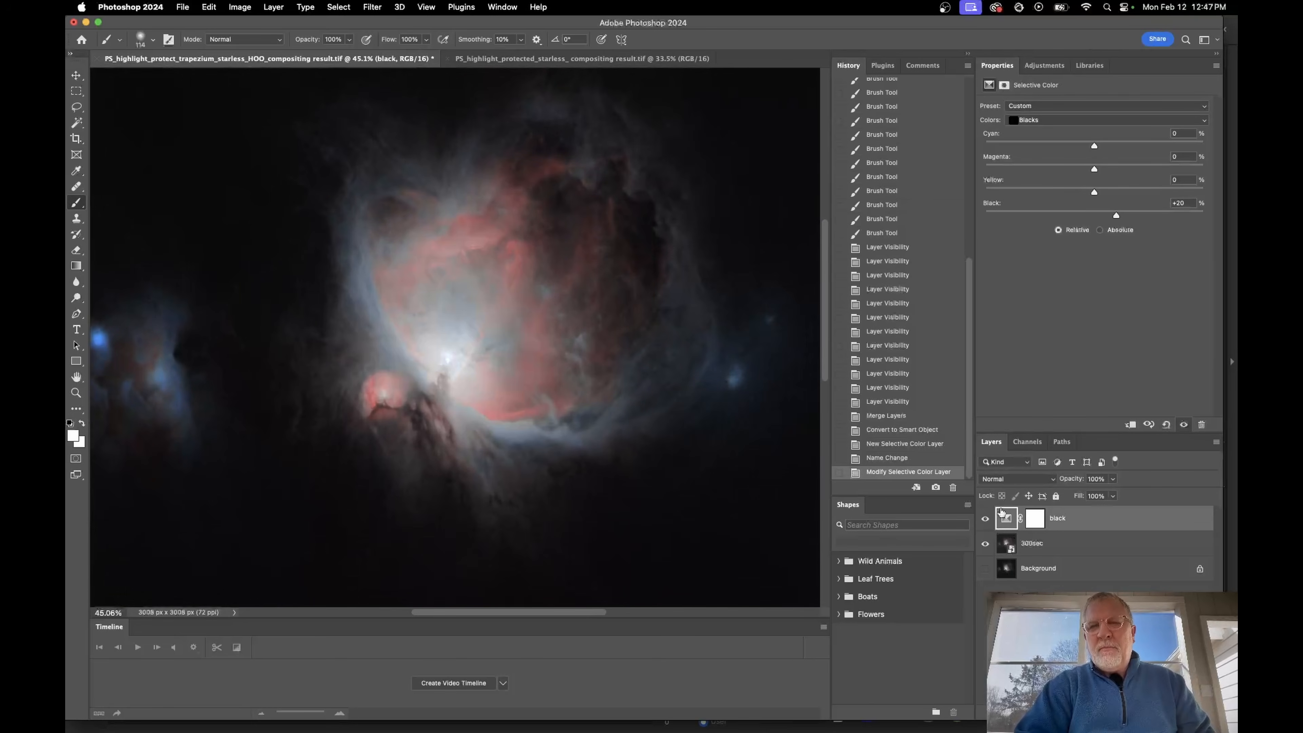
Add a second Selective Color adjustment layer for the Reds, with Black at +16% and Cyan at -4%
click(1042, 69)
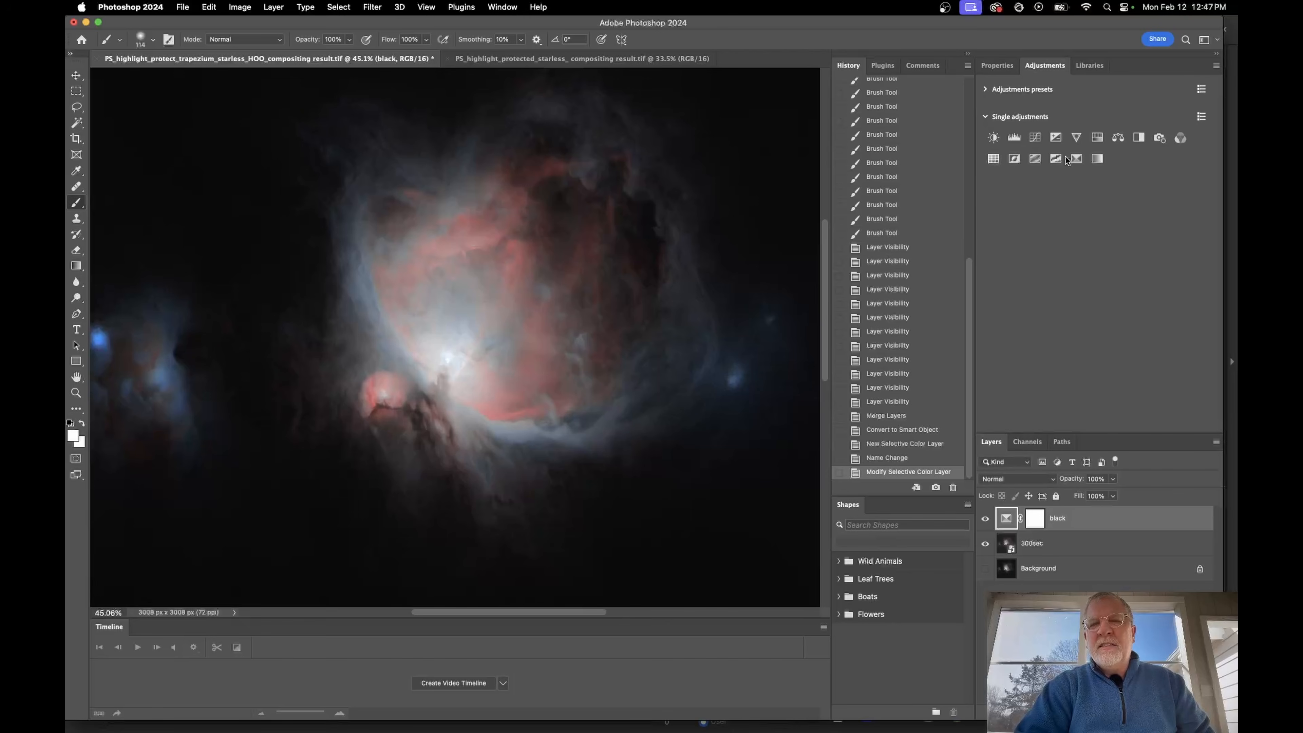
click(1076, 159)
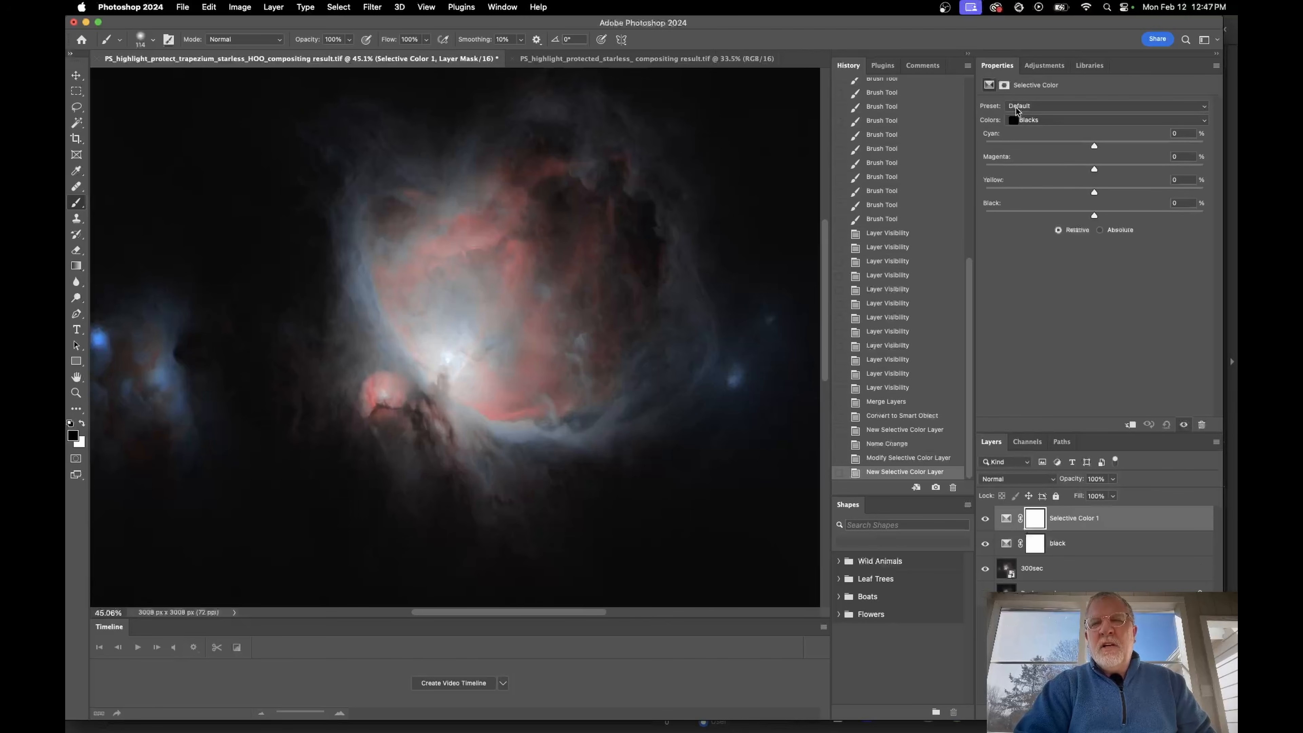
click(1021, 120)
click(1018, 50)
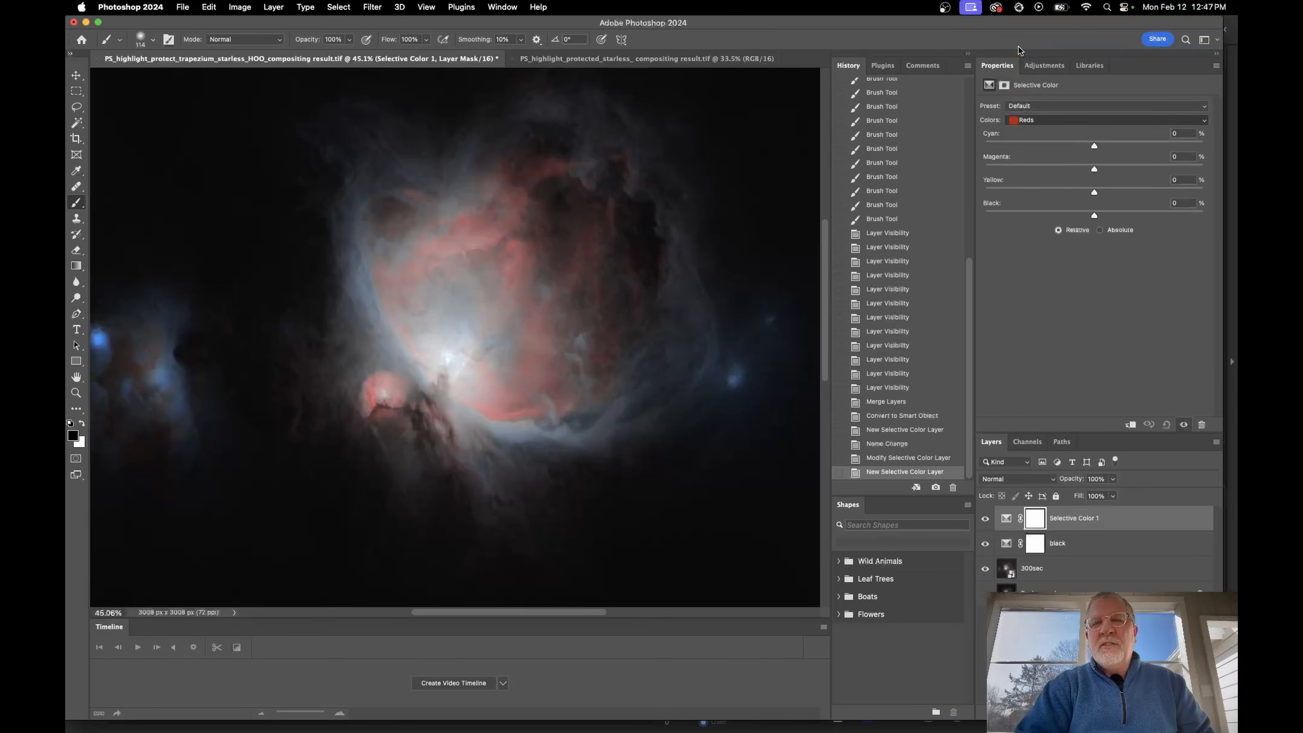
mouse_move(1094, 215)
mouse_down()
mouse_move(1112, 214)
mouse_move(1086, 212)
mouse_up()
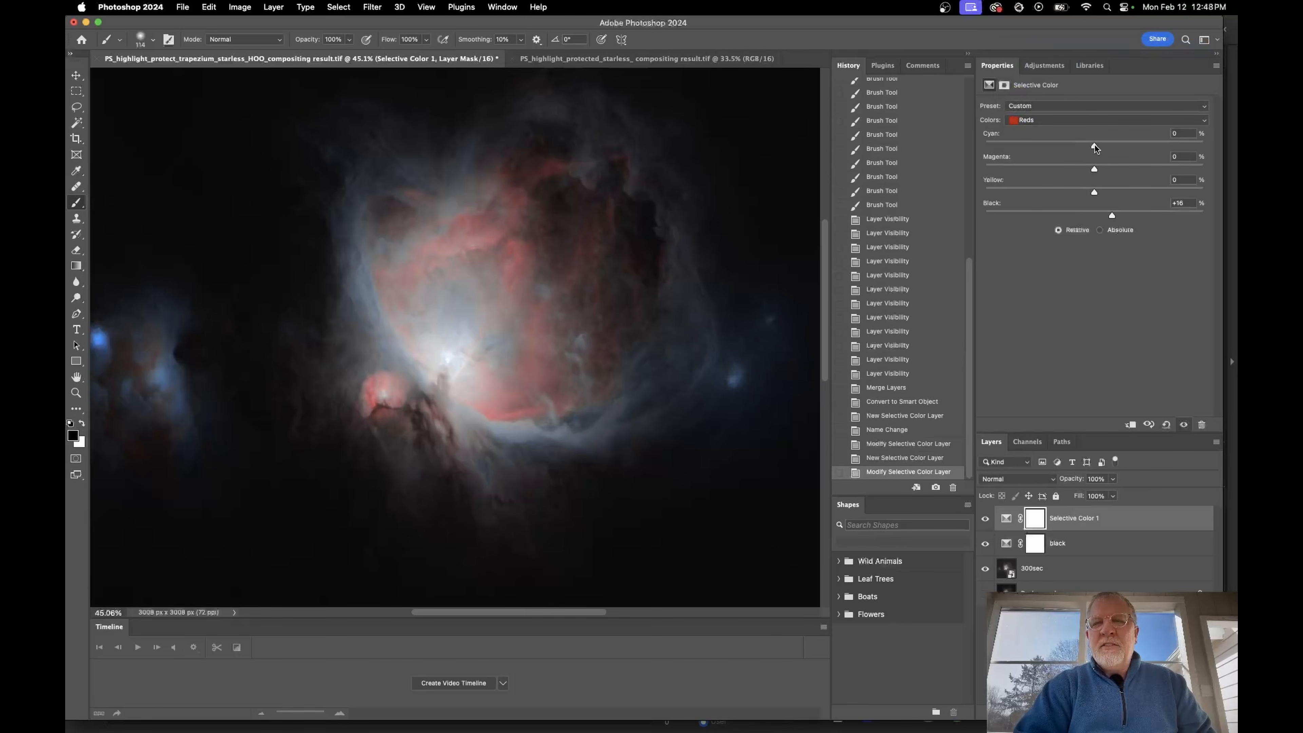
drag(1128, 145, 1077, 148)
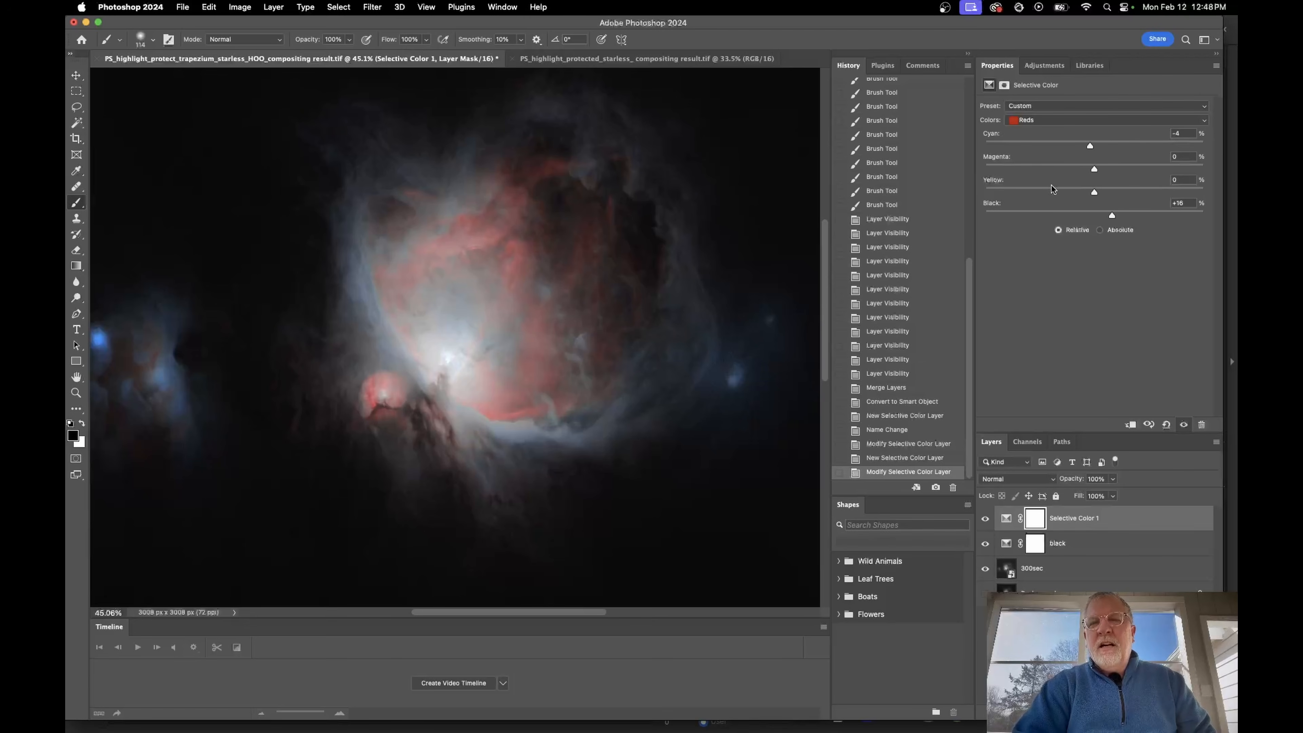
Add a third Selective Color adjustment layer for the Cyans, with Black at +11%, Cyan at +9% and Magenta at -1%
click(1043, 65)
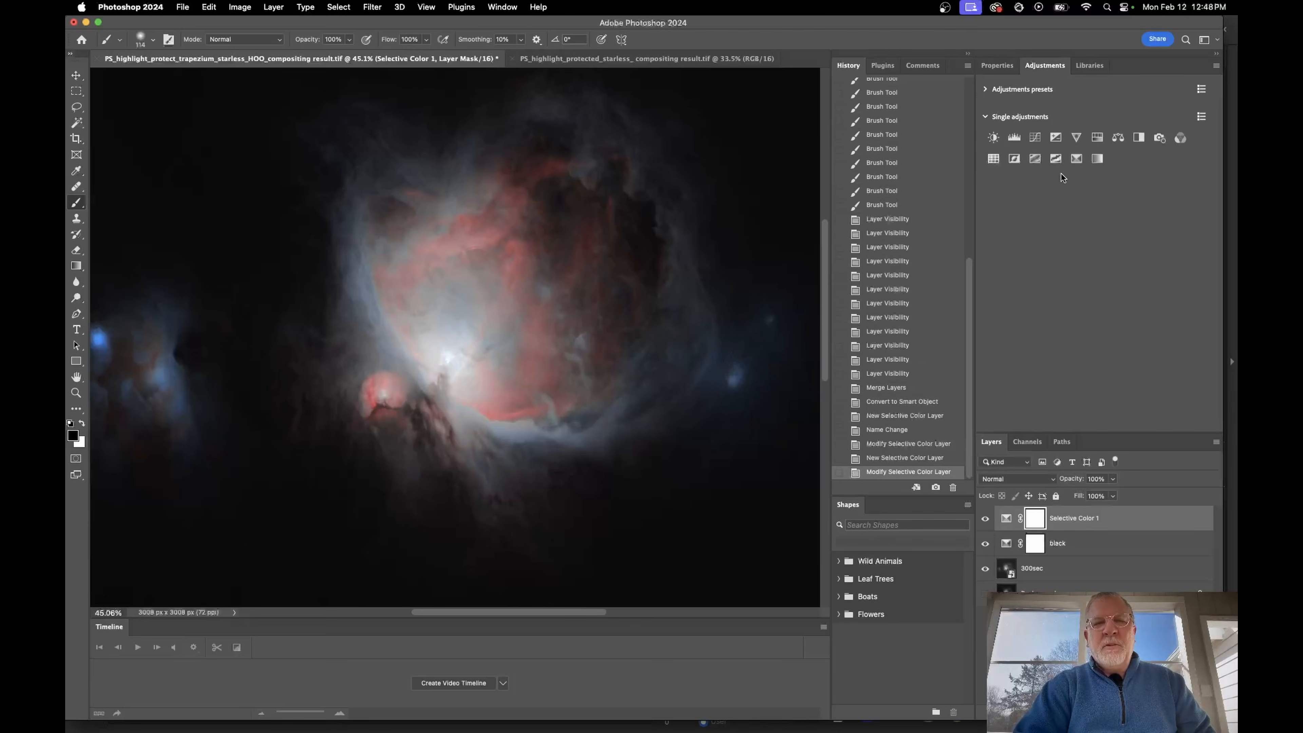
click(1076, 159)
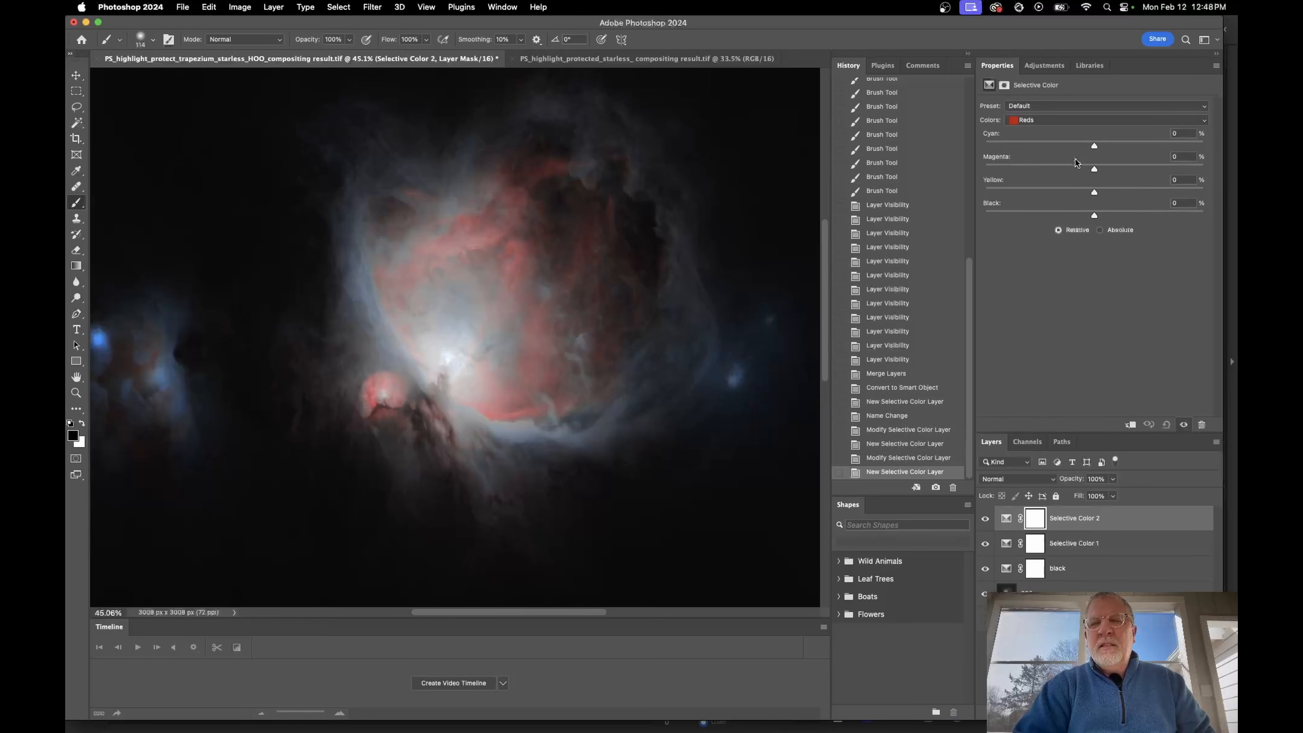
click(1017, 122)
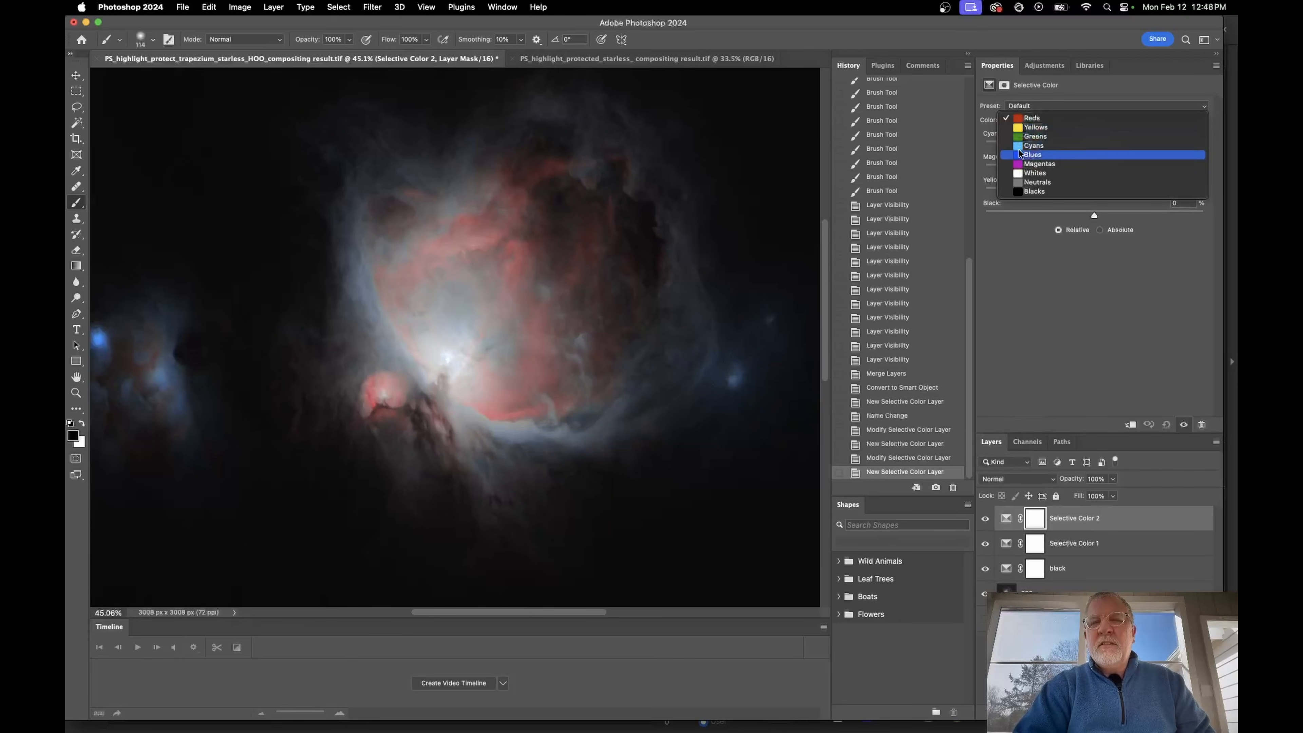
click(1018, 146)
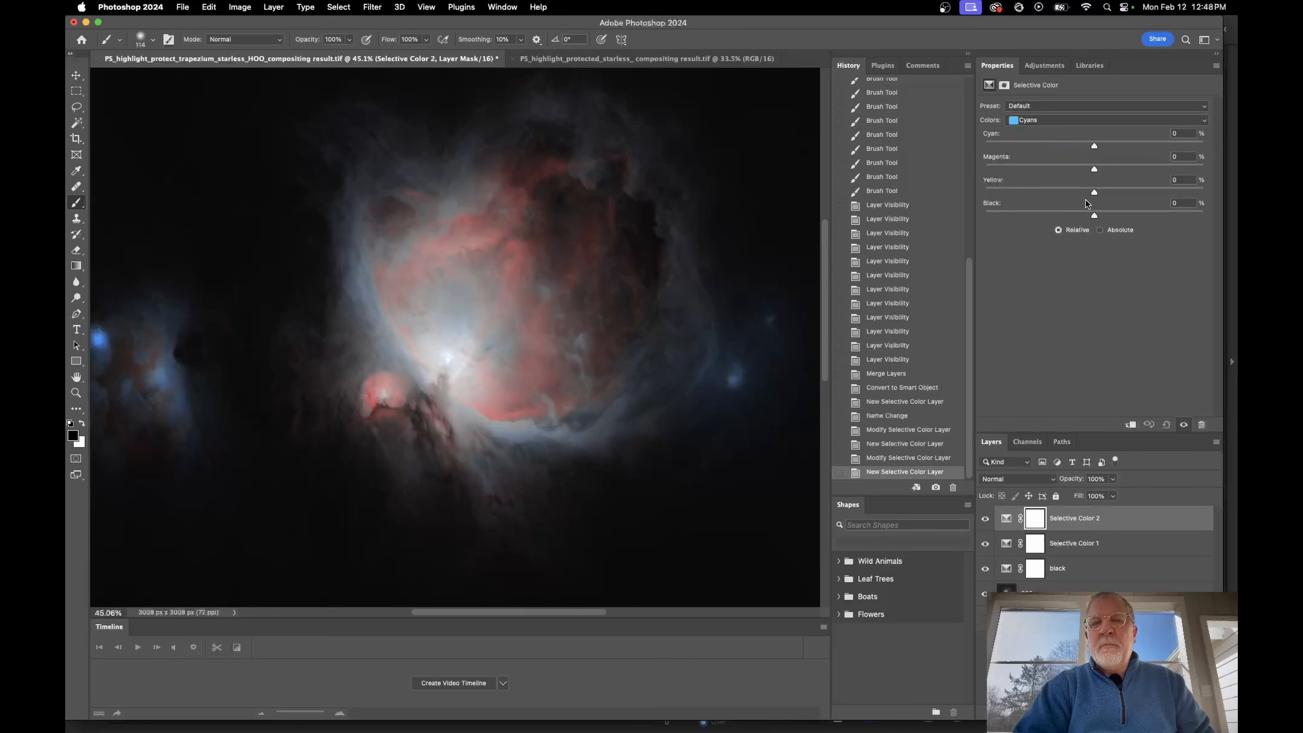
mouse_move(1095, 216)
mouse_down()
mouse_move(1128, 214)
mouse_move(1104, 214)
mouse_up()
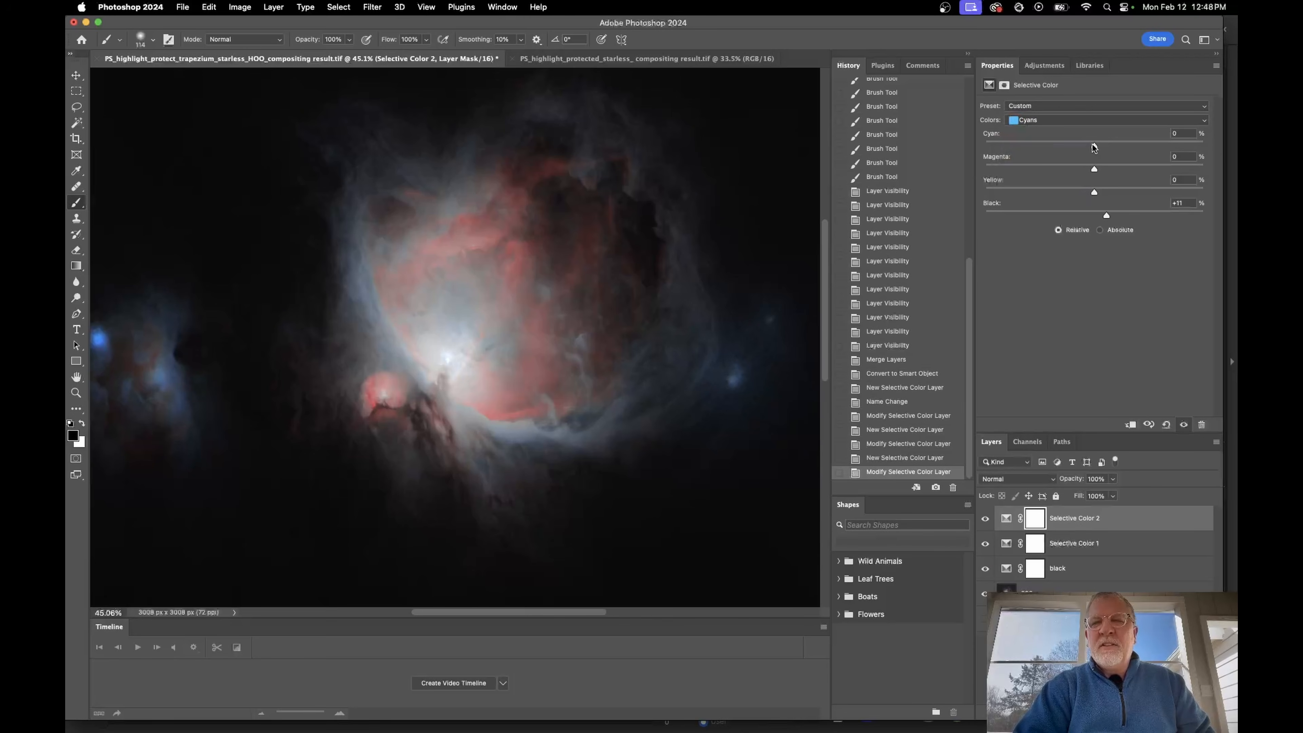
drag(1094, 147, 1132, 144)
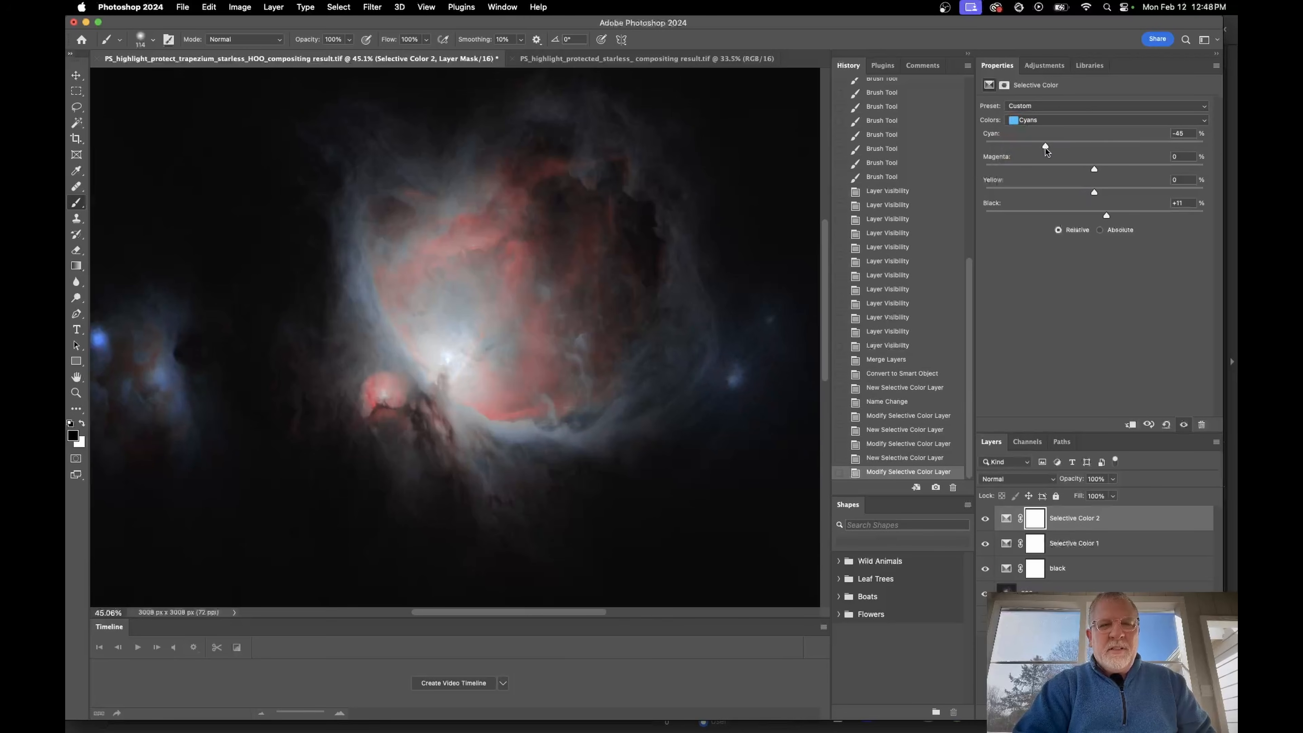
mouse_move(1095, 169)
mouse_down()
mouse_move(1124, 170)
mouse_move(1094, 173)
mouse_up()
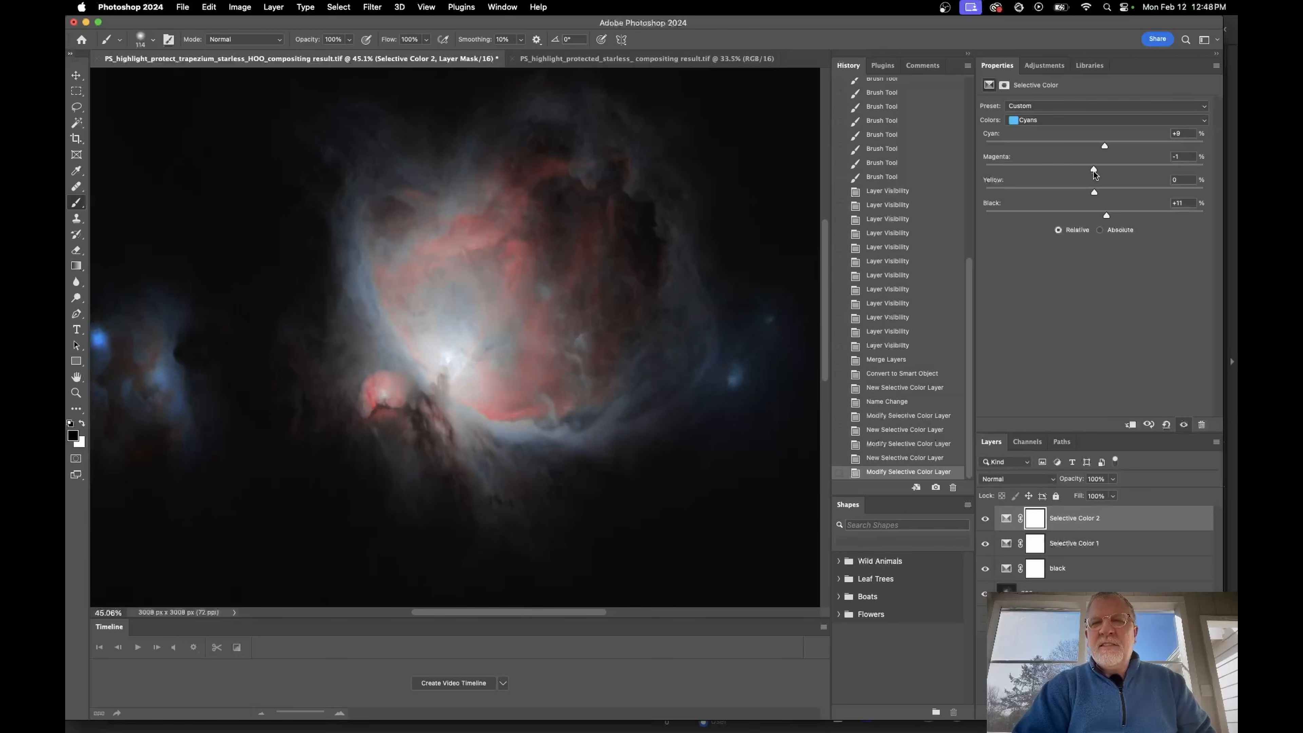
In the third Selective Color layer, adjust the Blues to Black +29% and Cyan -21%
click(1015, 121)
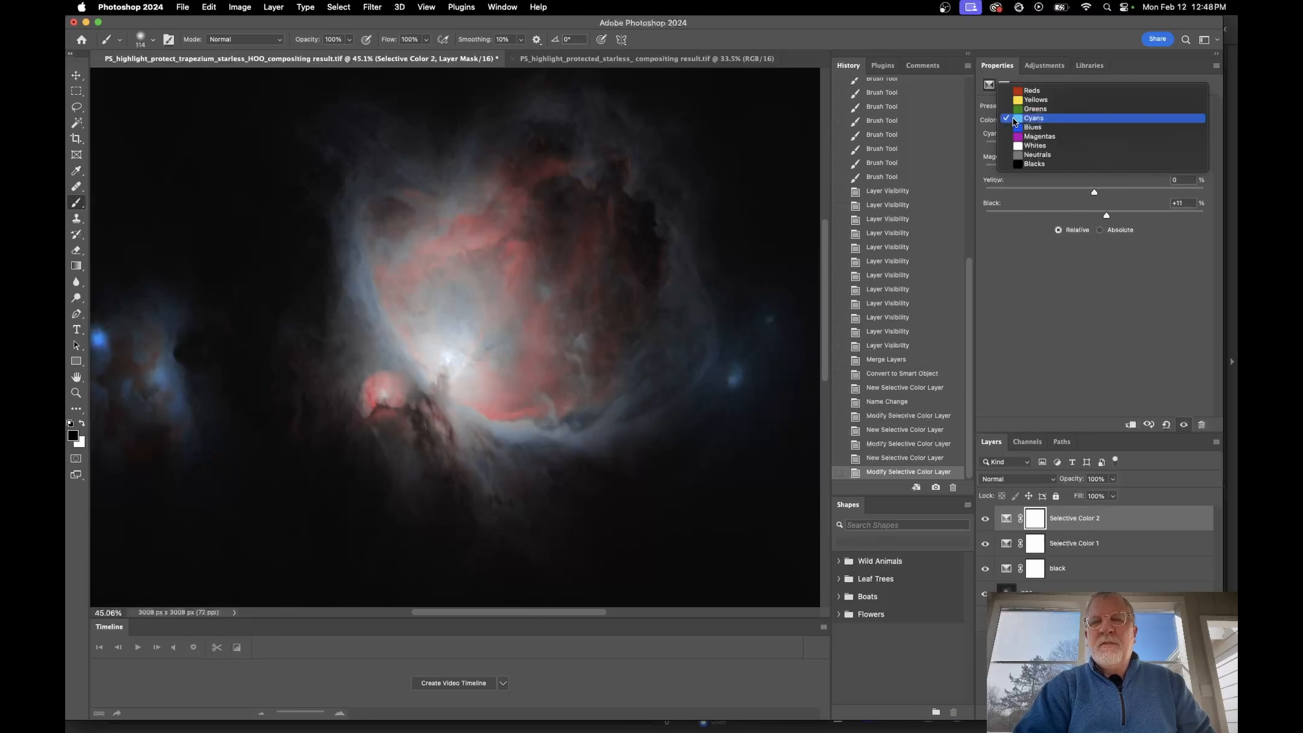
click(1018, 127)
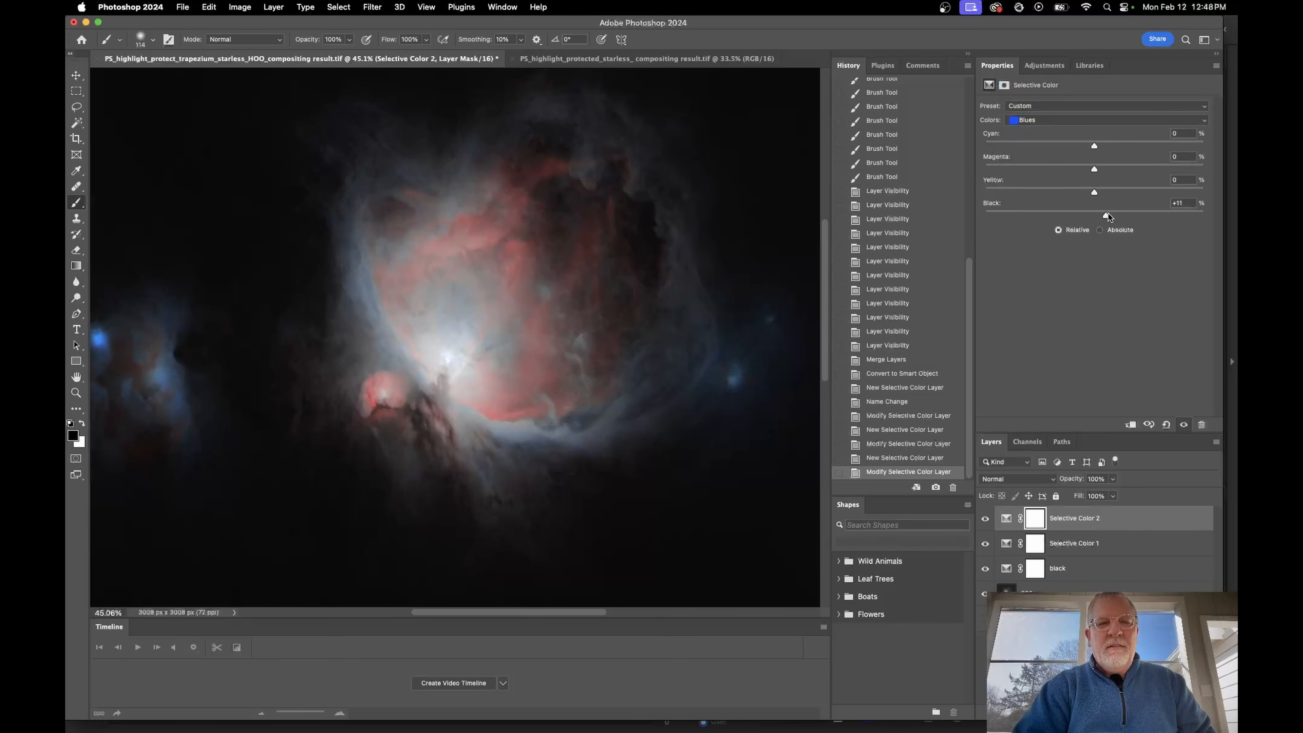
drag(1109, 215, 1127, 213)
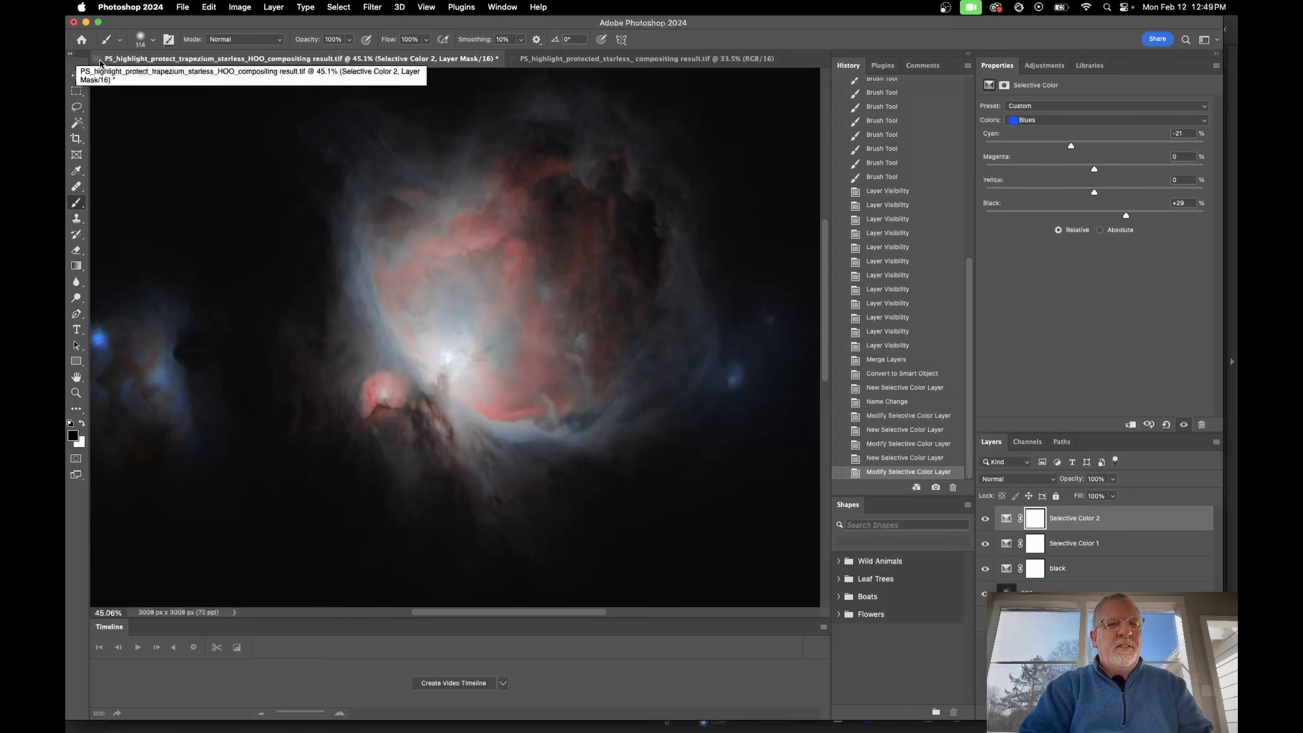
Close the trapezium starless HOO composite without saving its changes
click(73, 22)
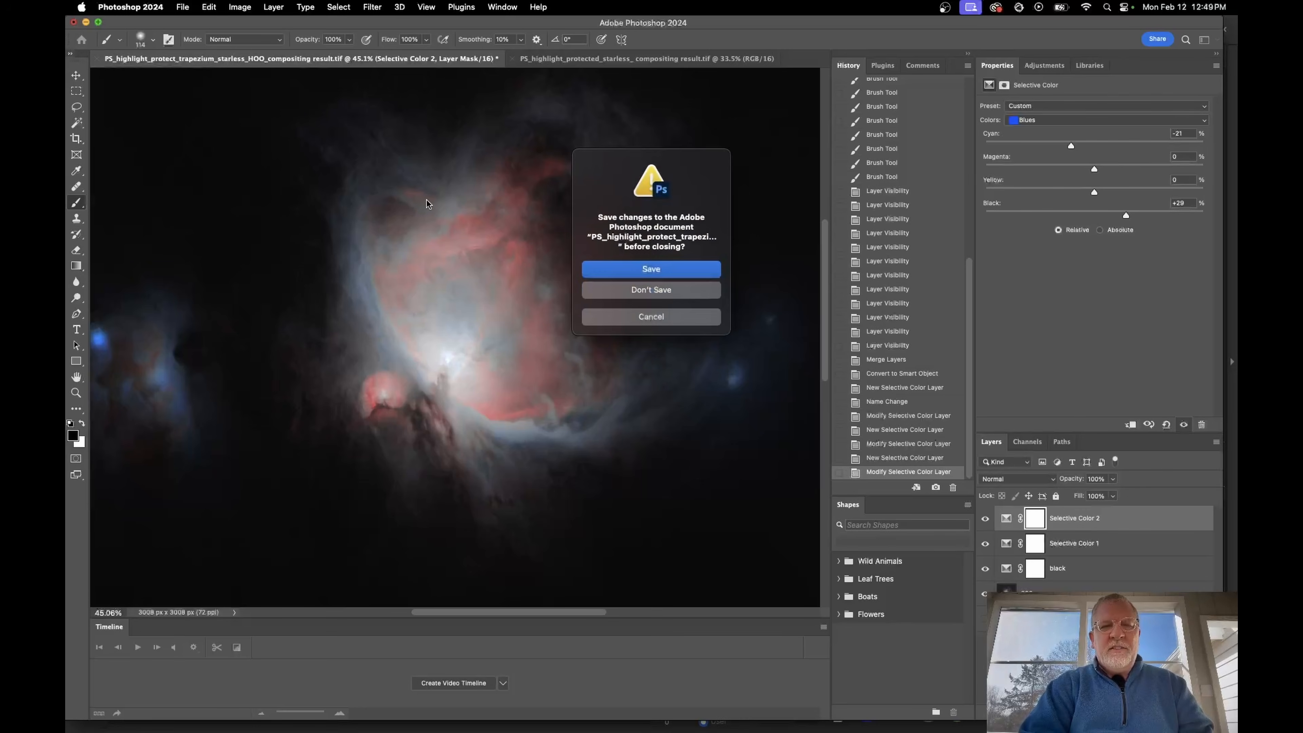
click(642, 292)
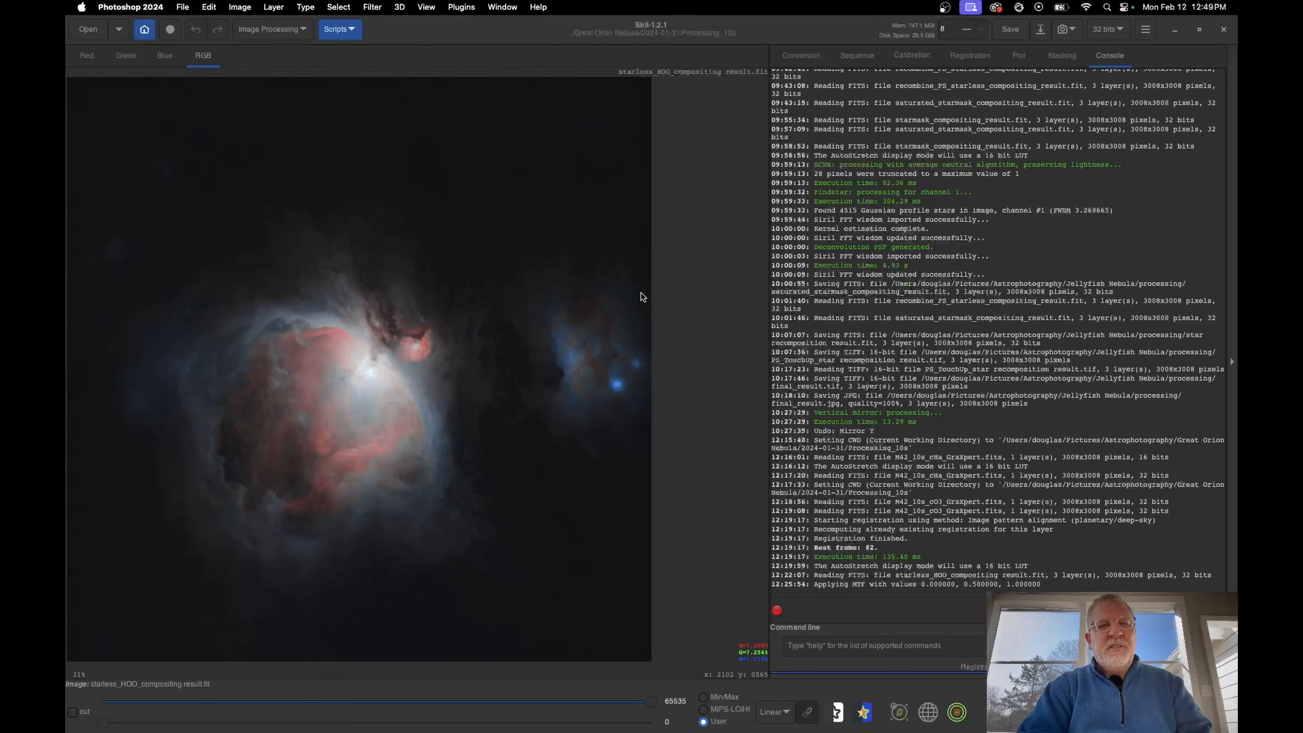
Switch to Siril and view combined_PS_16_HDR_result.tif and PS_16_HDR_result.tif from the Great Orion Nebula HDR_Processing folder
click(147, 33)
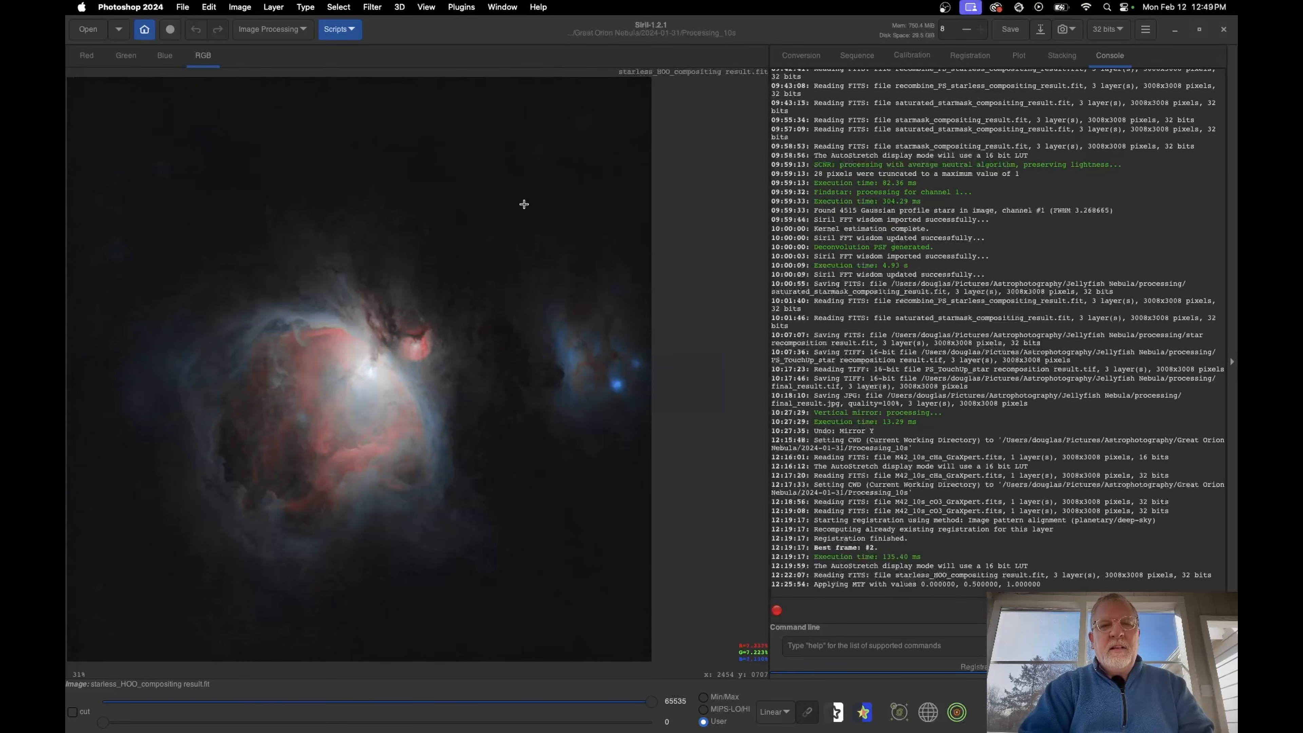
click(672, 257)
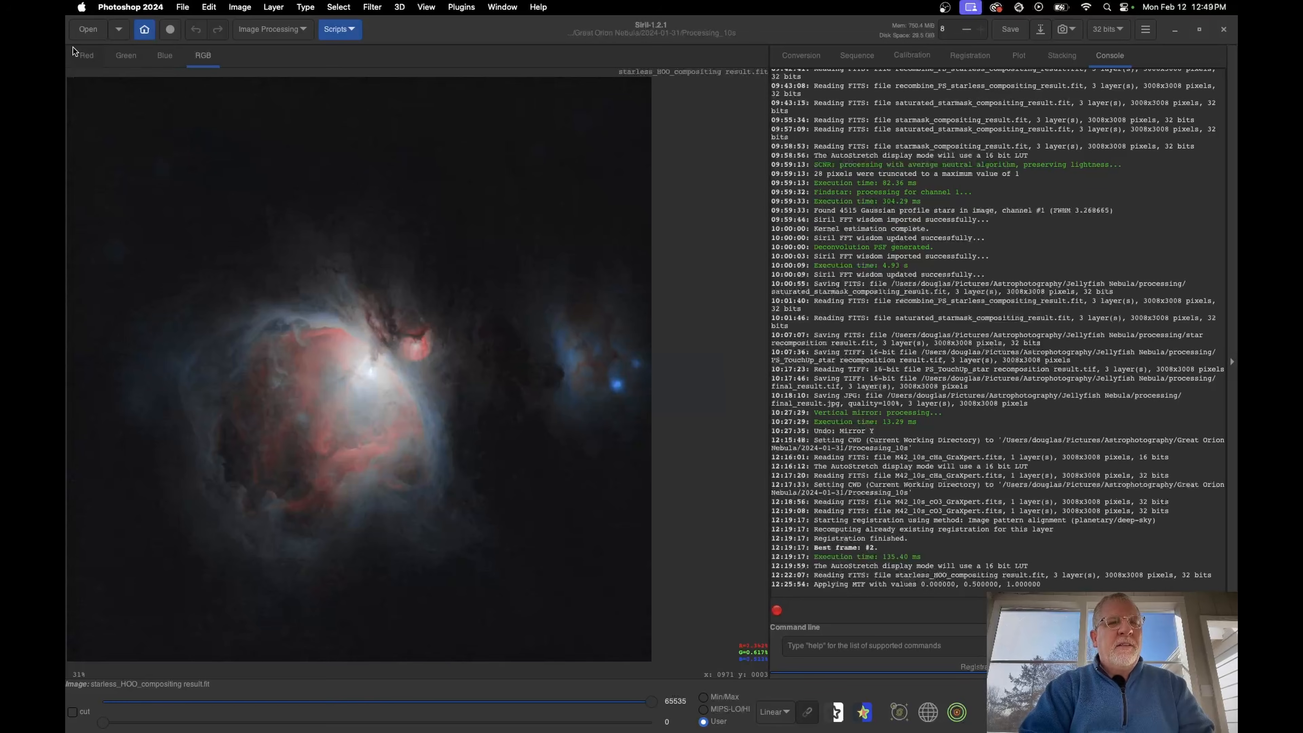
click(87, 32)
click(87, 32)
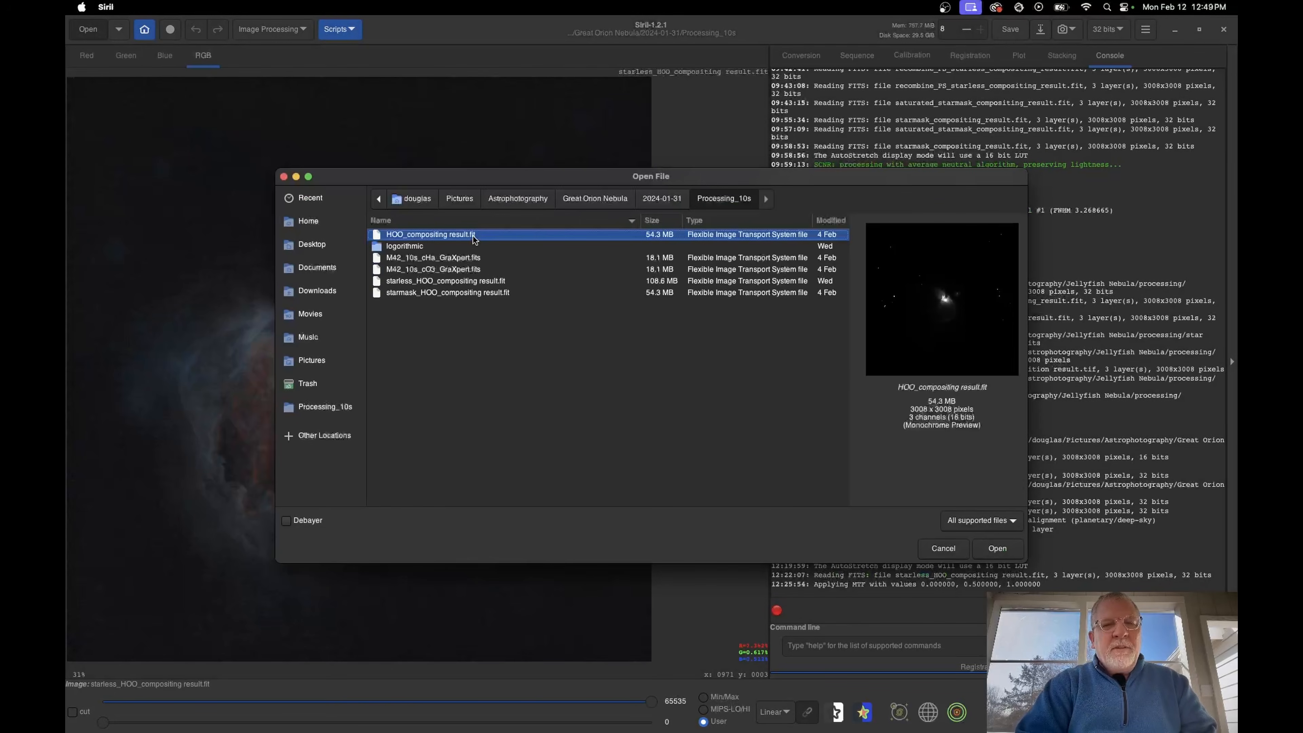
key(BackSpace)
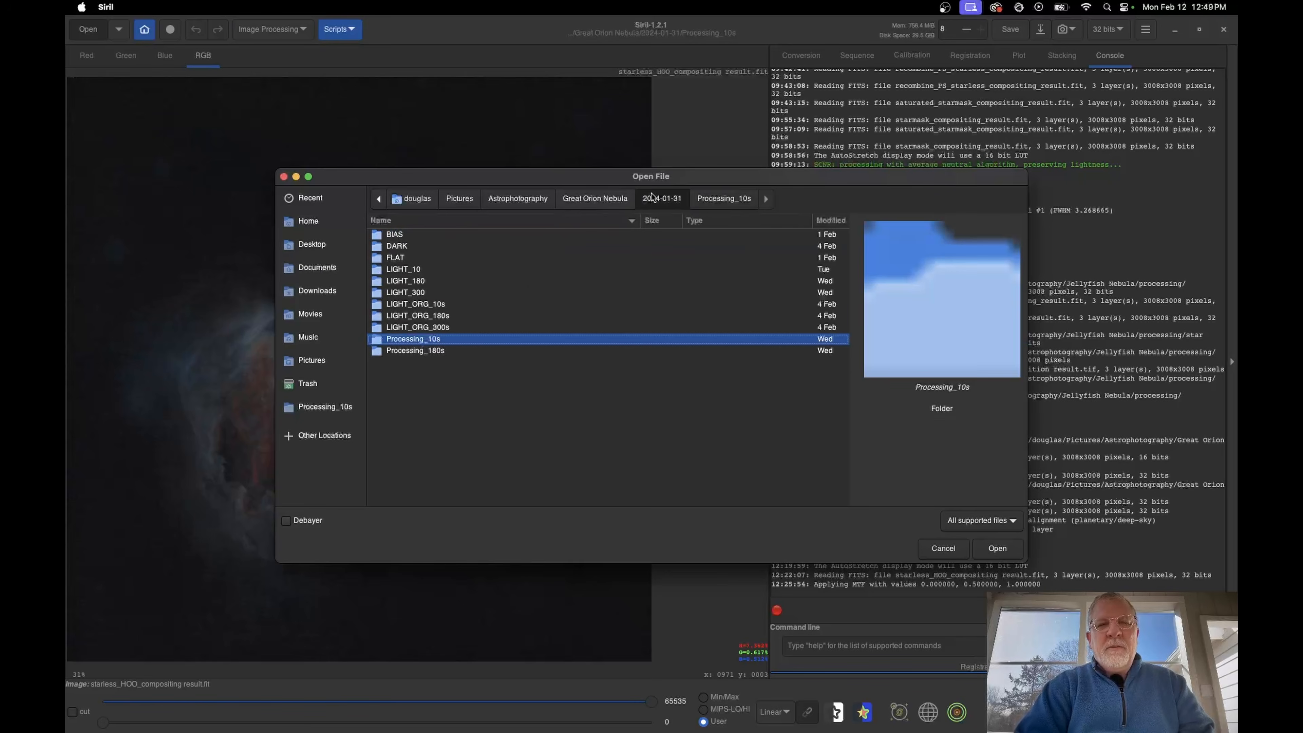
click(601, 198)
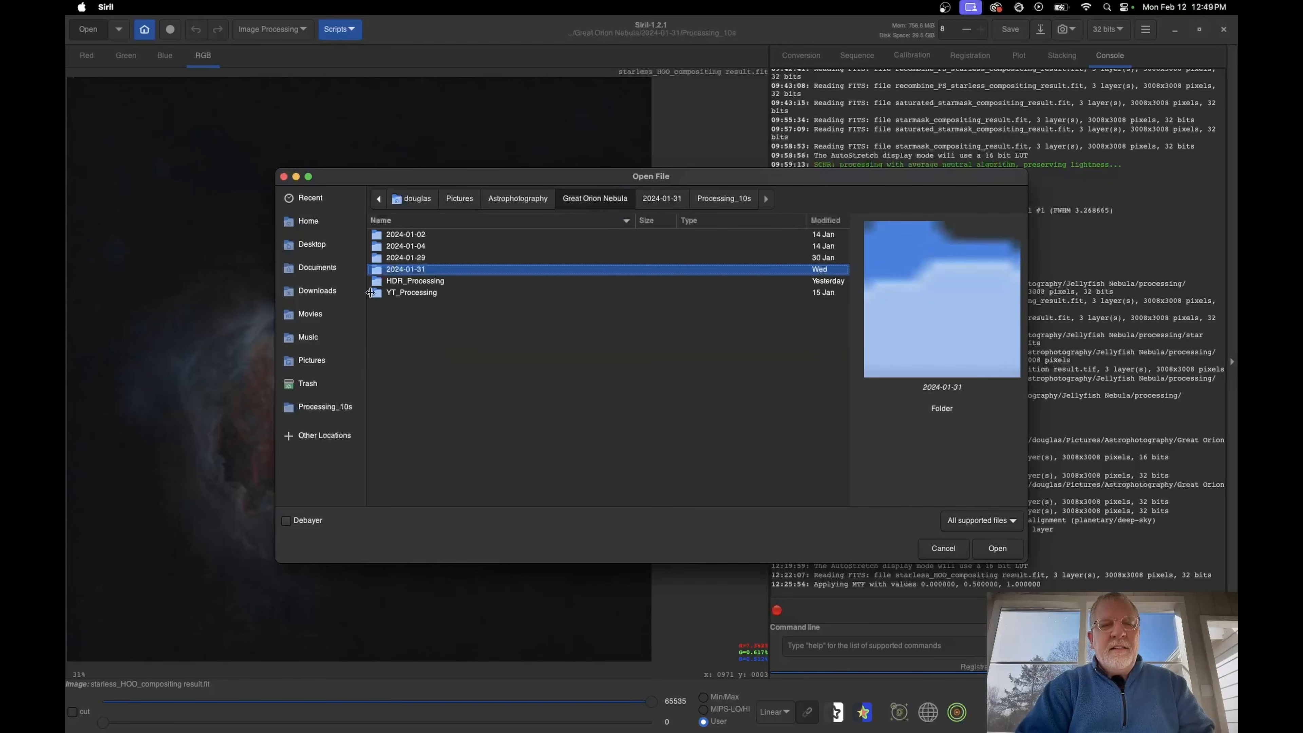
double_click(409, 281)
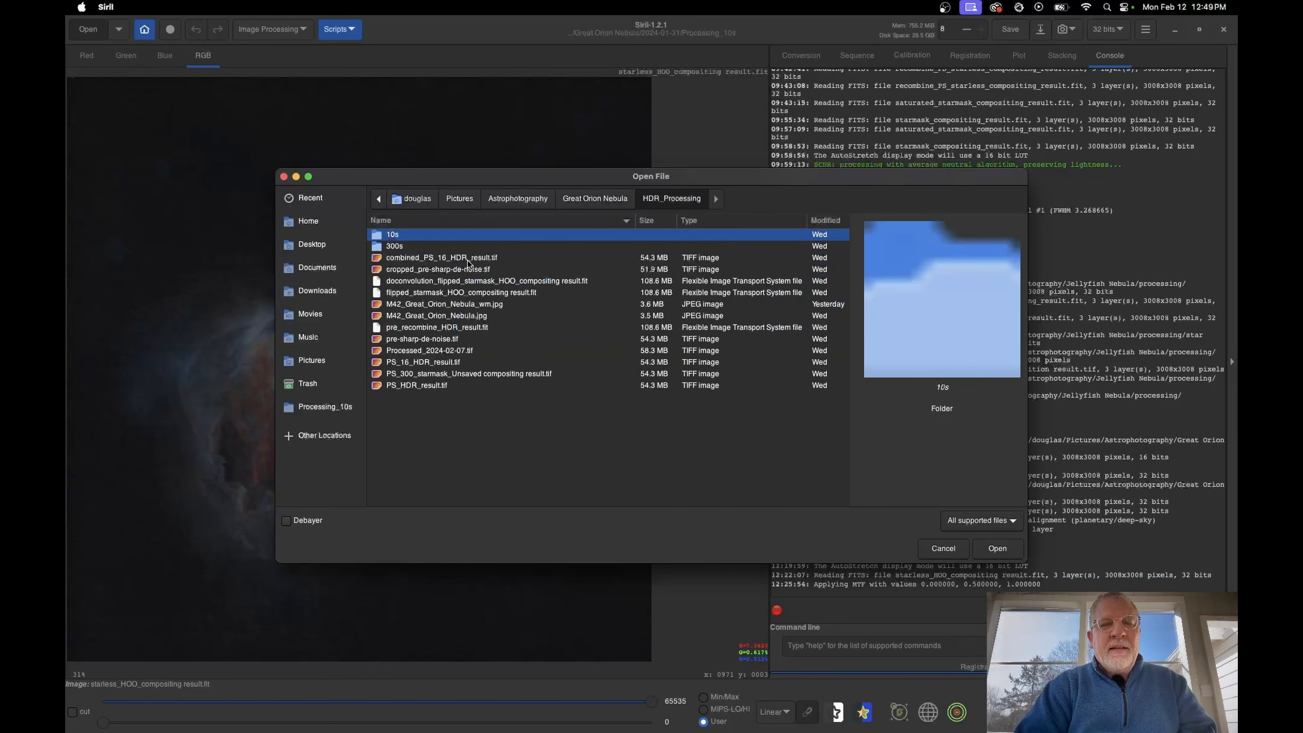
click(456, 260)
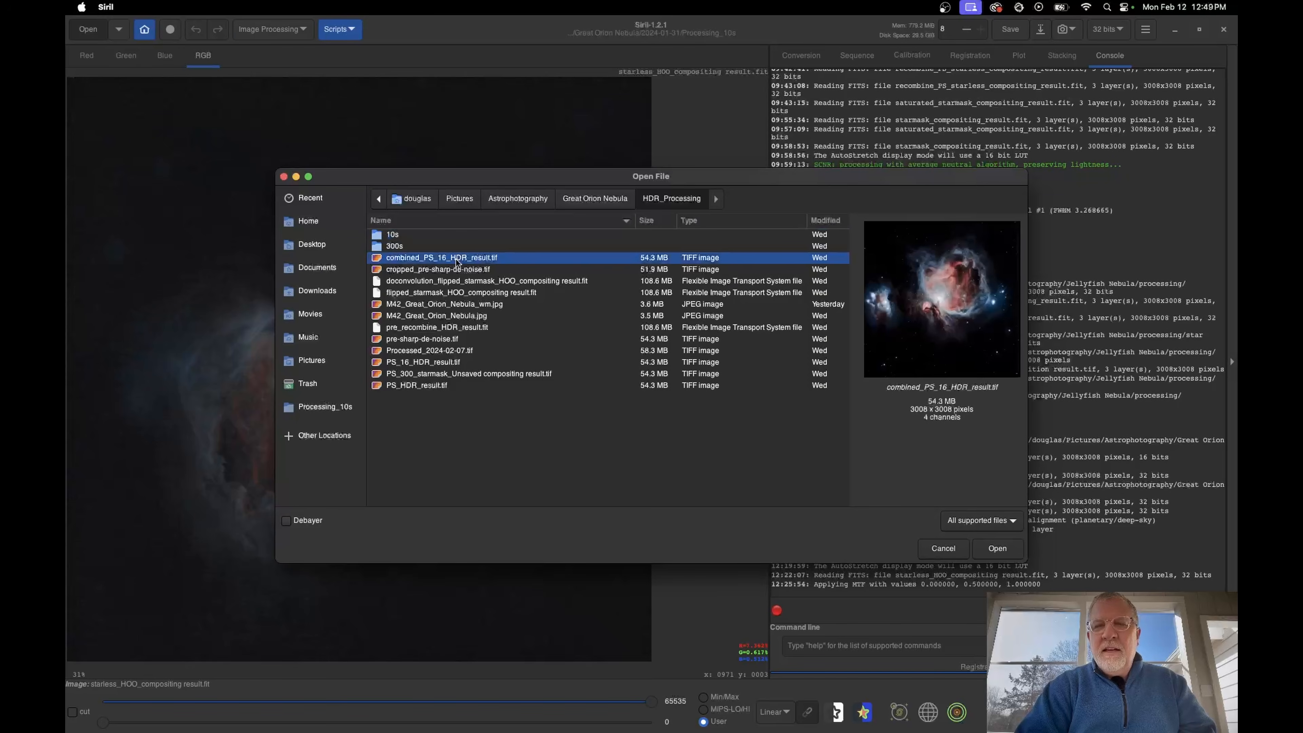
double_click(457, 259)
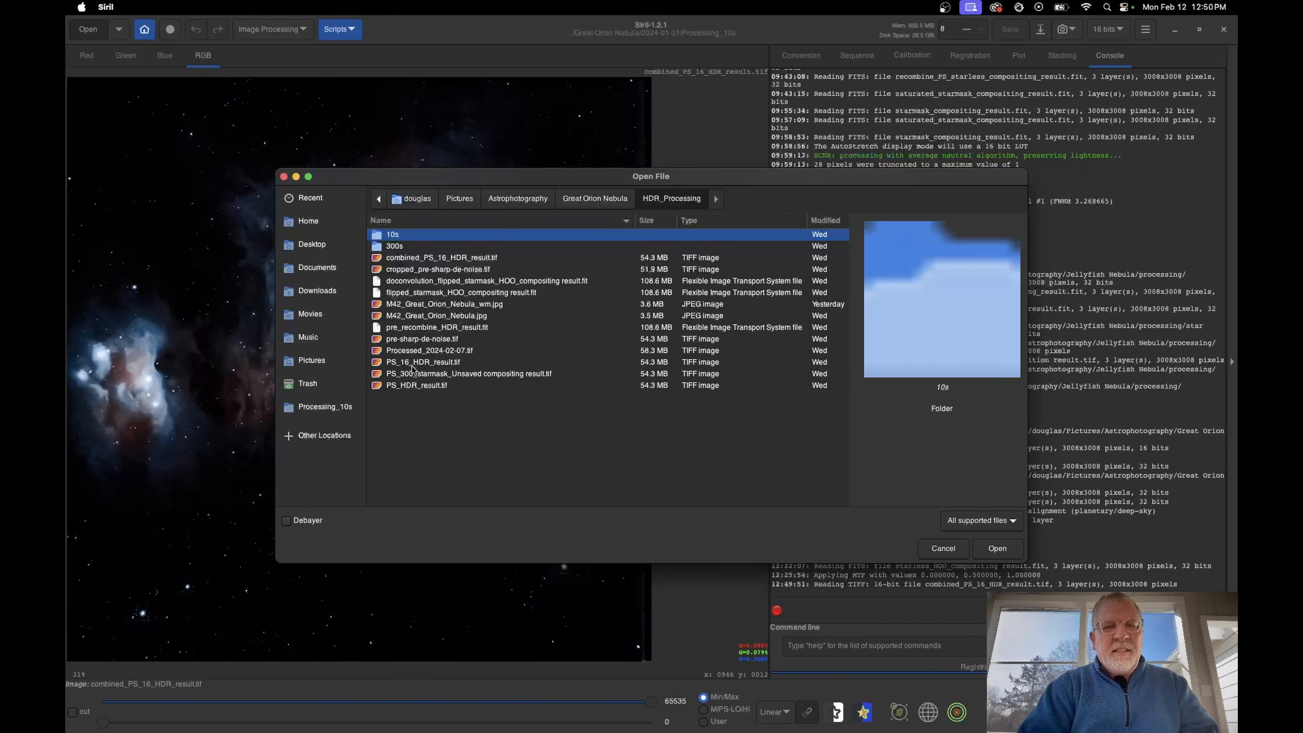
click(427, 363)
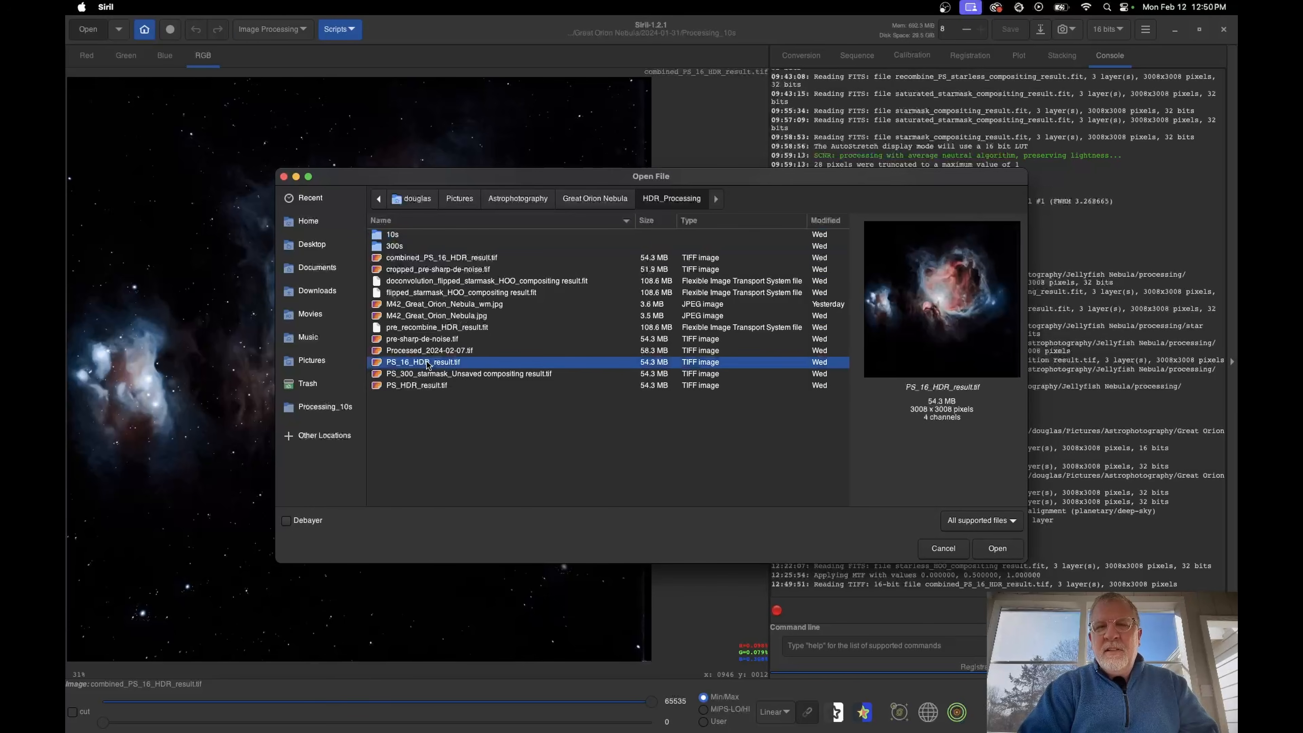
click(993, 552)
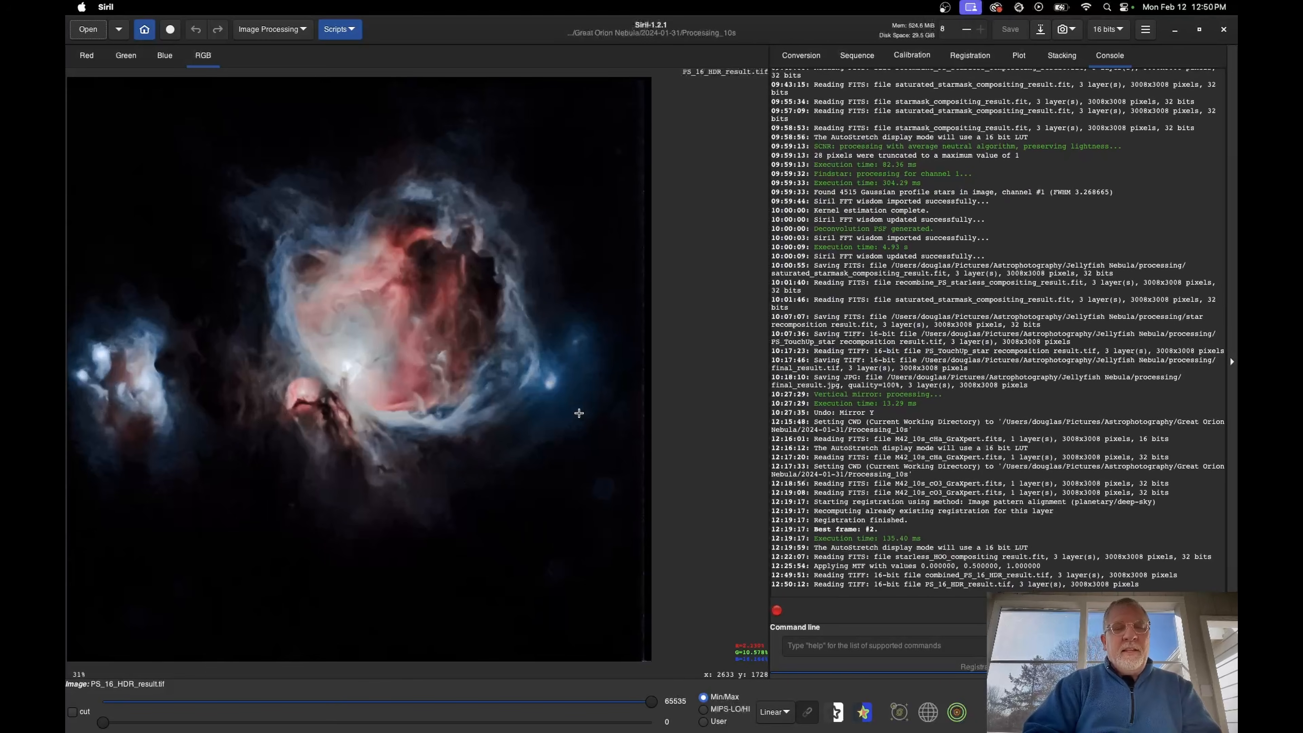
Open starmask_HOO_compositing result.fit from the Processing_10s folder and display it with the AutoStretch view
click(88, 30)
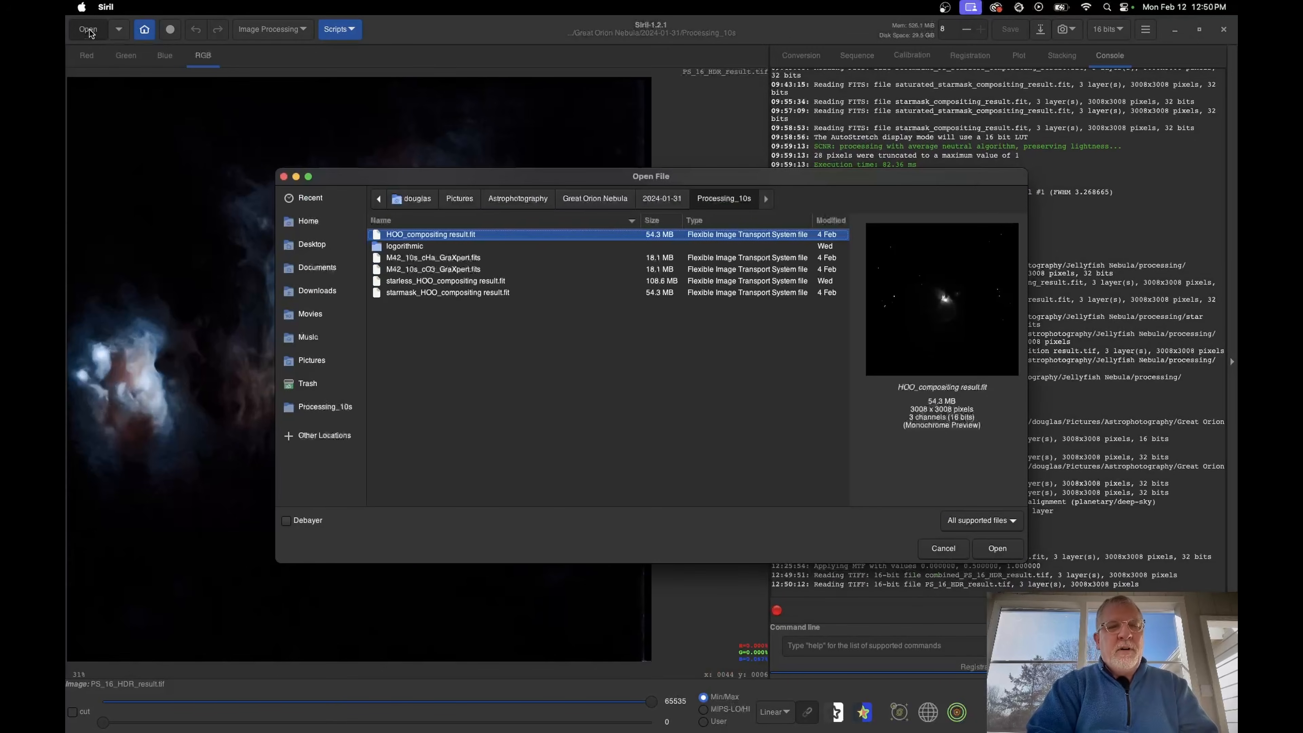
click(606, 201)
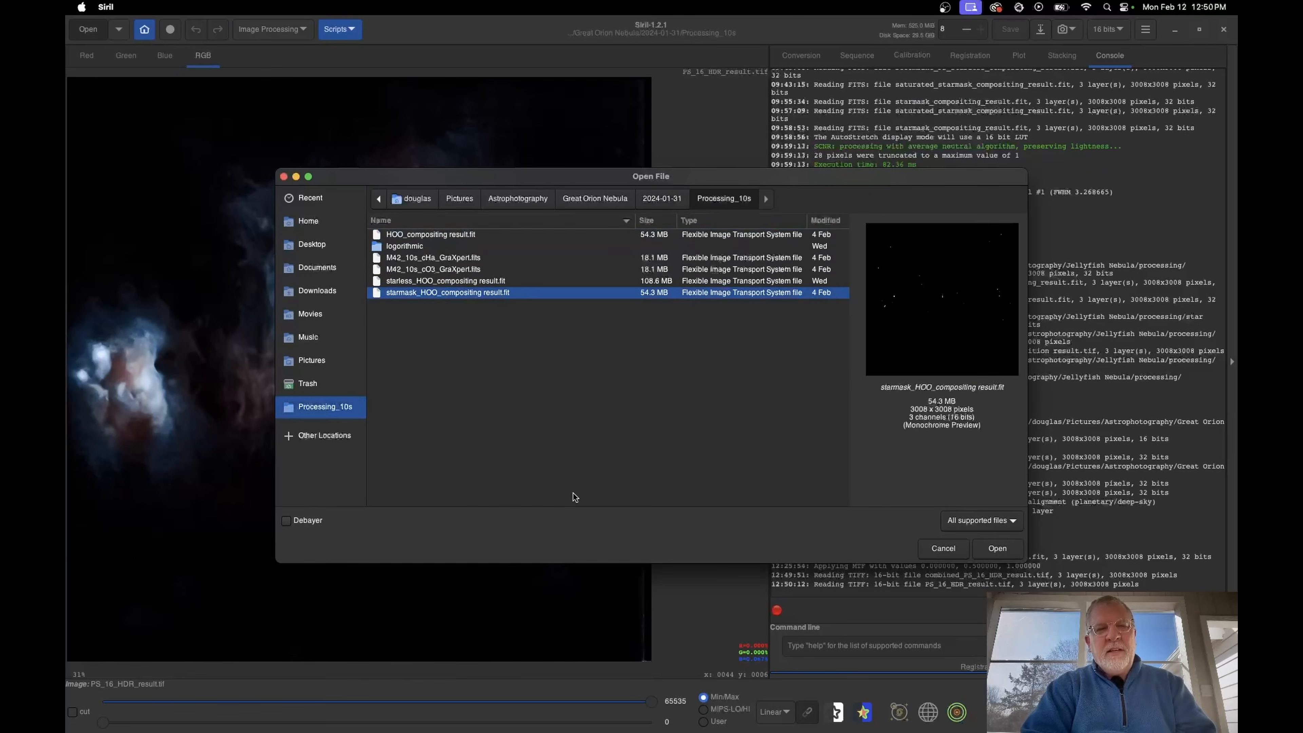
click(1002, 553)
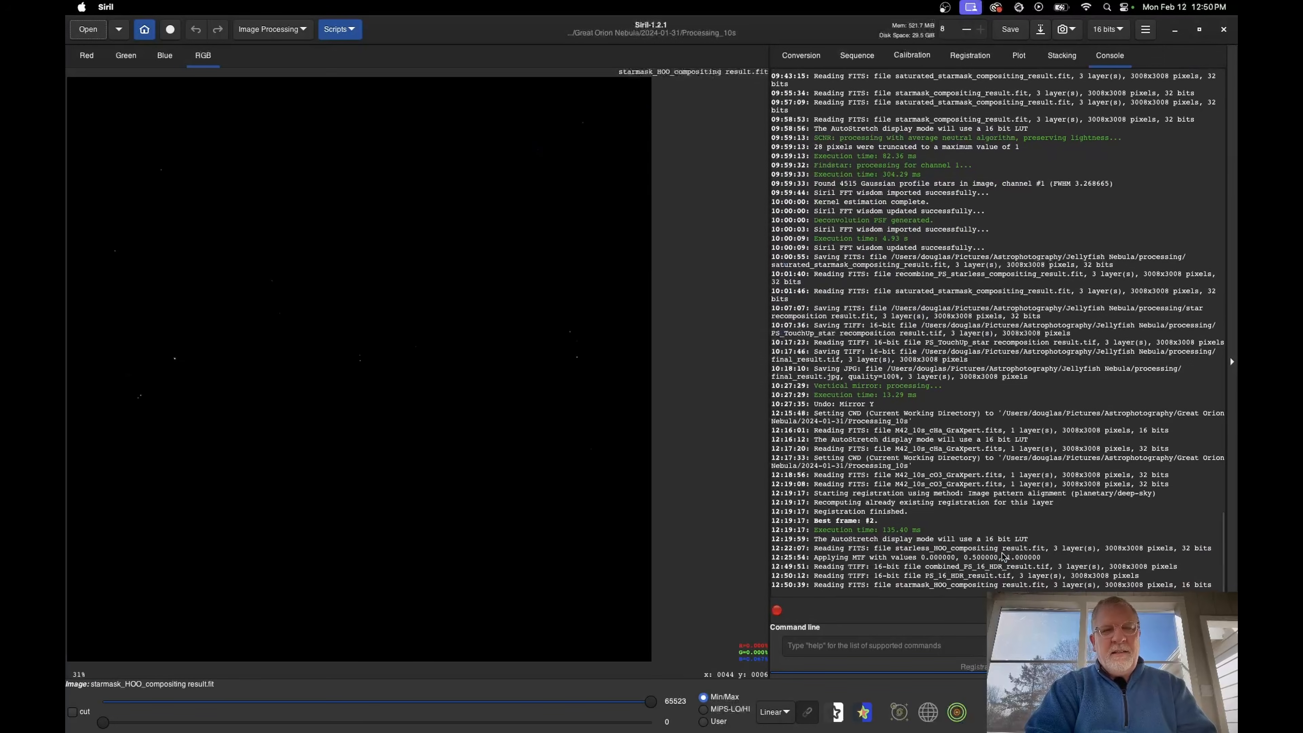
click(780, 713)
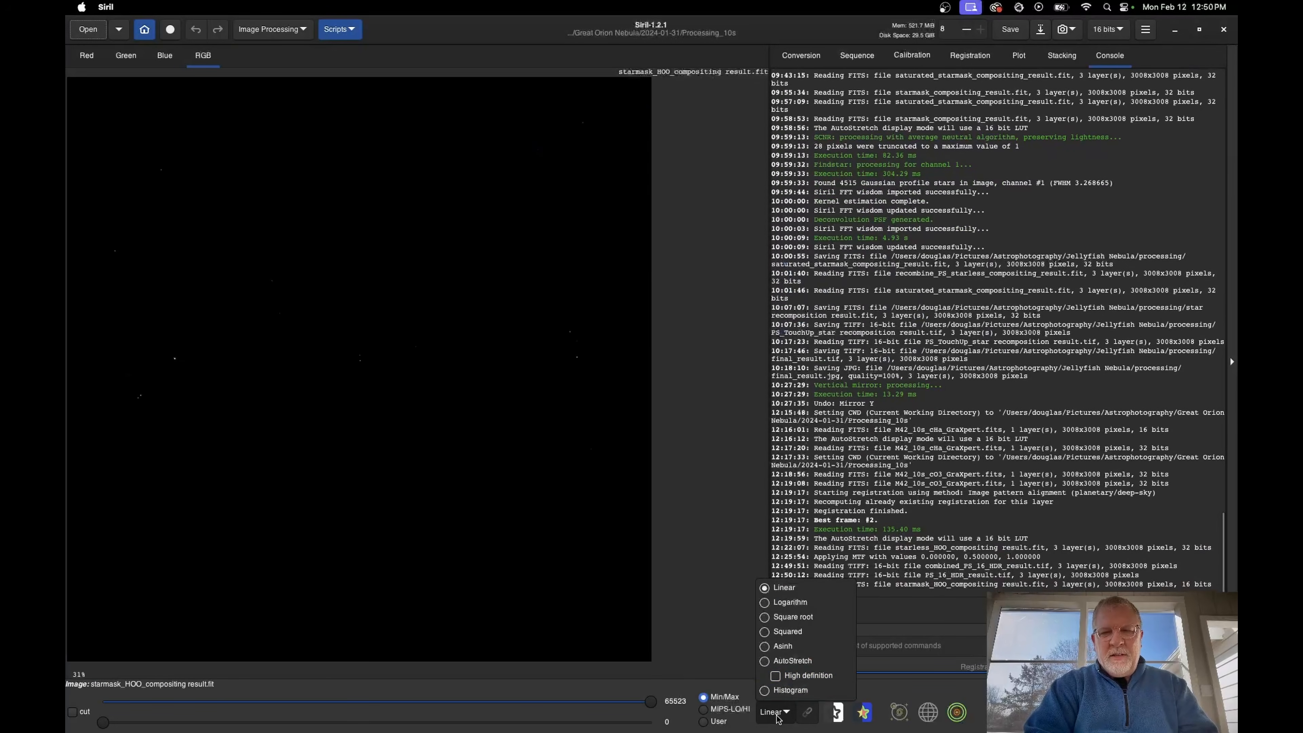
click(792, 661)
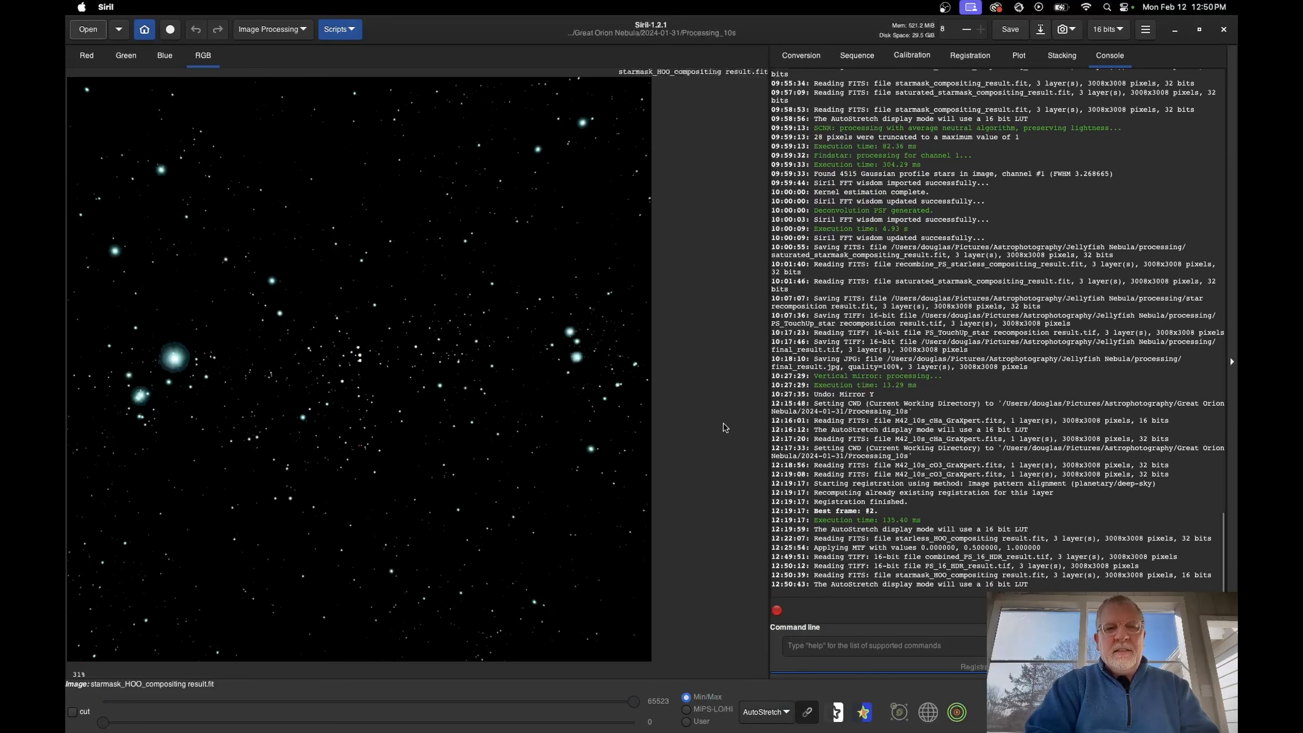
Open doconvolution_flipped_starmask_HOO_compositing result.fit from the Great Orion Nebula HDR_Processing folder
click(284, 32)
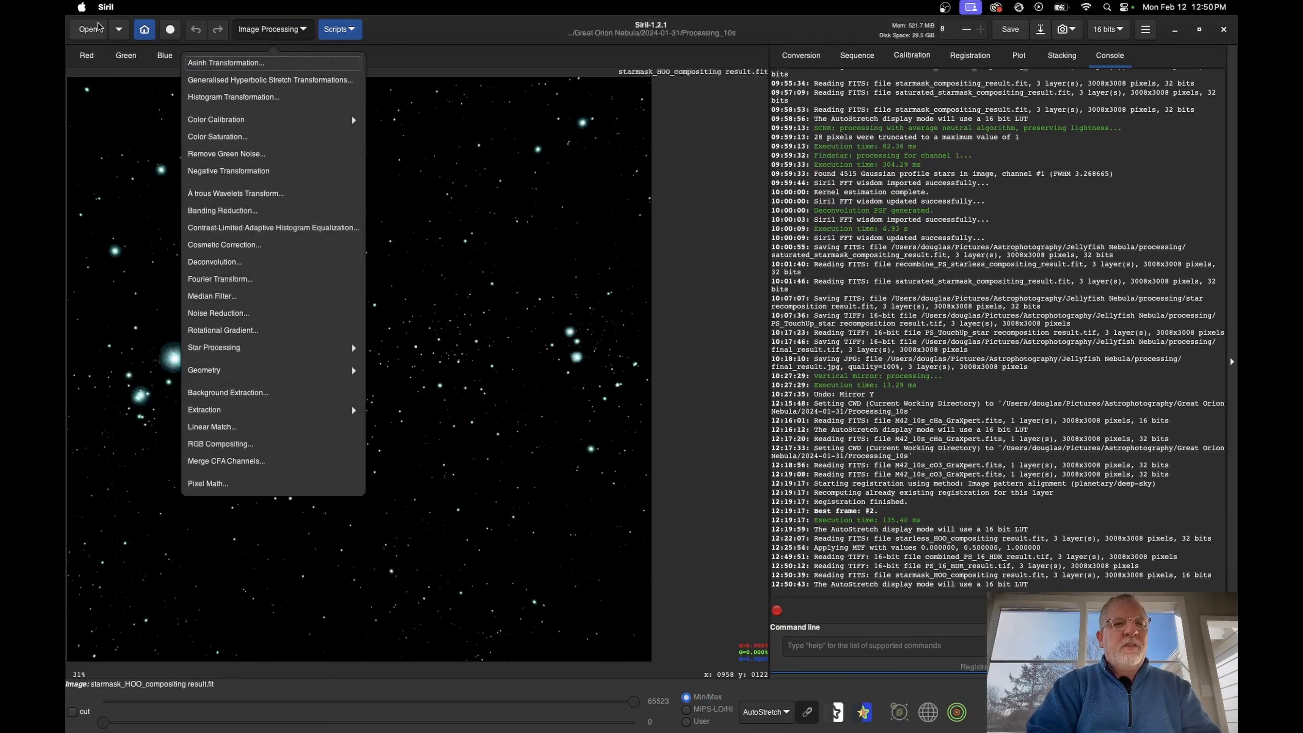
click(91, 30)
click(91, 31)
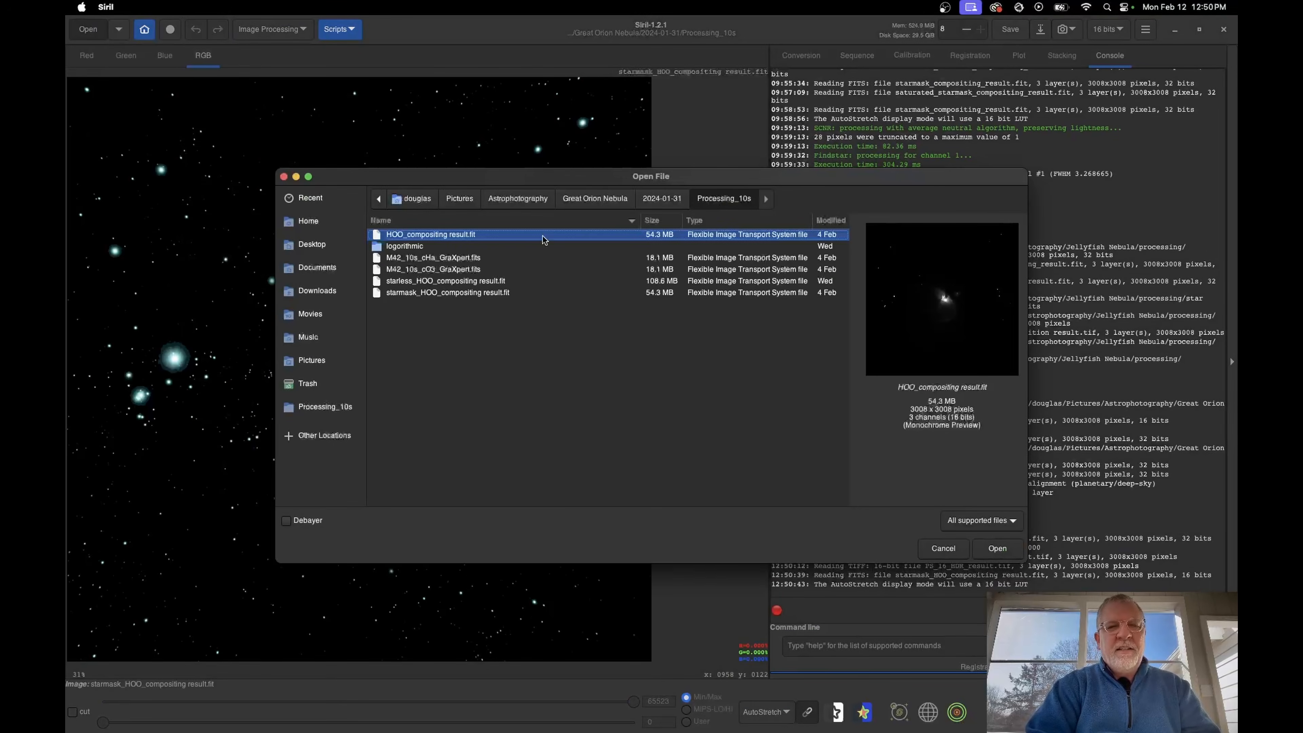
click(655, 200)
click(600, 201)
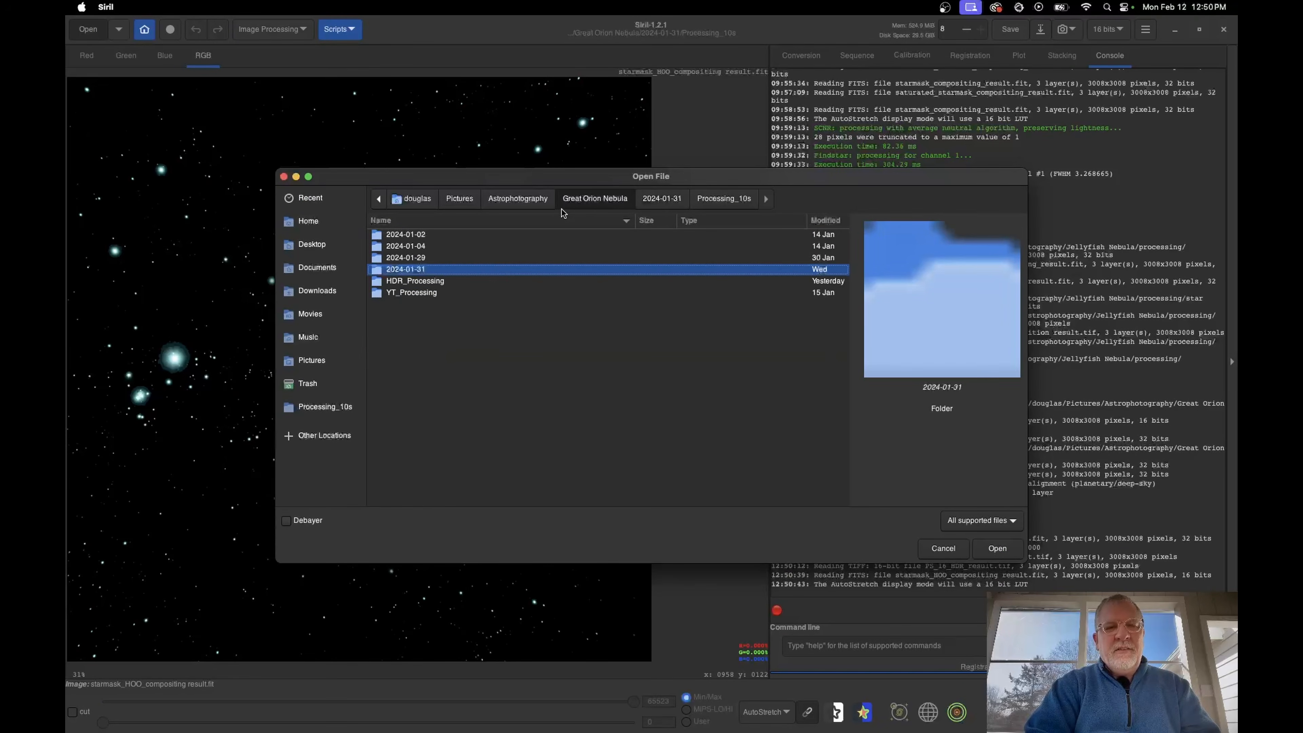
click(412, 286)
double_click(412, 285)
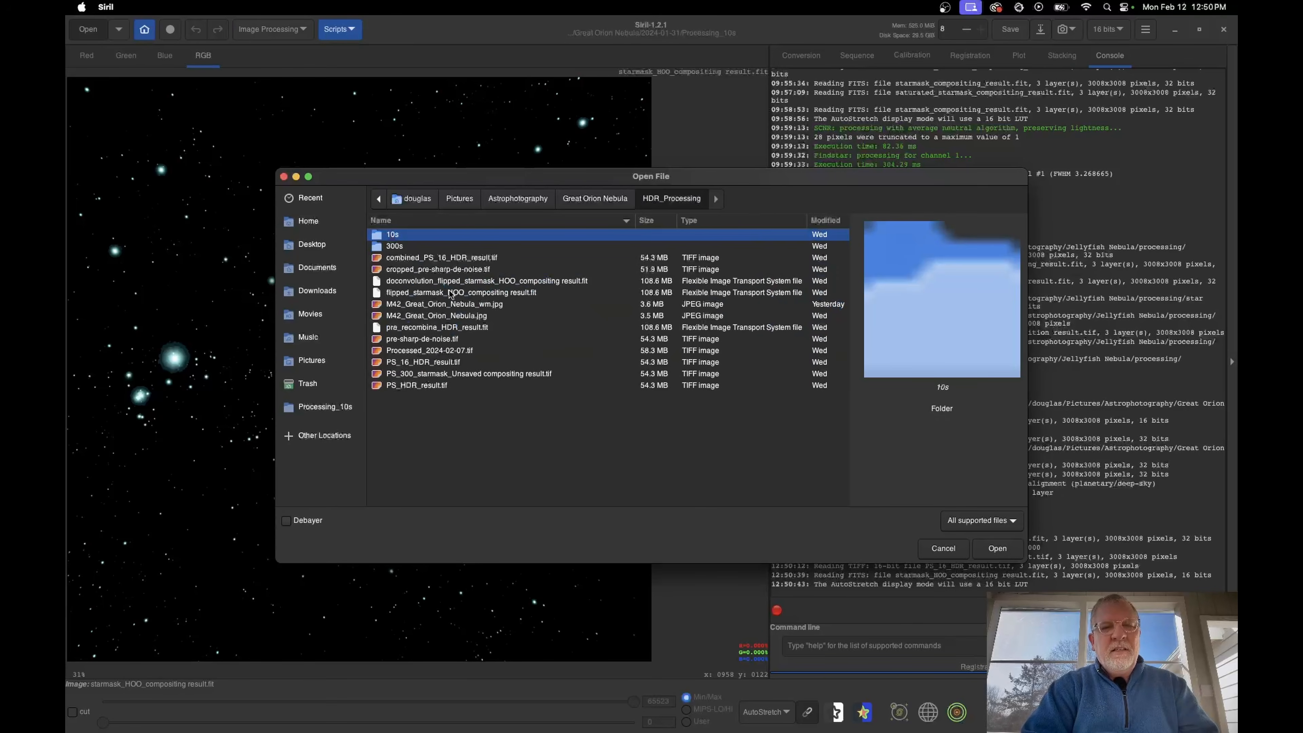
click(472, 293)
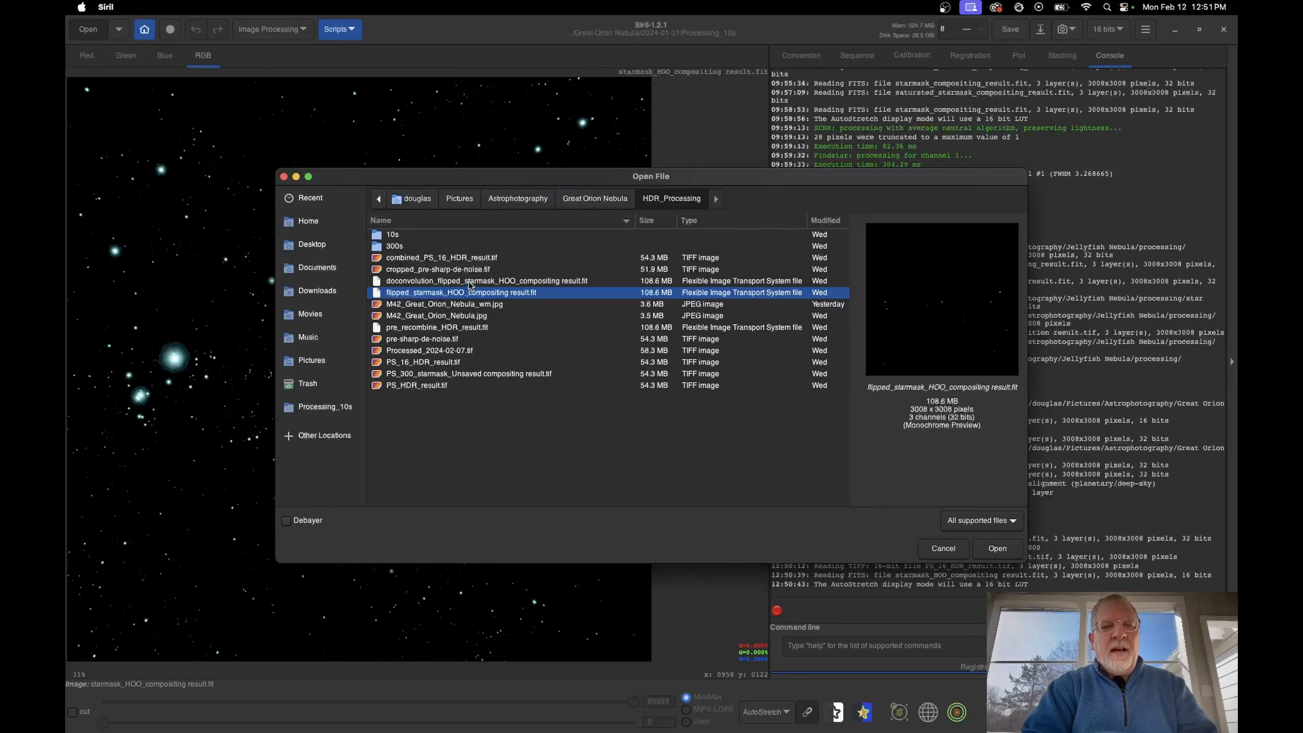
click(461, 281)
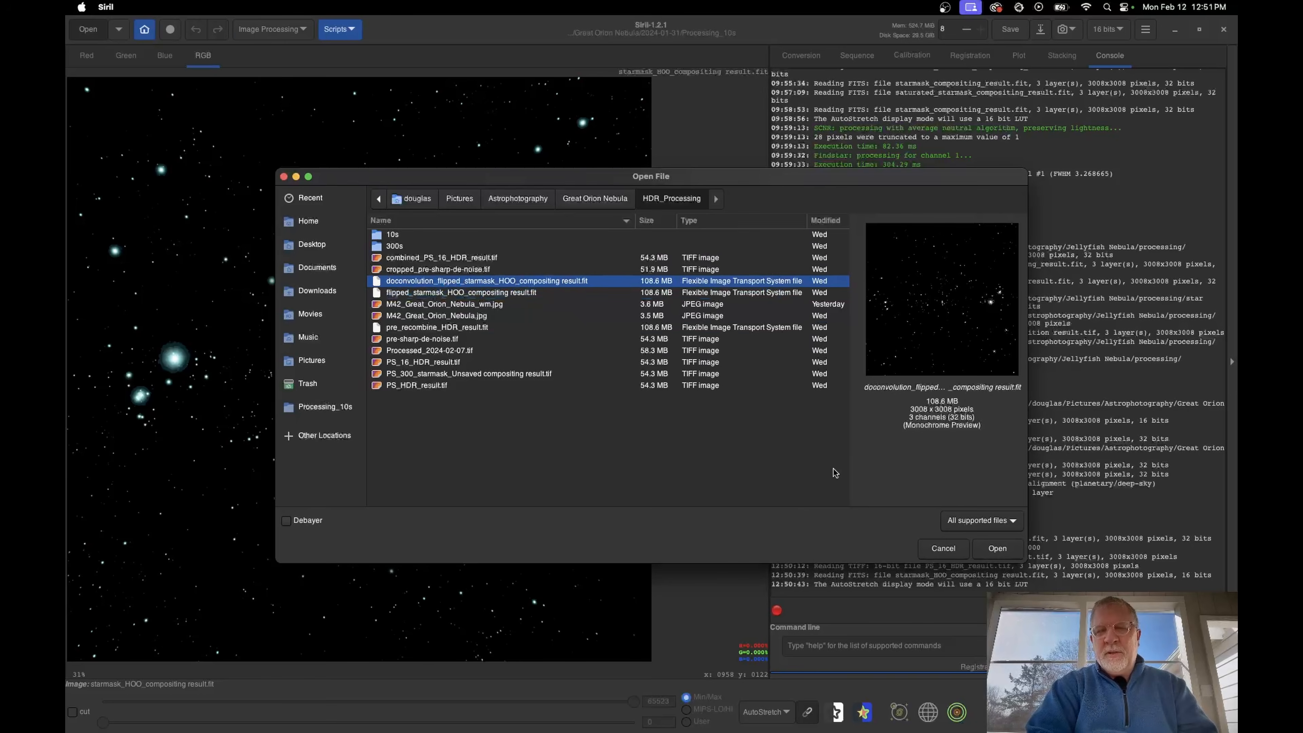
click(998, 548)
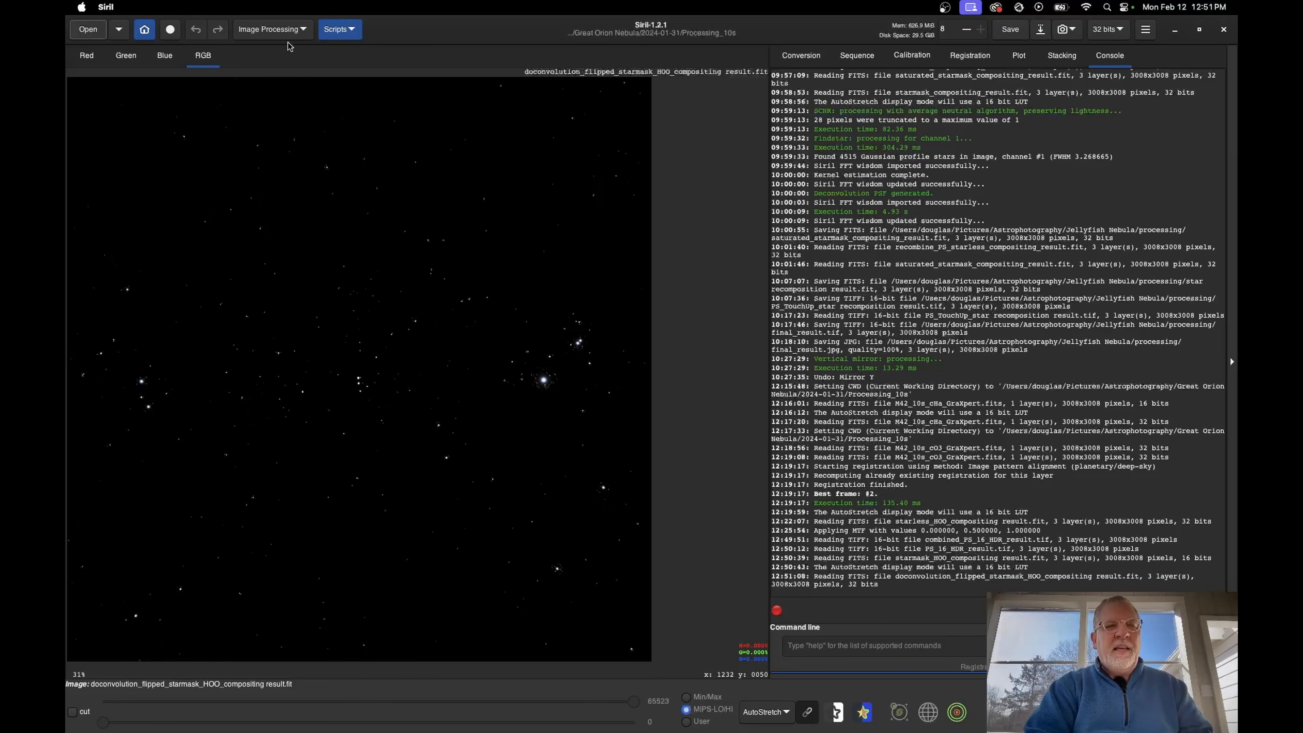
Start Star Recomposition for combining the starless background with the star mask
click(285, 29)
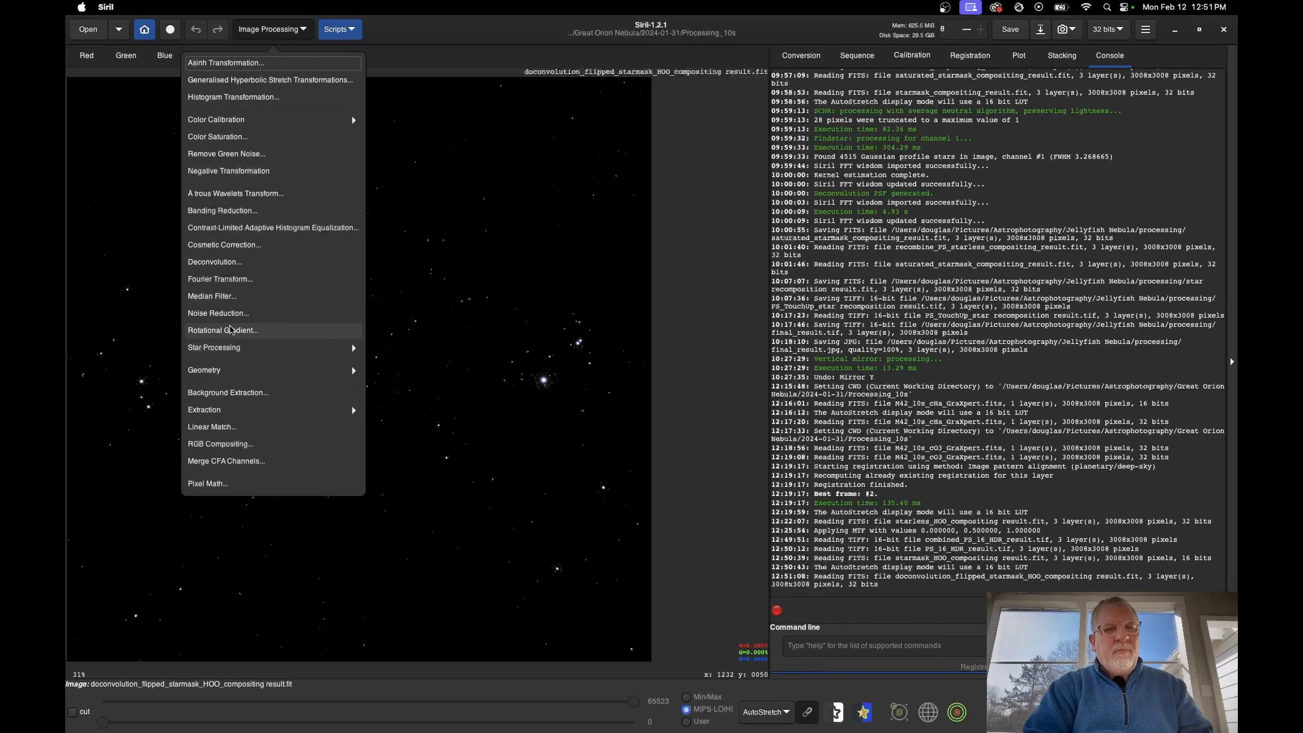
click(229, 349)
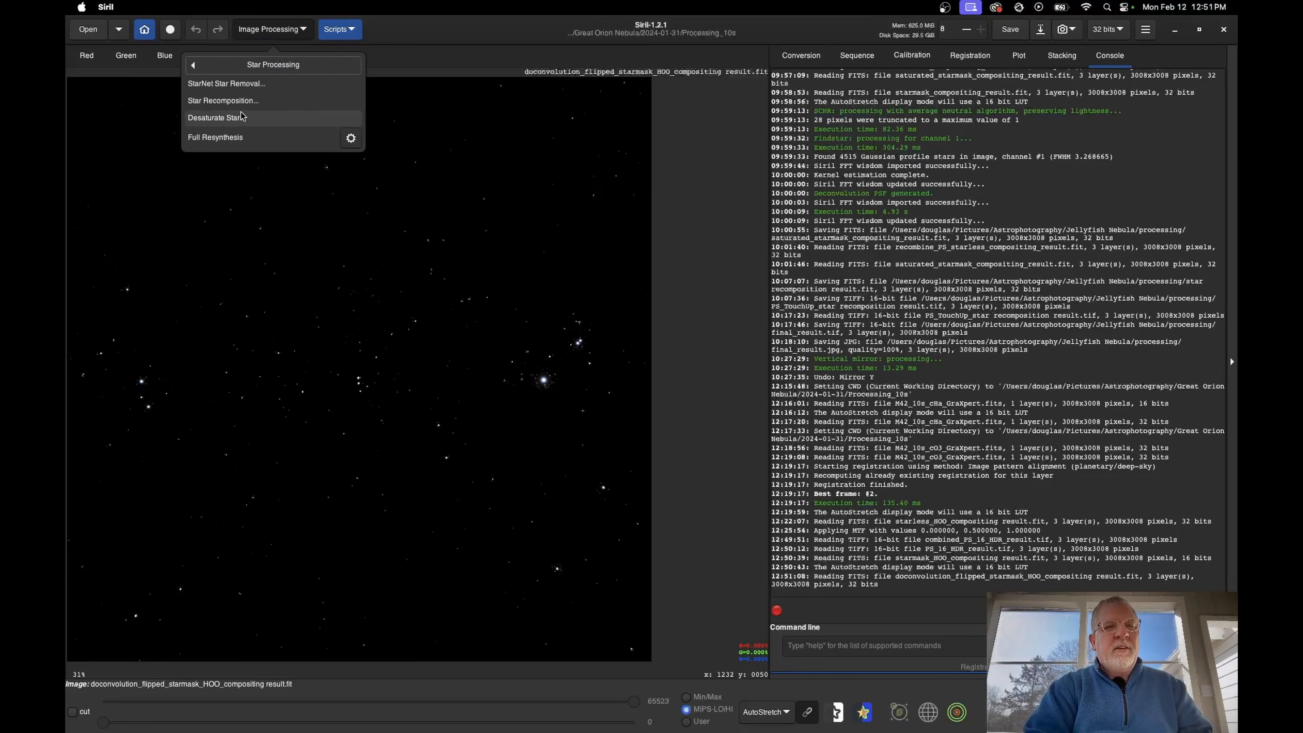
click(226, 101)
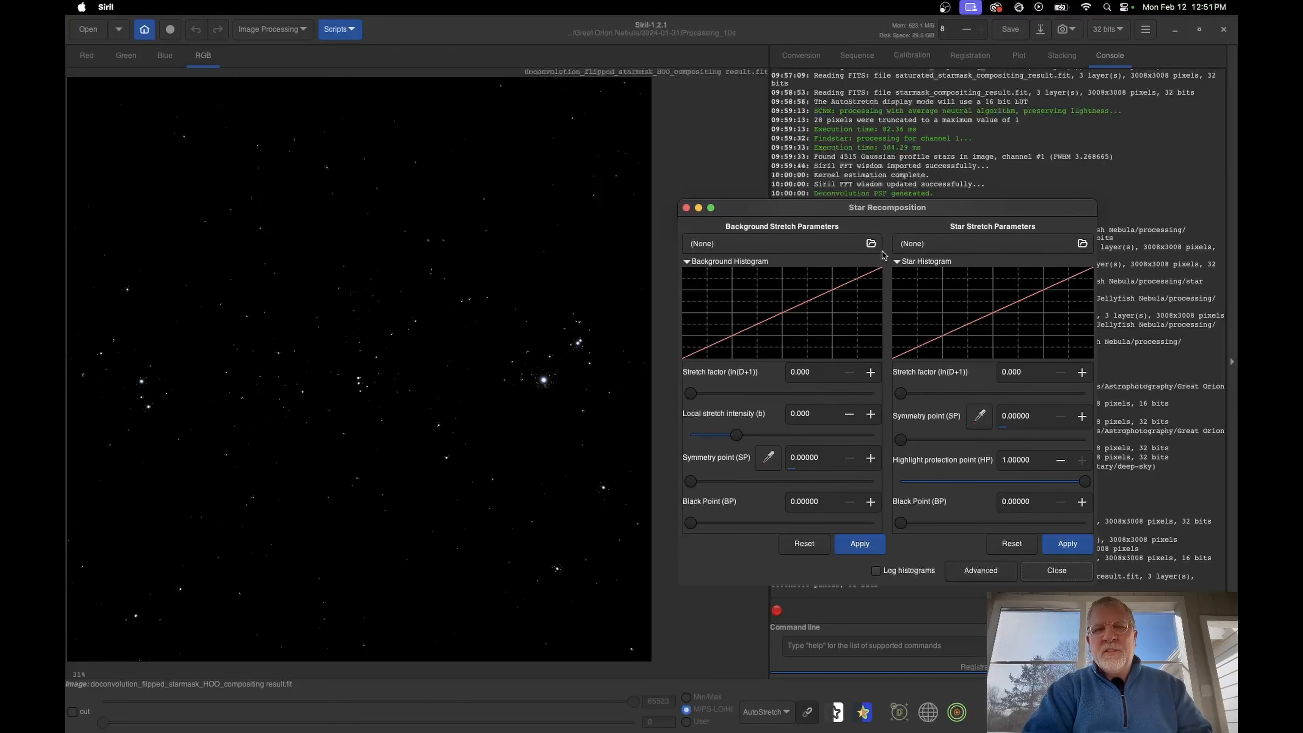
Try to load PS_16_HDR_result.tif from the HDR_Processing folder as the background image in Star Recomposition
click(725, 243)
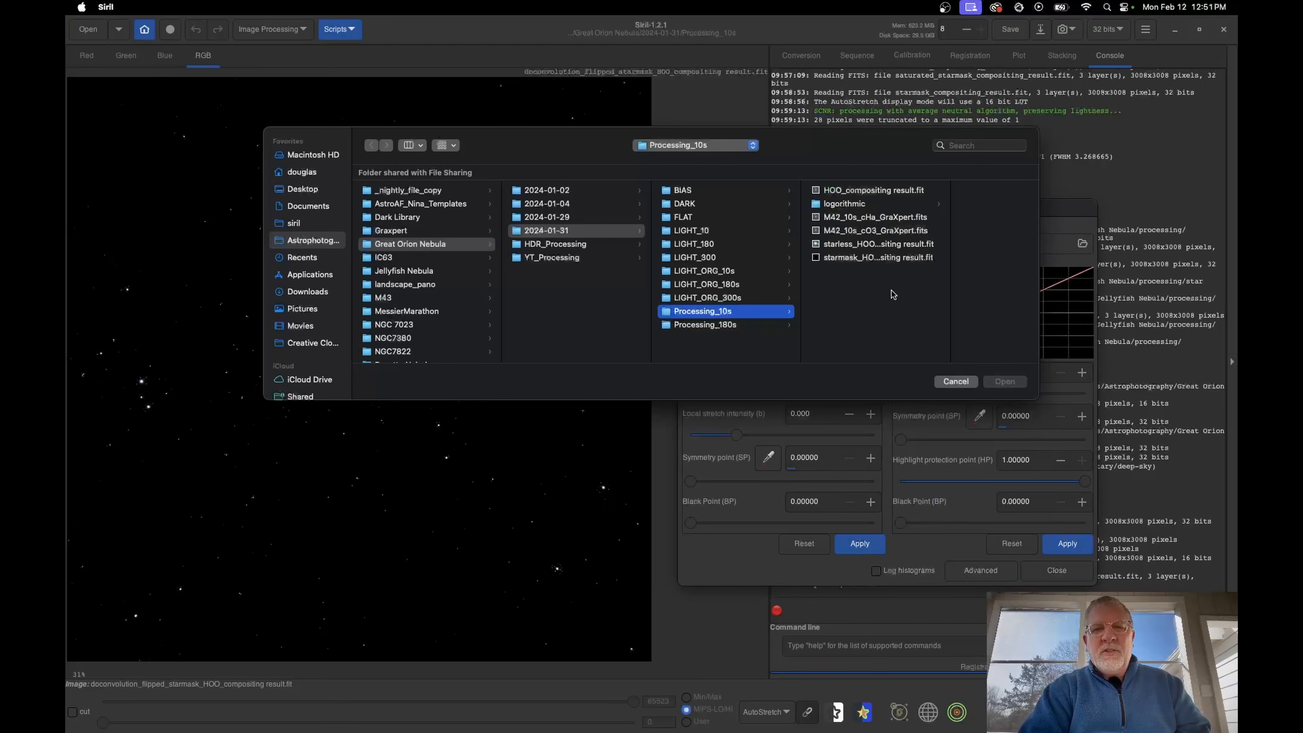
click(569, 246)
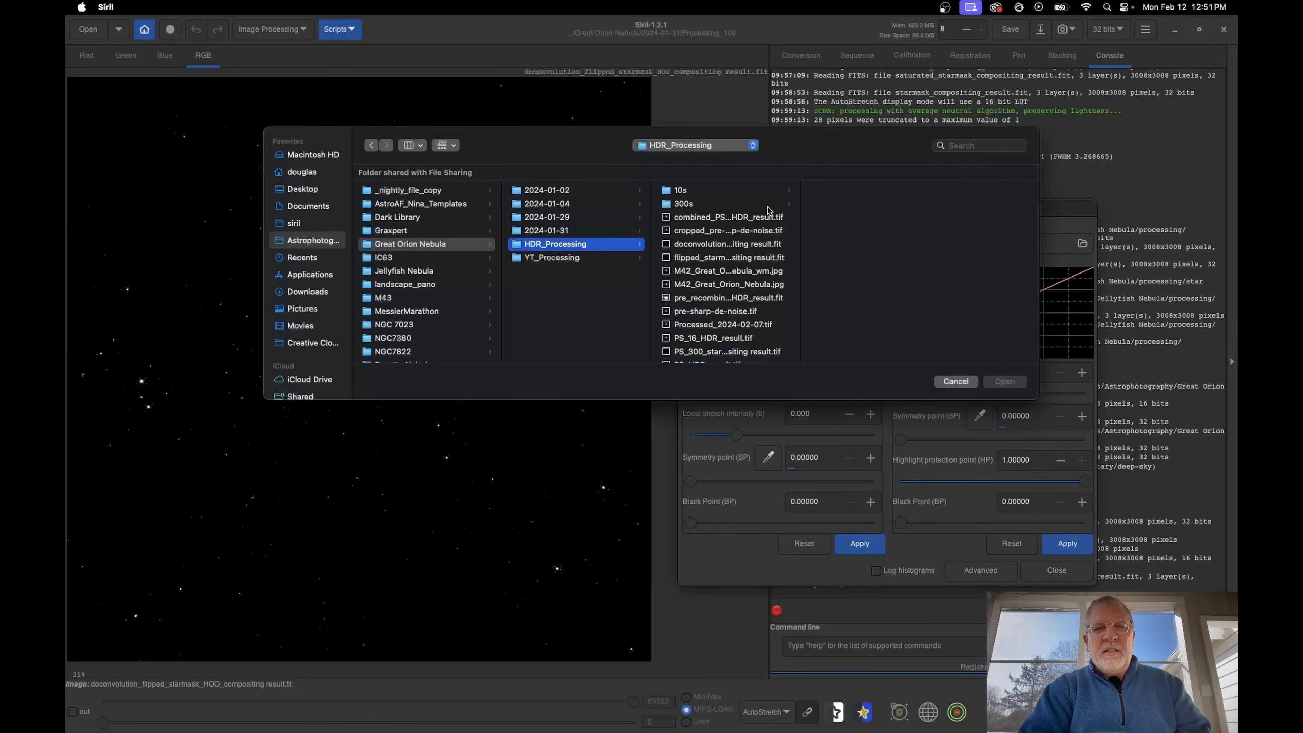
click(737, 220)
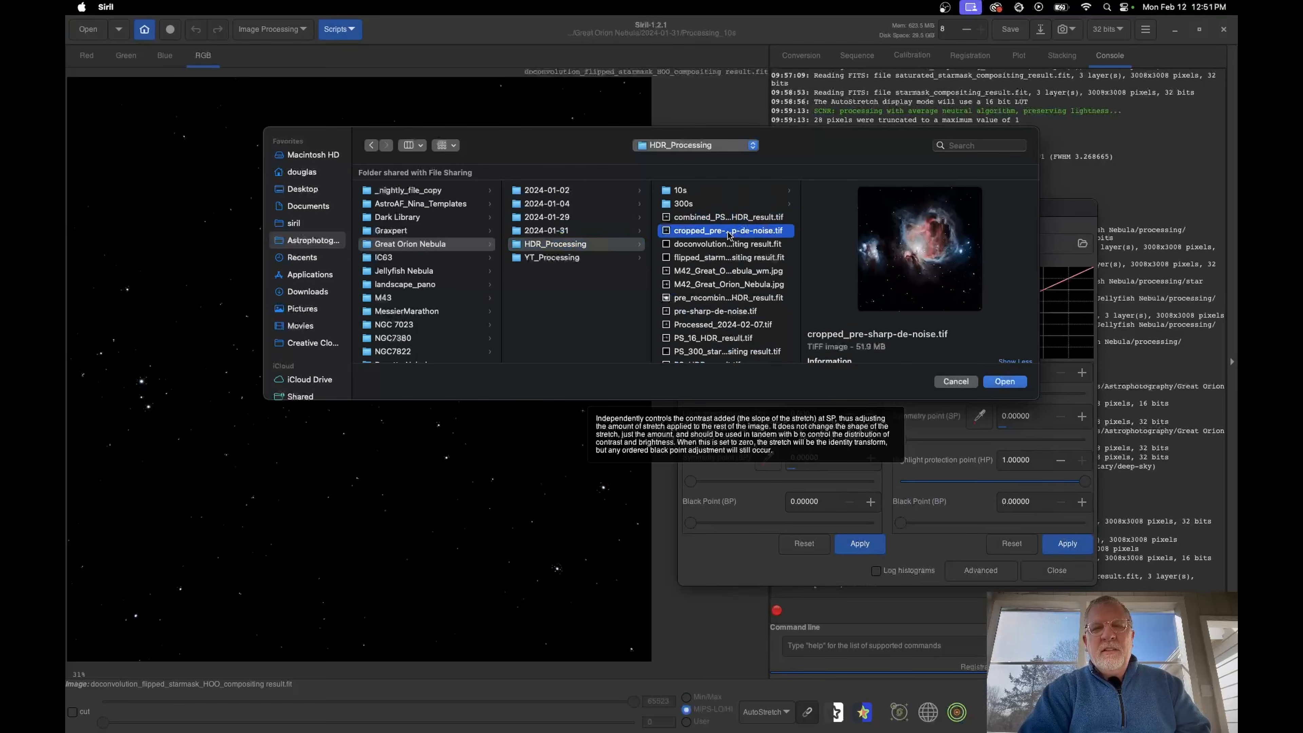
click(730, 232)
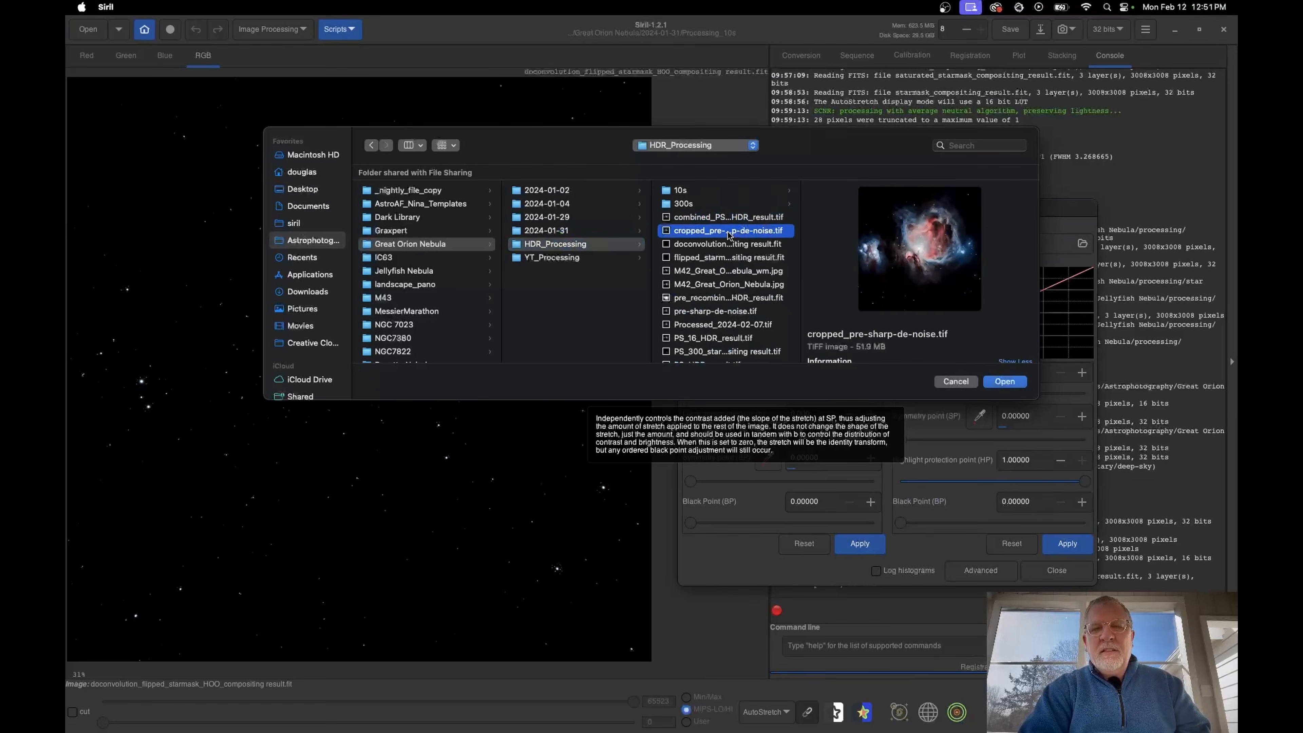
double_click(800, 238)
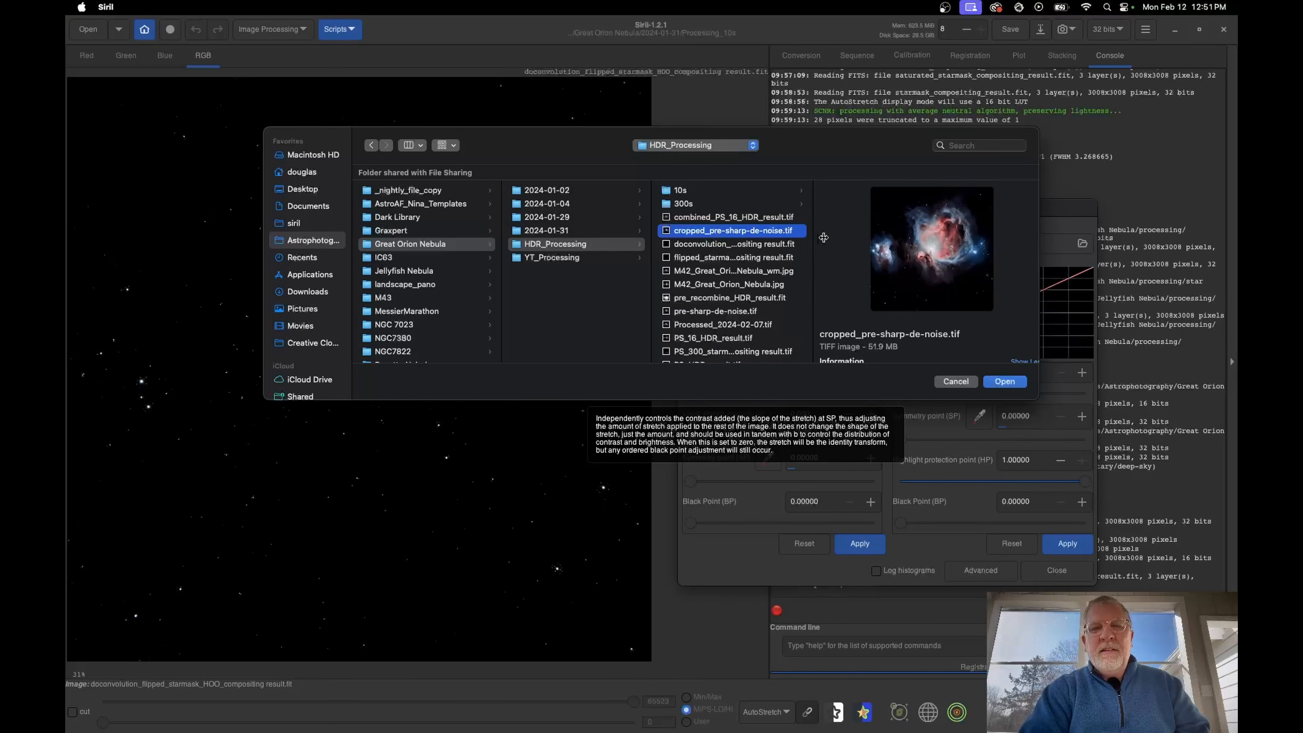
click(809, 254)
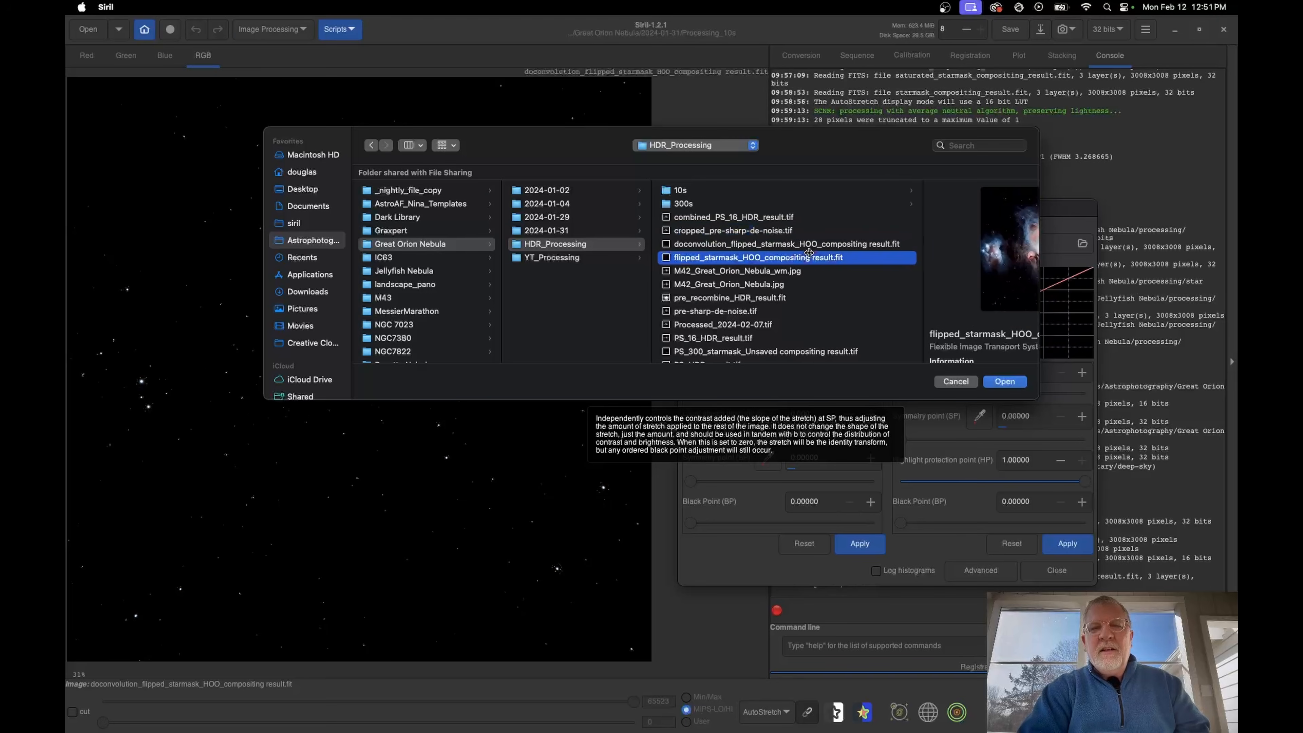
click(801, 246)
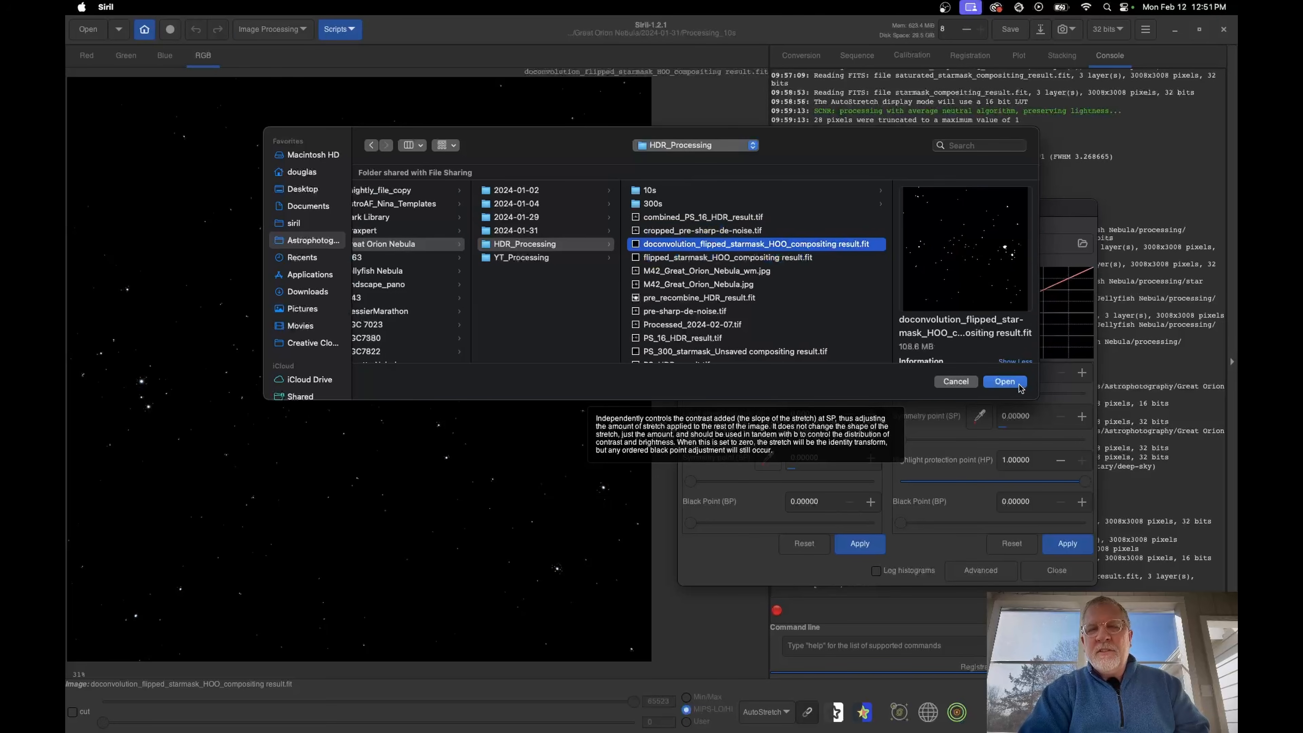
scroll(697, 205, down, 1)
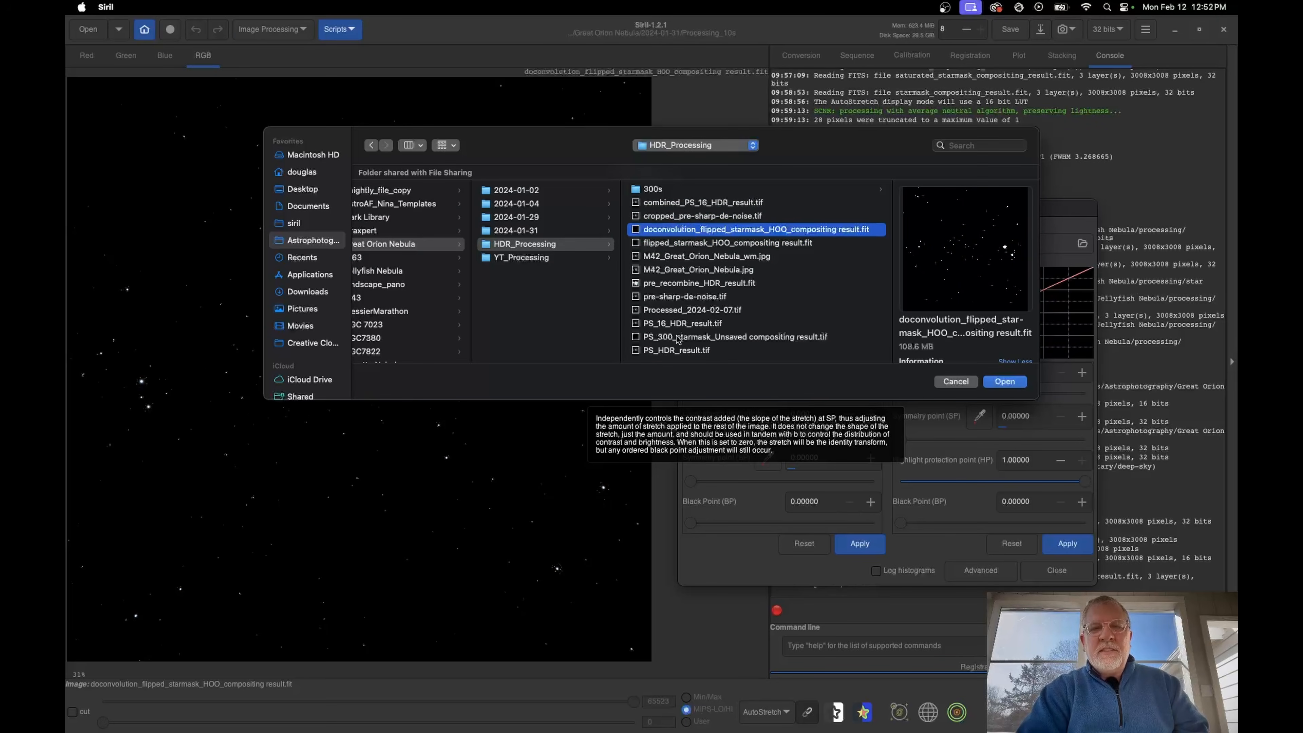
click(680, 323)
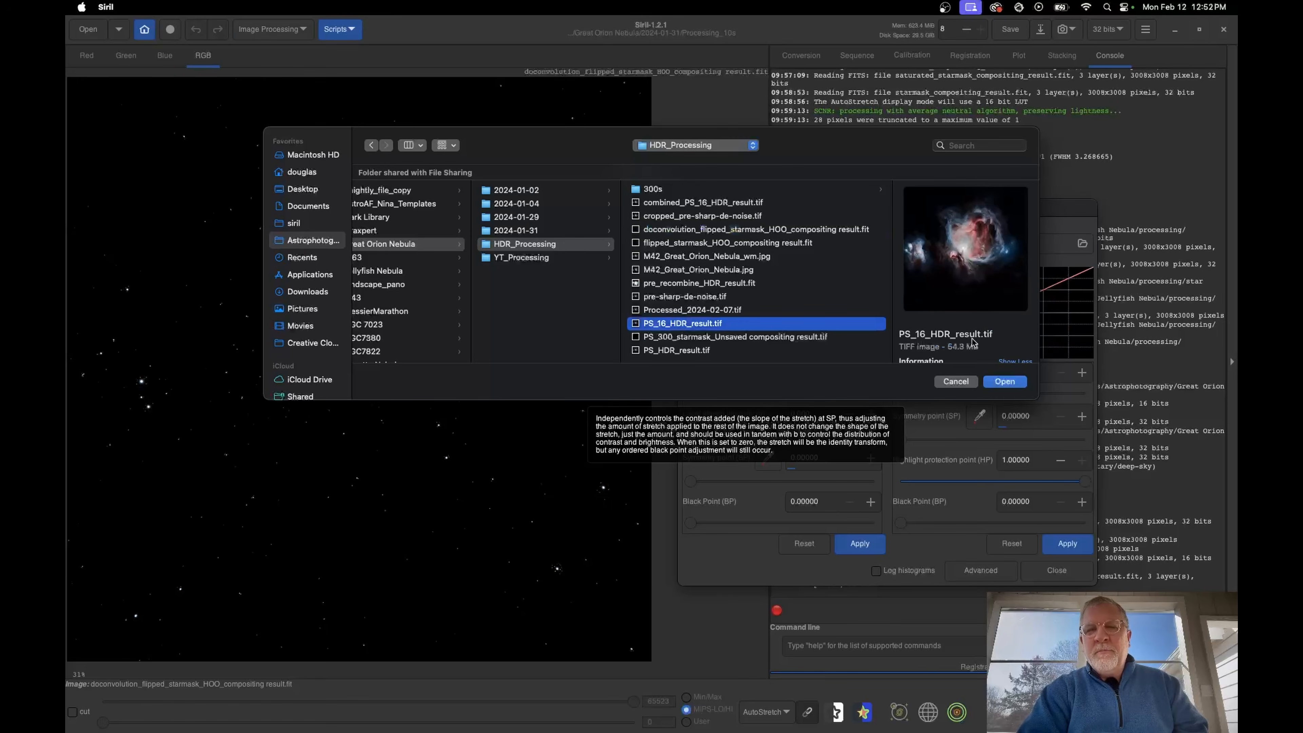
click(1004, 382)
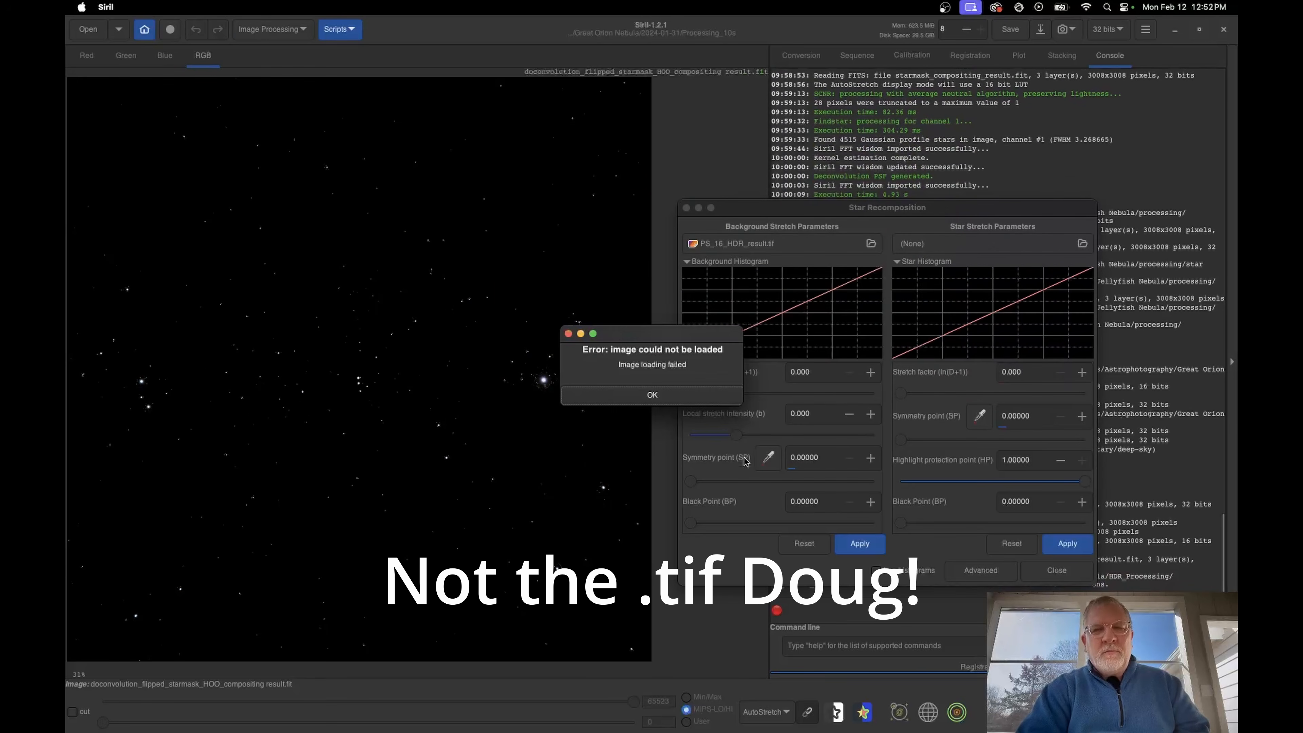
Try again to load PS_16_HDR_result.tif from the HDR_Processing folder as the background image, and close Star Recomposition
click(653, 396)
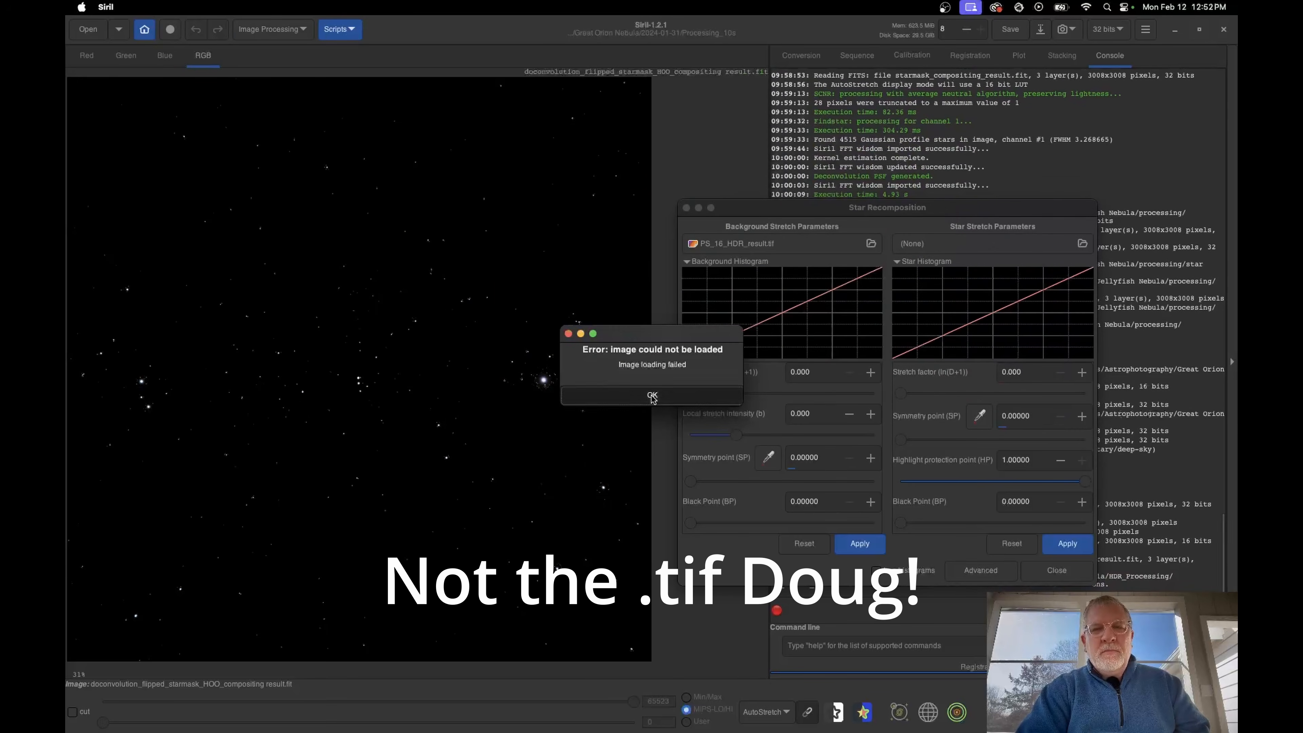
click(871, 243)
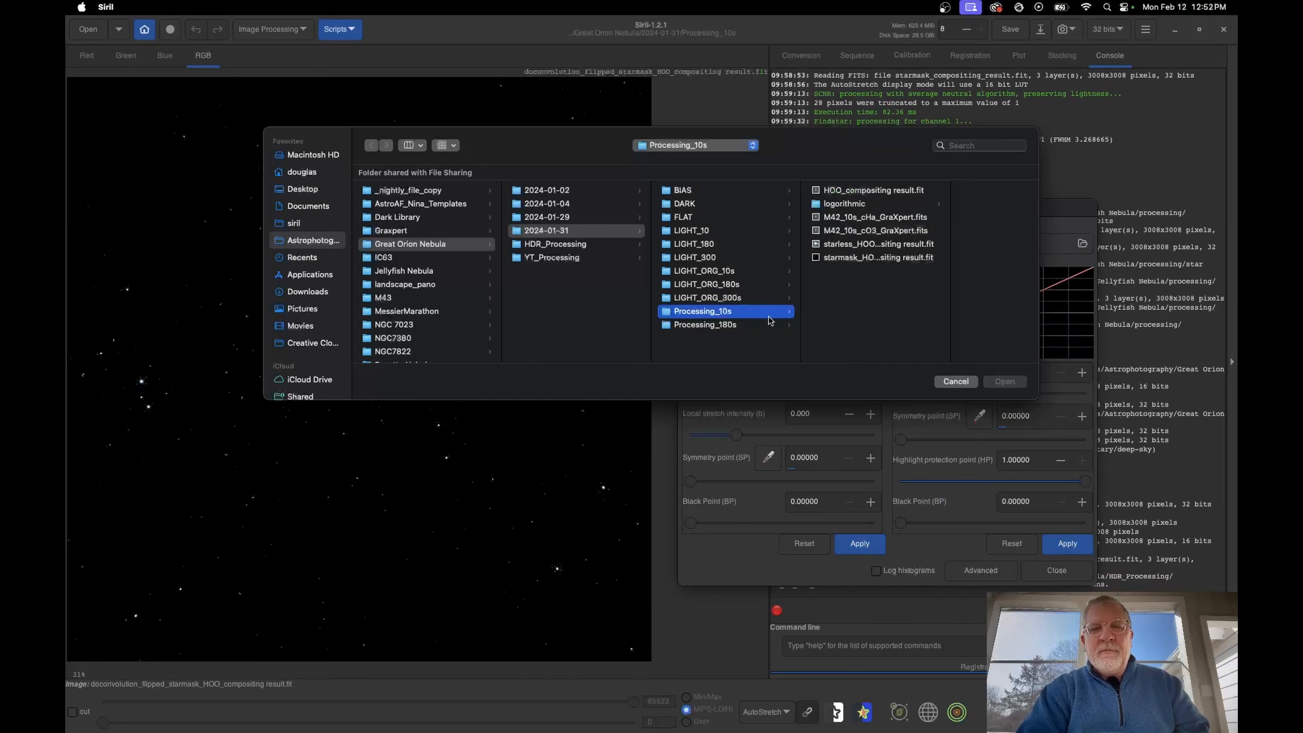
click(560, 246)
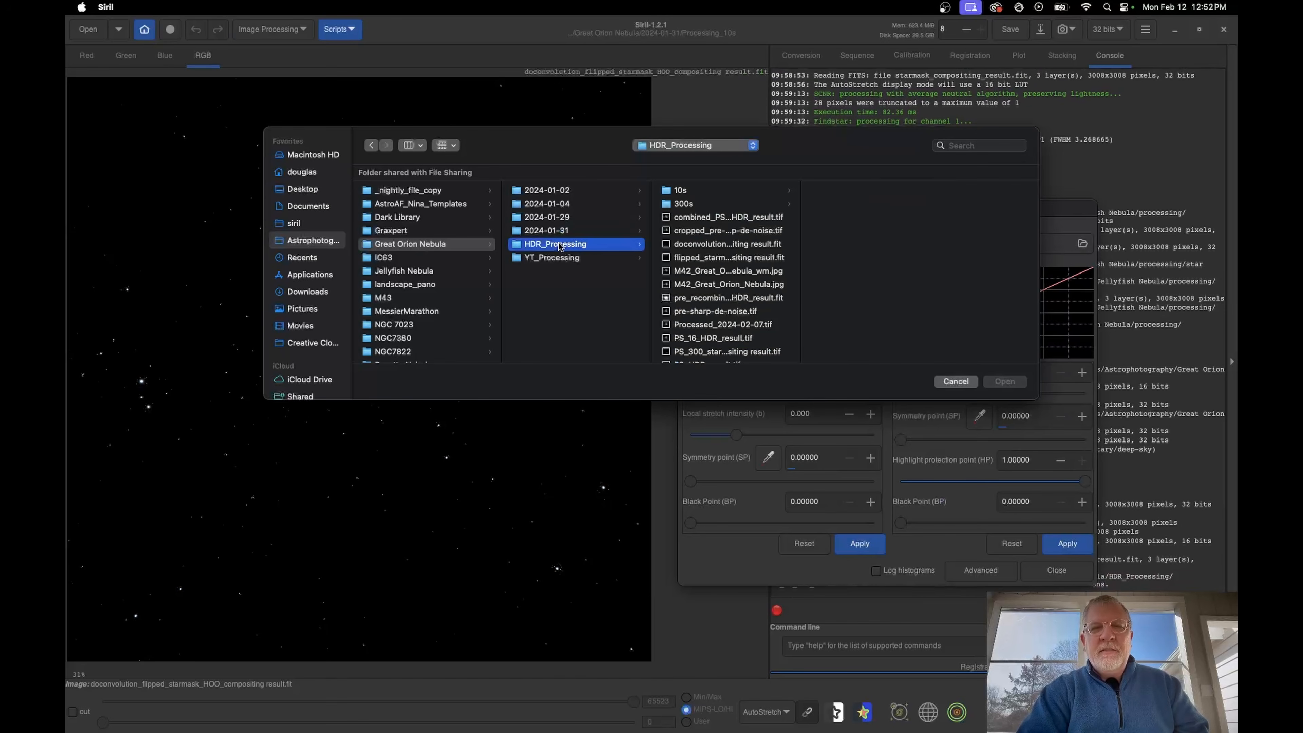
click(731, 340)
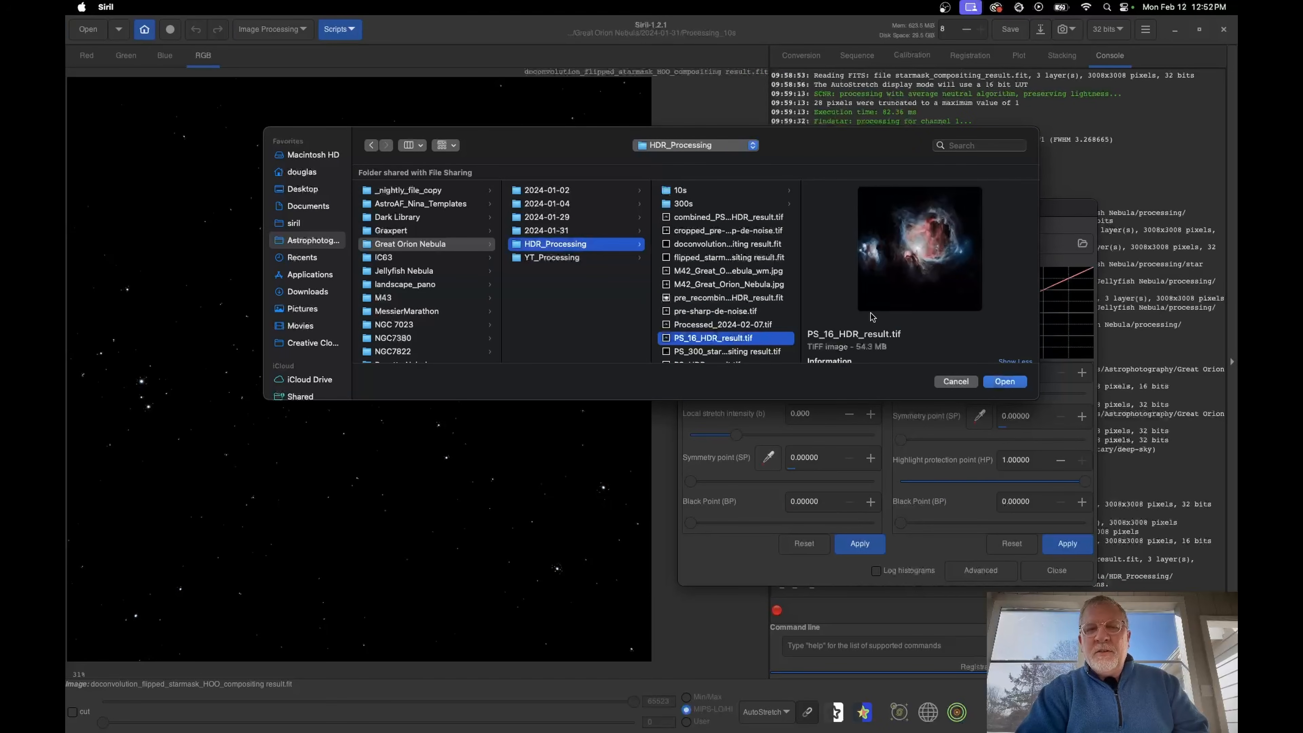
scroll(918, 343, down, 3)
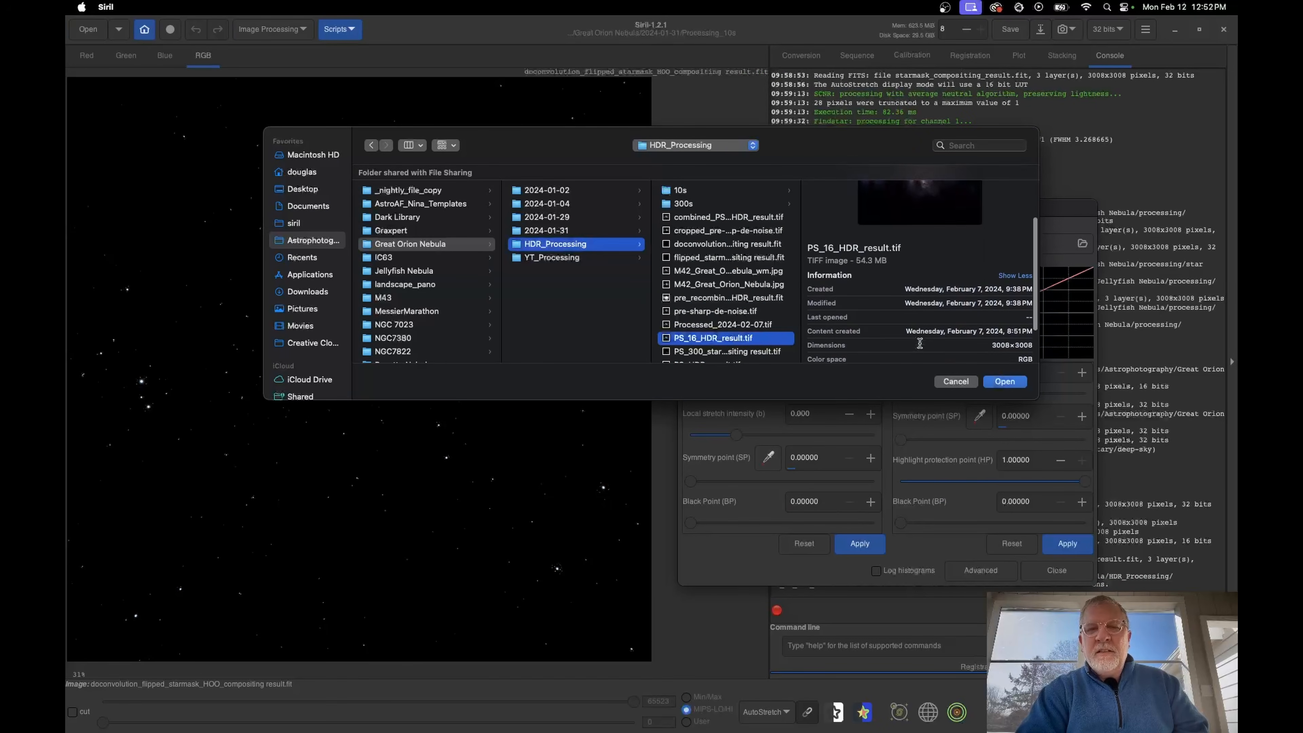
click(1005, 382)
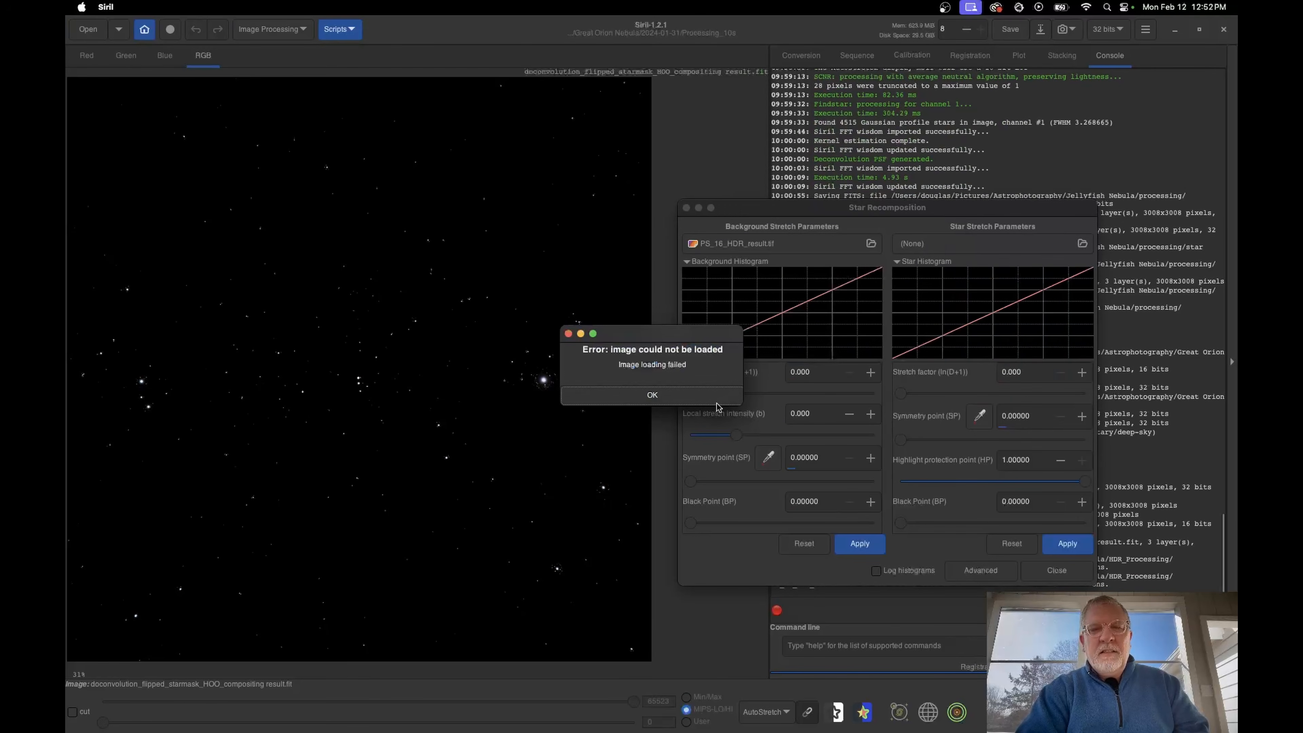
click(674, 400)
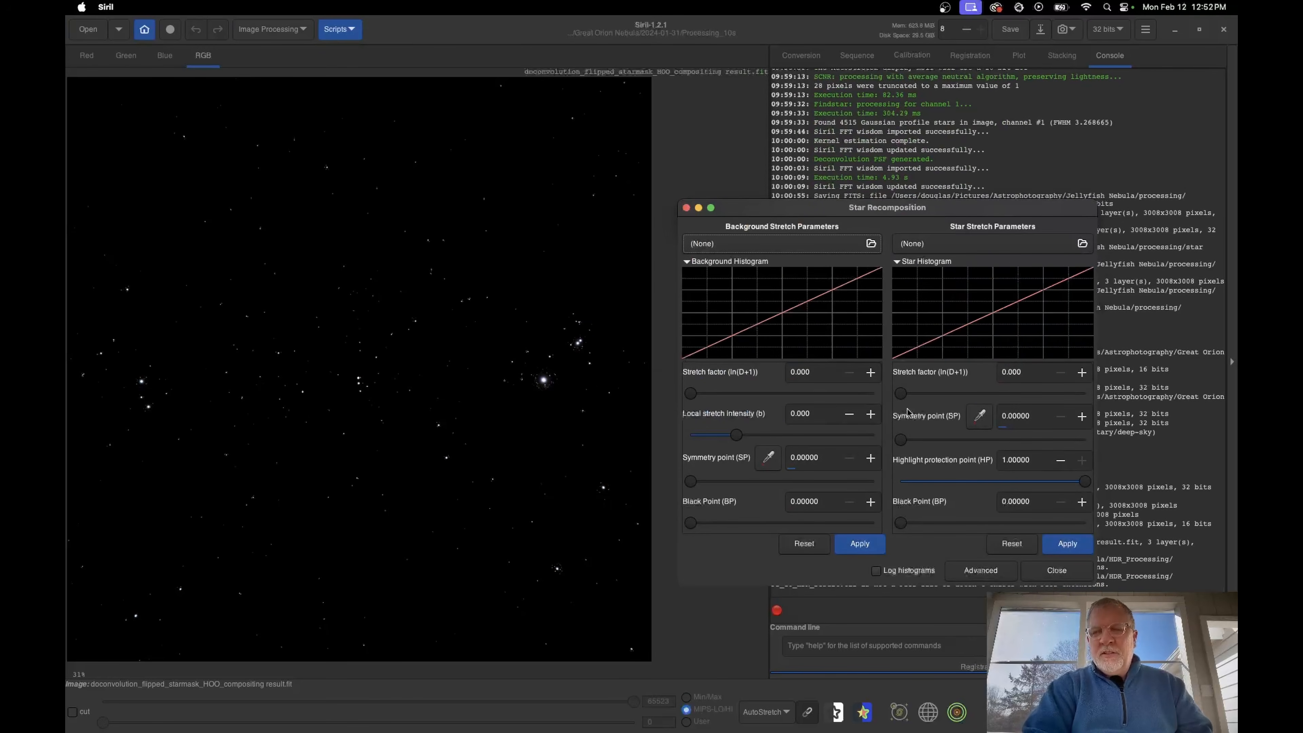
click(1053, 571)
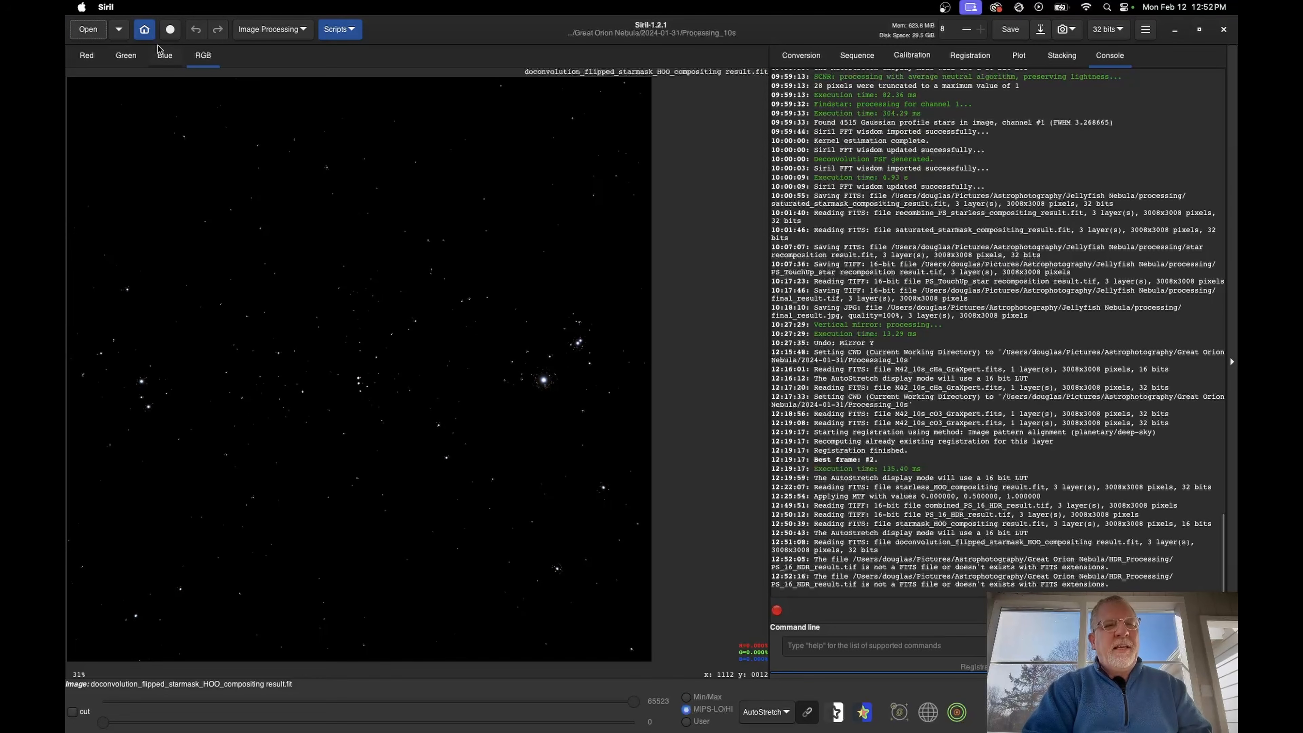
Open combined_PS_16_HDR_result.tif from the Great Orion Nebula HDR_Processing folder and display it with the Linear view
click(87, 34)
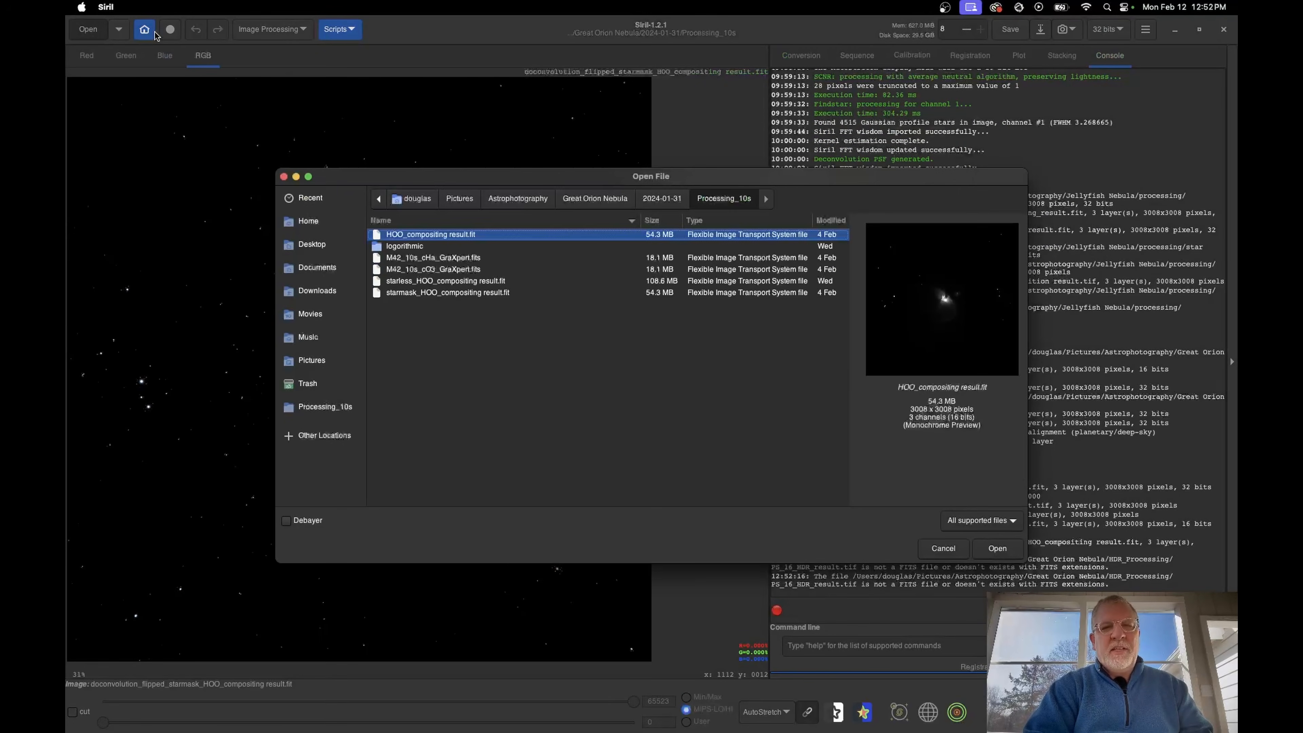
click(595, 203)
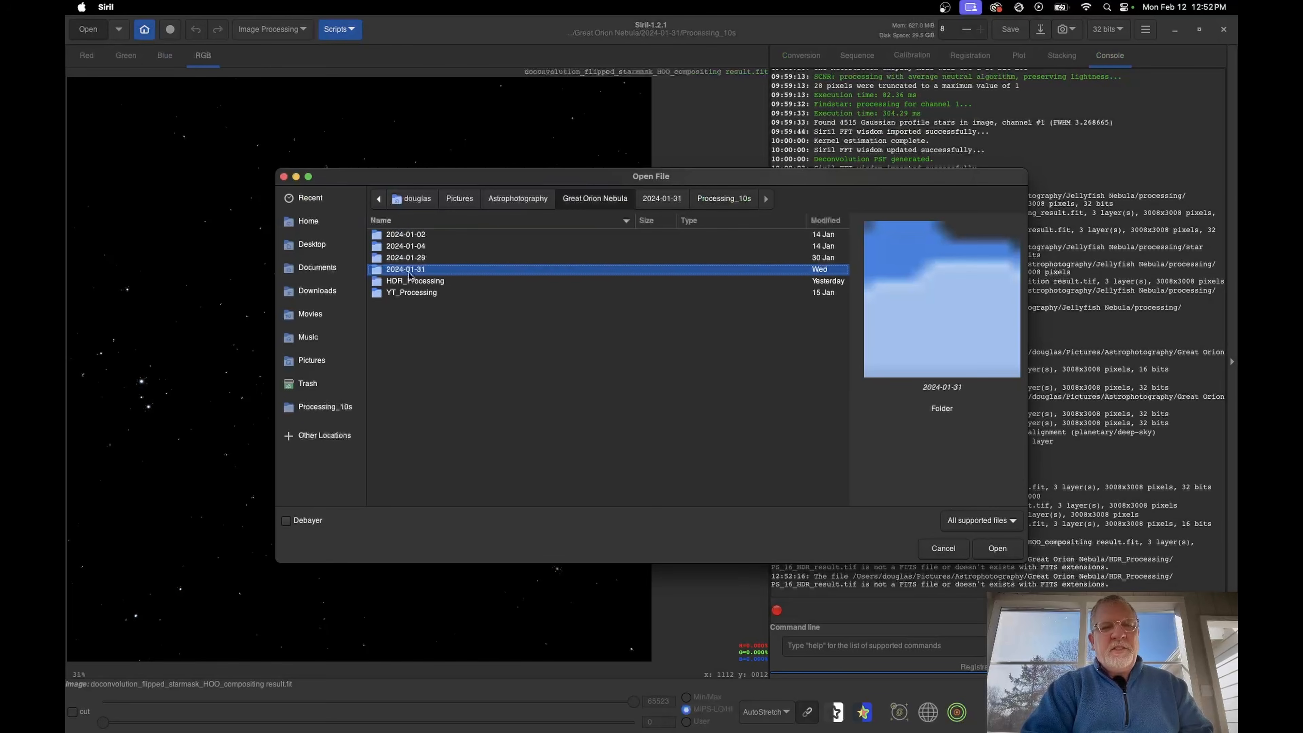
double_click(419, 281)
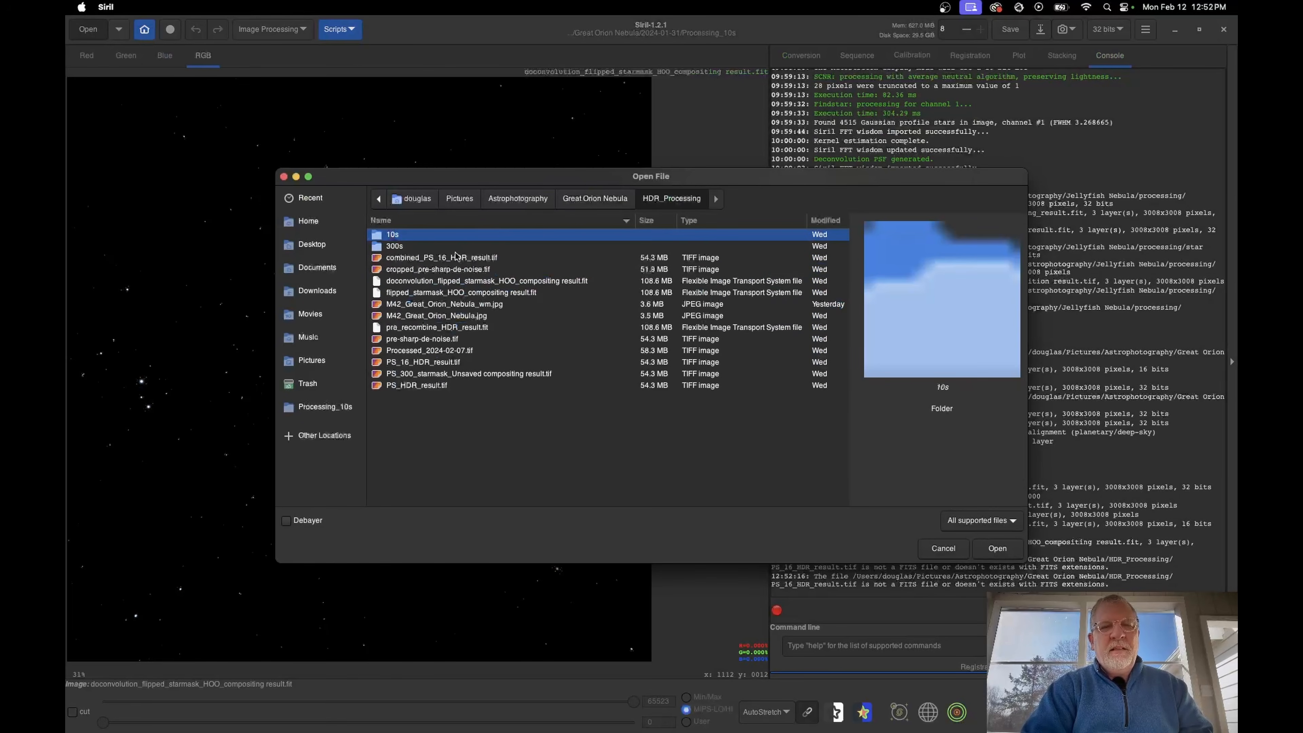
click(457, 262)
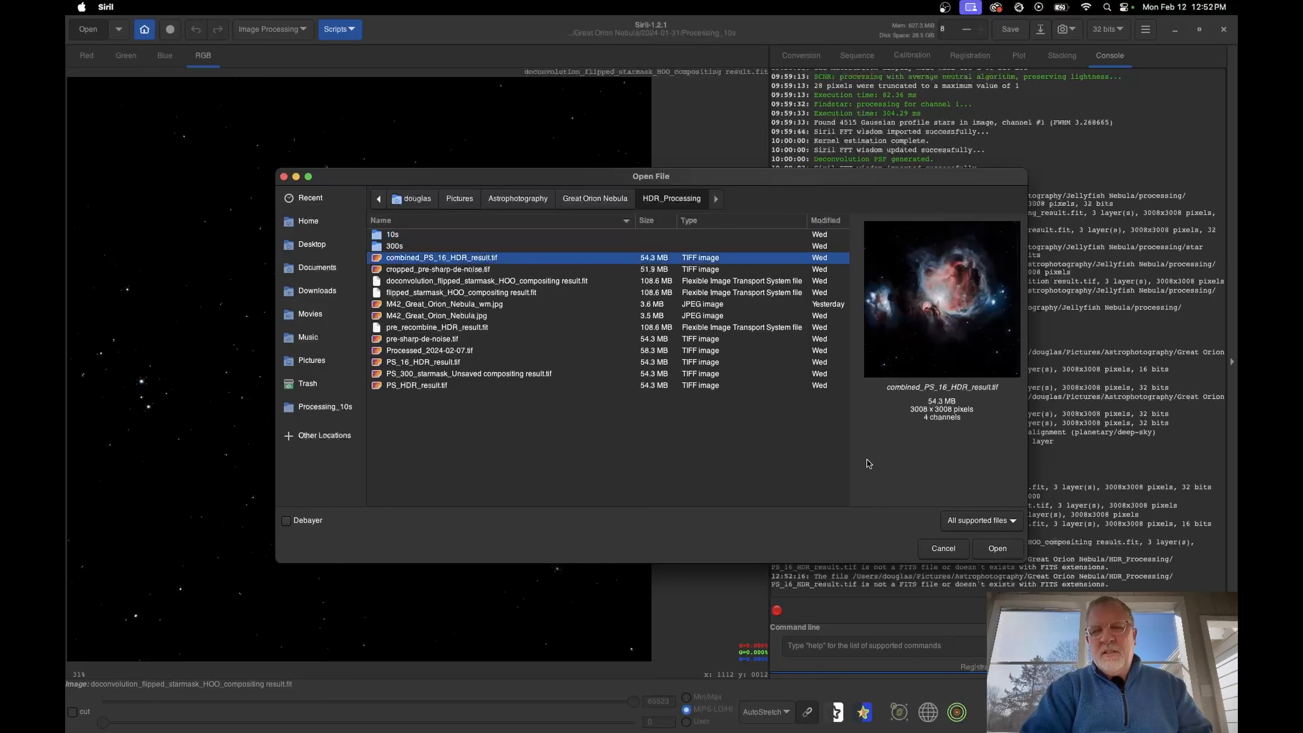
click(999, 551)
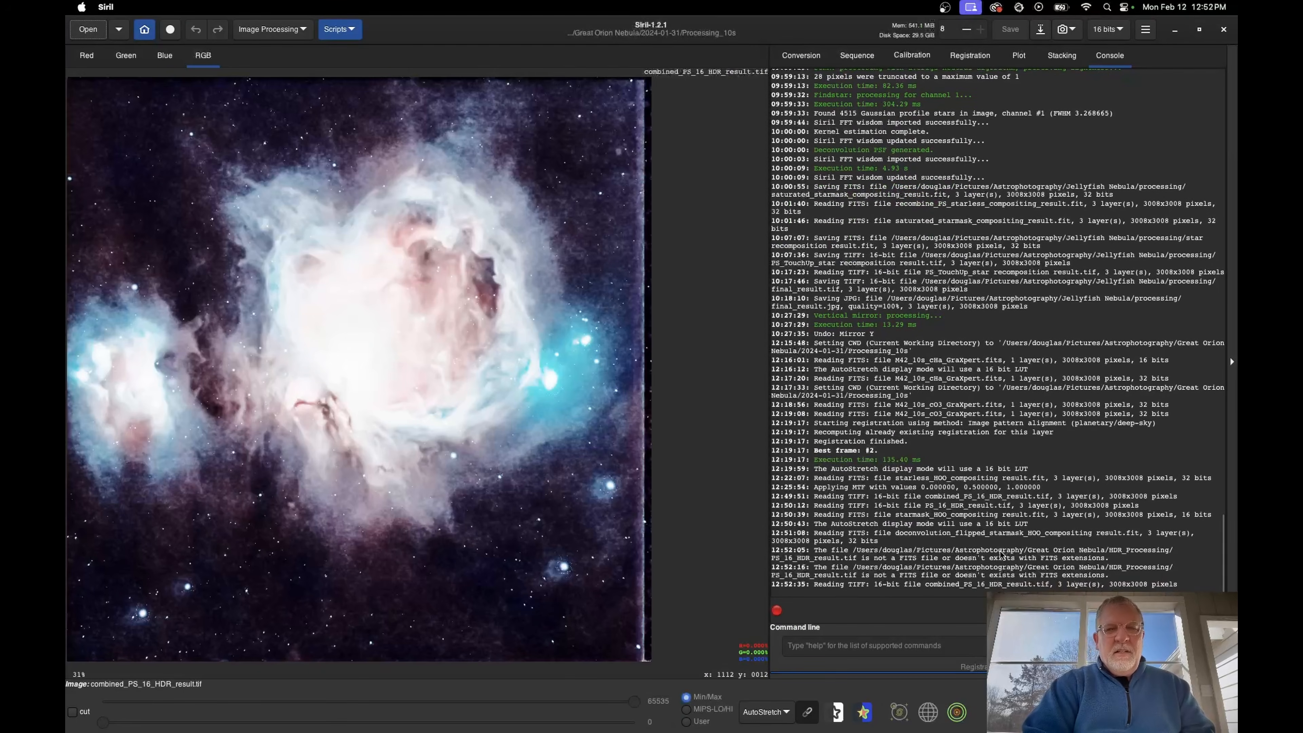
click(770, 712)
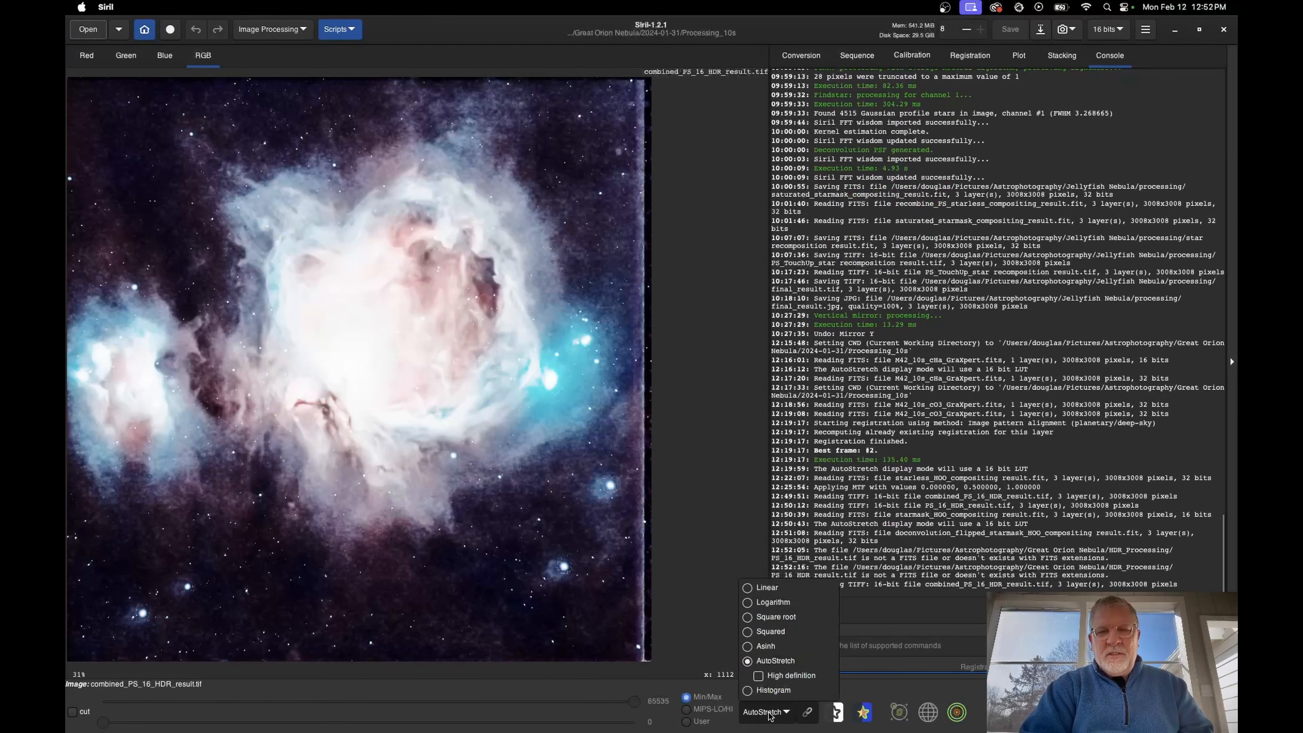
click(767, 596)
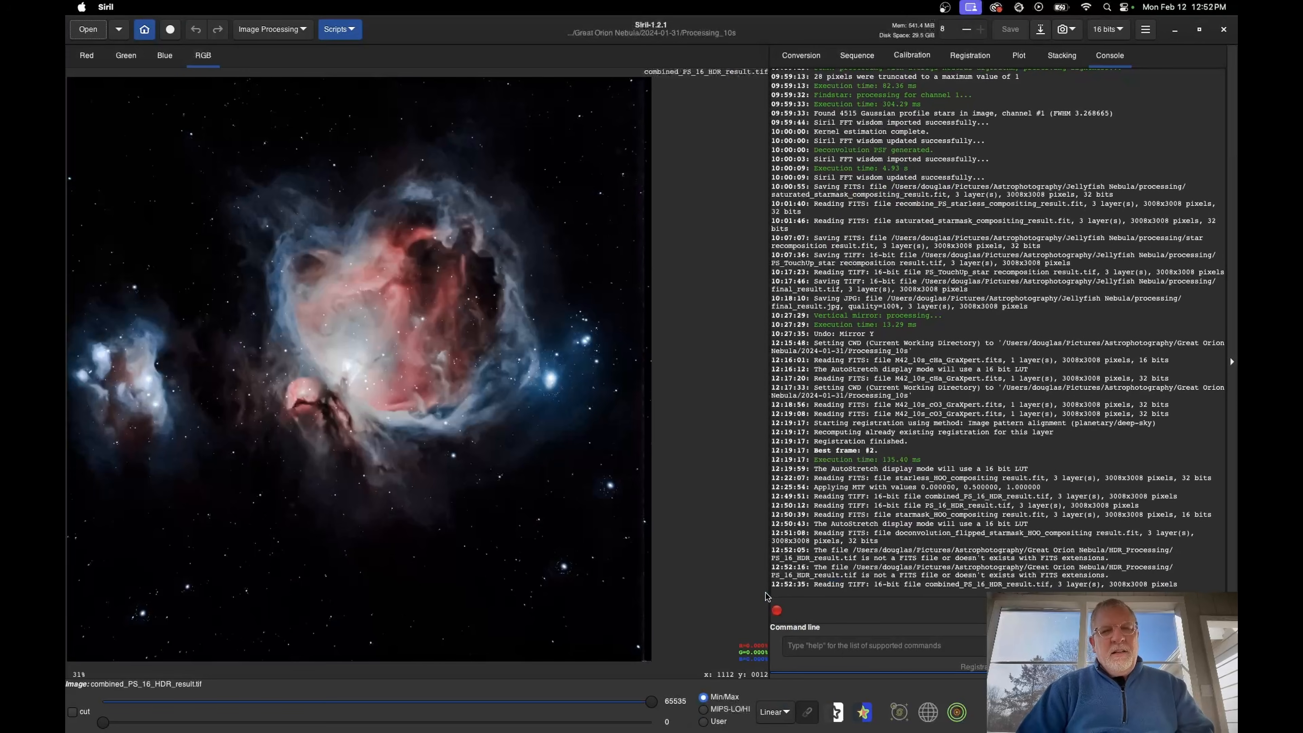